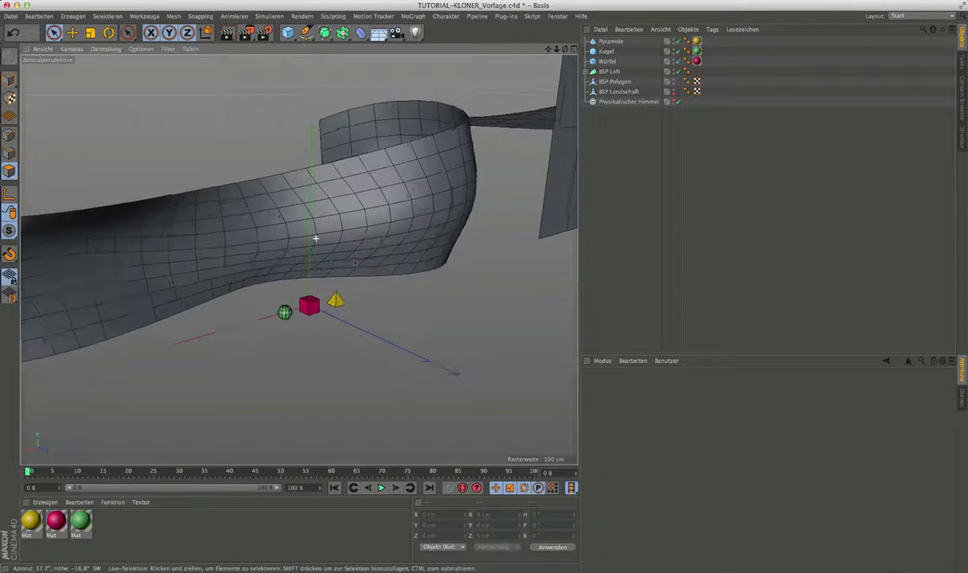
- Add a Klon cloner object from the MoGraph menu to the scene
scroll(316, 236, "down", 5)
left_click_drag(315, 235, 430, 255, "alt")
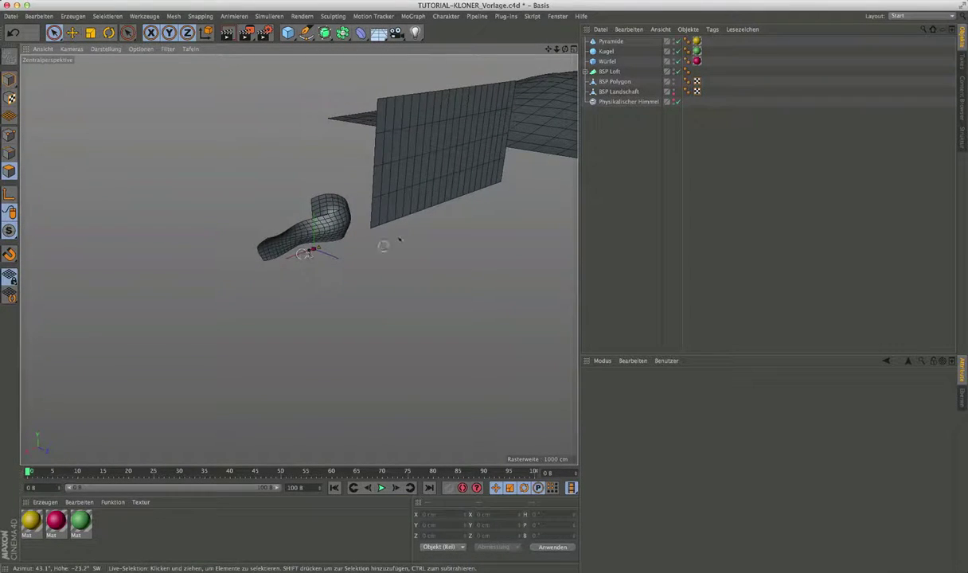
scroll(299, 261, "up", 3)
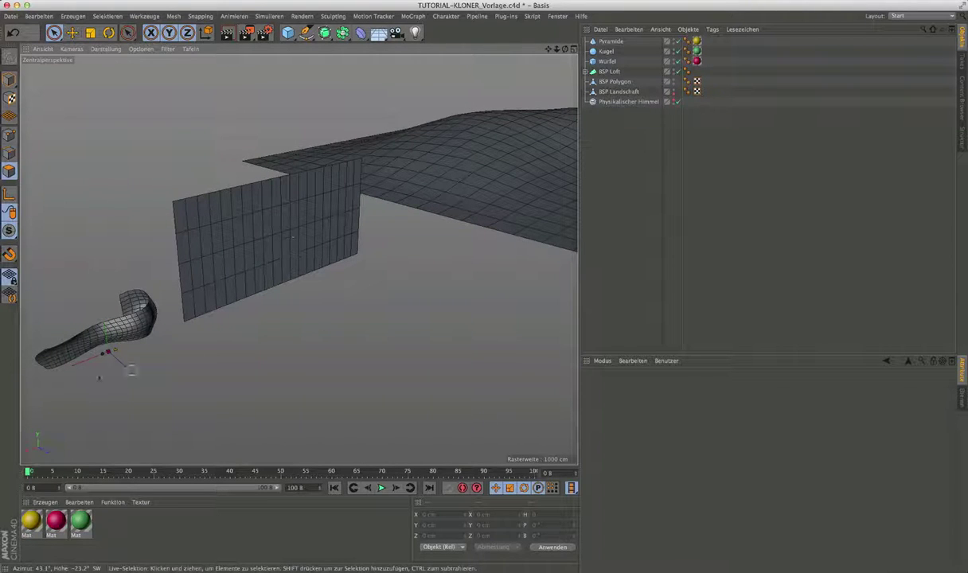
scroll(93, 356, "up", 3)
scroll(95, 356, "up", 2)
middle_click_drag(193, 336, 265, 338, "alt")
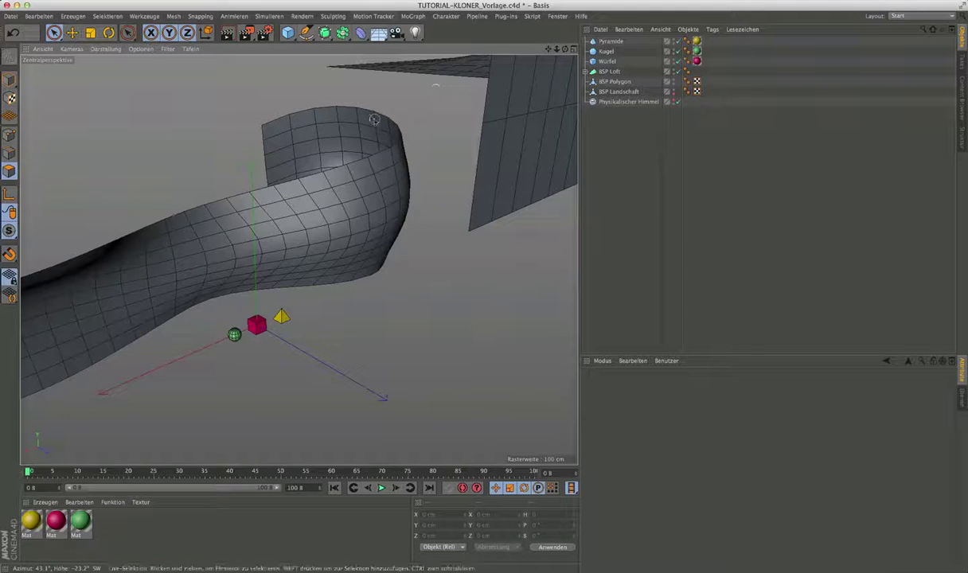
left_click(414, 17)
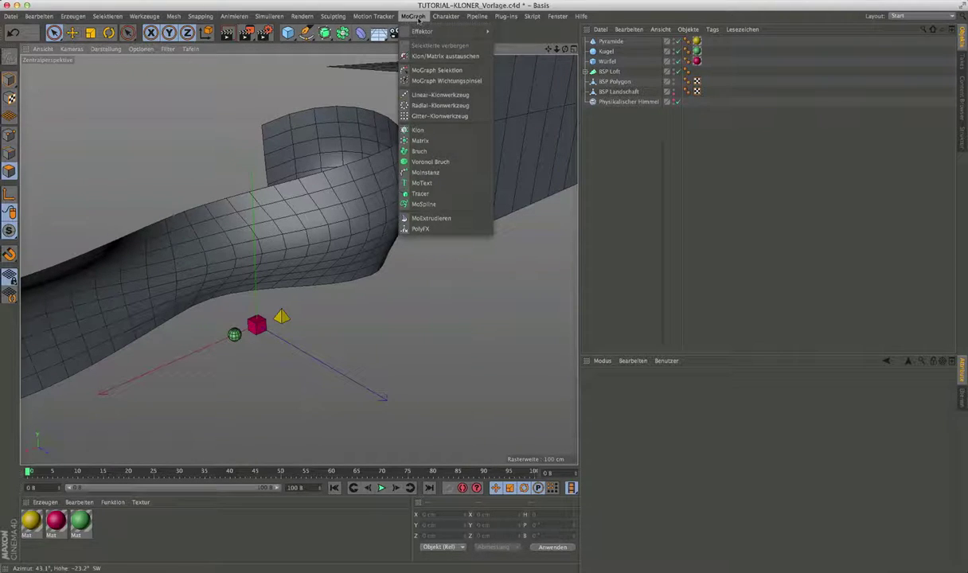
left_click(416, 131)
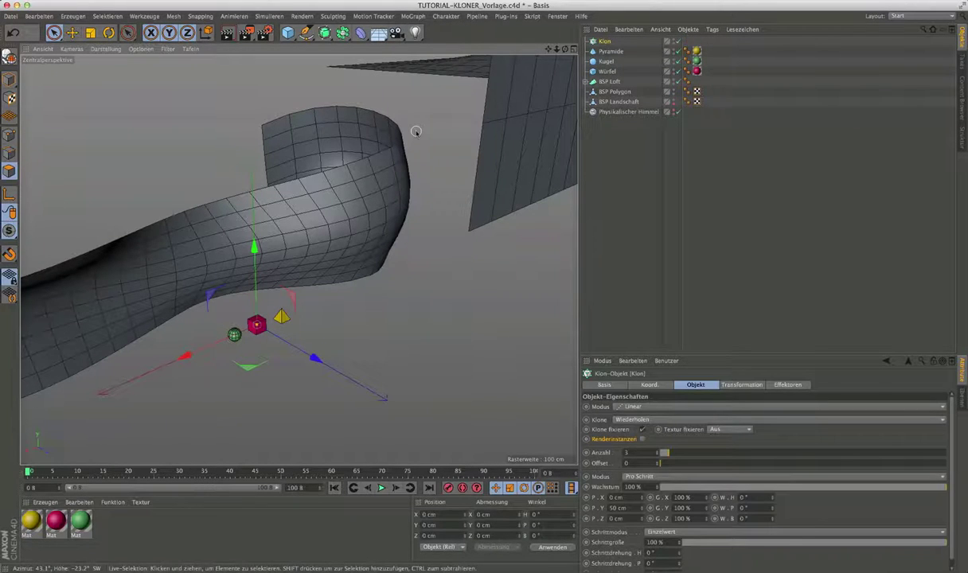
- Enlarge the Attributes panel by raising the Object/Attribute Manager divider
left_click(421, 18)
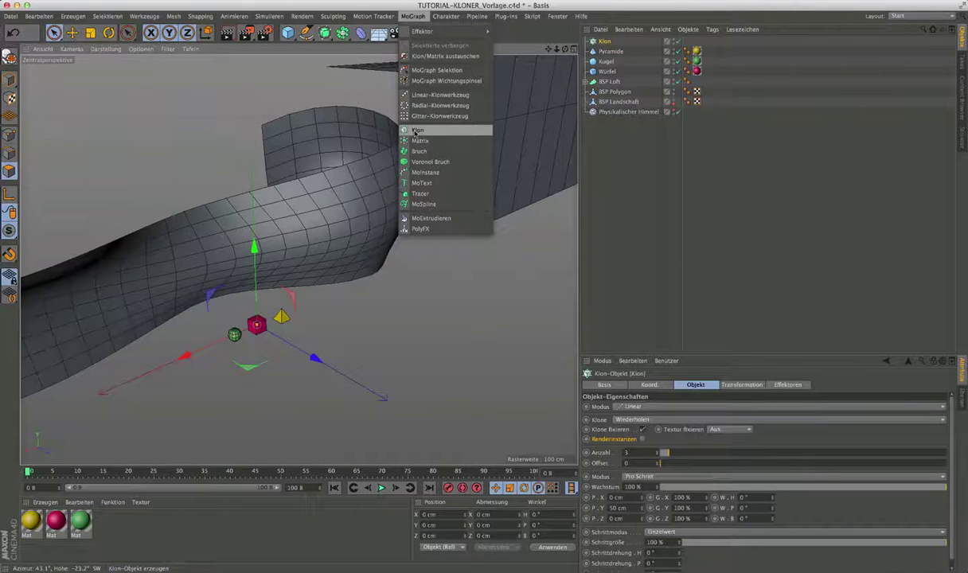
key("Escape")
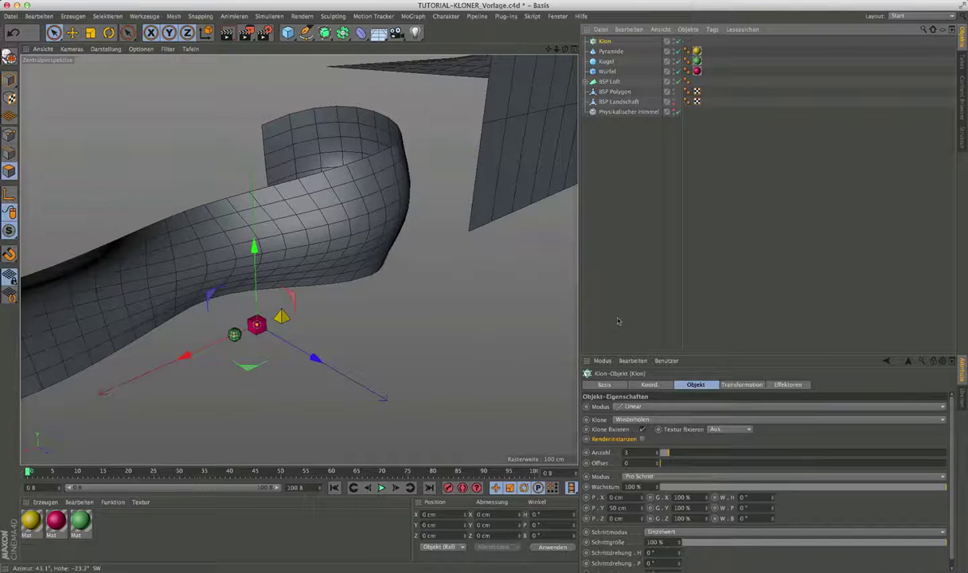
left_click_drag(631, 356, 631, 285)
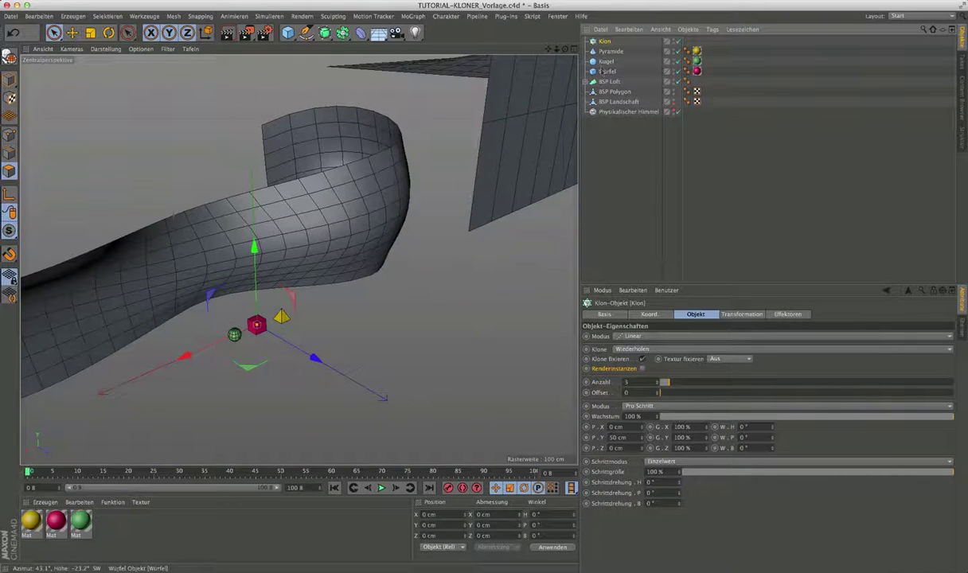
- Parent Würfel under Klon and raise the cloner's Anzahl from 3 to 4
left_click_drag(606, 70, 604, 42)
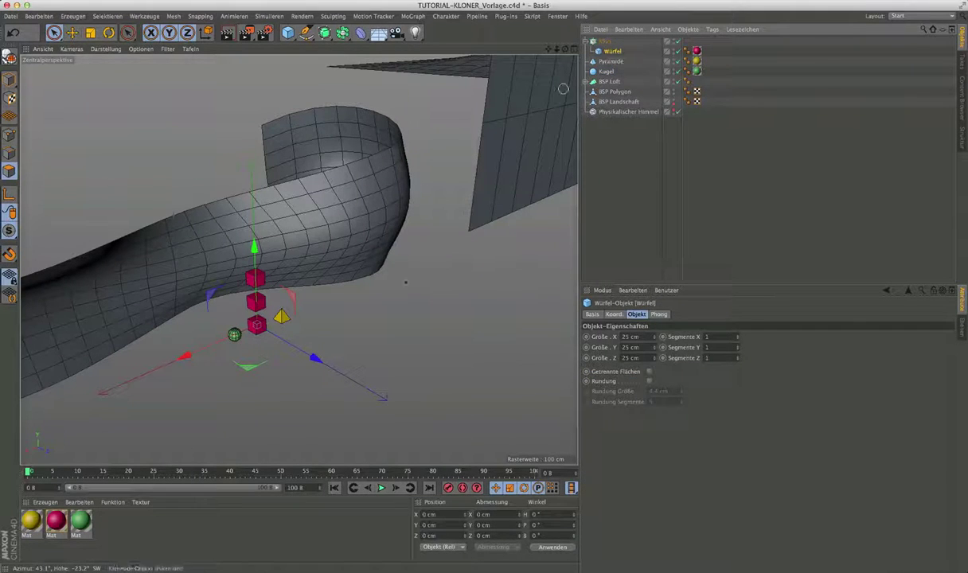
scroll(229, 326, "up", 3)
scroll(243, 318, "up", 3)
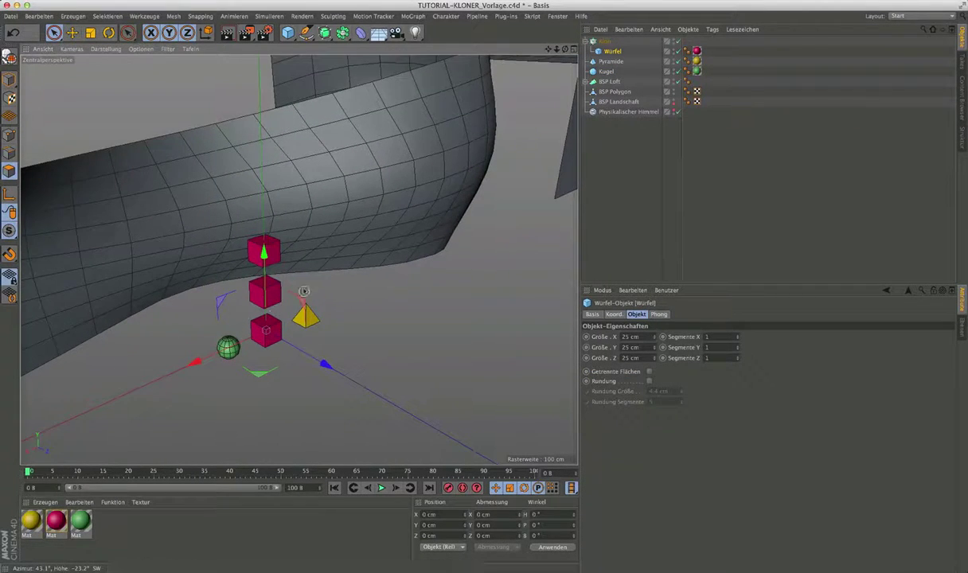
mouse_move(242, 318)
left_mouse_down("alt")
mouse_move(335, 344)
mouse_move(315, 328)
left_mouse_up("alt")
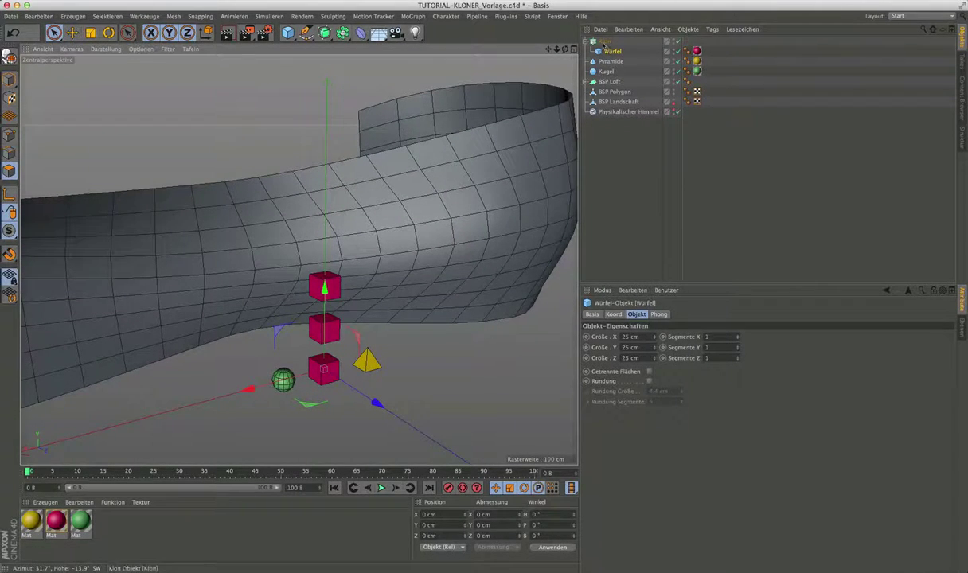
left_click(604, 42)
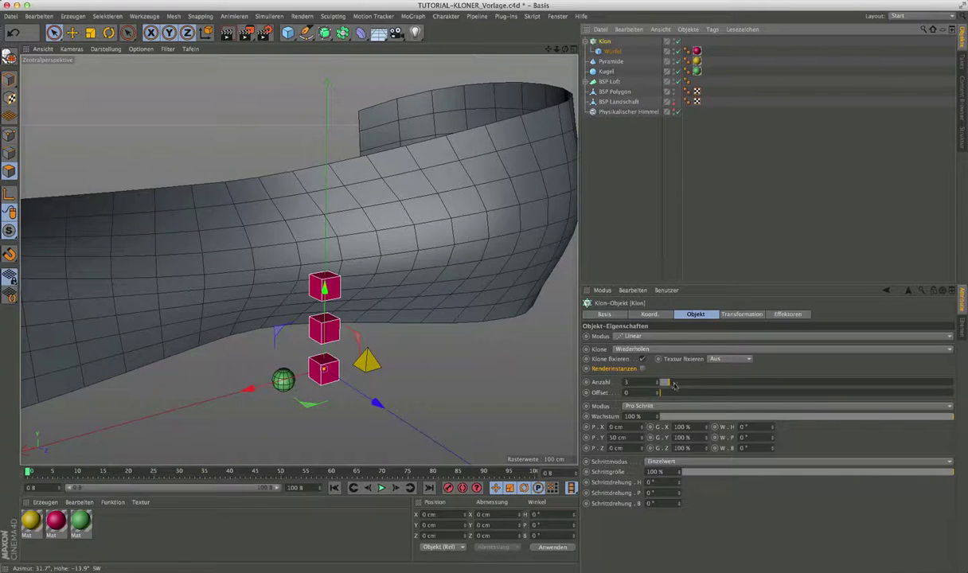
mouse_move(665, 383)
left_mouse_down()
mouse_move(686, 383)
mouse_move(673, 384)
left_mouse_up()
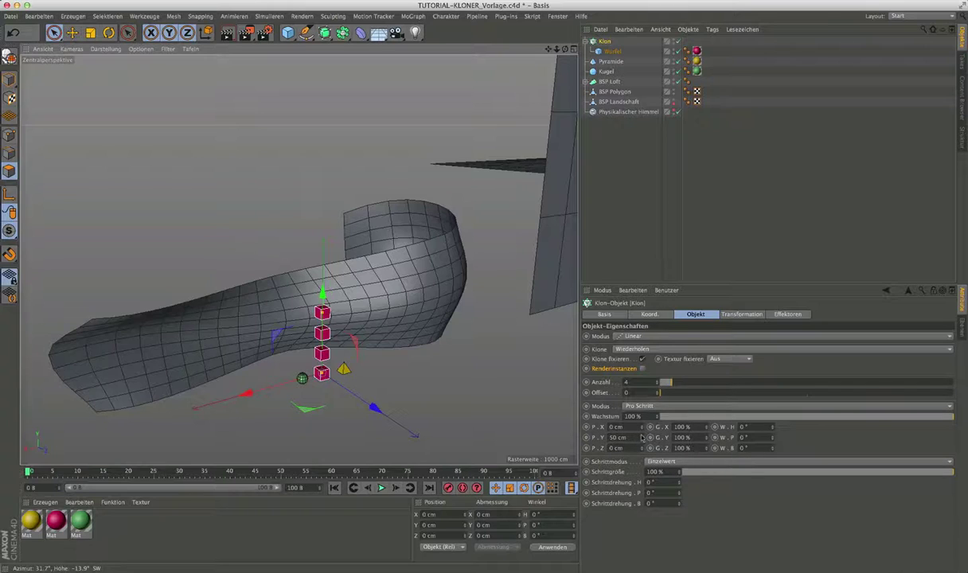
- Set Klon to 8 clones with steps of P.X 4 cm, P.Z -16 cm, G.X 208%, W.H 16°; select Pyramide and Kugel
mouse_move(641, 427)
left_mouse_down()
mouse_move(668, 428)
mouse_move(642, 428)
left_mouse_up()
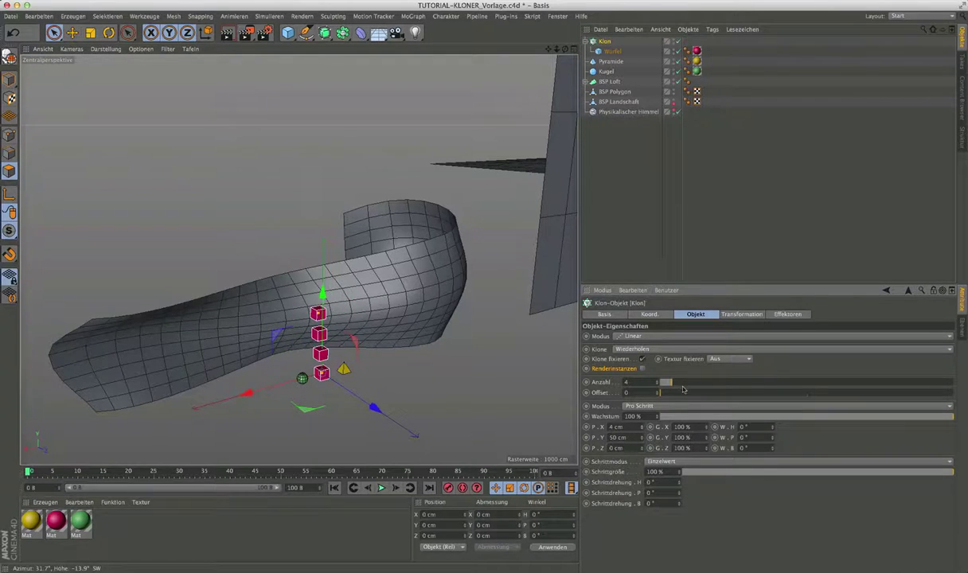
left_click_drag(657, 382, 683, 384)
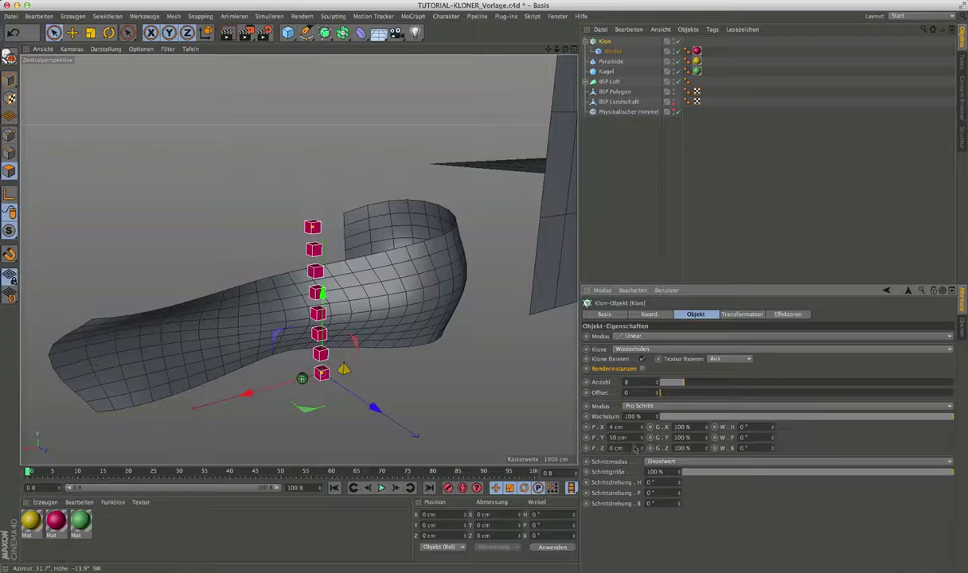
left_click_drag(641, 449, 670, 443)
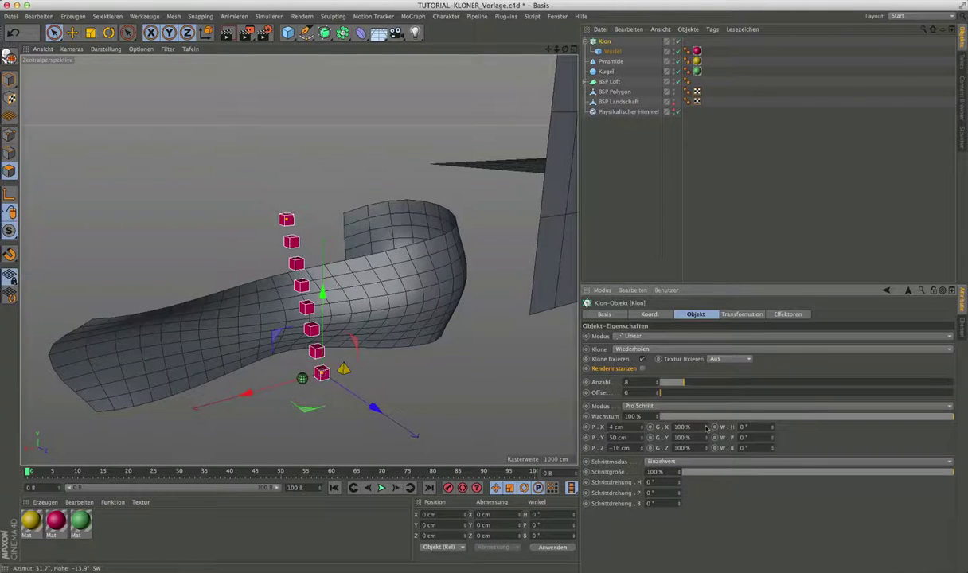
left_click_drag(706, 426, 776, 427)
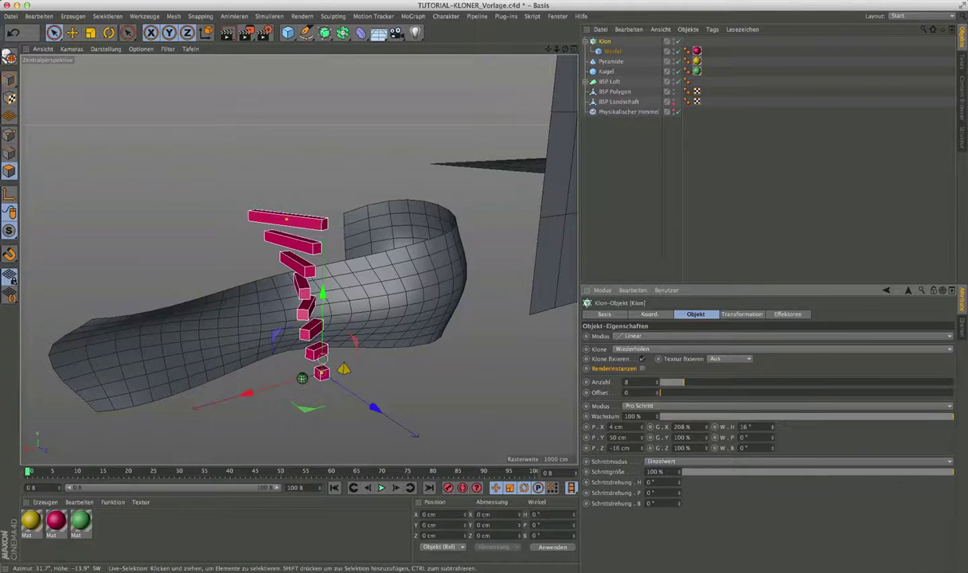
left_click(611, 61)
left_click(605, 72, "shift")
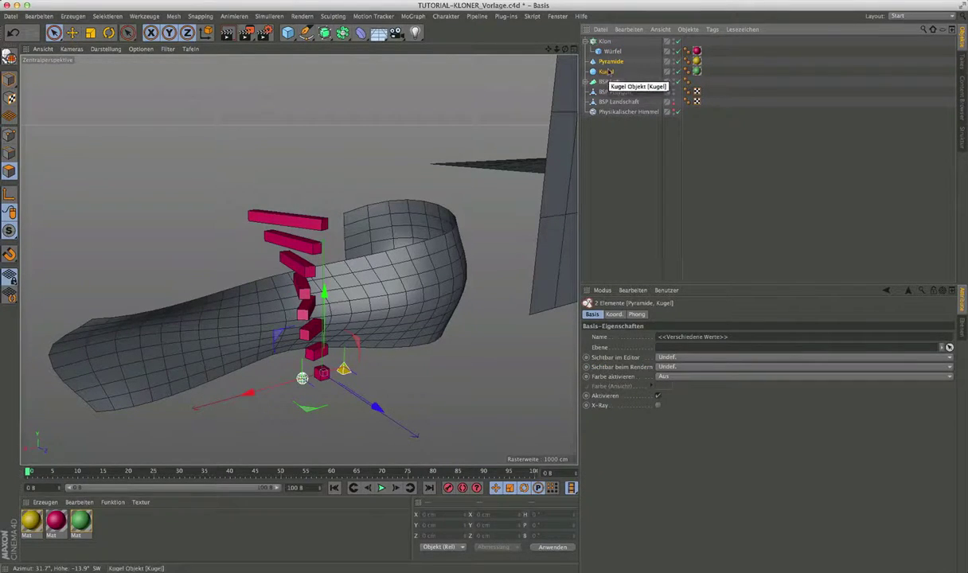
- Move Pyramide and Kugel into the Klon cloner alongside the cube
left_click_drag(611, 51, 611, 76)
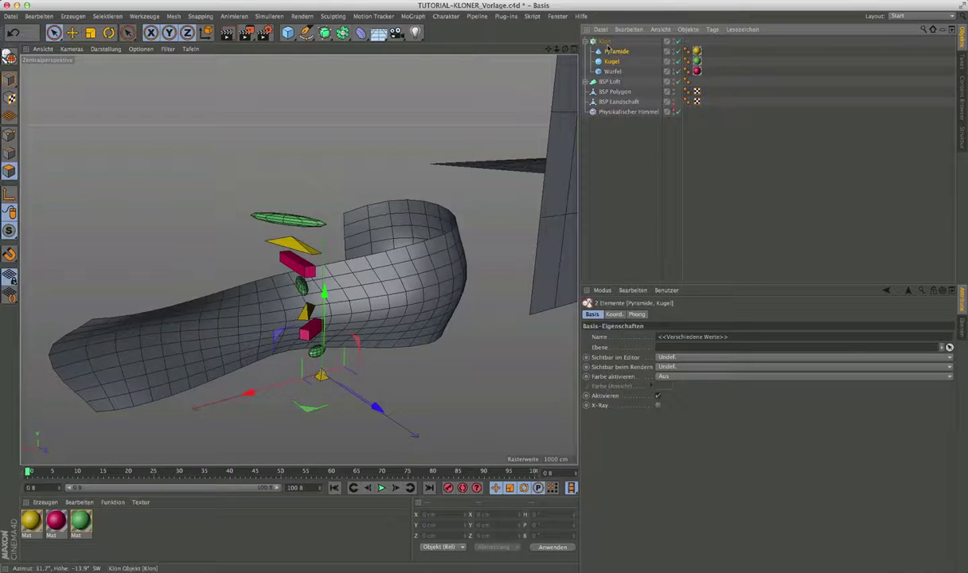
mouse_move(324, 297)
left_mouse_down("alt")
mouse_move(306, 312)
mouse_move(334, 293)
left_mouse_up("alt")
scroll(306, 312, "up", 3)
scroll(305, 312, "up", 2)
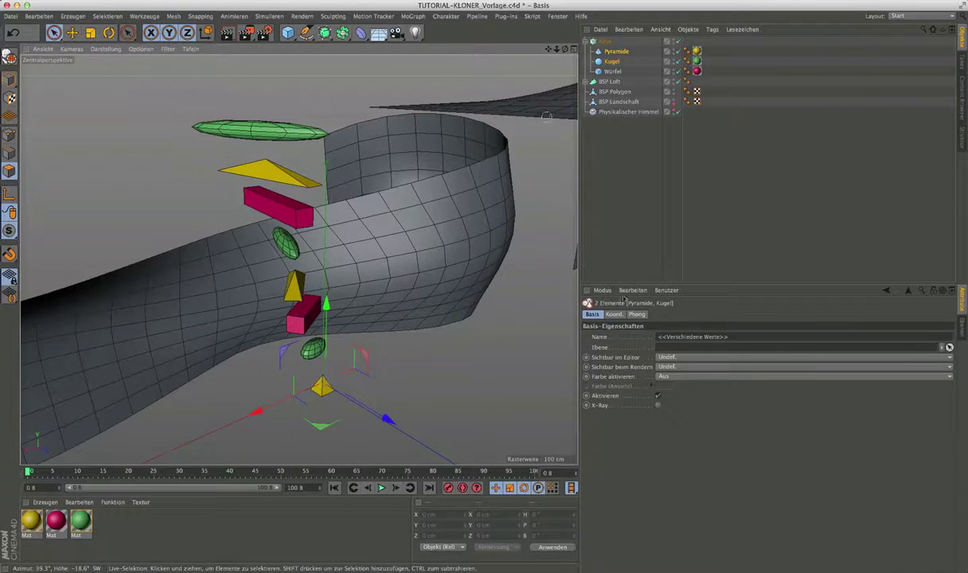
- Reset Klon's G.X step to 100% and W.H, P.X, P.Z to 0, then disable the cloner
left_click(605, 41)
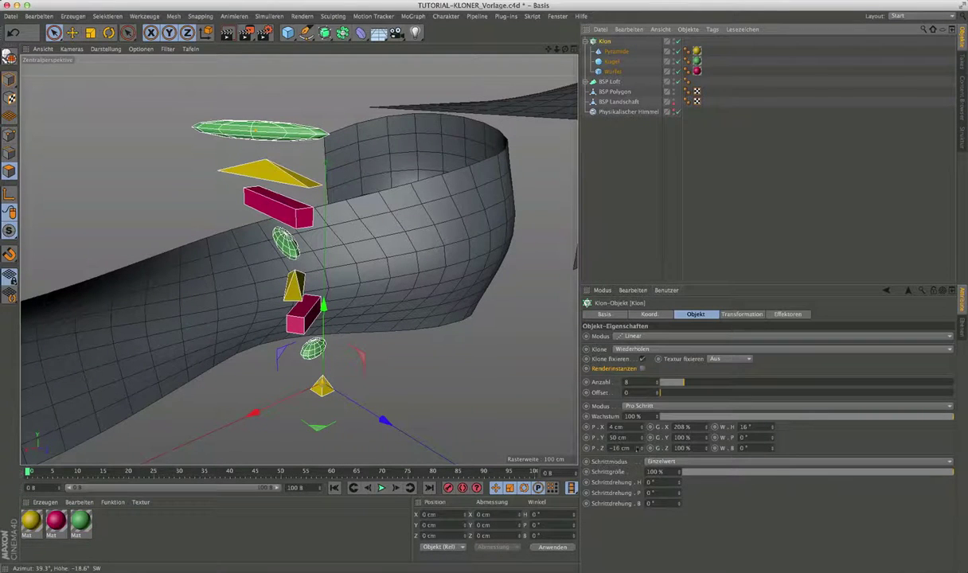
double_click(682, 426)
type("100")
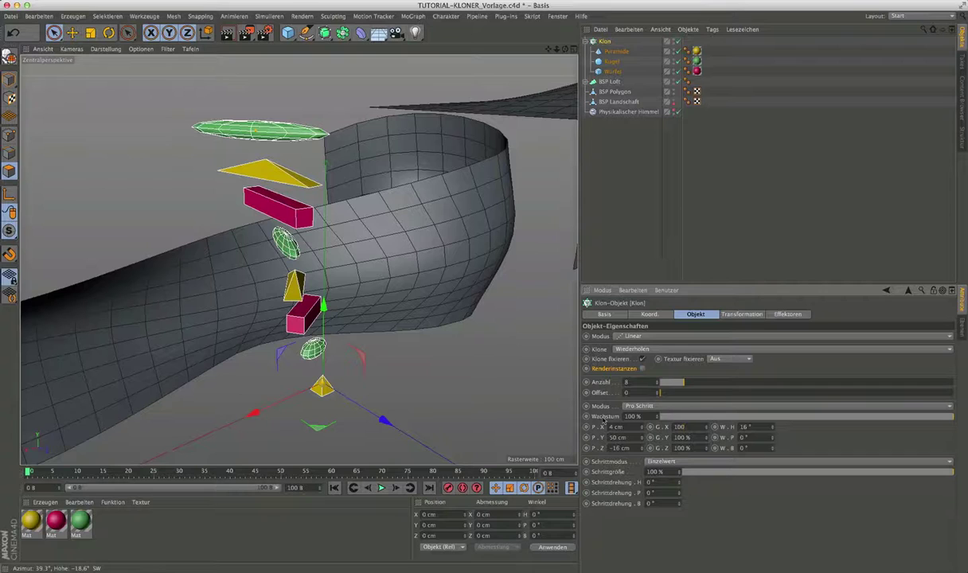
key("Return")
key("Tab")
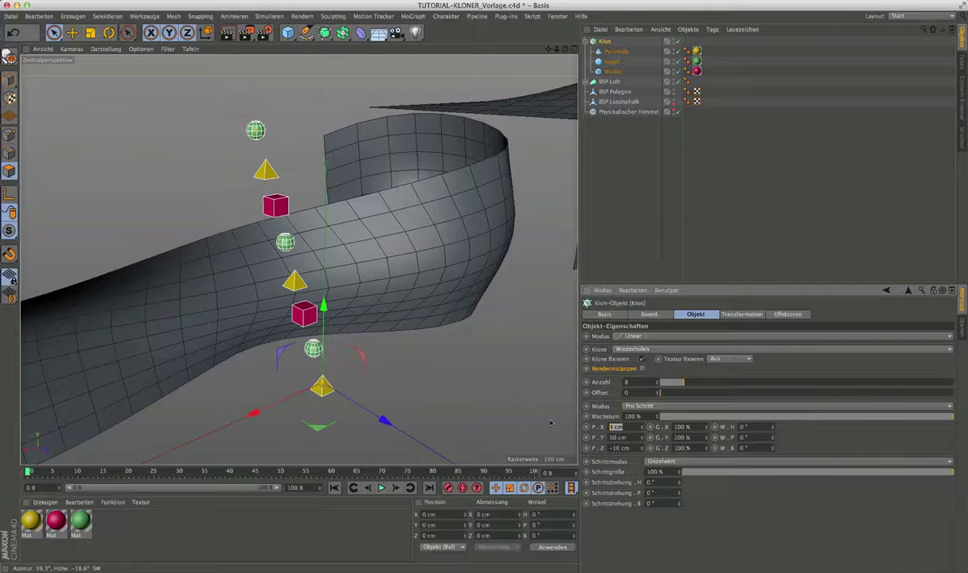
type("0")
left_click(596, 449)
type("0")
key("Return")
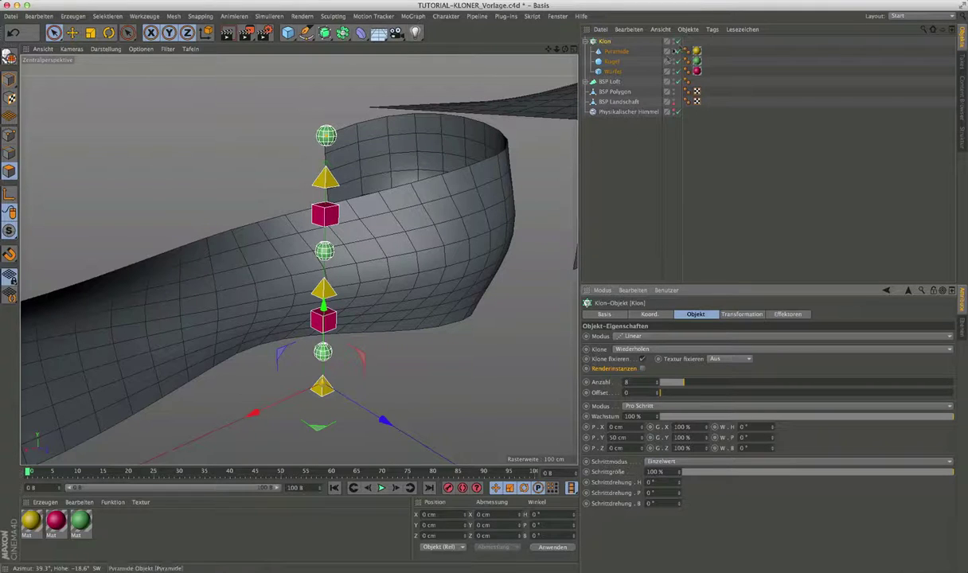
left_click(677, 41)
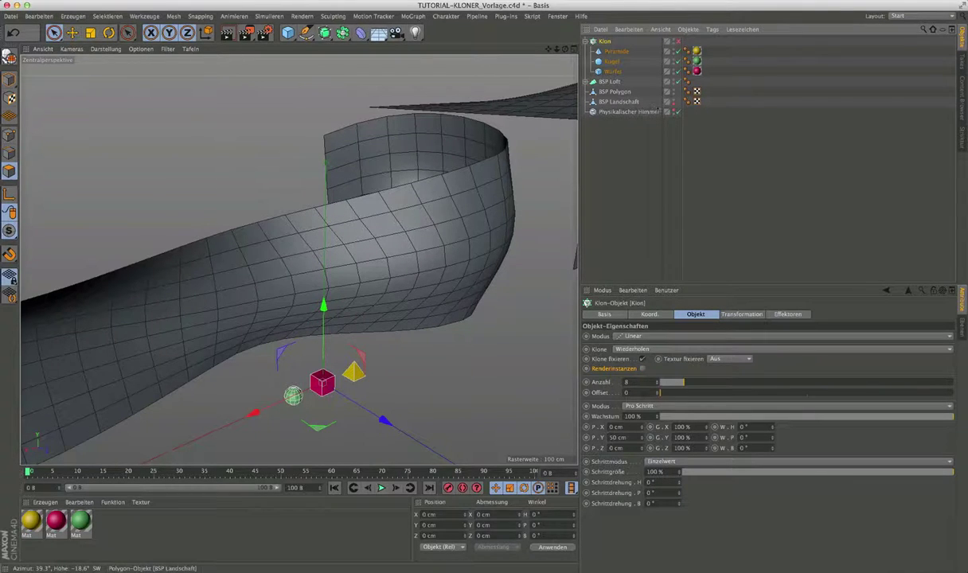
- Reposition Kugel lower in front of the cube, re-enable Klon, and select Würfel
left_click(610, 62)
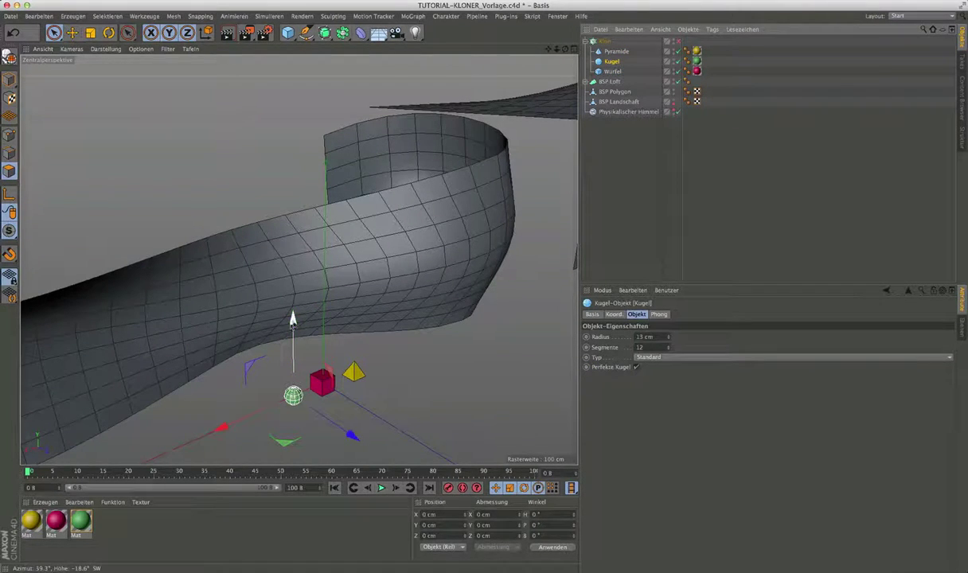
mouse_move(282, 331)
left_mouse_down()
mouse_move(283, 307)
mouse_move(284, 336)
left_mouse_up()
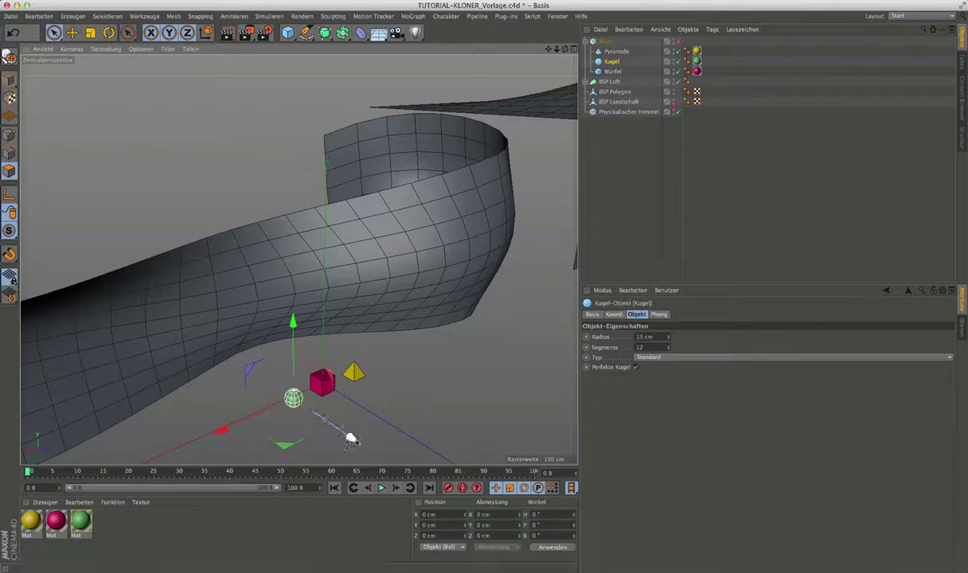
left_click_drag(293, 398, 336, 428)
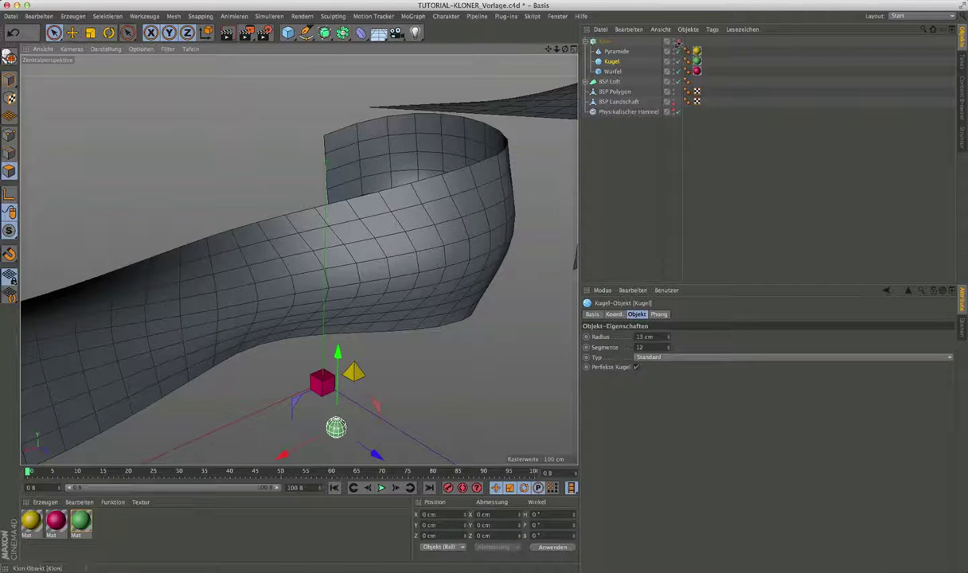
left_click(678, 41)
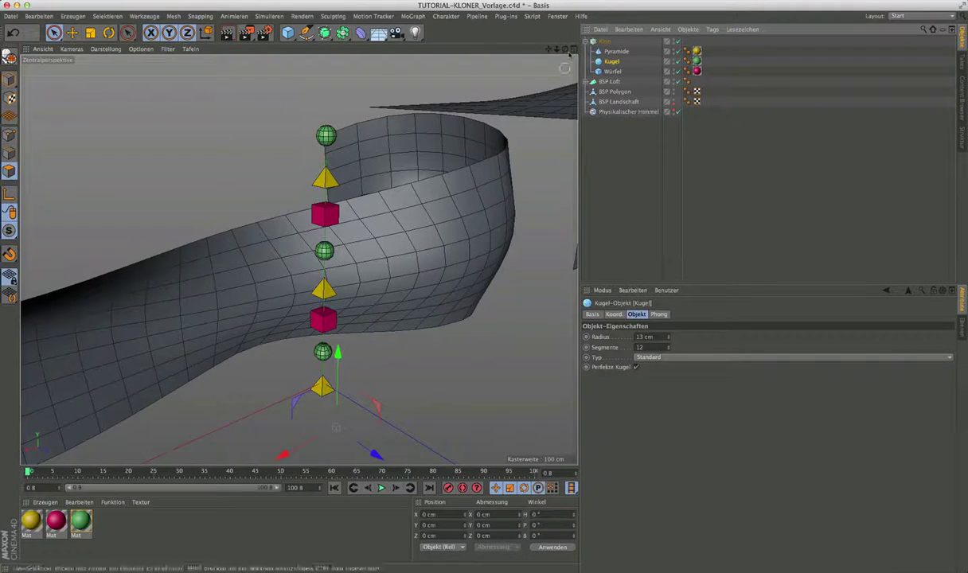
left_click(612, 72)
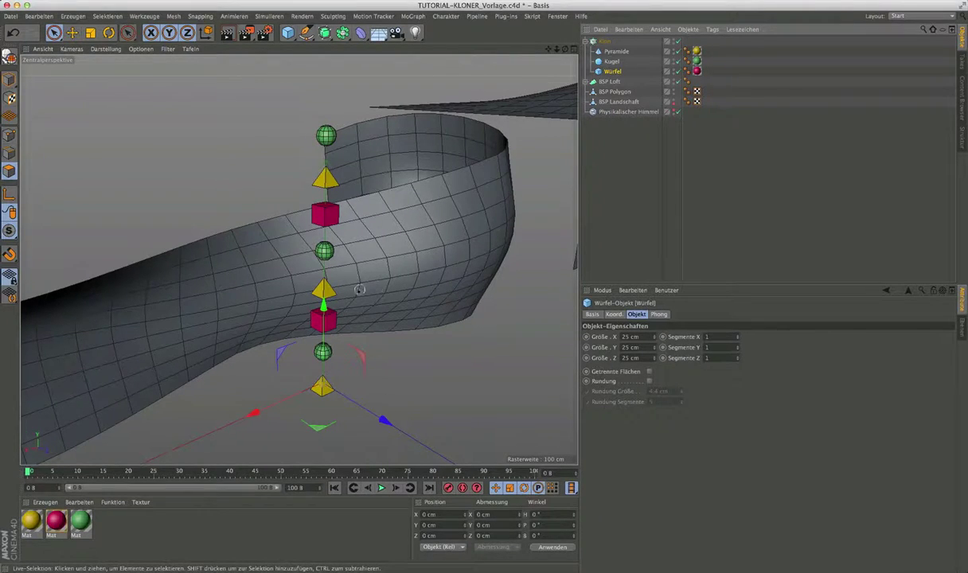
- Orbit around the clone column and select Klon to show its object settings
mouse_move(324, 280)
left_mouse_down("alt")
mouse_move(305, 303)
mouse_move(430, 195)
left_mouse_up("alt")
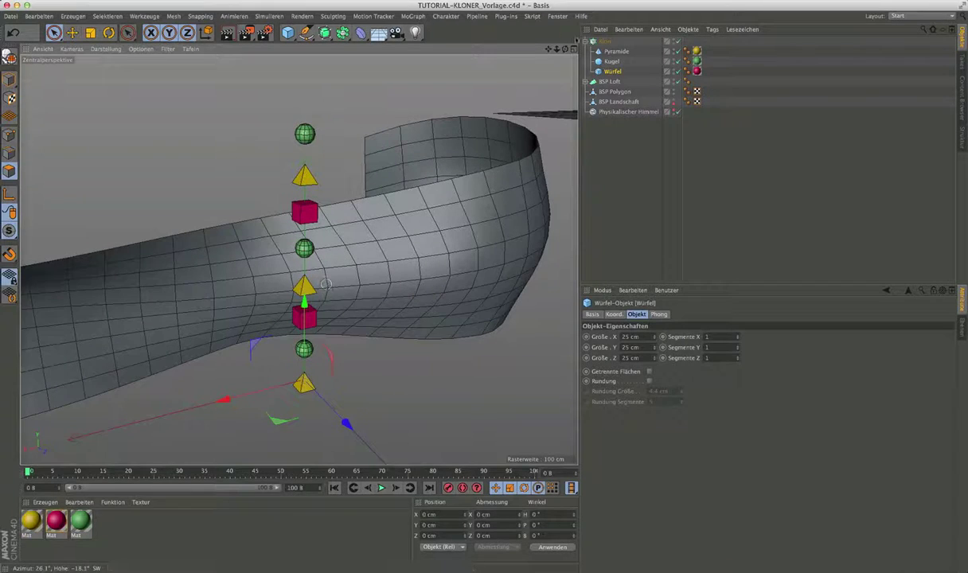
left_click(603, 42)
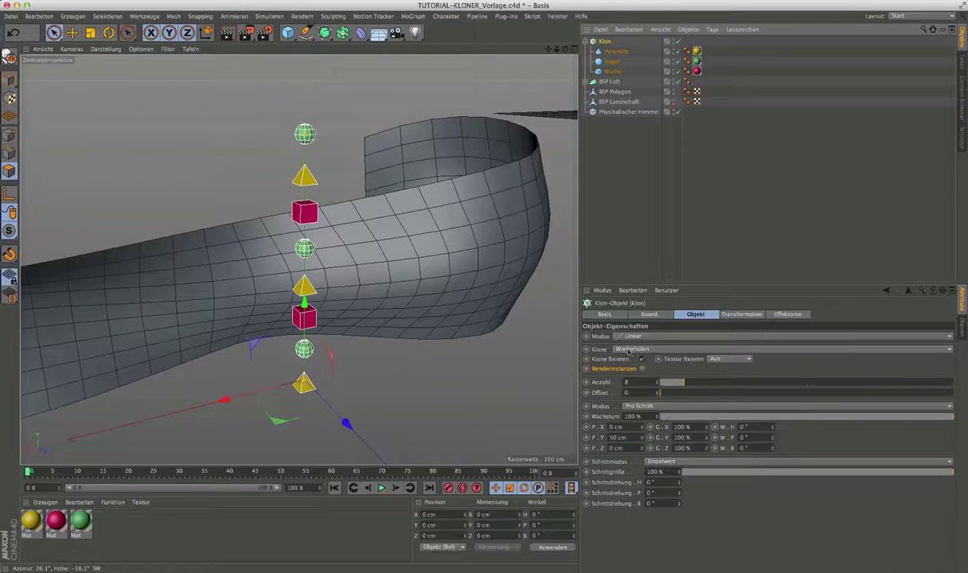
- Set Klone to Zufall and step the Startwert seed down to 123442
left_click(632, 350)
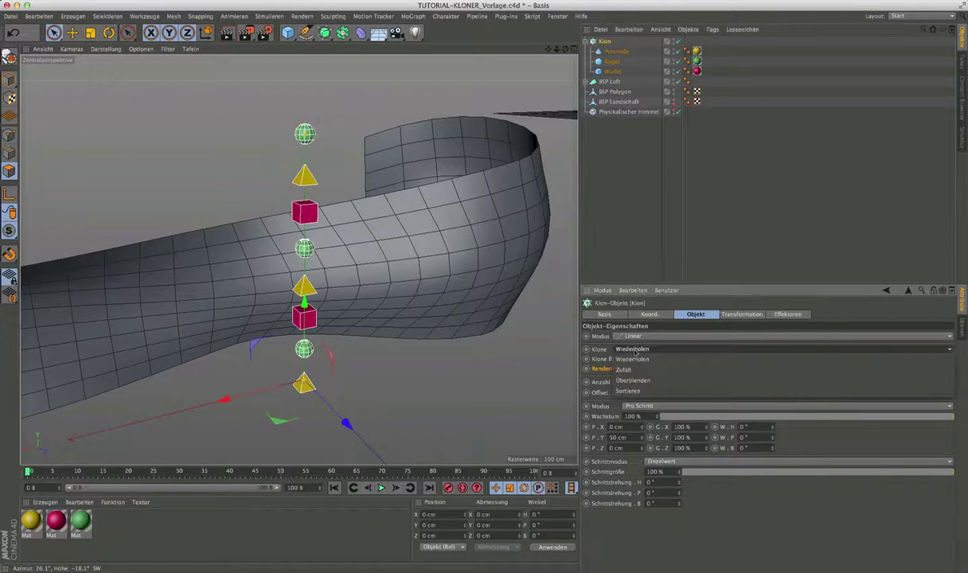
left_click(628, 370)
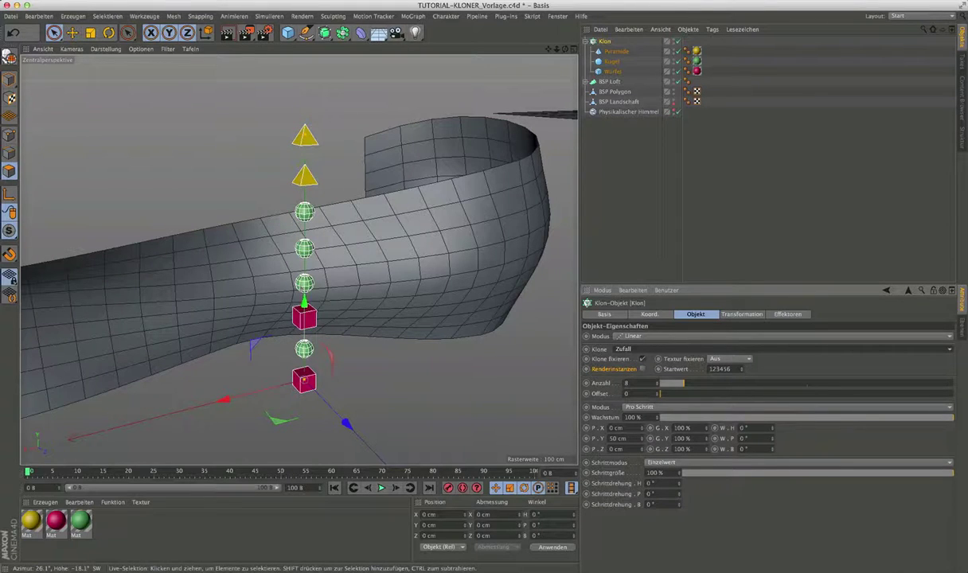
left_click(742, 373)
left_click(742, 373)
left_click(741, 373)
left_click(742, 373)
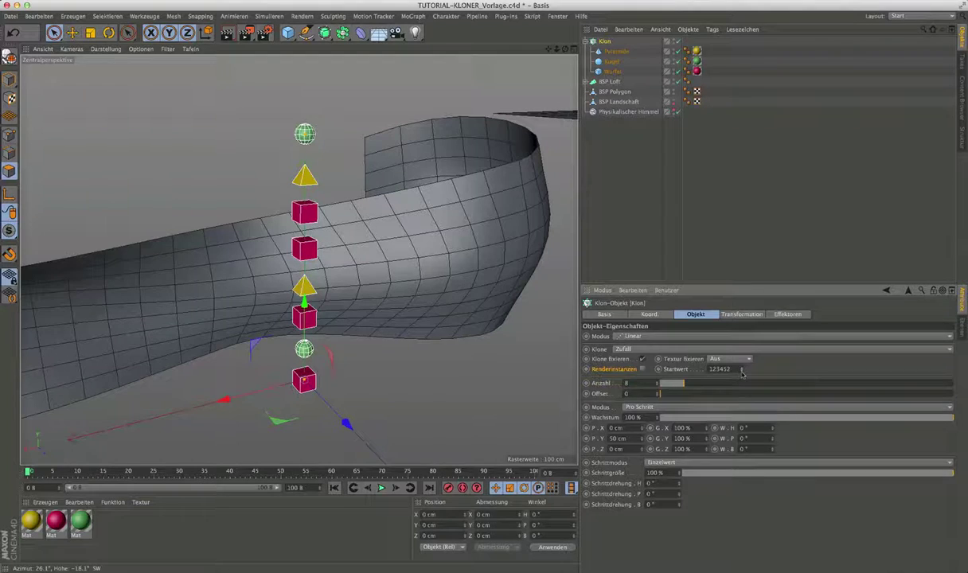
left_click(742, 373)
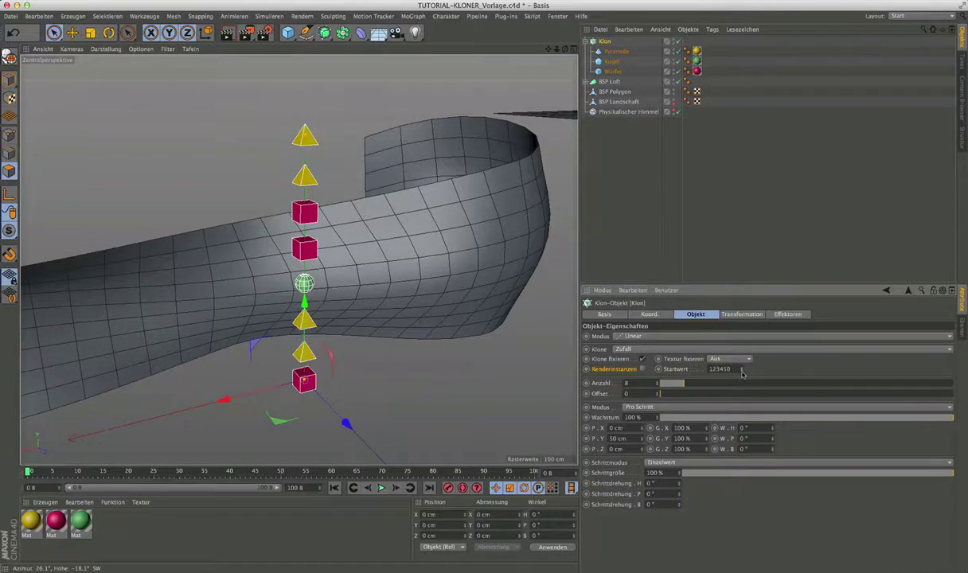
left_click(742, 373)
left_click(742, 374)
left_click(742, 373)
left_click(741, 373)
left_click(742, 373)
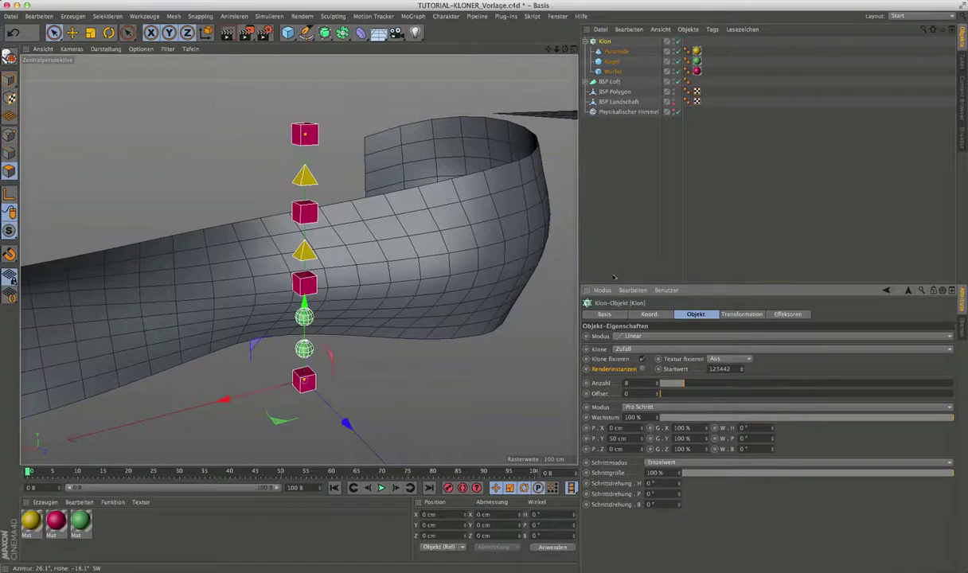
- Try Überblenden and Sortieren clone ordering, then return Klone to Zufall
left_click(617, 349)
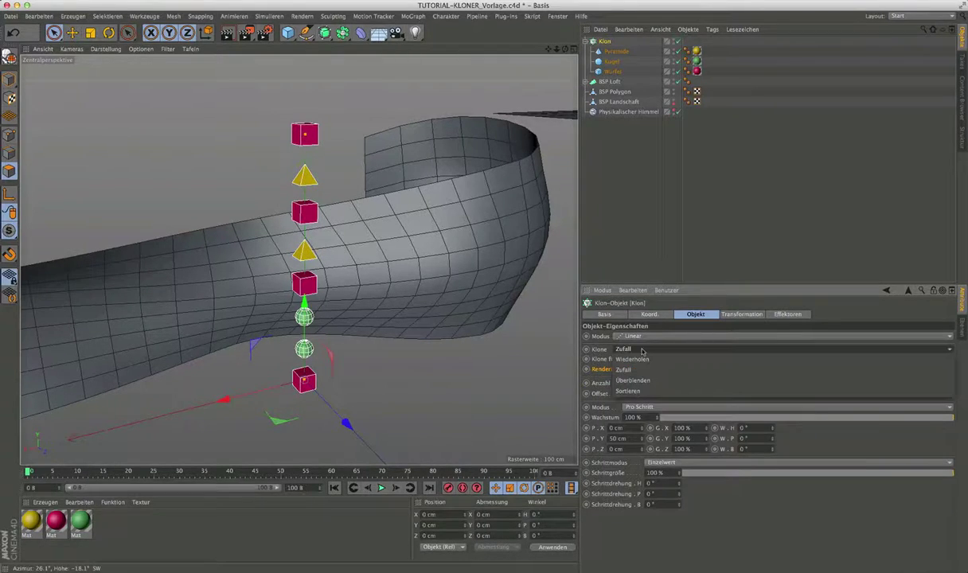
left_click(615, 362)
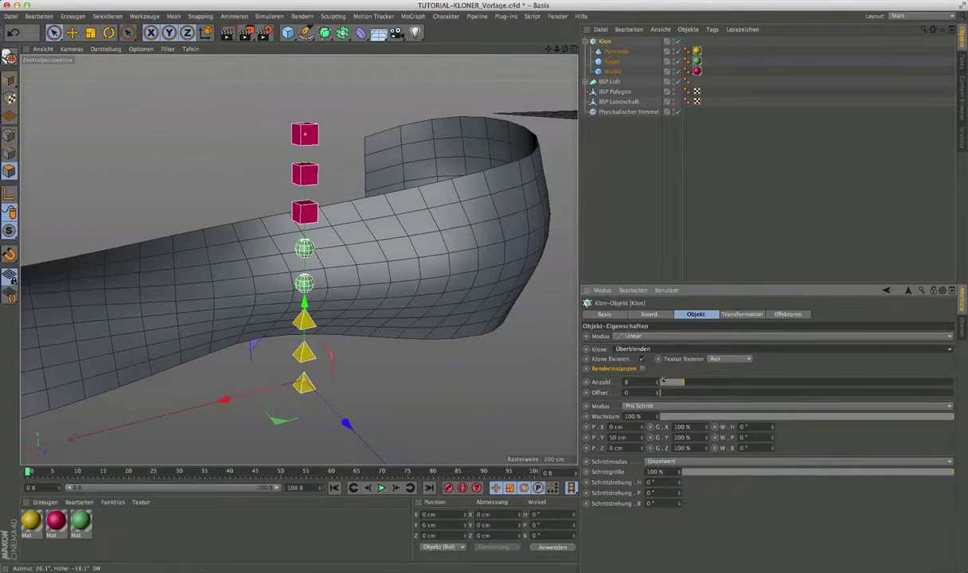
left_click(654, 348)
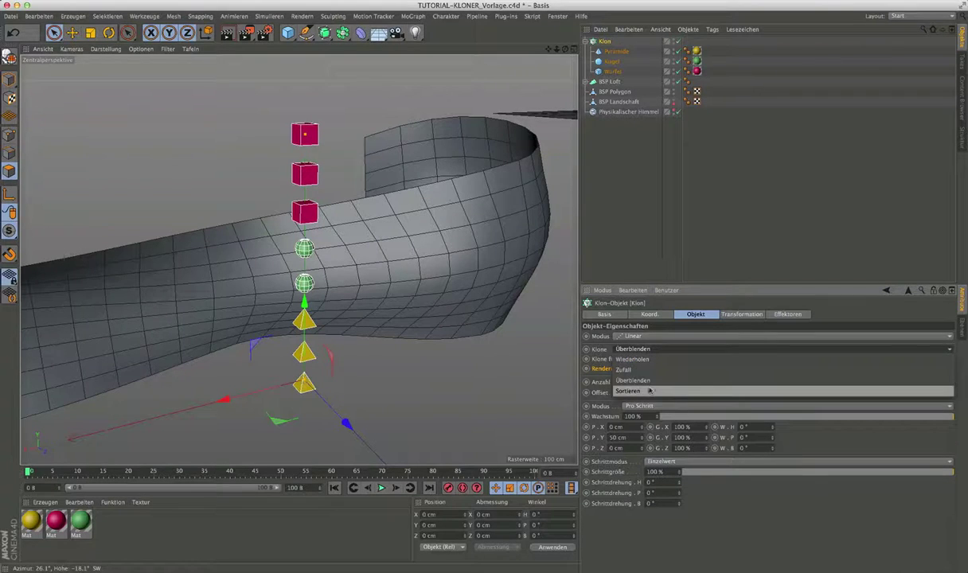
left_click(650, 363)
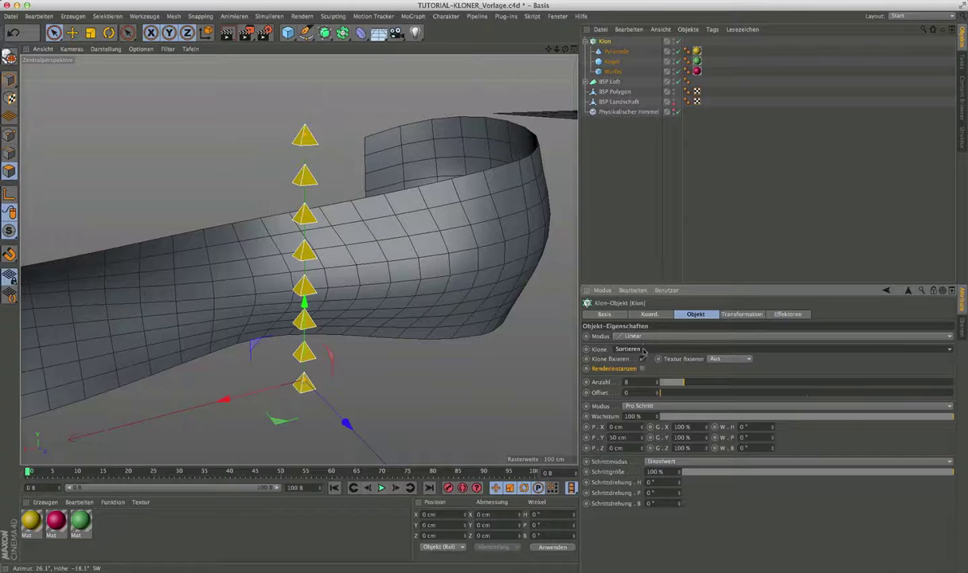
left_click(643, 350)
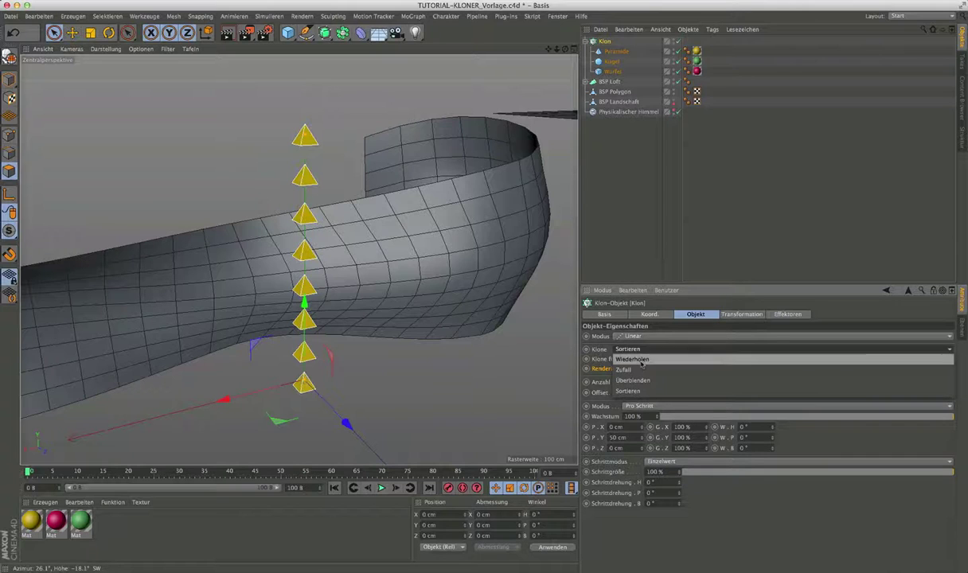
left_click(640, 371)
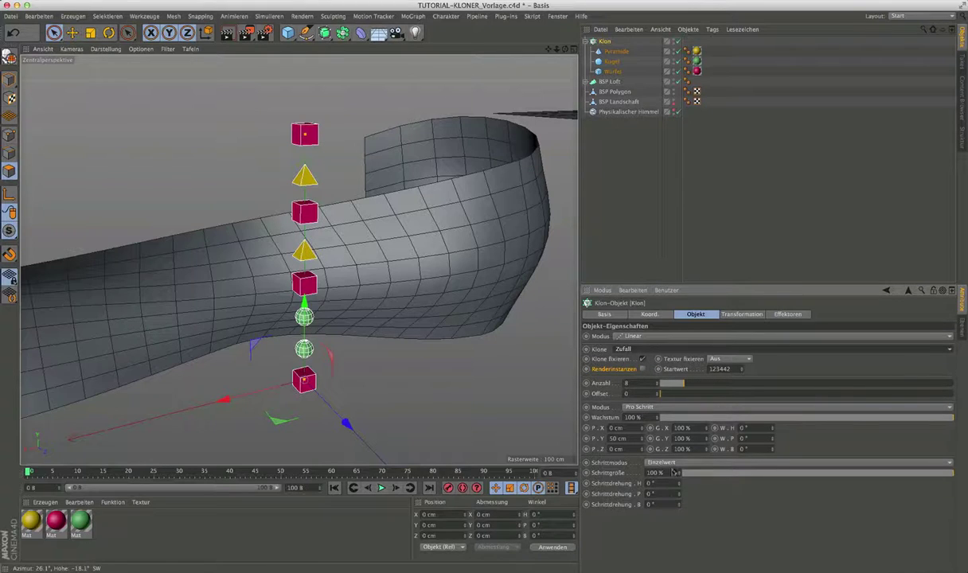
left_click(649, 336)
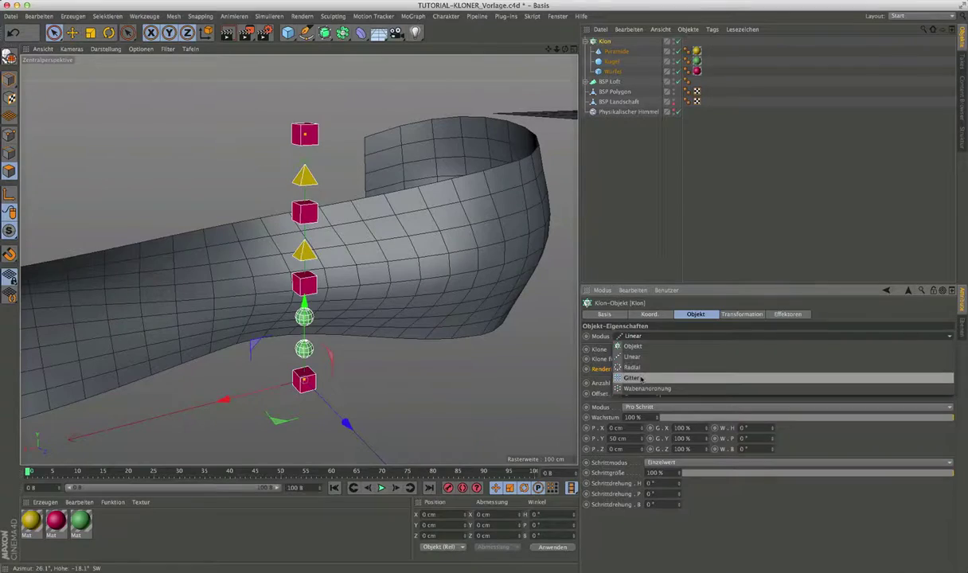
- Switch Klon's Modus to Gitter and orbit to inspect the 3×3×3 grid
left_click(633, 377)
mouse_move(296, 341)
left_mouse_down("alt")
mouse_move(308, 304)
mouse_move(347, 247)
left_mouse_up("alt")
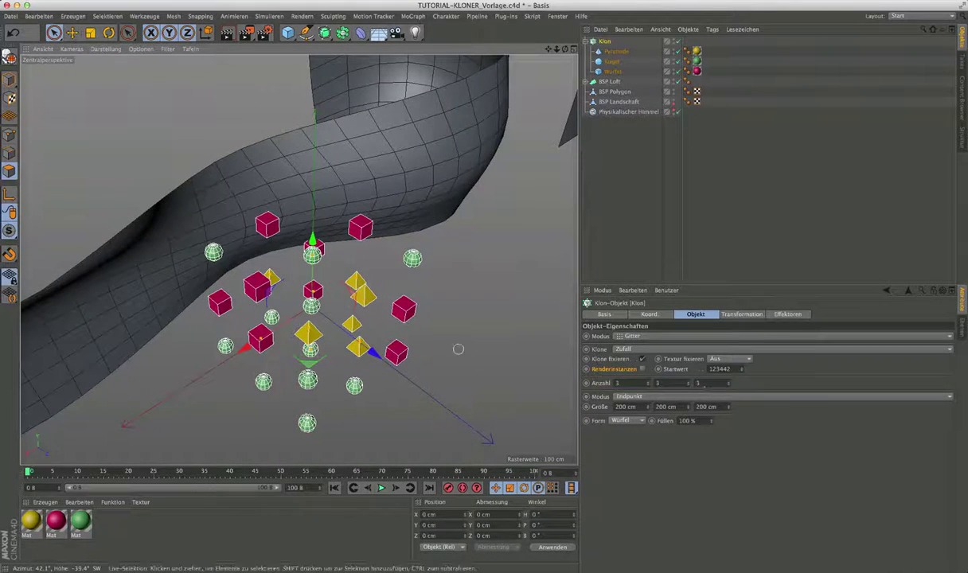
mouse_move(291, 275)
left_mouse_down("alt")
mouse_move(301, 341)
mouse_move(307, 285)
mouse_move(281, 239)
mouse_move(290, 274)
mouse_move(399, 325)
mouse_move(446, 295)
left_mouse_up("alt")
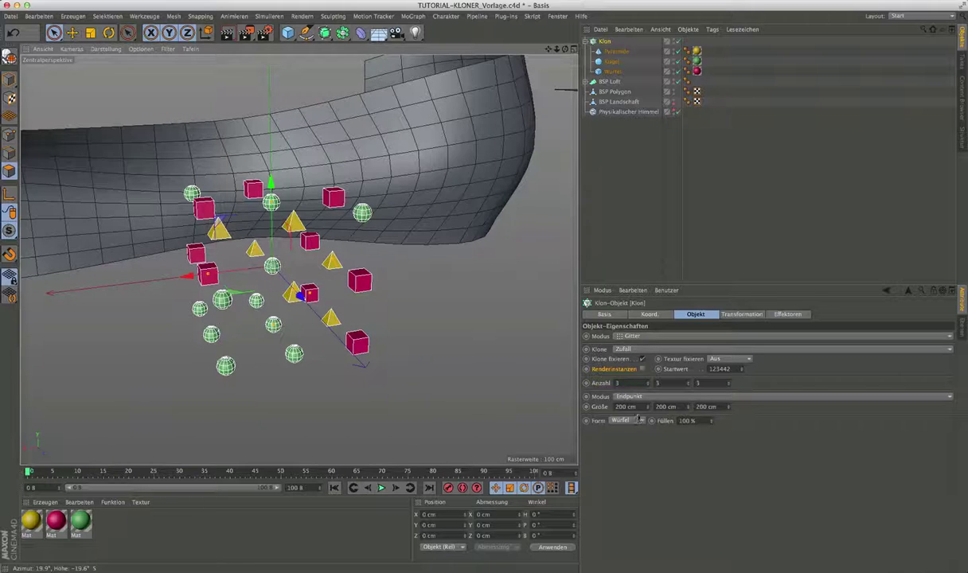
- Move Pyramide and Kugel out of Klon and disable both objects
left_click(613, 61)
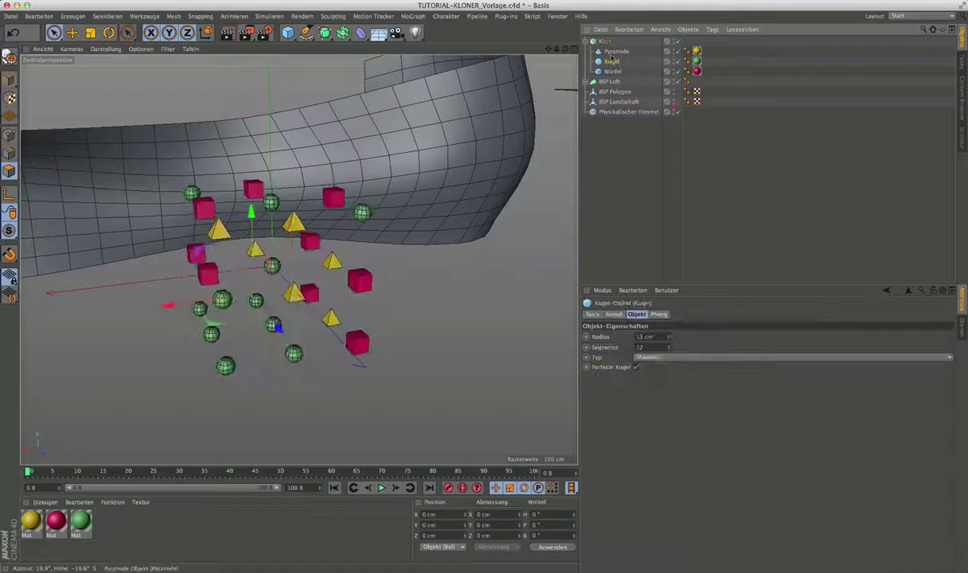
left_click(615, 52, "ctrl")
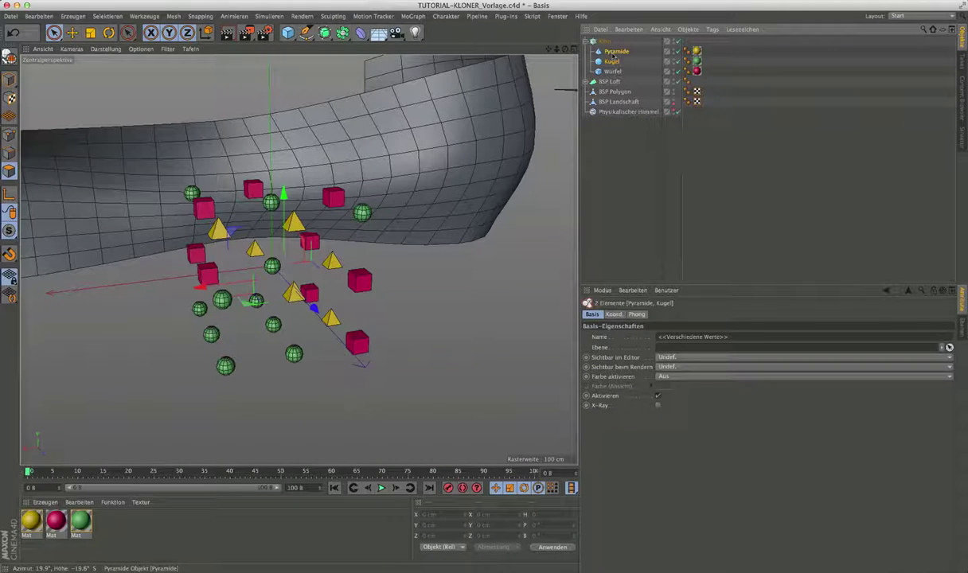
left_click_drag(607, 41, 605, 38)
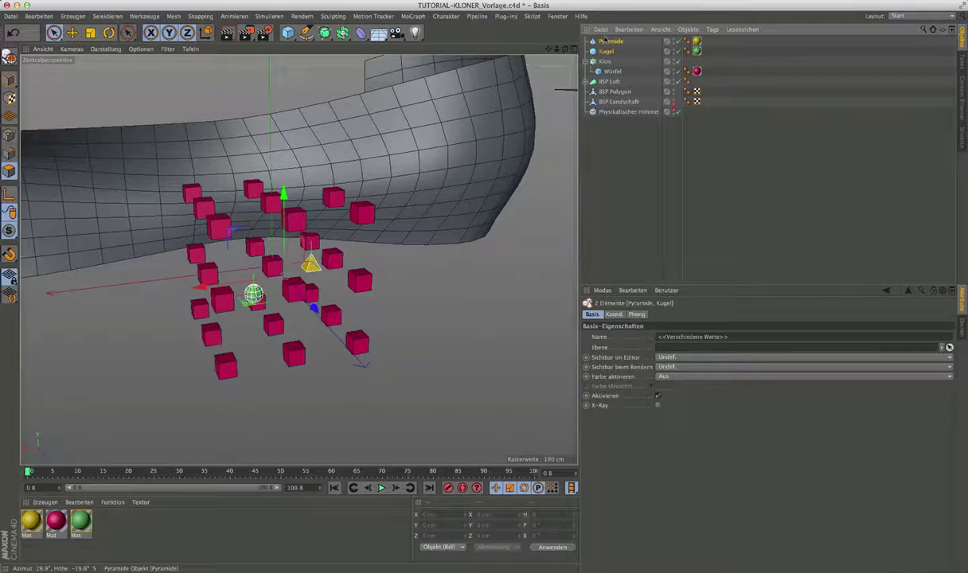
left_click(678, 46)
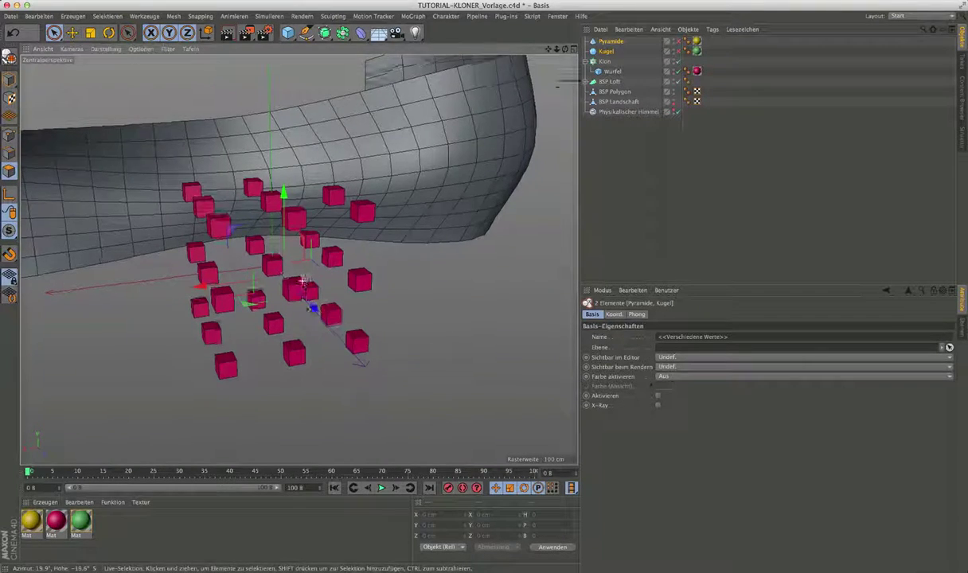
left_click_drag(302, 280, 350, 315, "alt")
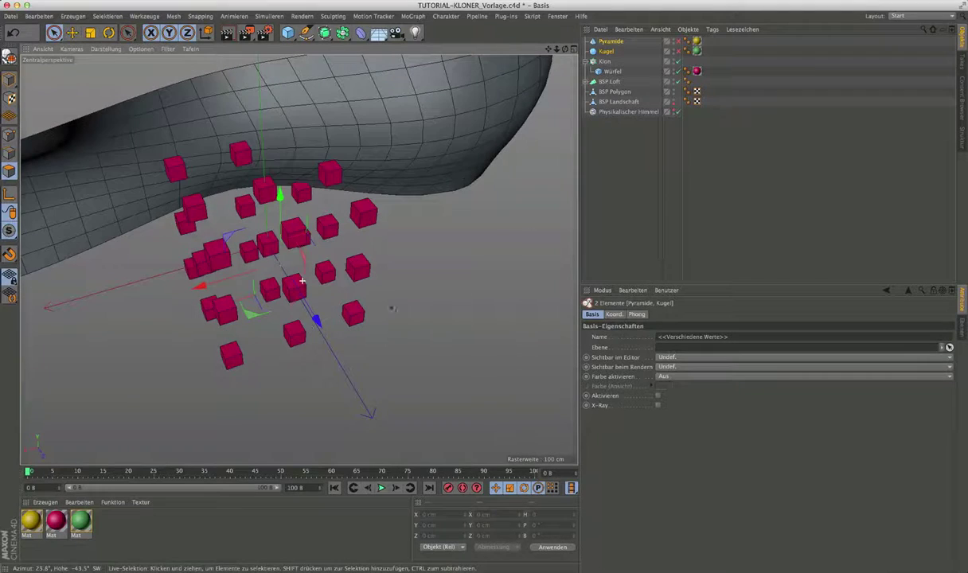
- Set Klon's grid Anzahl depth to 1 for a single 3×3×1 layer
left_click(604, 62)
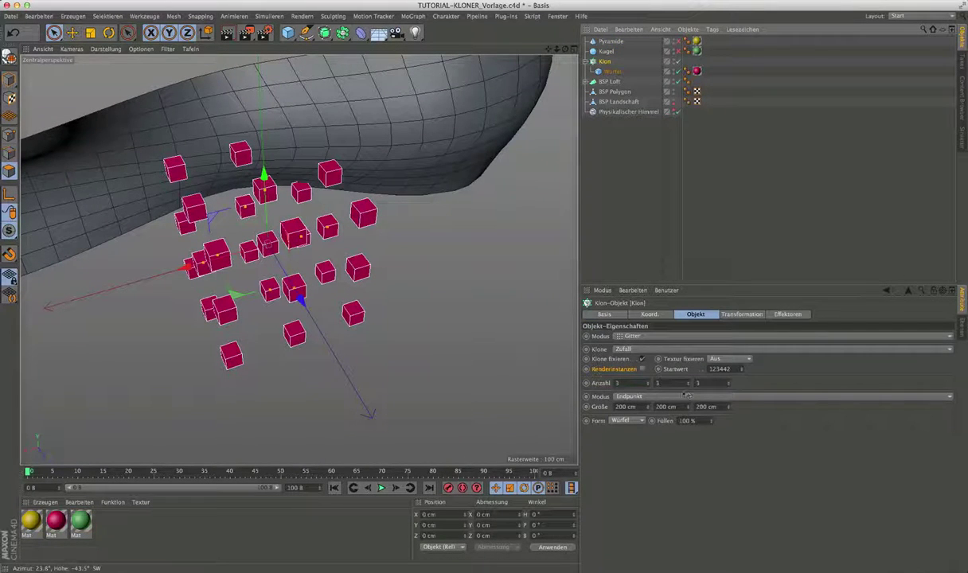
left_click_drag(357, 270, 382, 274, "alt")
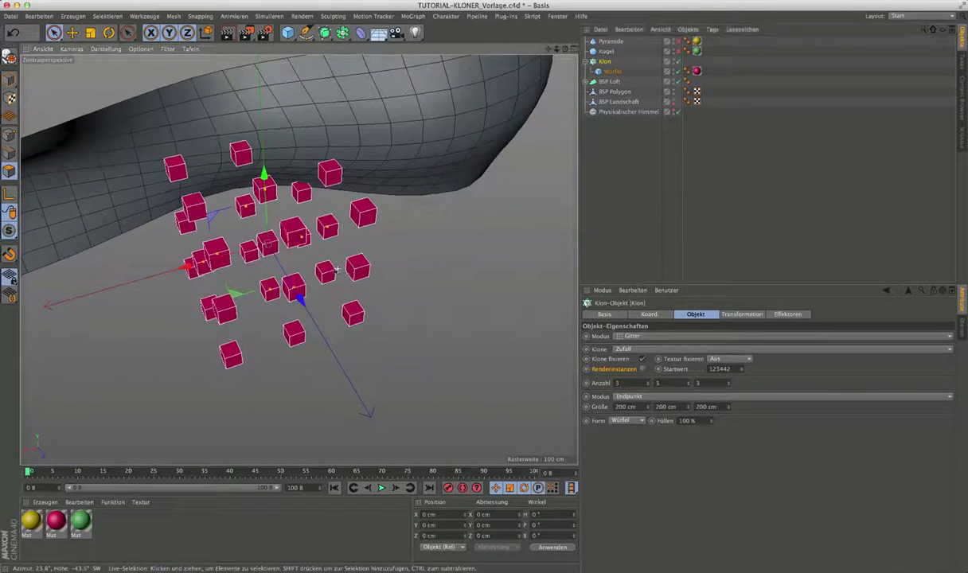
left_click(697, 383)
type("1")
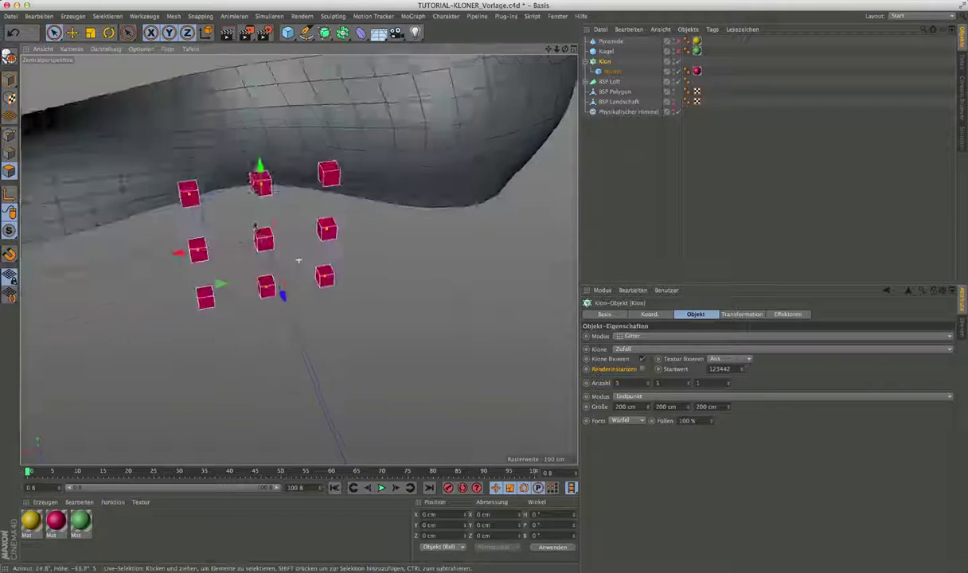
- Keep the grid on Endpunkt and raise Anzahl to 6 columns by 5 rows
left_click_drag(274, 221, 568, 346, "alt")
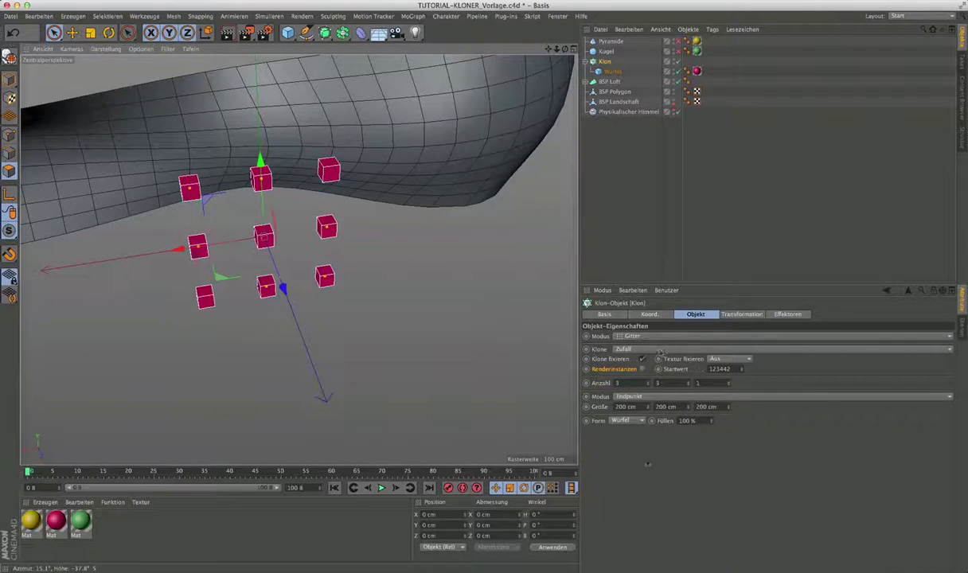
left_click(649, 396)
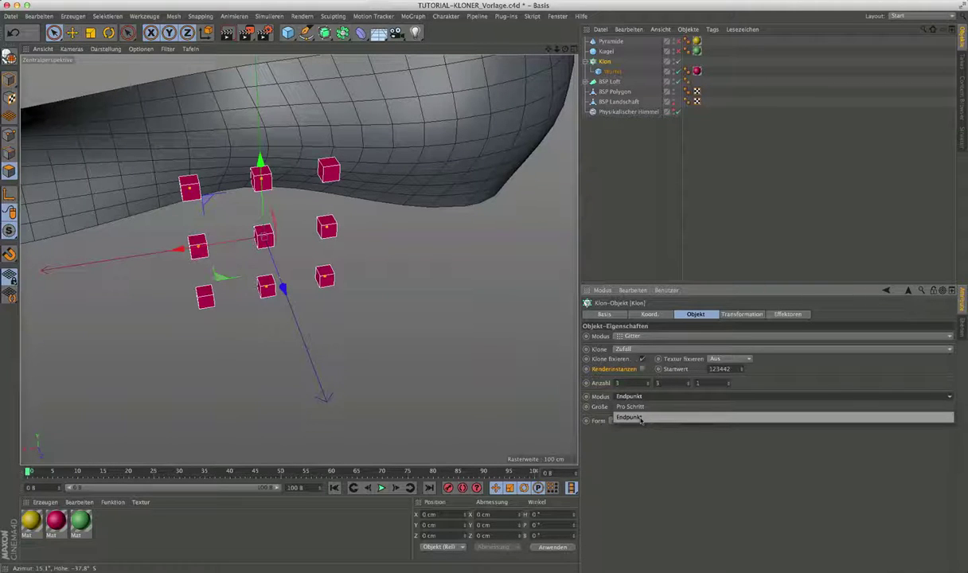
left_click(640, 418)
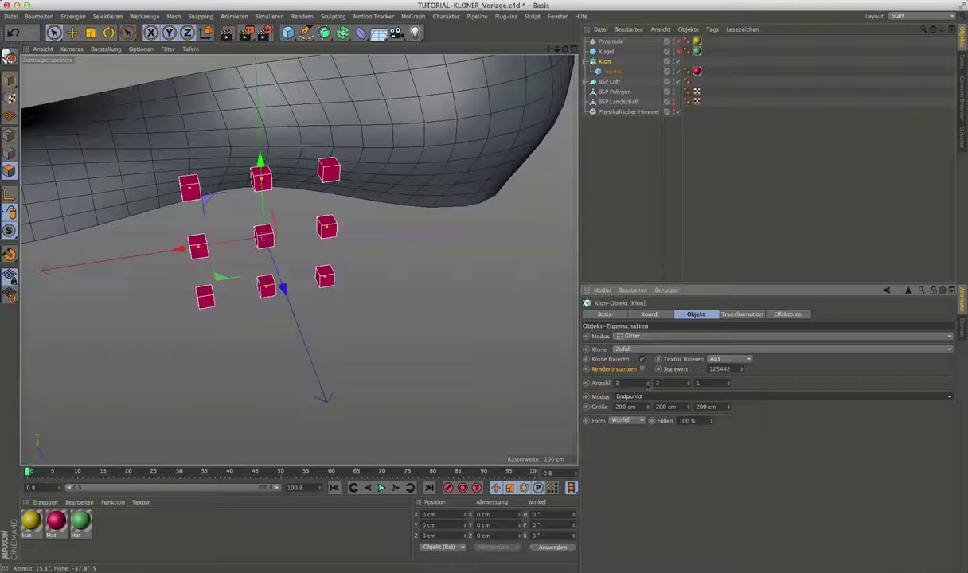
left_click(648, 382)
left_click(648, 382)
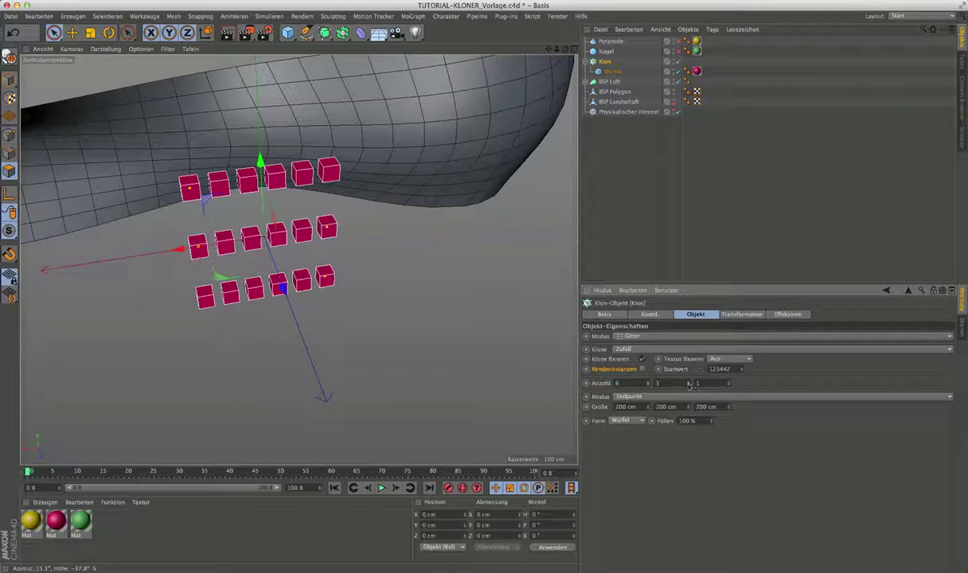
left_click(689, 381)
left_click(689, 382)
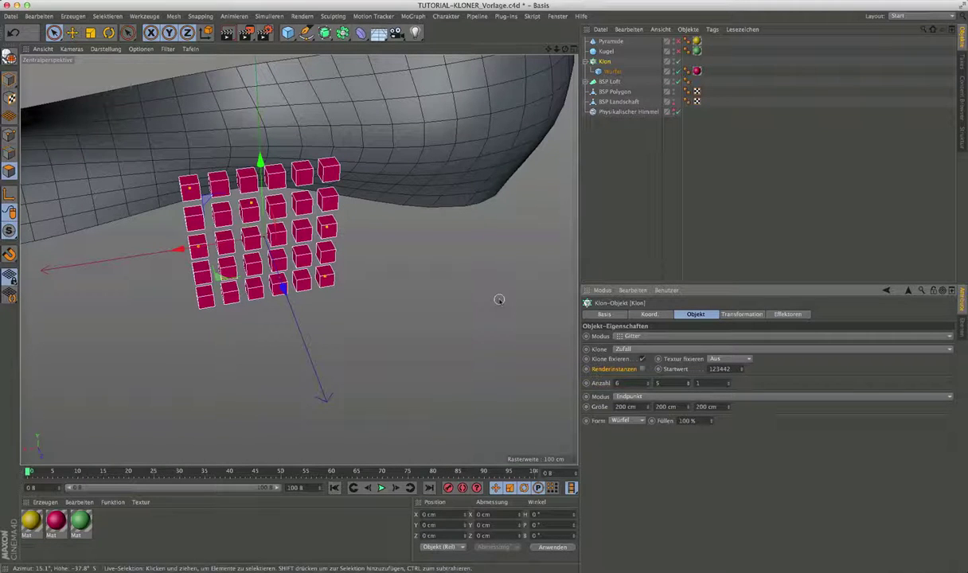
left_click(644, 397)
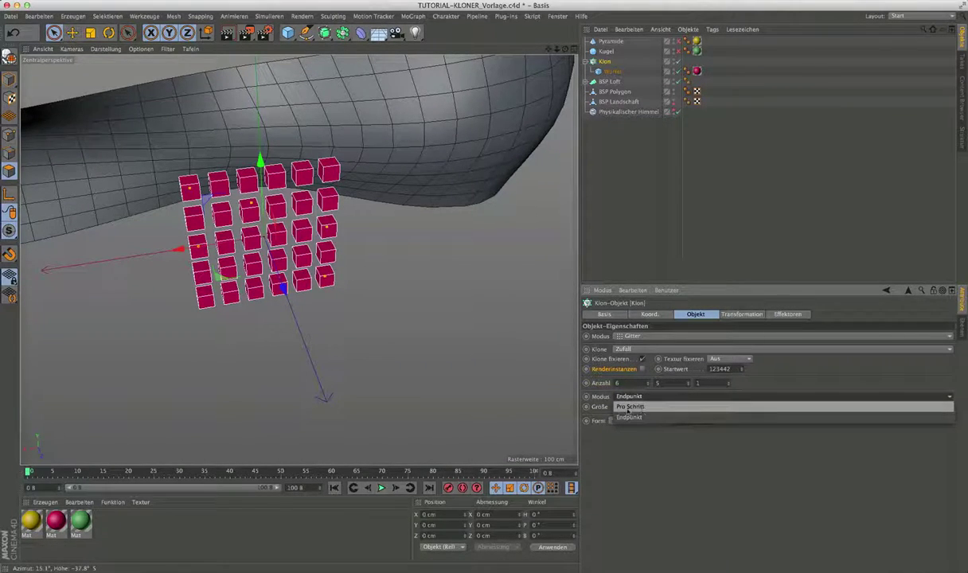
- Switch the clone grid to Pro Schritt spacing, widen it to 12 columns, and move Pyramide and Kugel into Klon
left_click(628, 406)
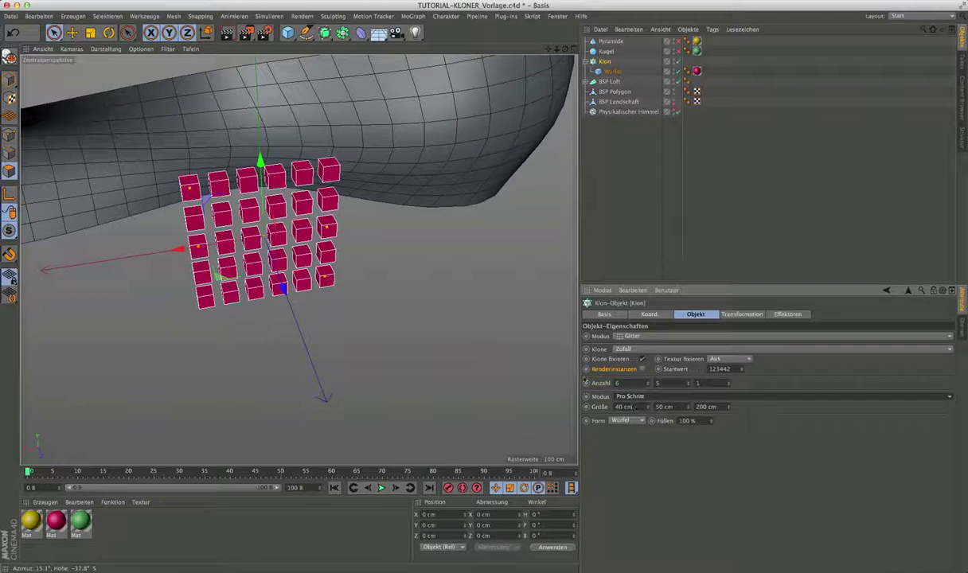
left_click(646, 383)
left_click(646, 383)
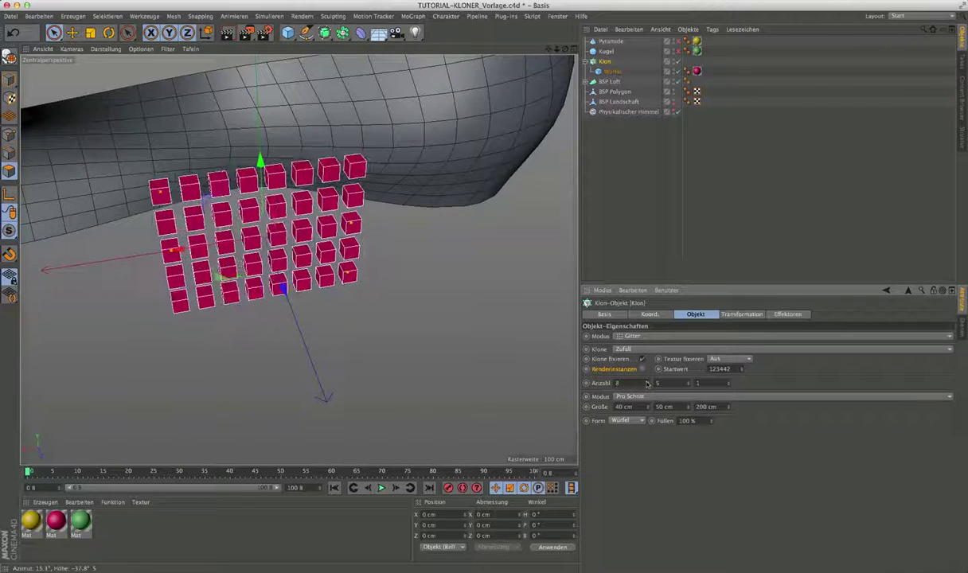
left_click(647, 383)
left_click(646, 383)
left_click(646, 382)
left_click(646, 383)
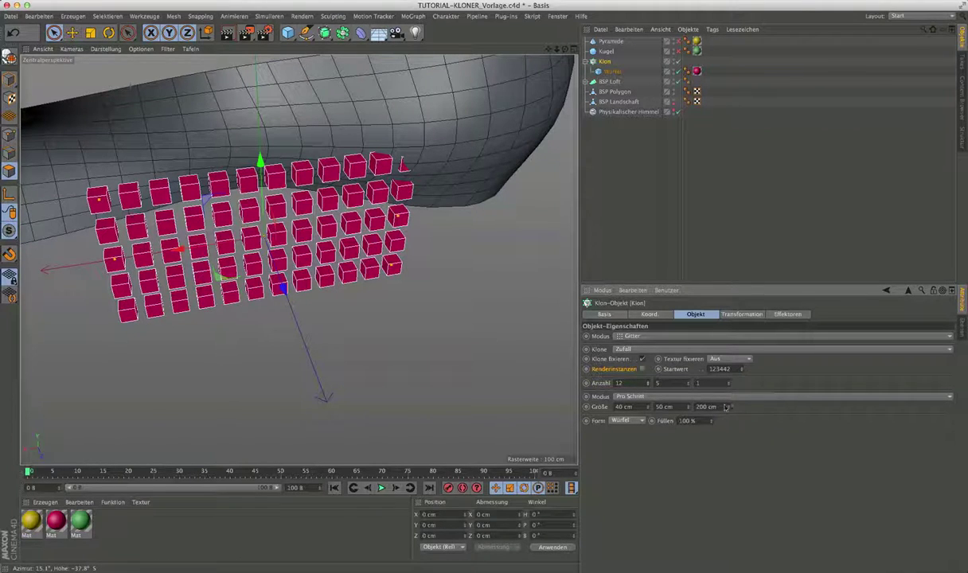
mouse_move(176, 249)
left_mouse_down("alt")
mouse_move(210, 202)
mouse_move(392, 331)
left_mouse_up("alt")
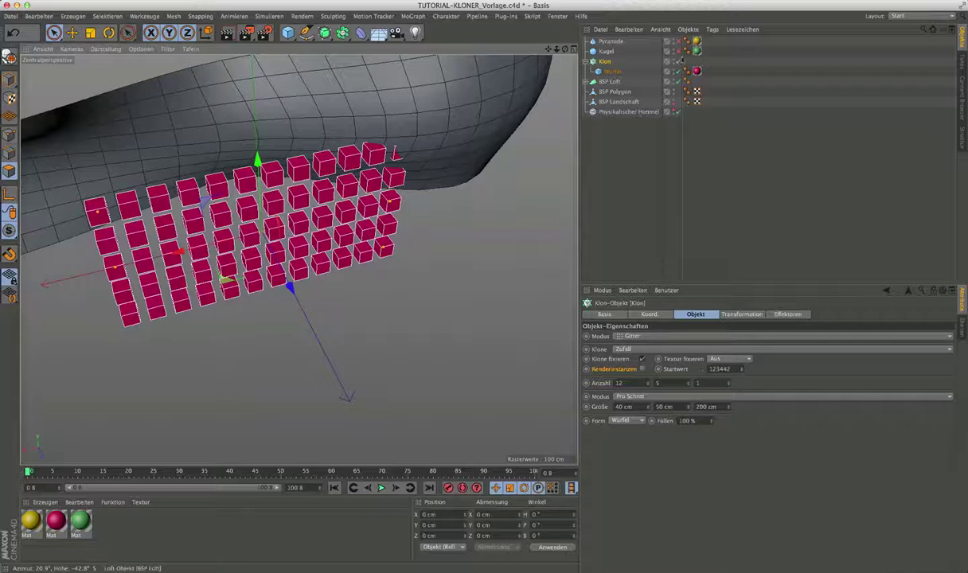
left_click_drag(611, 42, 605, 62)
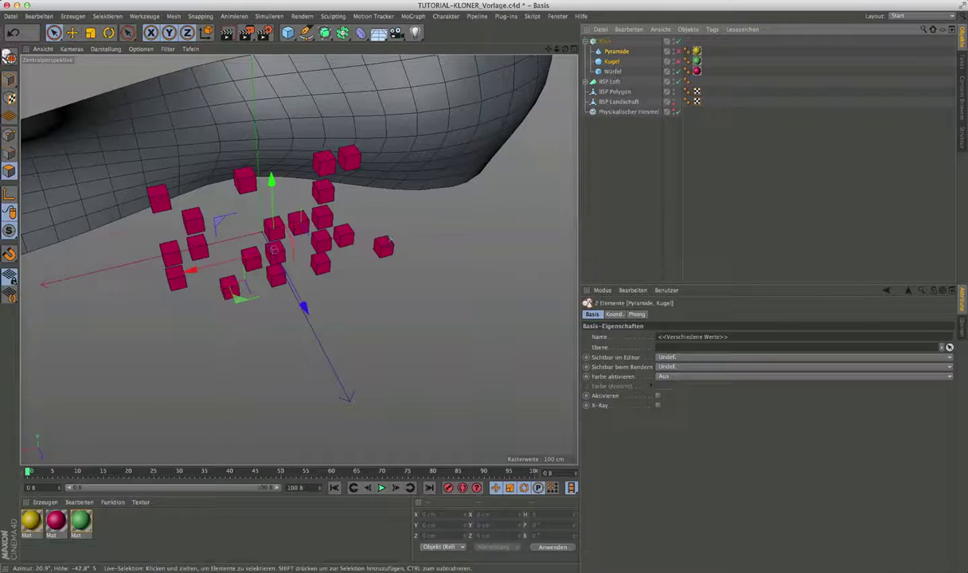
- Tick Aktivieren for Pyramide and Kugel so they join the cubes in the clone mix
middle_click_drag(303, 226, 305, 225)
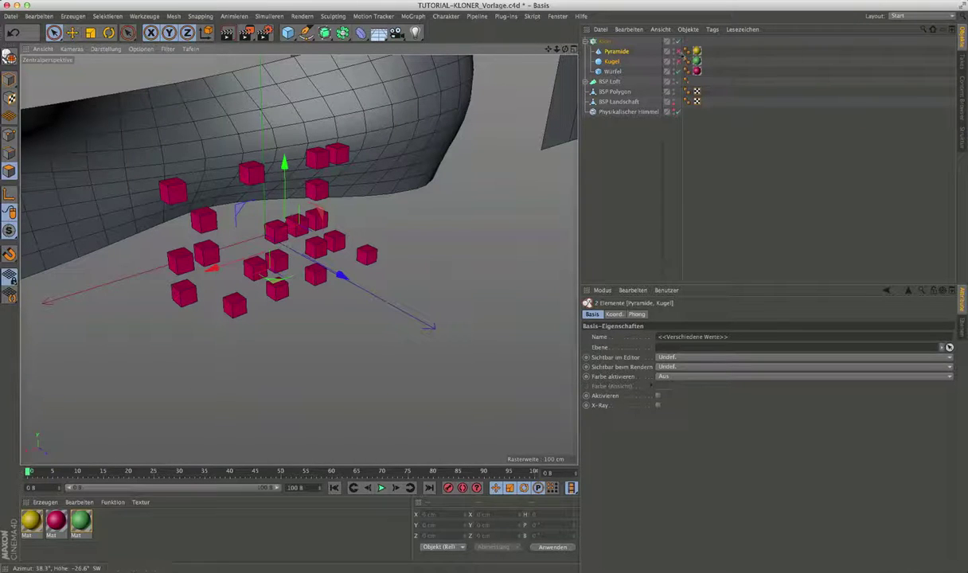
left_click(677, 52)
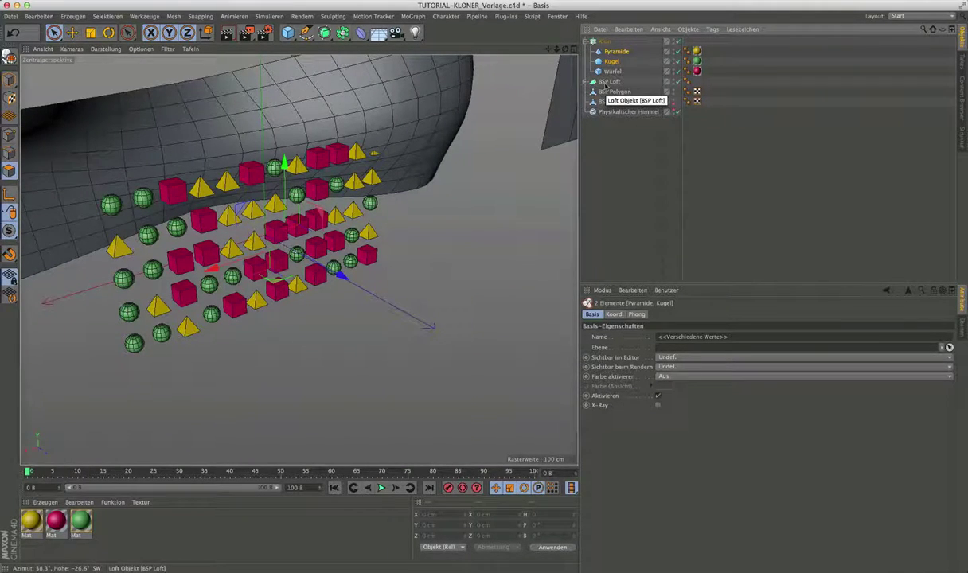
left_click(288, 32)
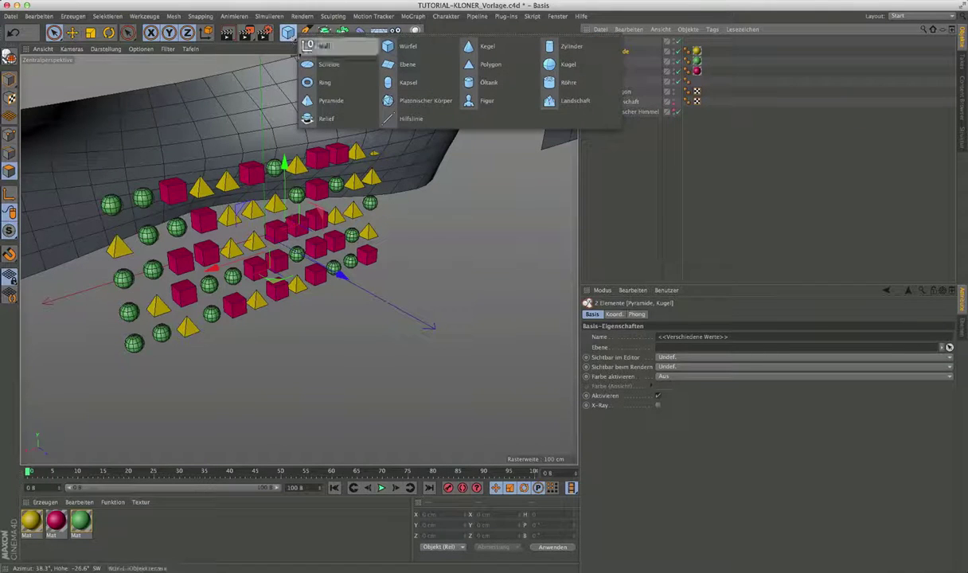
left_click(324, 47)
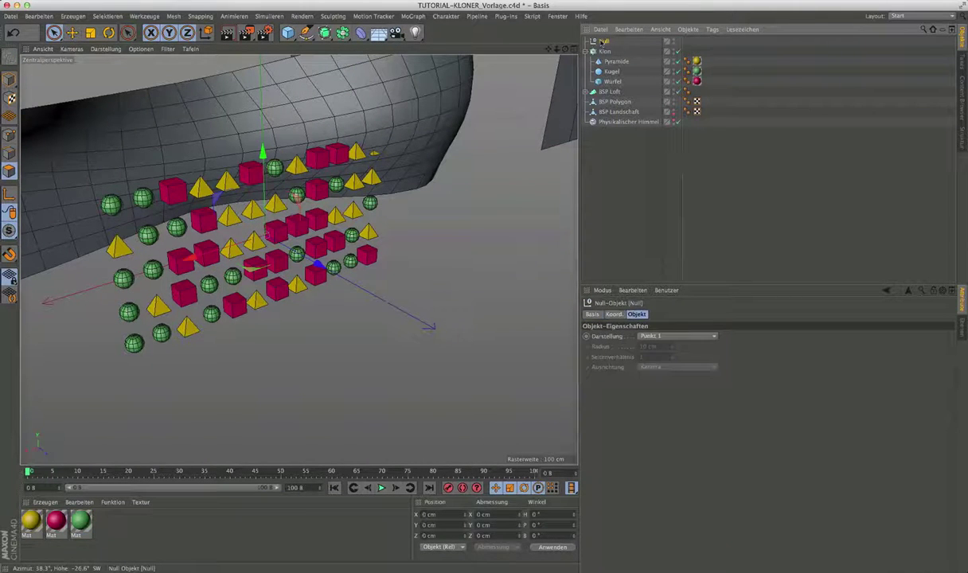
left_click_drag(605, 52, 605, 54)
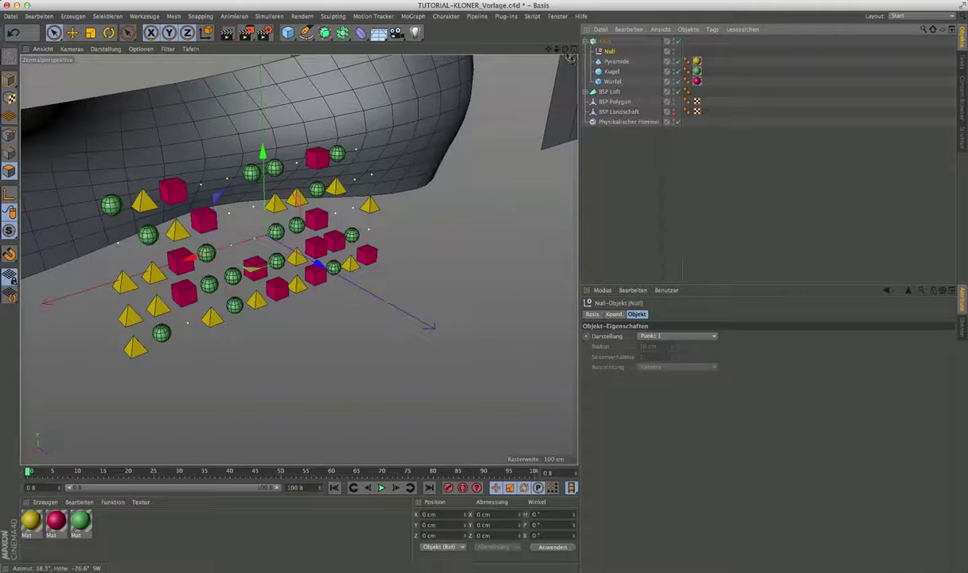
left_click_drag(536, 57, 475, 155, "alt")
left_click_drag(508, 70, 478, 119, "alt")
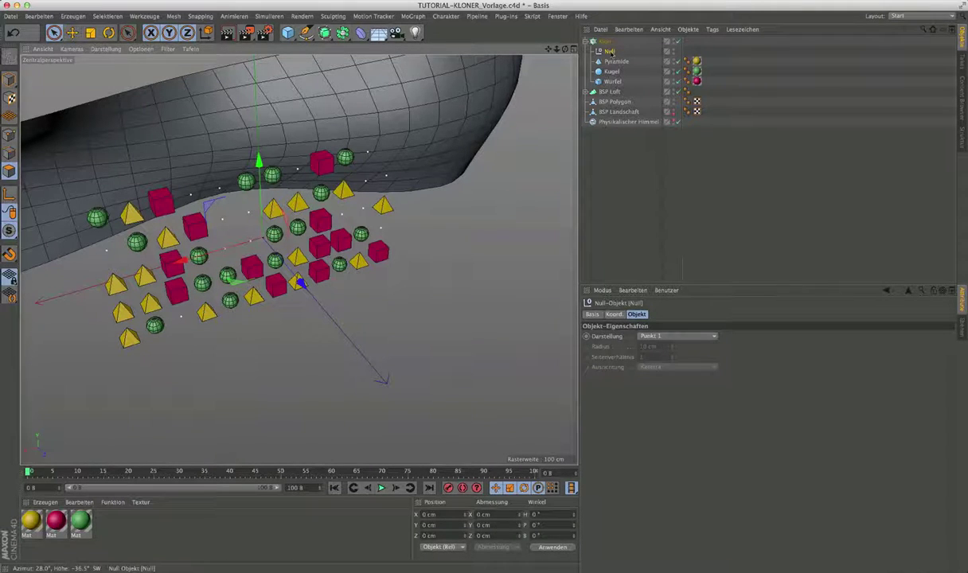
left_click_drag(611, 70, 611, 67)
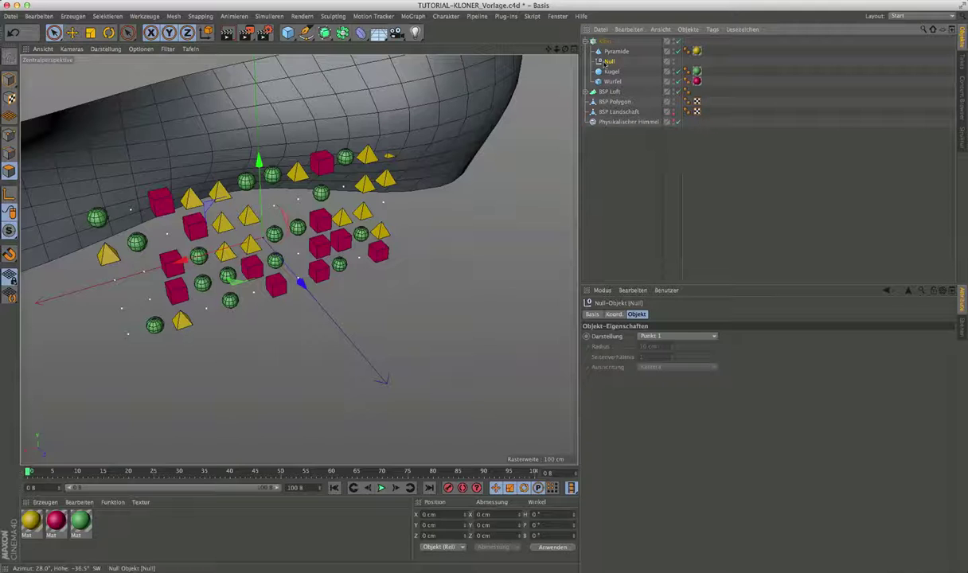
key("Delete")
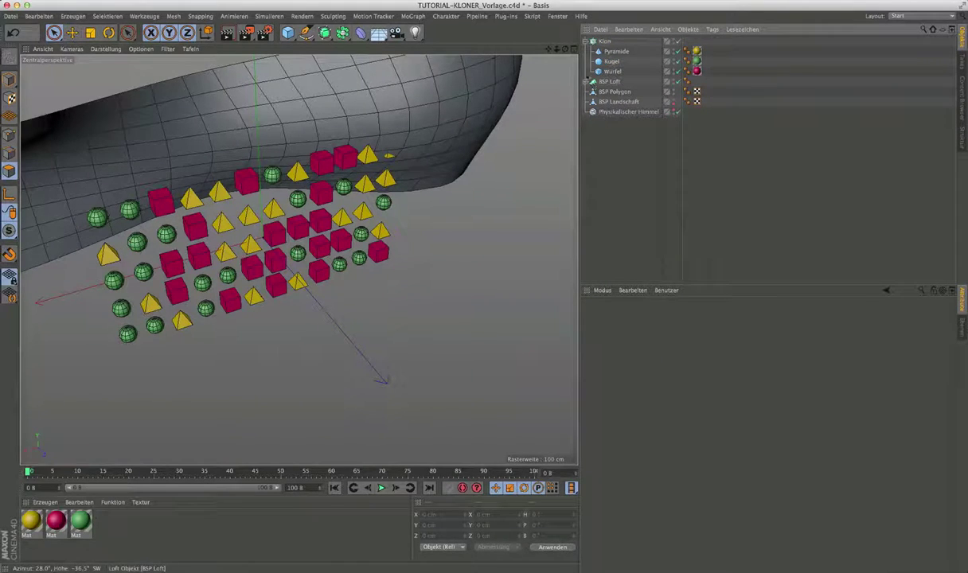
- With Klon selected, zoom out over the loft and wall and bring up its Modus list
left_click(605, 41)
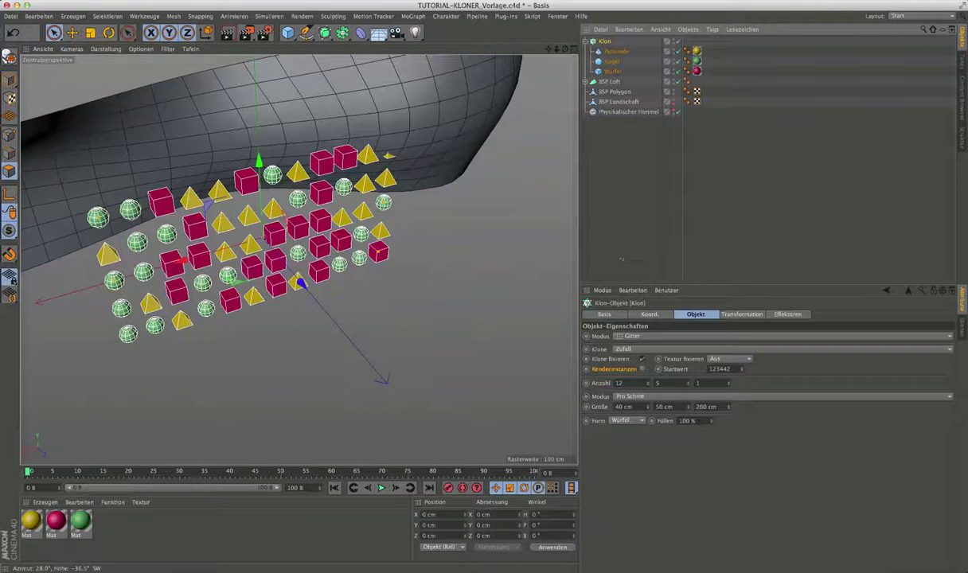
left_click(644, 337)
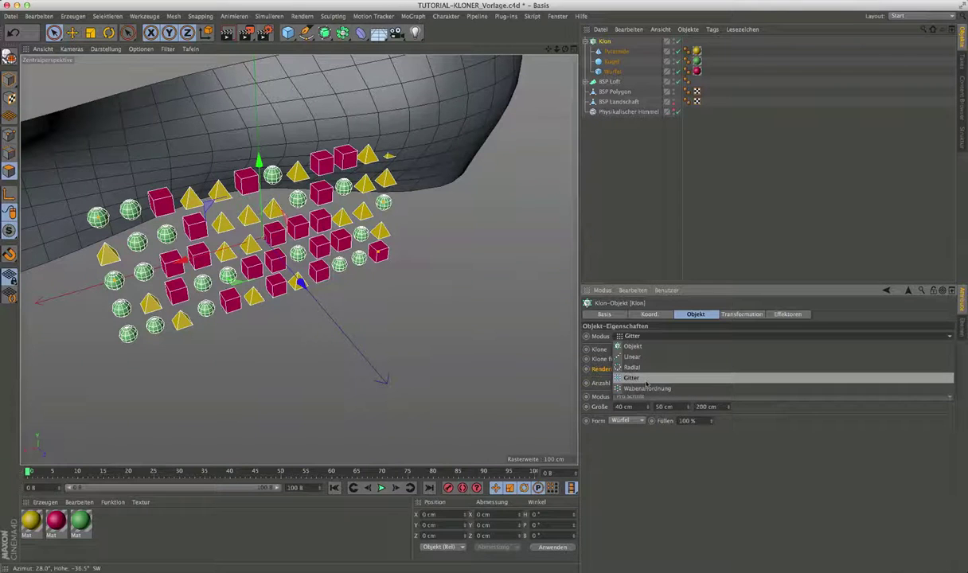
left_click(477, 203)
scroll(347, 231, "down", 3)
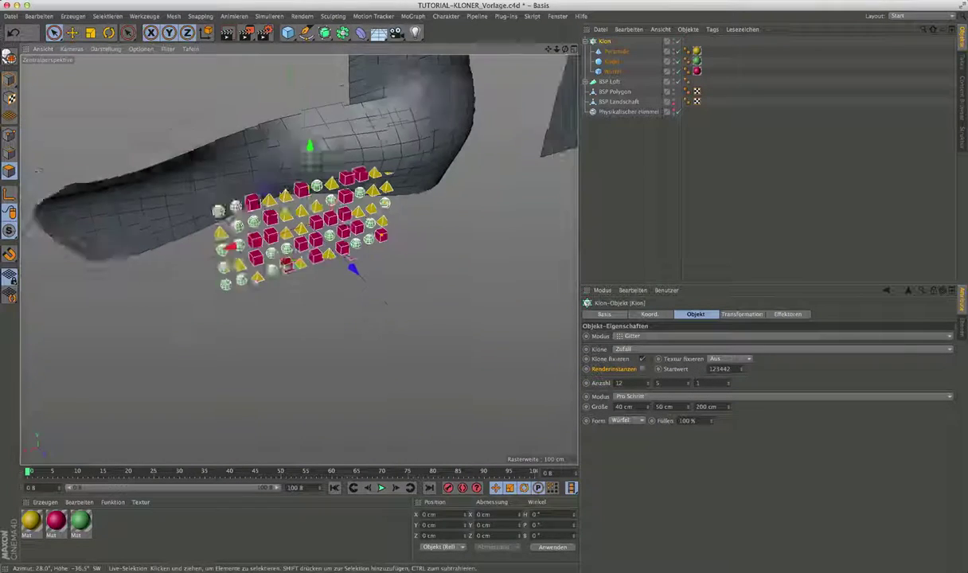
scroll(347, 230, "down", 3)
mouse_move(343, 192)
left_mouse_down("alt")
mouse_move(390, 84)
mouse_move(298, 261)
left_mouse_up("alt")
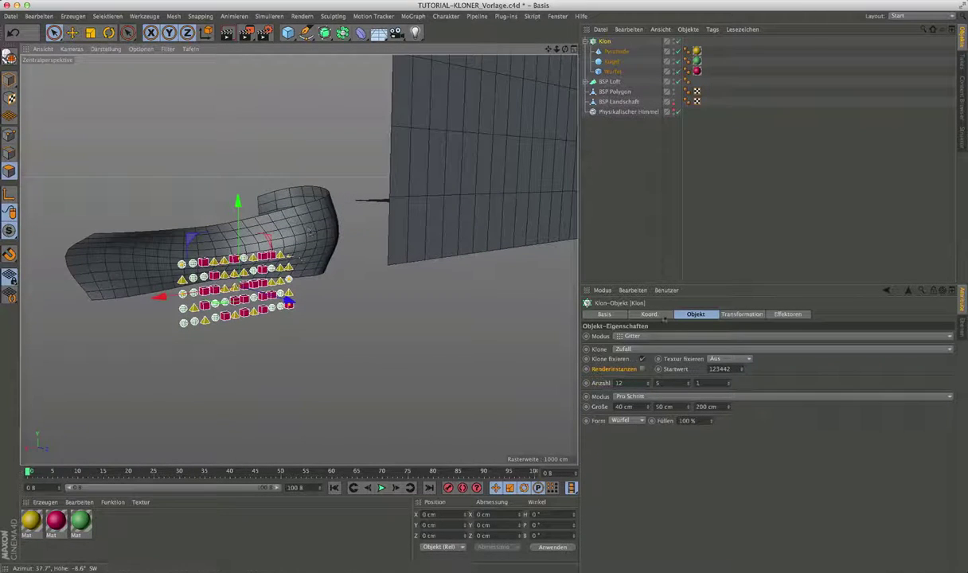
left_click(641, 338)
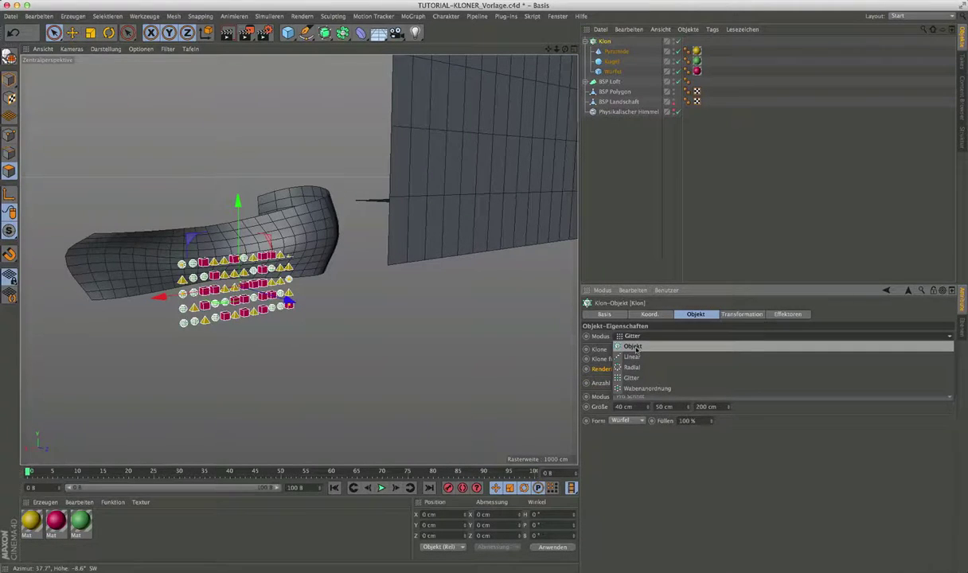
- Switch the Klon cloner's Modus from Gitter to Objekt and pick up BSP Loft
left_click(634, 349)
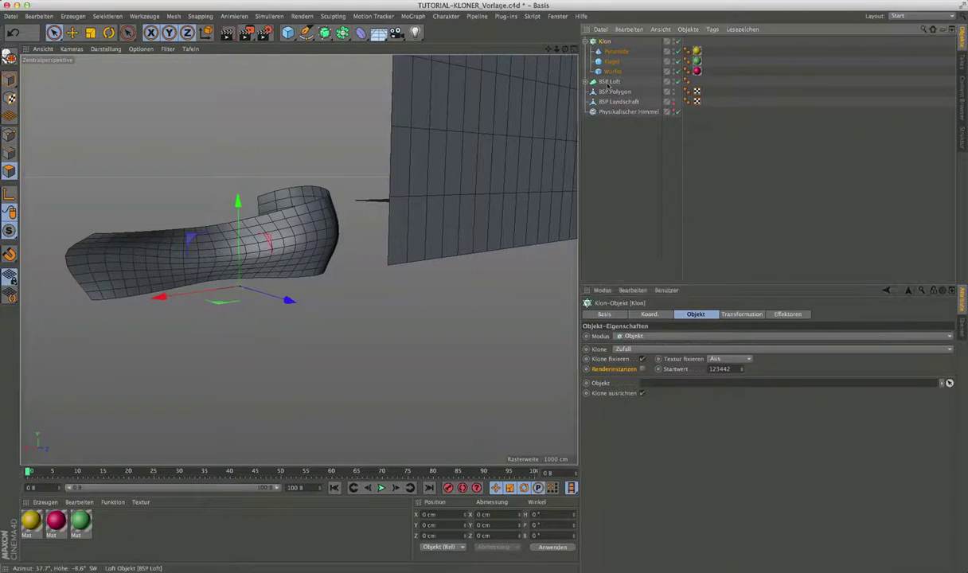
left_click_drag(609, 85, 618, 89)
- Assign BSP Loft as Klon's object so the mixed clones land on its points
left_click_drag(668, 381, 637, 382)
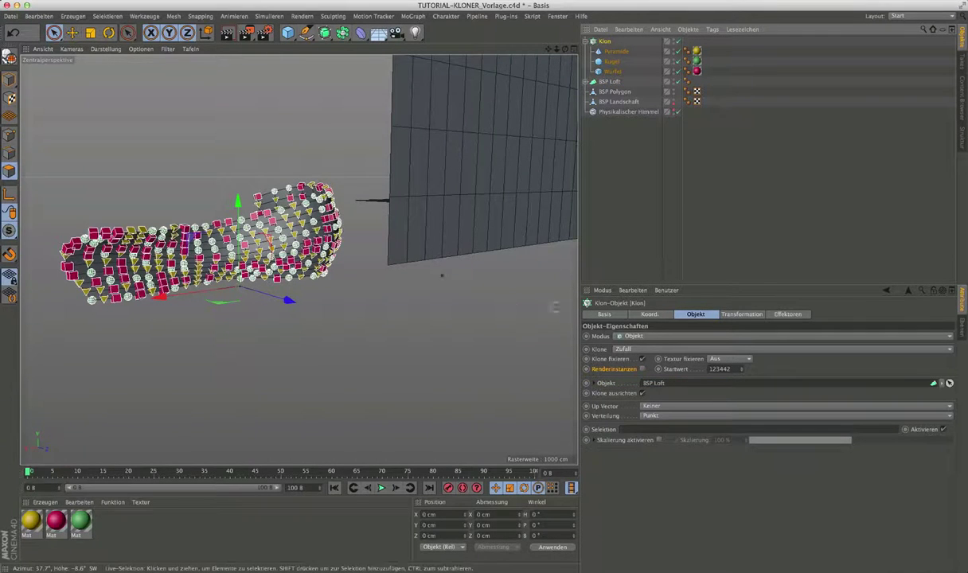
scroll(94, 253, "up", 5)
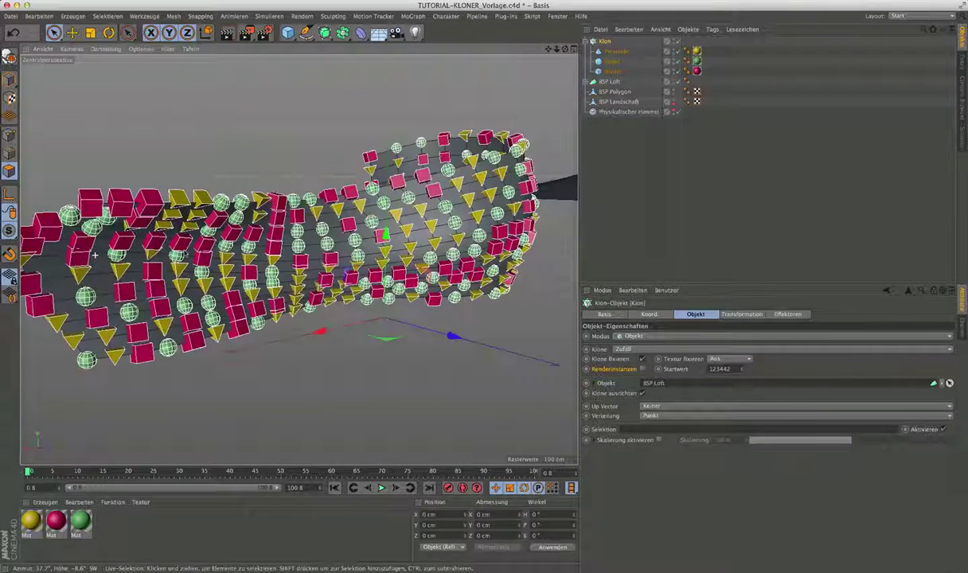
left_click_drag(247, 230, 257, 237, "alt")
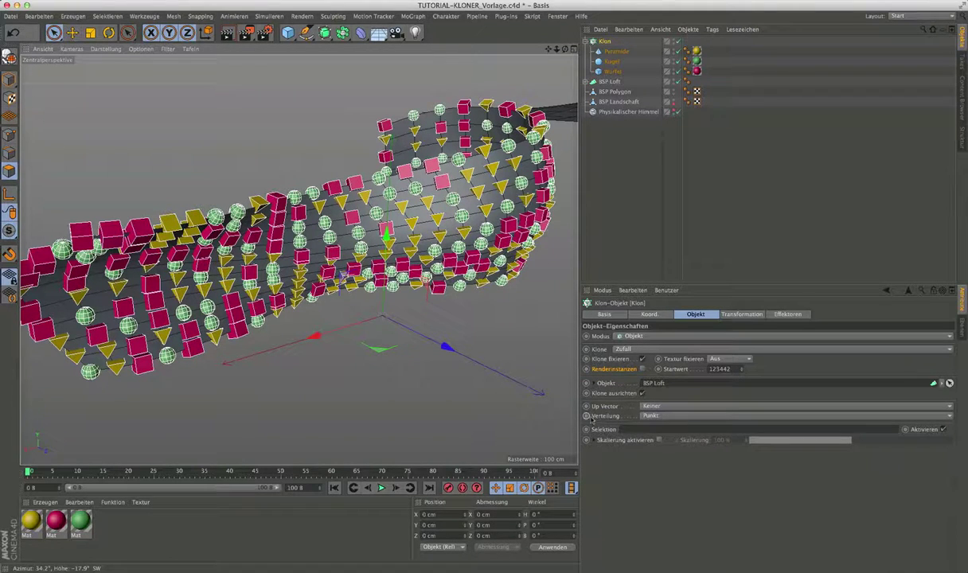
left_click(667, 415)
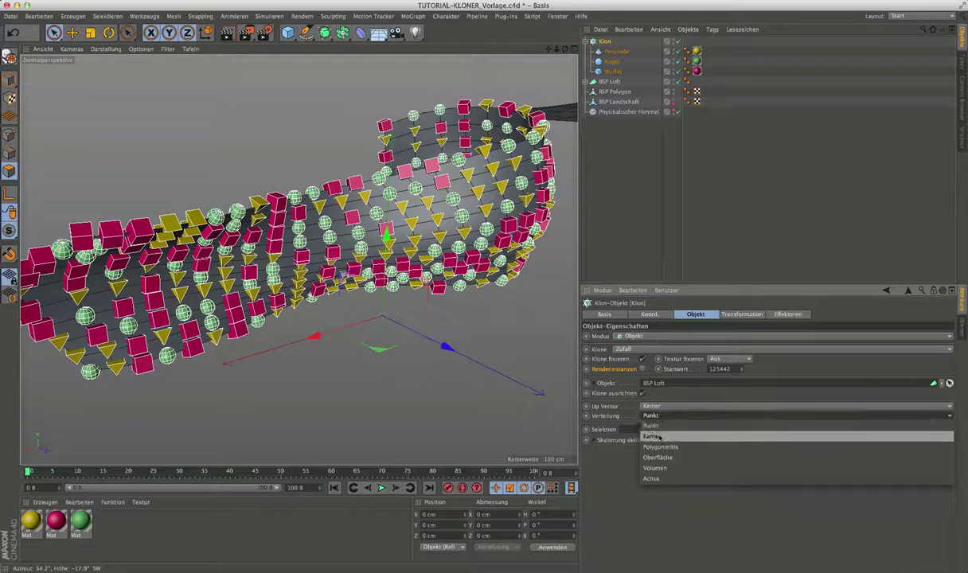
- Set Verteilung to Kante, compare it against Punkt, then settle on Kante along the loft edges
left_click(654, 436)
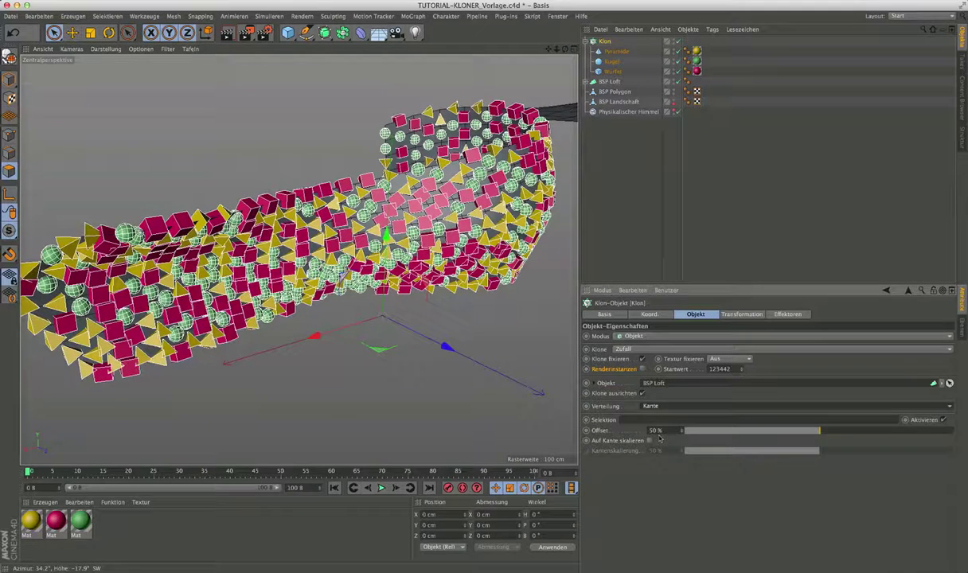
scroll(400, 117, "up", 5)
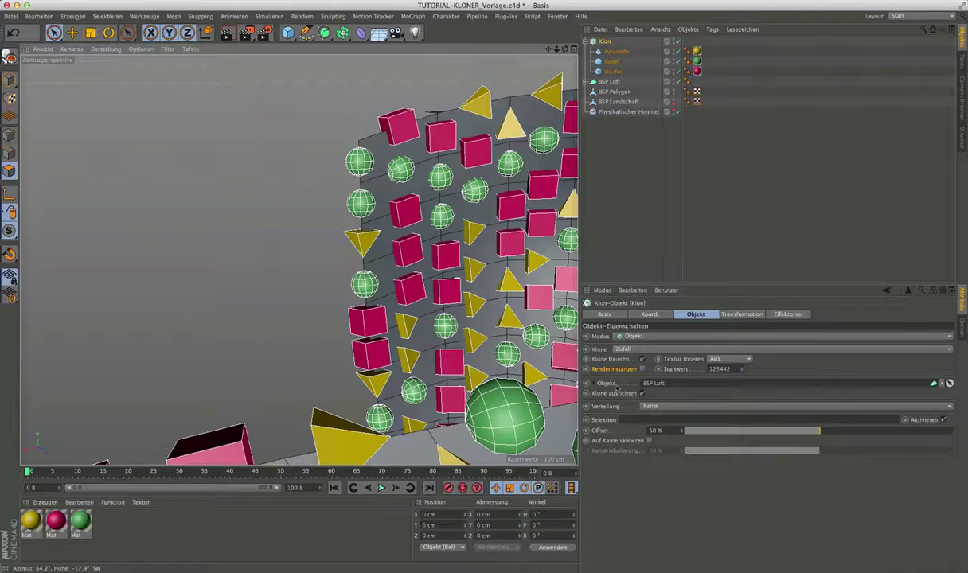
left_click(641, 406)
left_click(664, 414)
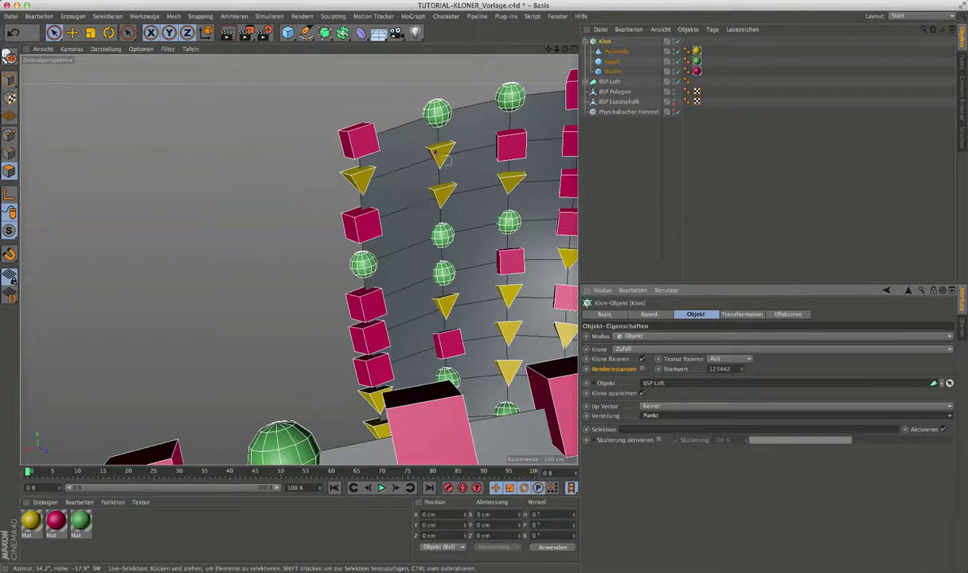
left_click(668, 414)
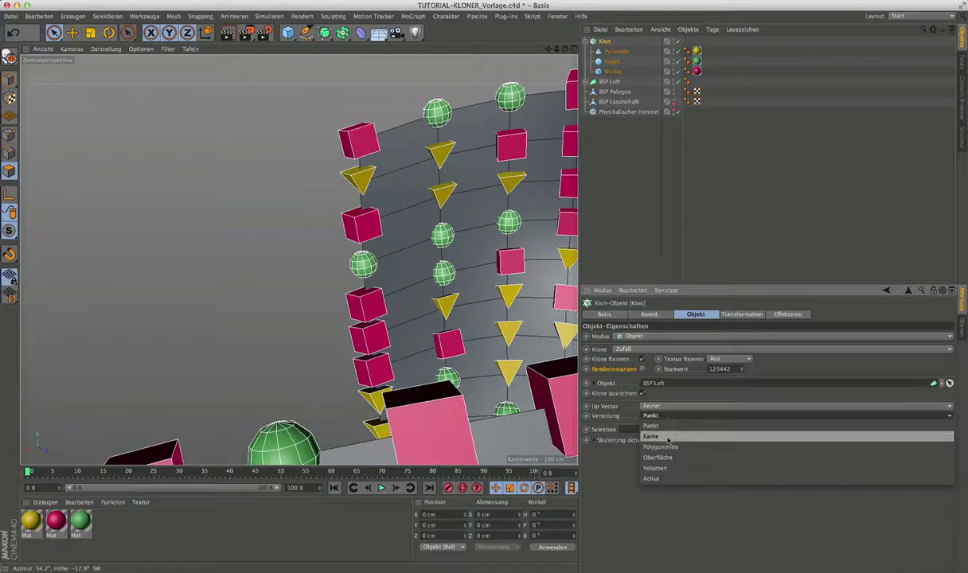
left_click(637, 424)
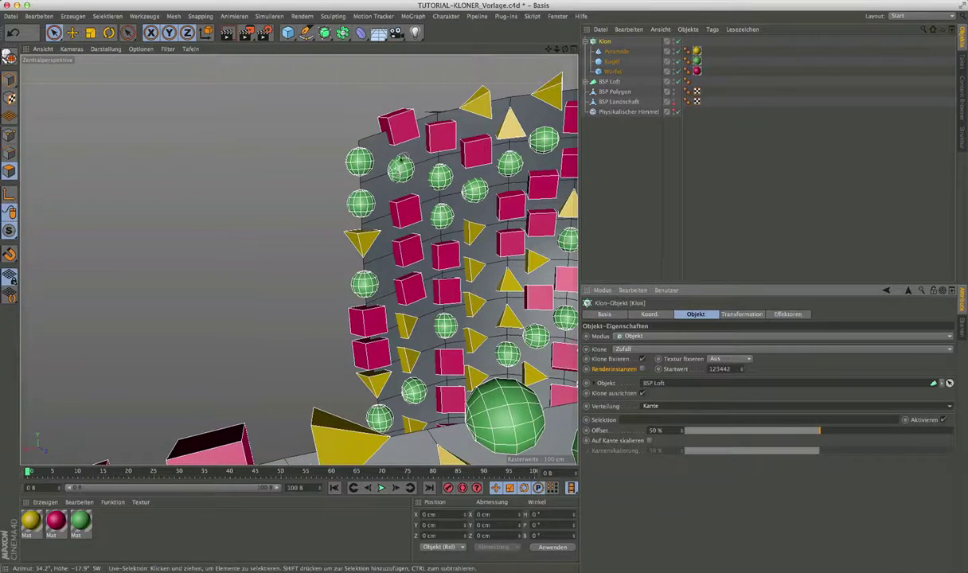
left_click(651, 406)
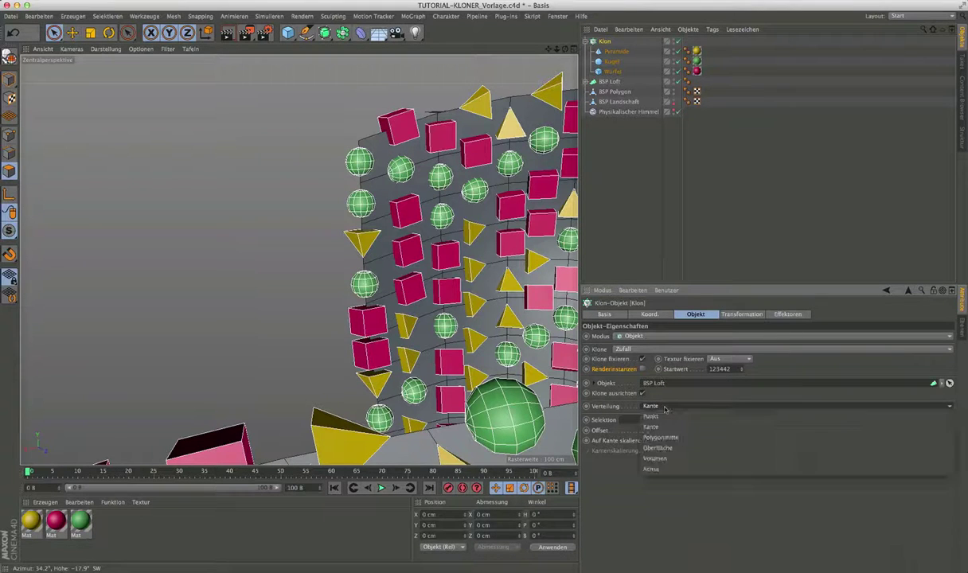
- Set Verteilung to Oberfläche with Anzahl 200 clones scattered over the loft
left_click(673, 438)
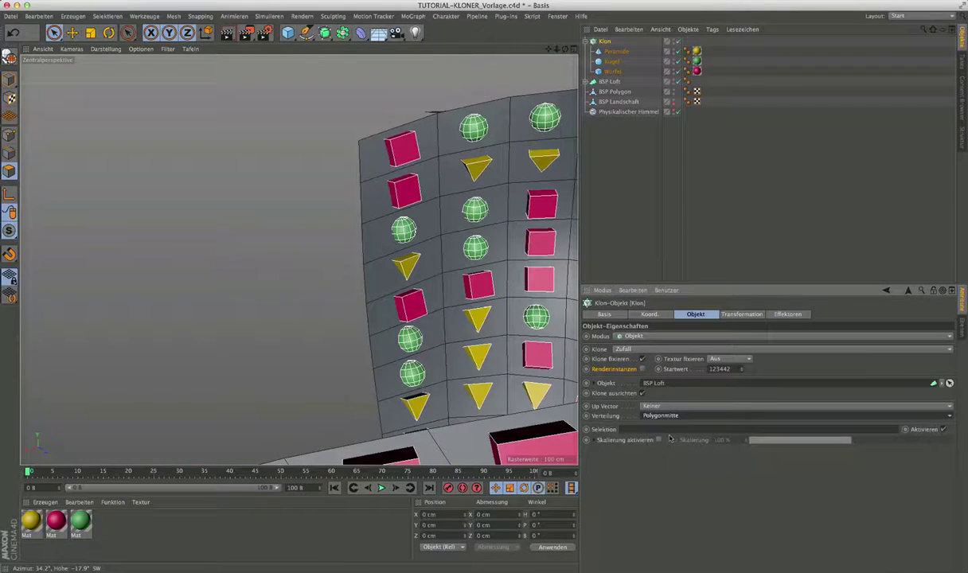
scroll(363, 210, "down", 3)
scroll(363, 209, "down", 2)
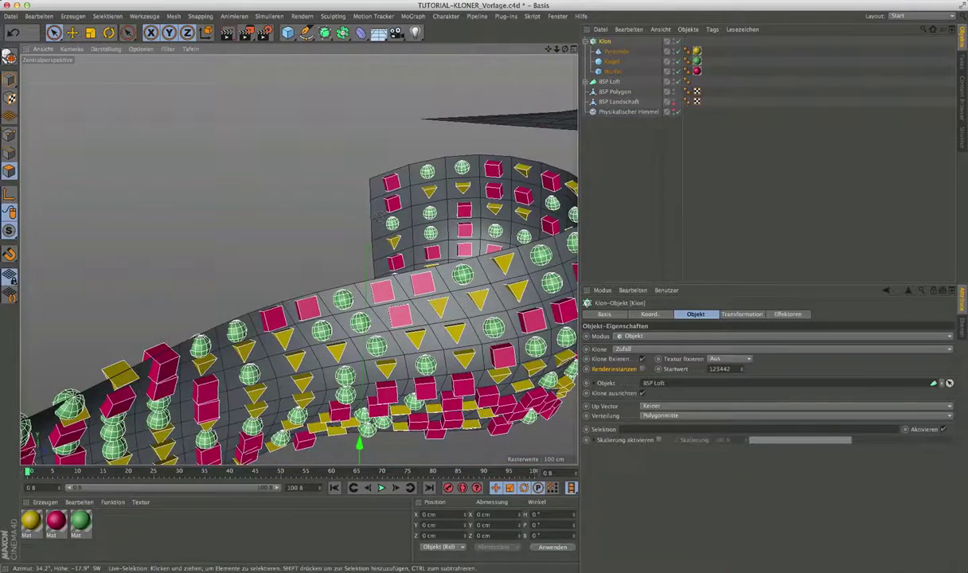
scroll(378, 217, "up", 2)
scroll(378, 216, "up", 2)
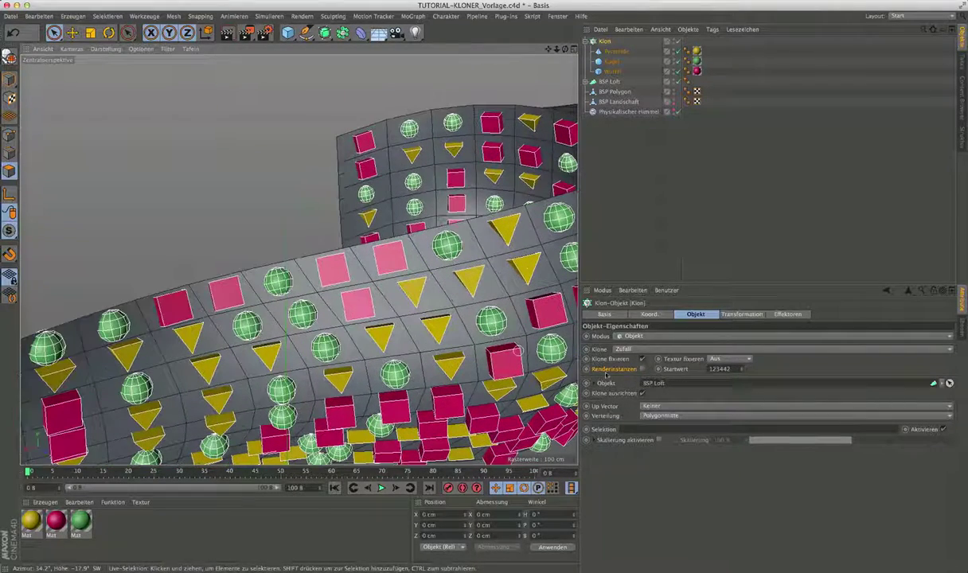
left_click(660, 416)
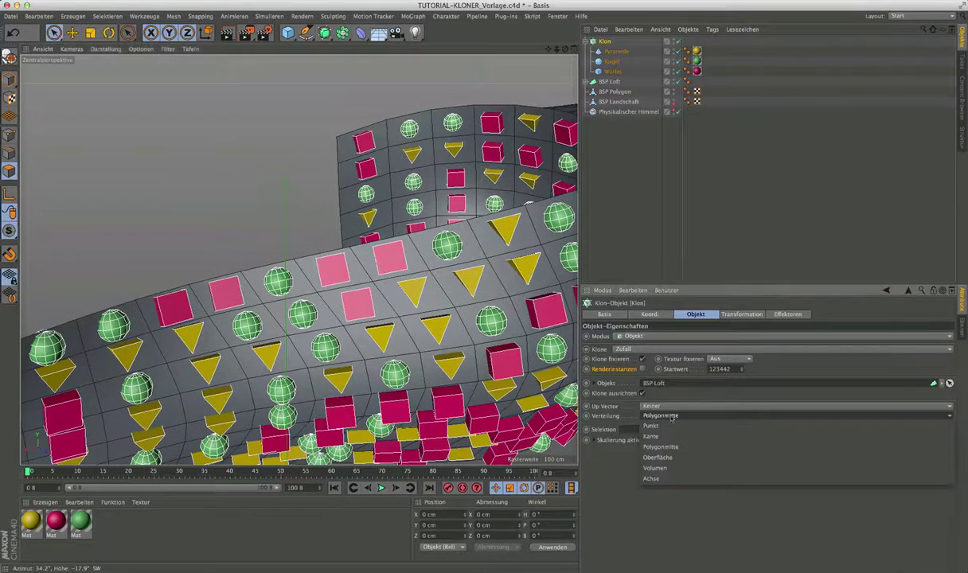
left_click(673, 460)
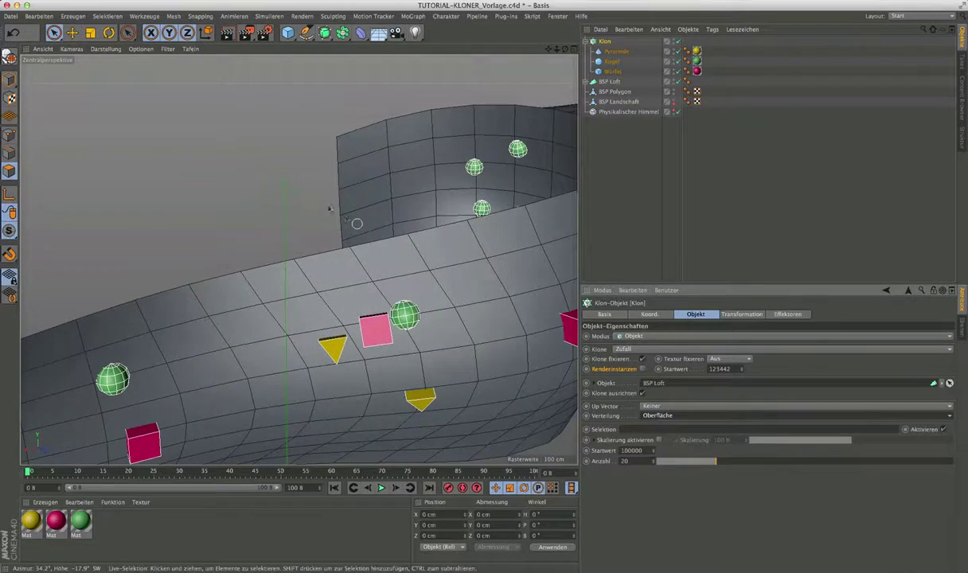
mouse_move(356, 223)
left_mouse_down("alt")
mouse_move(313, 191)
mouse_move(407, 311)
mouse_move(298, 260)
left_mouse_up("alt")
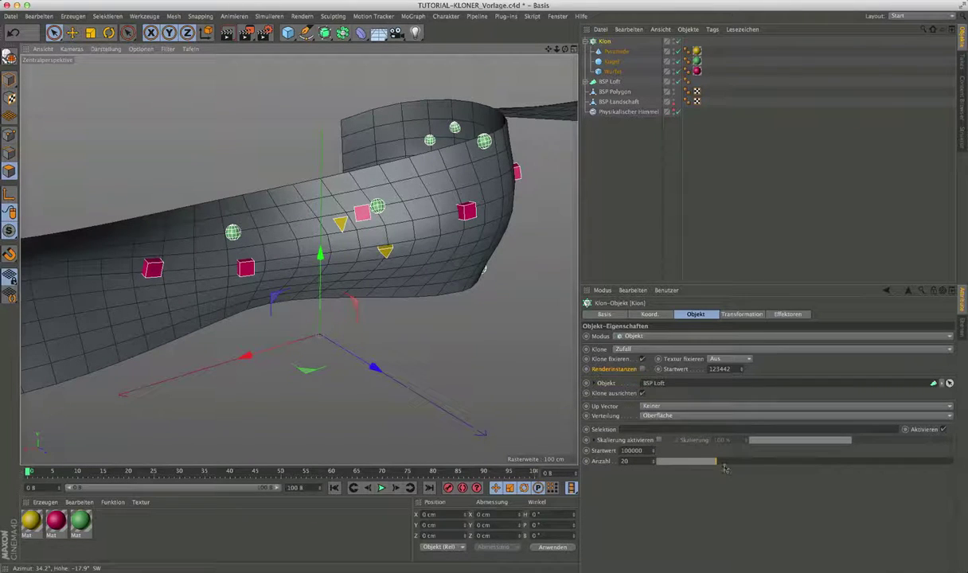
left_click(643, 463)
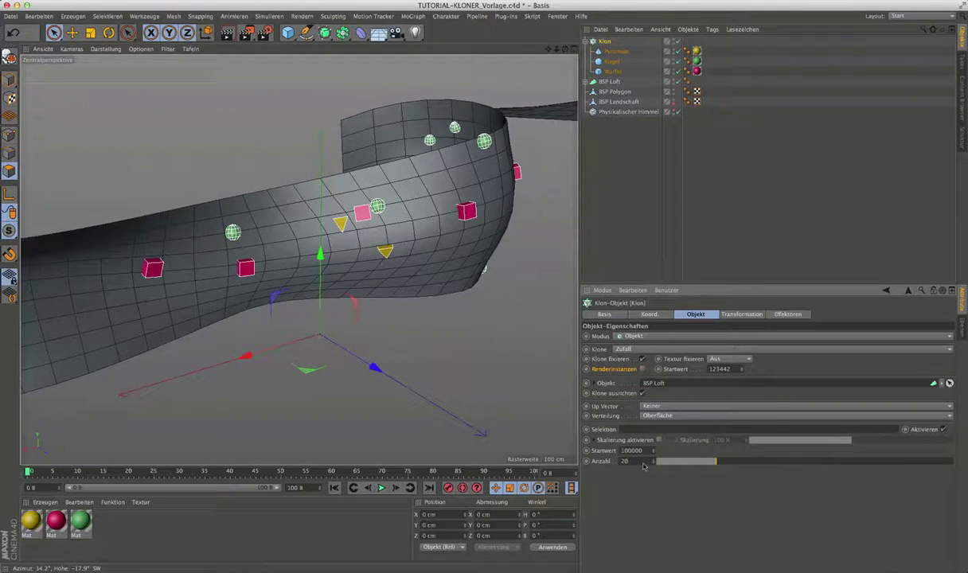
type("0")
key("Return")
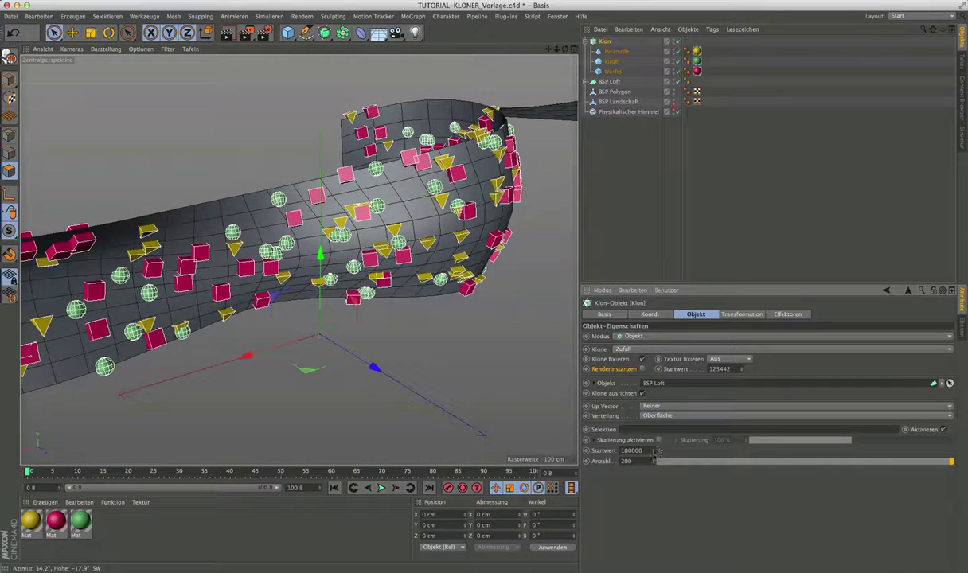
- Lower the distribution Startwert eight steps to reshuffle where the clones sit
left_click(652, 452)
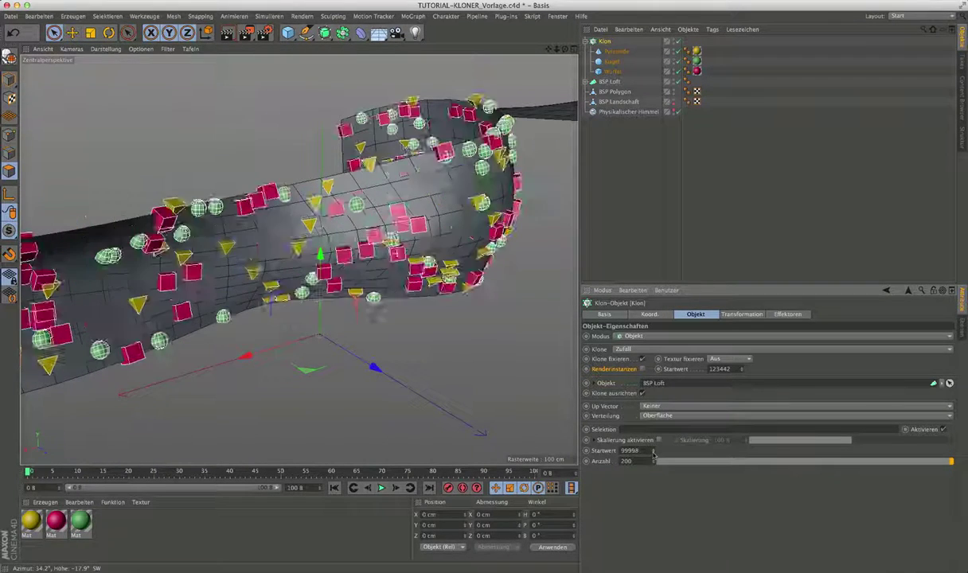
left_click(653, 452)
left_click(653, 452)
left_click(653, 452)
left_click(653, 452)
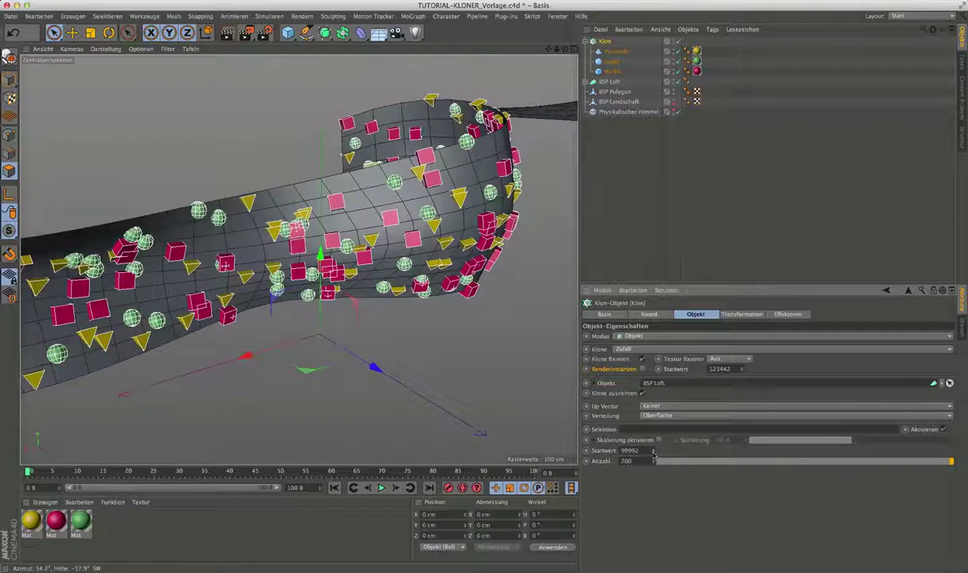
left_click(652, 452)
left_click(652, 452)
left_click(653, 452)
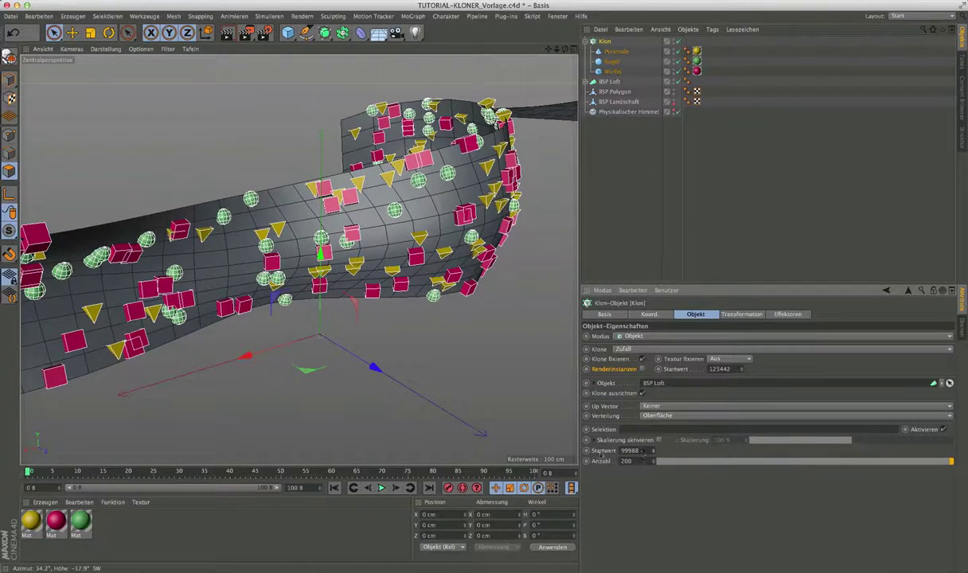
- Lower the second Startwert seven steps to reshuffle which shape each clone gets
left_click(742, 372)
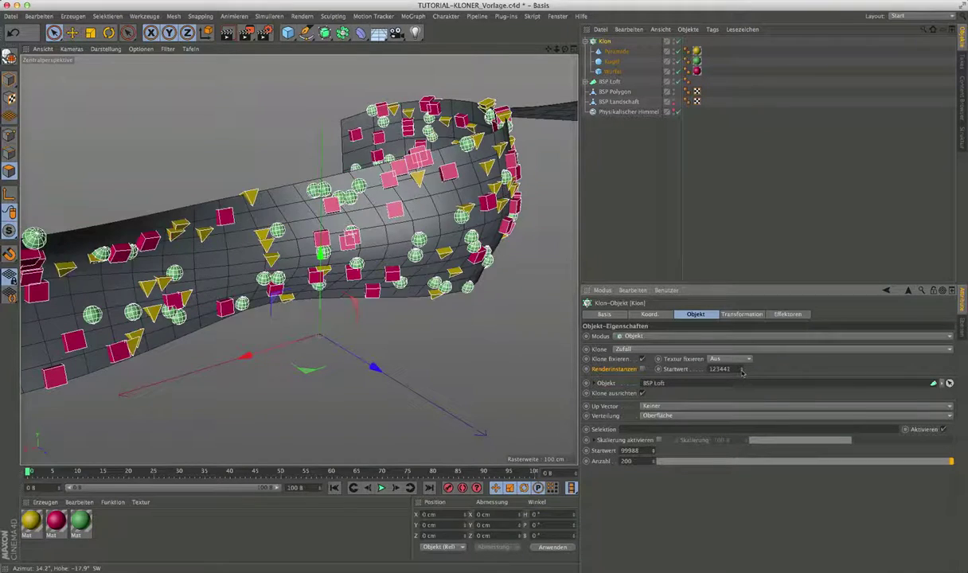
left_click(741, 372)
left_click(741, 372)
left_click(741, 371)
left_click(742, 371)
left_click(742, 372)
left_click(742, 371)
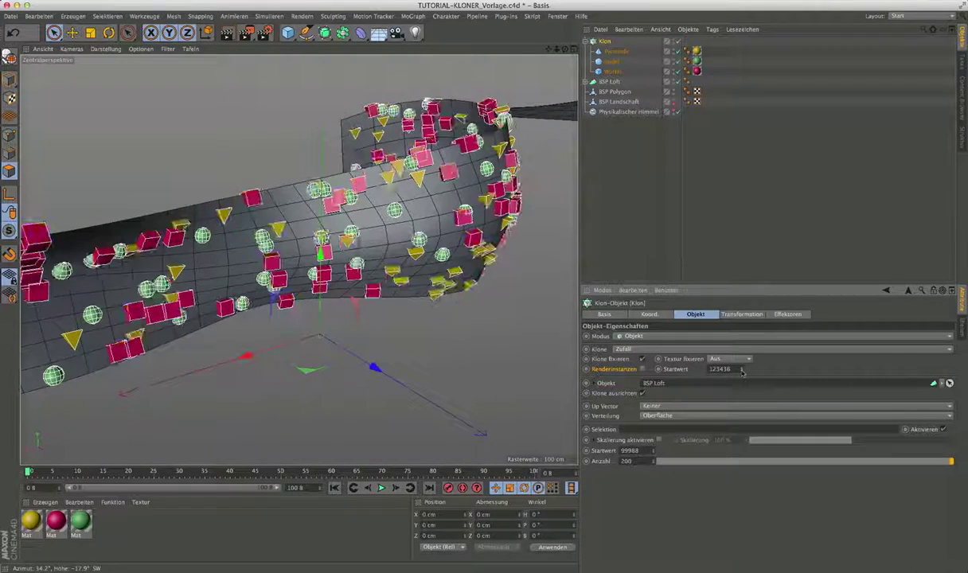
left_click(741, 371)
left_click(742, 372)
left_click(742, 371)
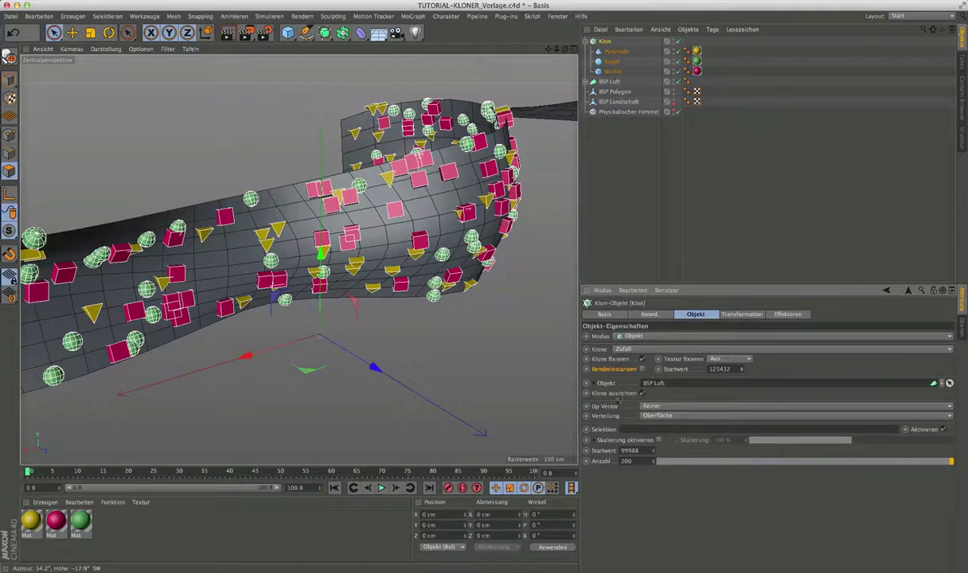
- Change Verteilung from Oberfläche to Kante so clones crowd densely along the loft edges
left_click(667, 416)
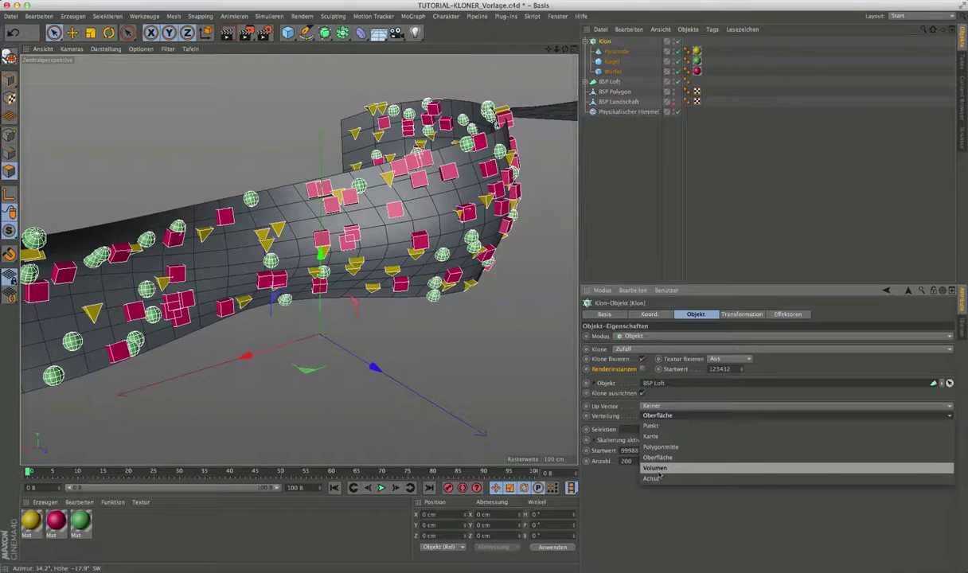
left_click(657, 457)
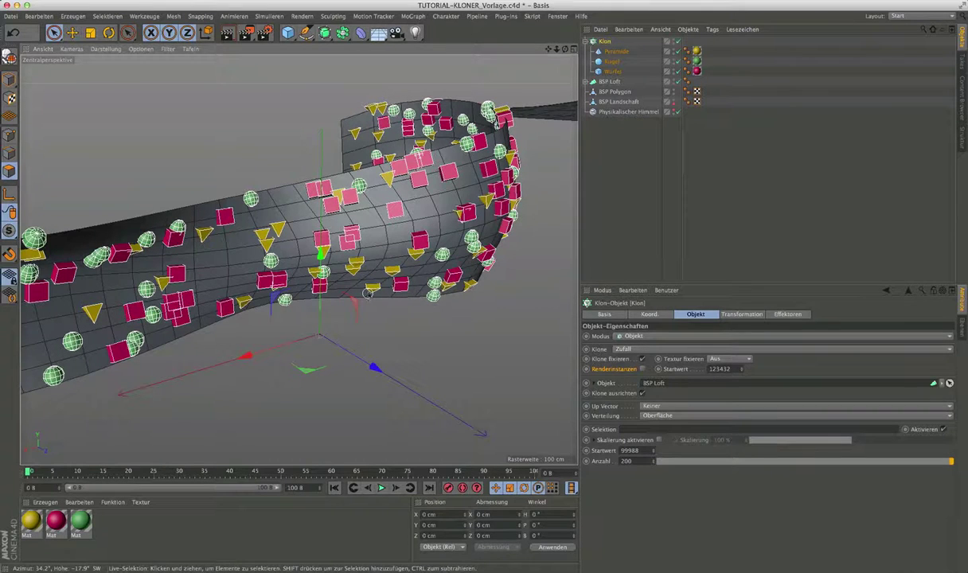
left_click(671, 416)
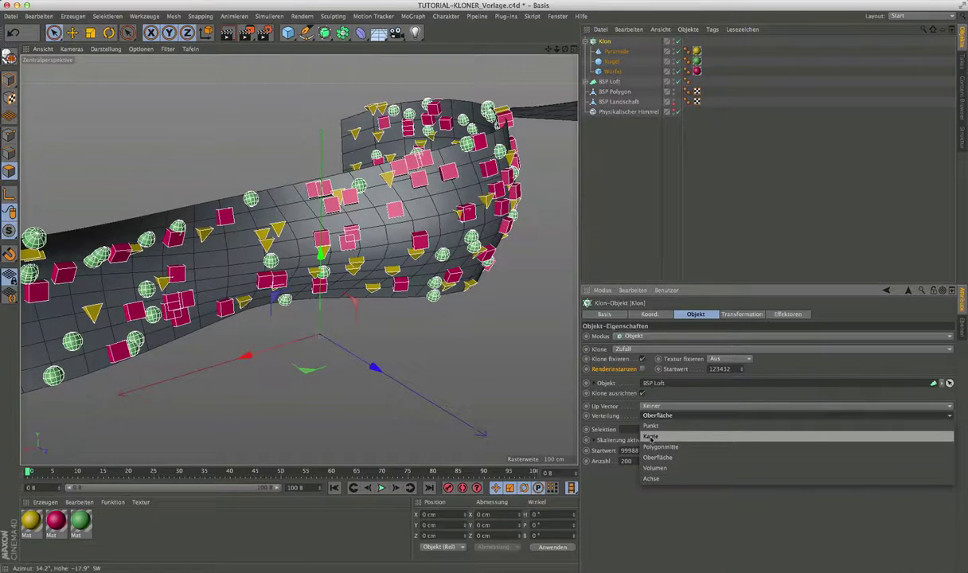
left_click(650, 437)
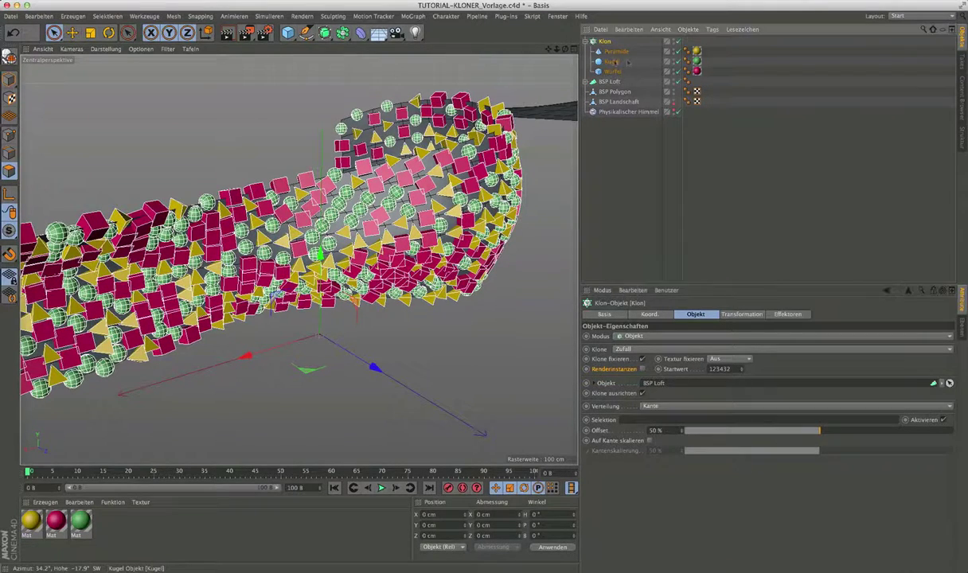
left_click(611, 62)
- Take Pyramide and Kugel out of the Klon cloner, leaving only cubes
left_click(610, 51, "shift")
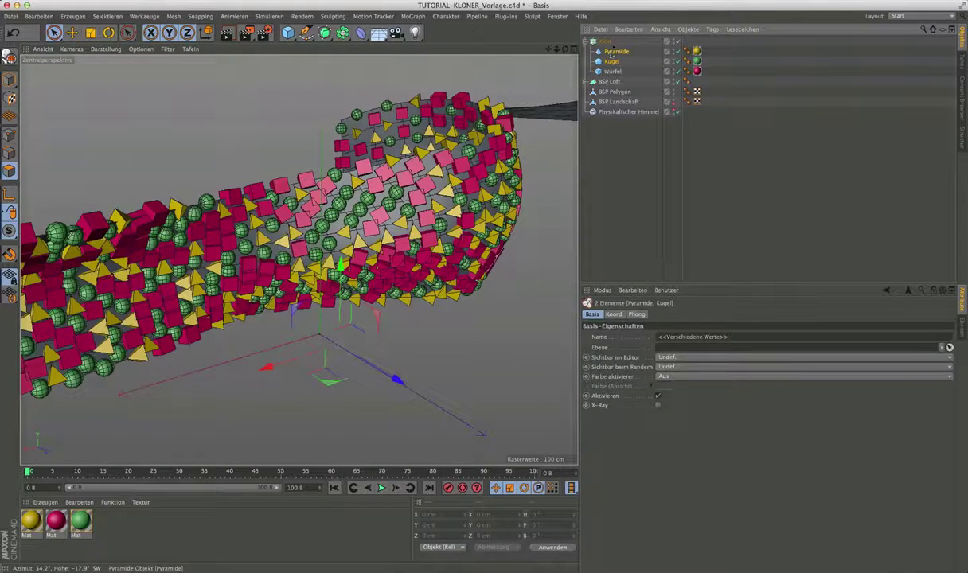
left_click_drag(605, 41, 595, 40)
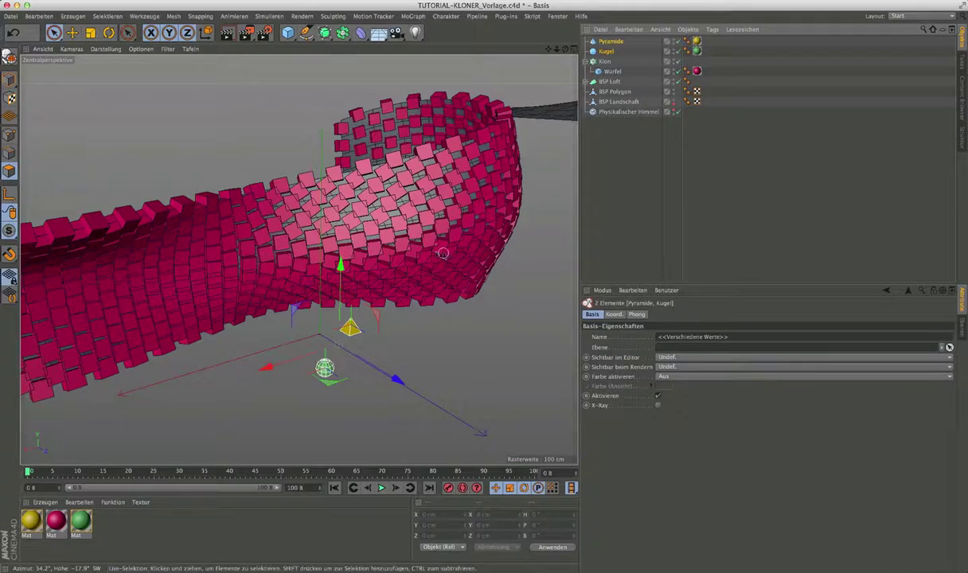
scroll(362, 116, "up", 3)
scroll(363, 116, "up", 3)
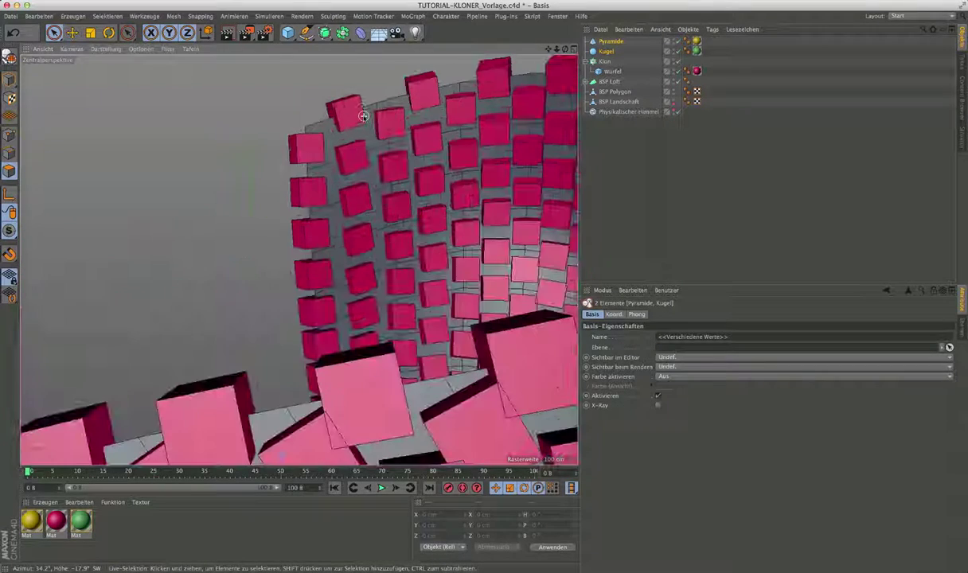
- Turn on Auf Kante skalieren for Klon with Kantenskalierung at 100%
left_click(604, 61)
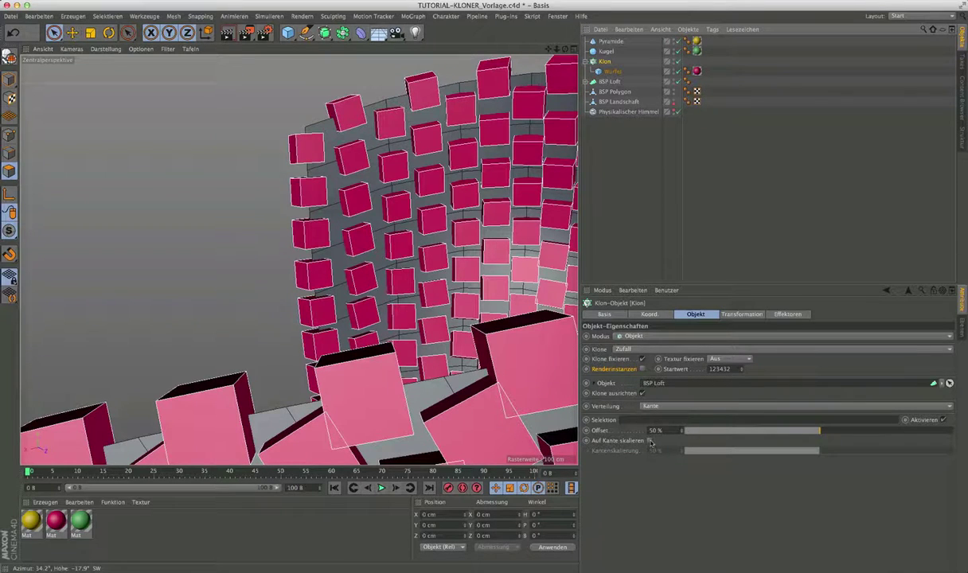
left_click(649, 440)
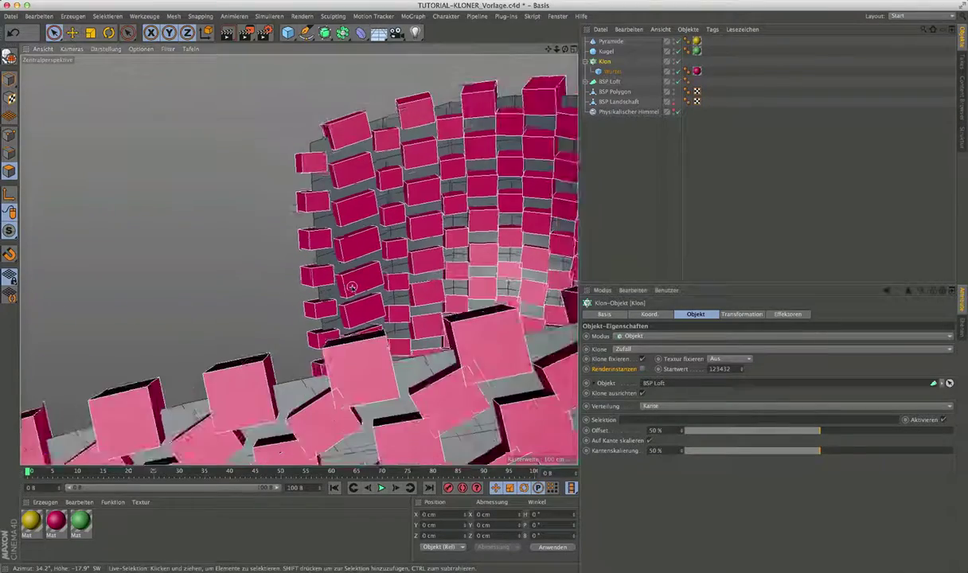
scroll(351, 287, "down", 3)
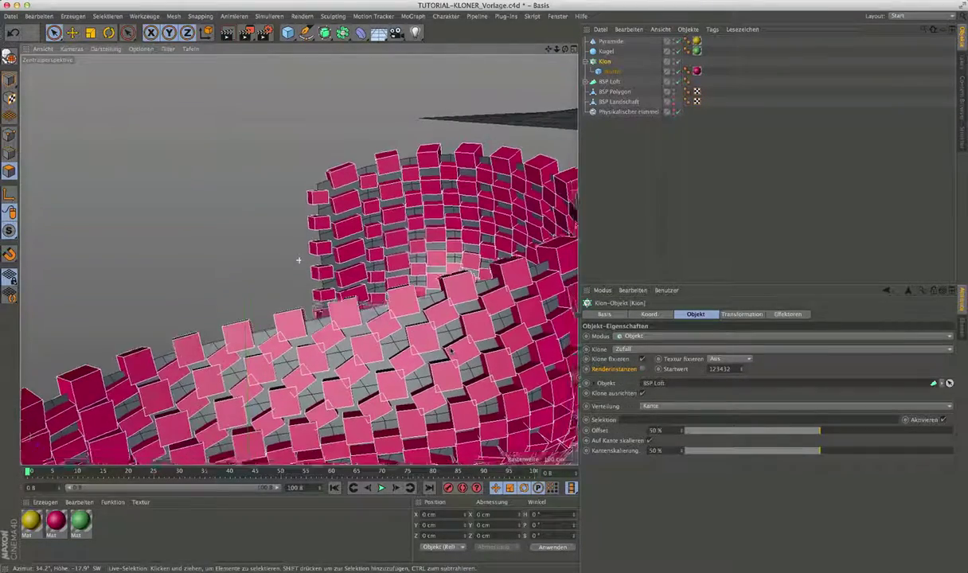
scroll(298, 260, "up", 2)
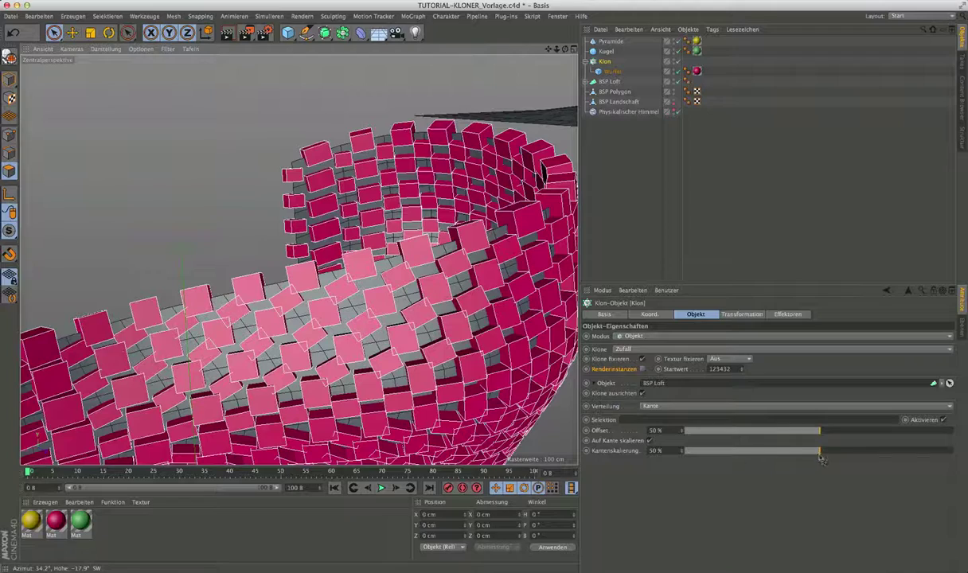
left_click_drag(820, 451, 964, 440)
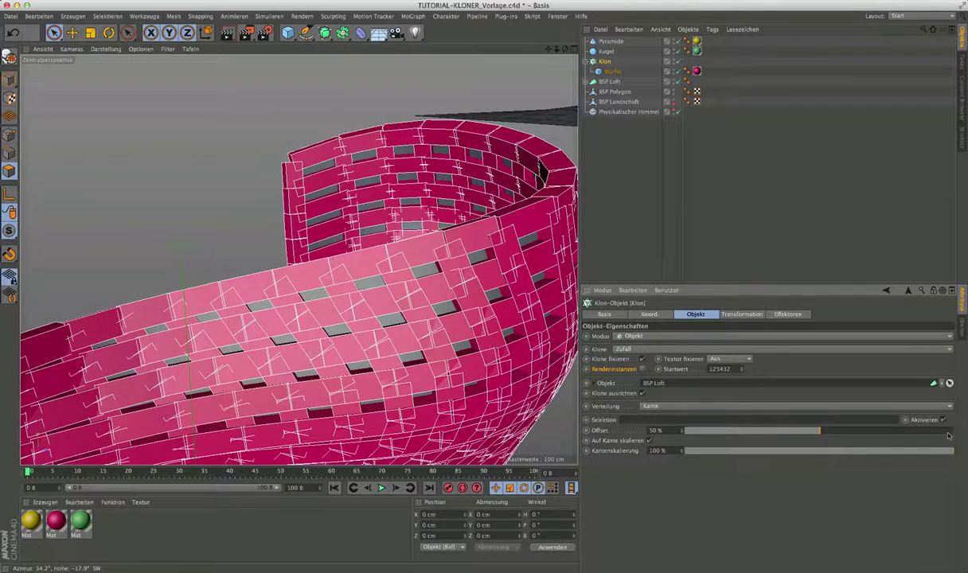
- Set the Würfel cube's Größe X to 5 cm, turning the edge clones into thin lattice bars
left_click(611, 70)
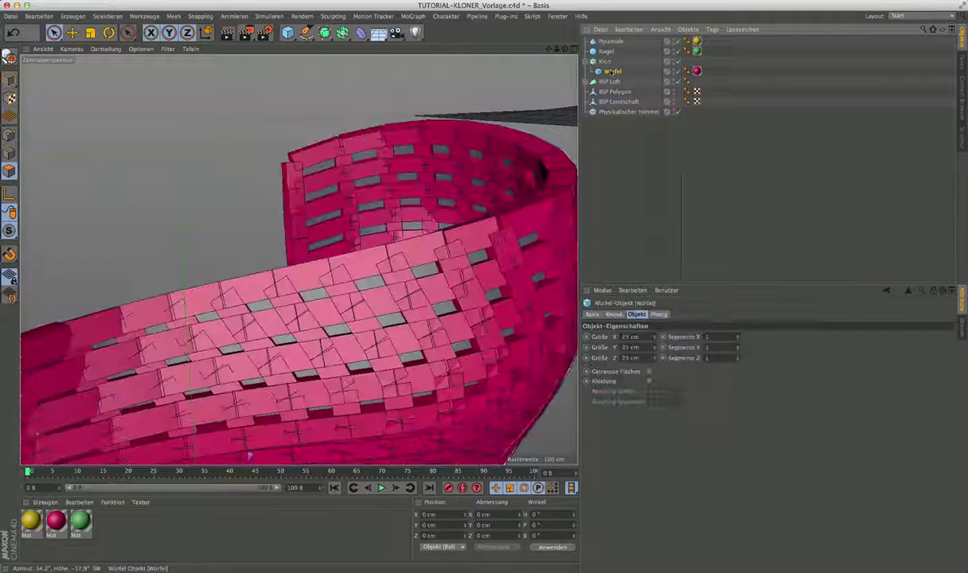
scroll(507, 284, "down", 5)
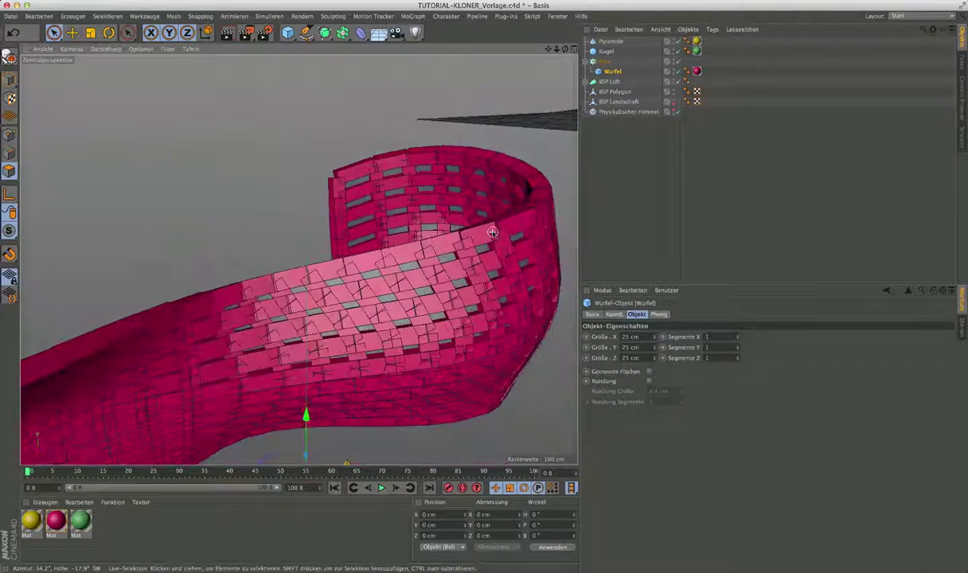
scroll(507, 284, "down", 2)
left_click_drag(507, 284, 299, 261, "alt")
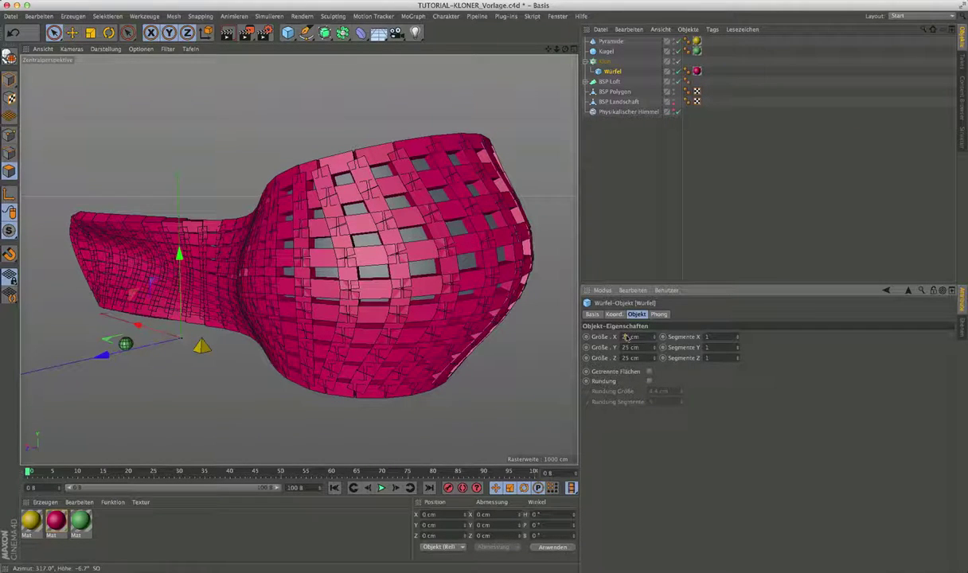
type("5")
key("Return")
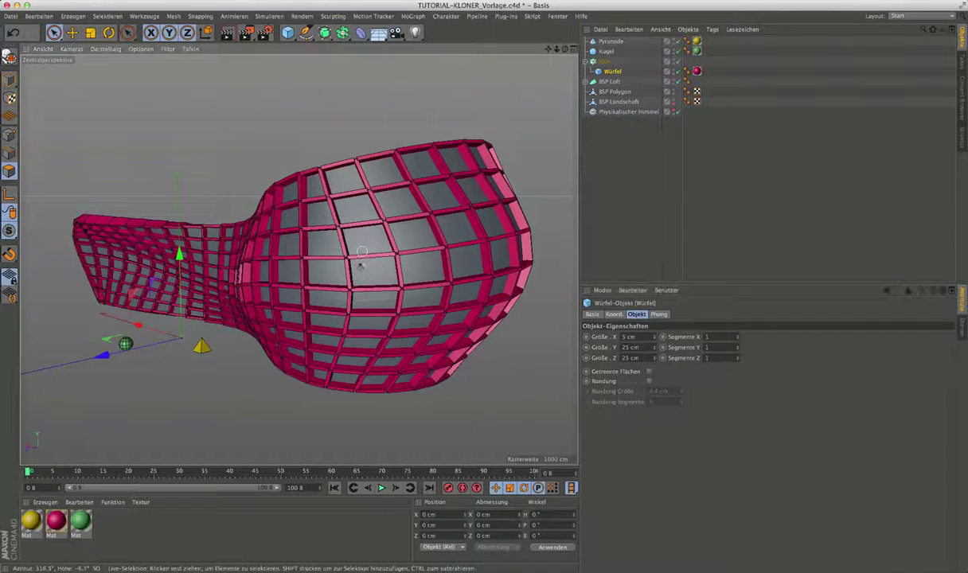
mouse_move(355, 276)
left_mouse_down("alt")
mouse_move(241, 273)
mouse_move(402, 268)
mouse_move(448, 241)
mouse_move(339, 302)
left_mouse_up("alt")
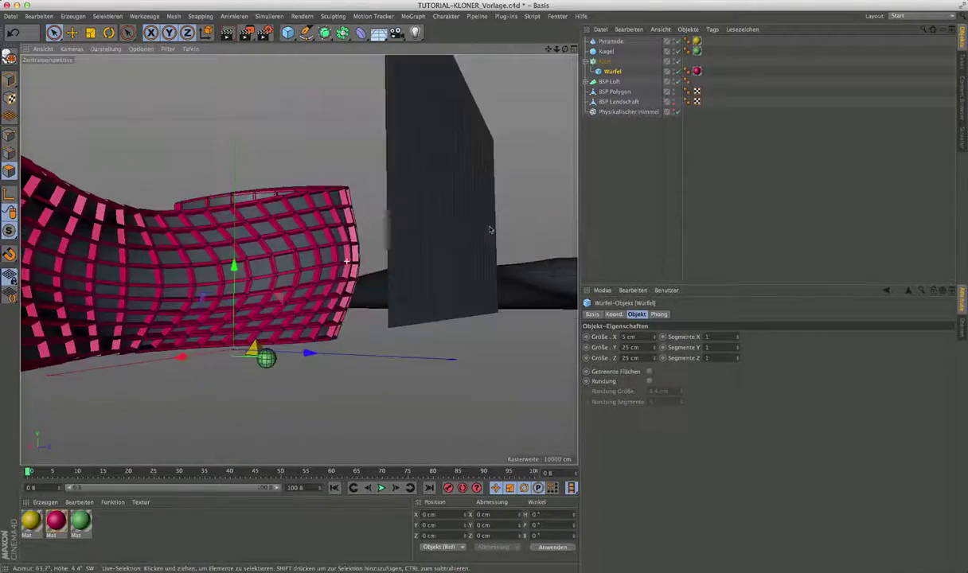
- Orbit around the cloned loft, then show the BSP Loft's settings (U 30, V 10)
left_click_drag(346, 260, 315, 281, "alt")
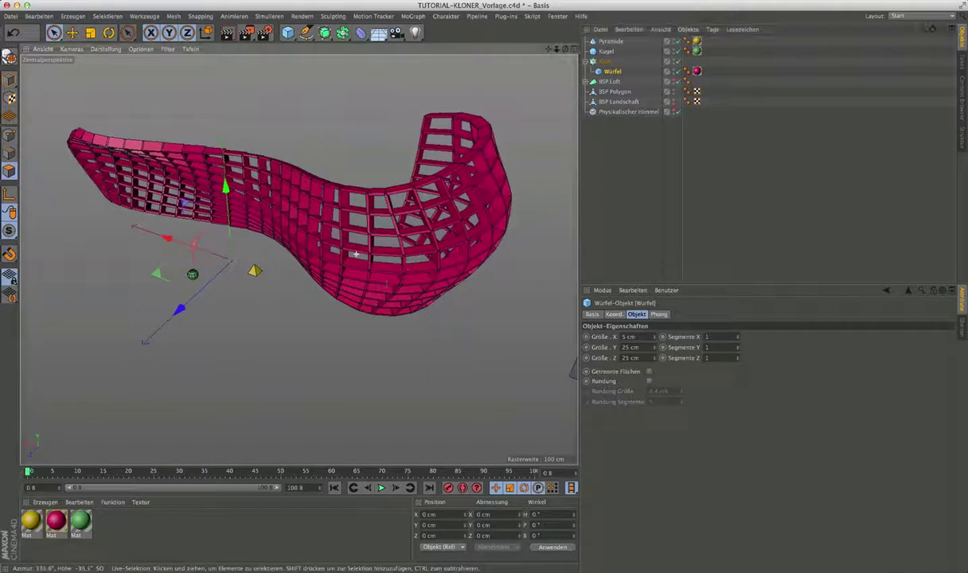
mouse_move(358, 255)
left_mouse_down("alt")
mouse_move(336, 186)
mouse_move(334, 226)
left_mouse_up("alt")
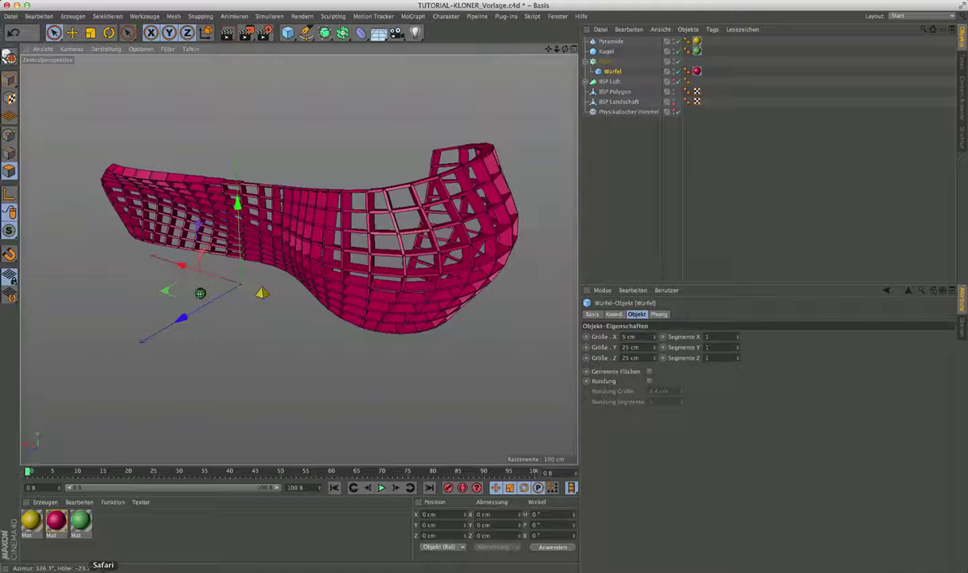
left_click_drag(358, 336, 439, 312, "alt")
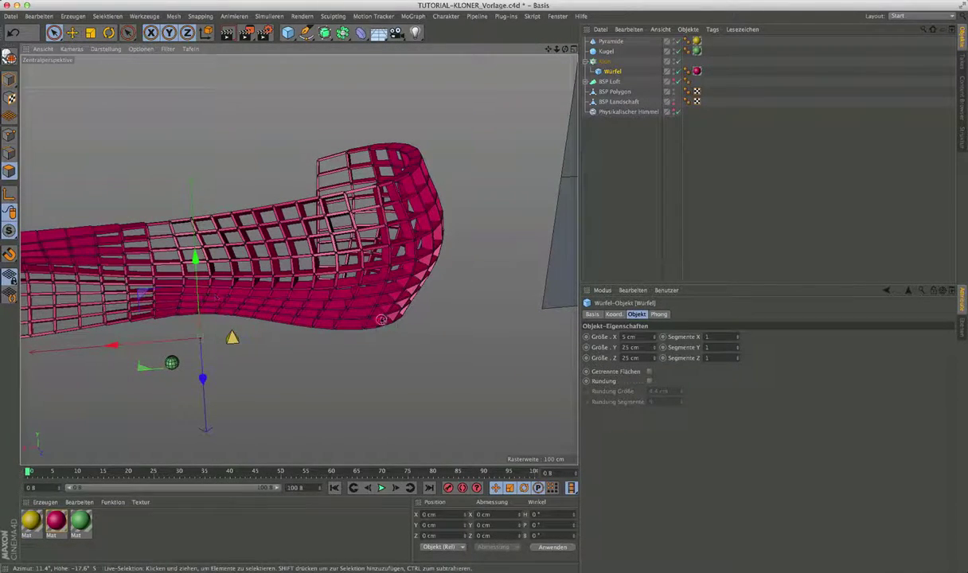
left_click_drag(383, 305, 334, 295, "alt")
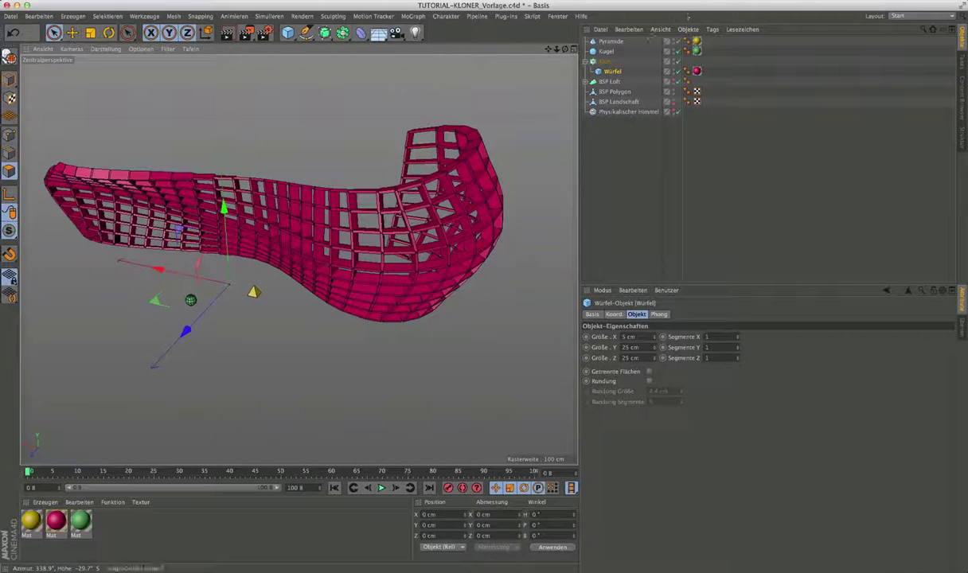
left_click(620, 82)
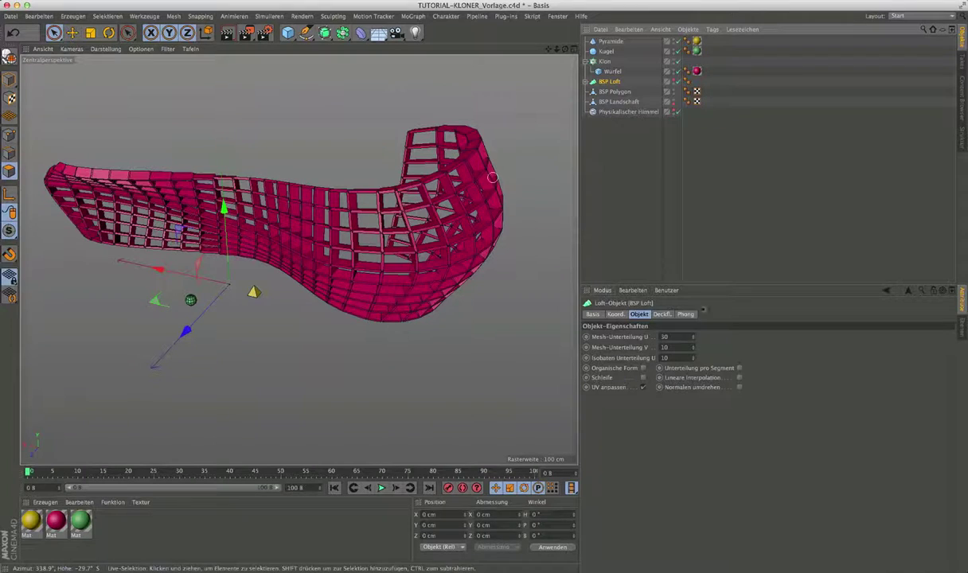
- Expand BSP Loft to reveal its splines and view the mesh from below
left_click(586, 82)
left_click(613, 102)
left_click_drag(477, 239, 524, 180, "alt")
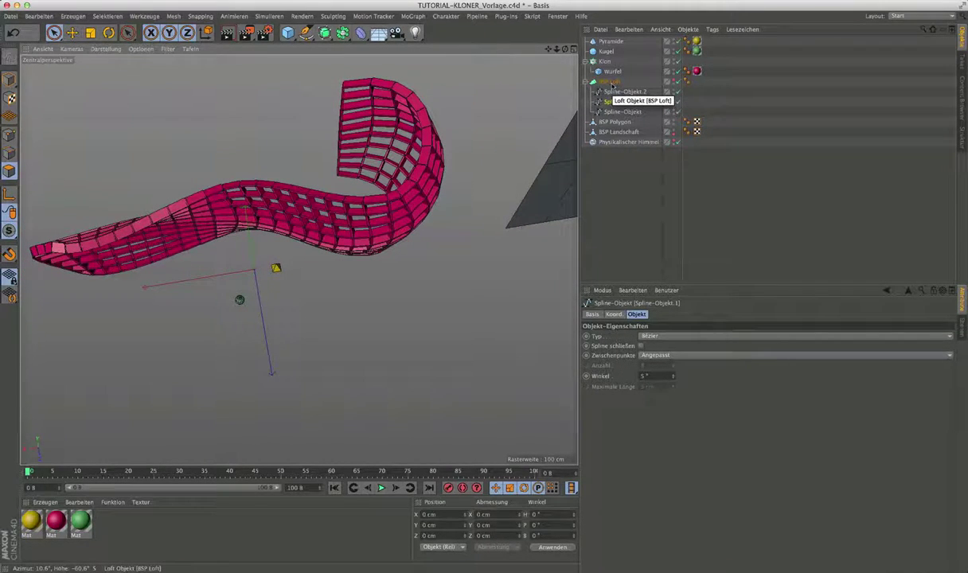
left_click_drag(609, 90, 614, 86)
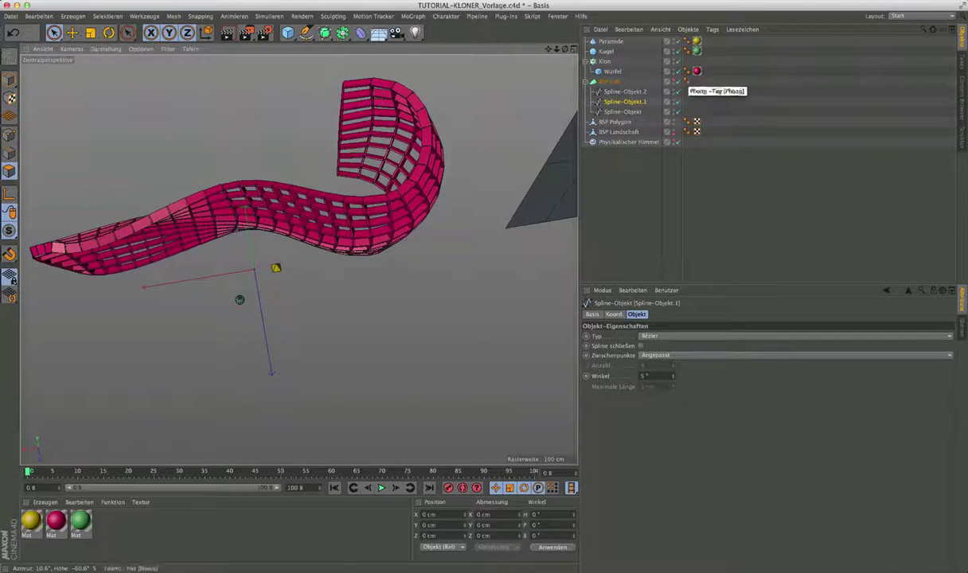
- Switch off the Klon cloner, make the bare loft visible, and select Spline-Objekt.2
left_click(677, 62)
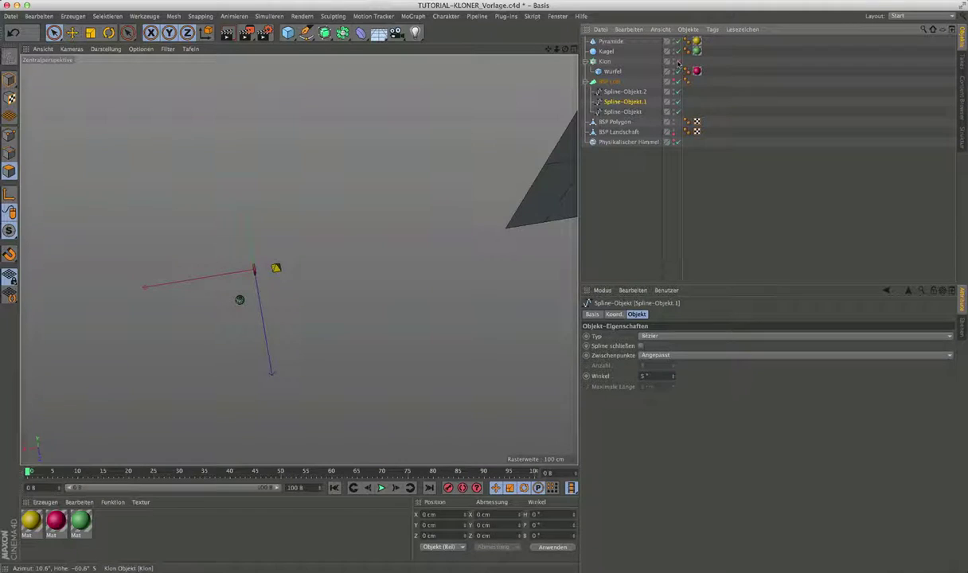
left_click(676, 82)
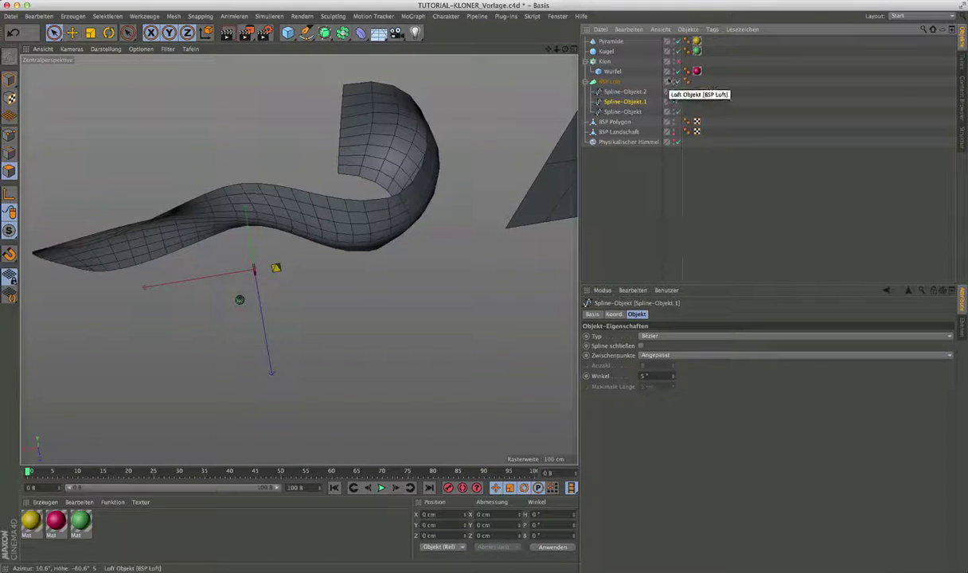
left_click(625, 92)
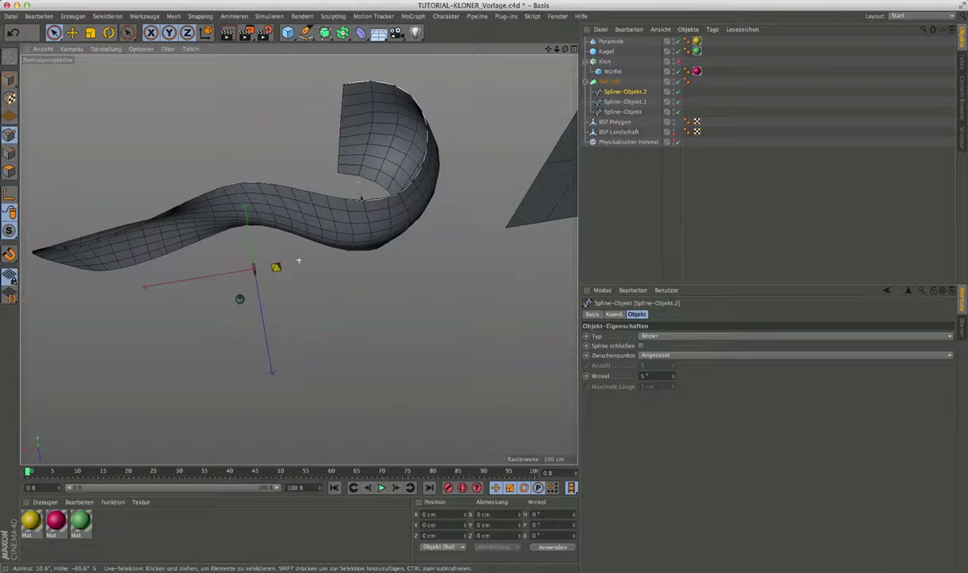
- Raise Spline-Objekt.2 to Y 94.418 cm, re-enabling the Klon cloner along the way
middle_click_drag(288, 220, 298, 260, "alt")
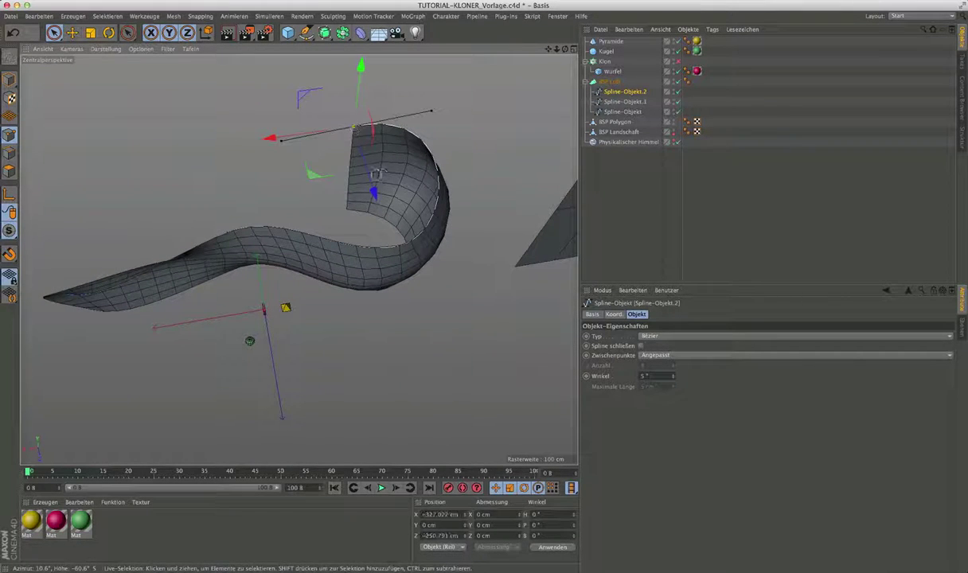
mouse_move(370, 183)
left_mouse_down()
mouse_move(351, 129)
mouse_move(394, 222)
mouse_move(413, 236)
mouse_move(344, 221)
mouse_move(442, 187)
left_mouse_up()
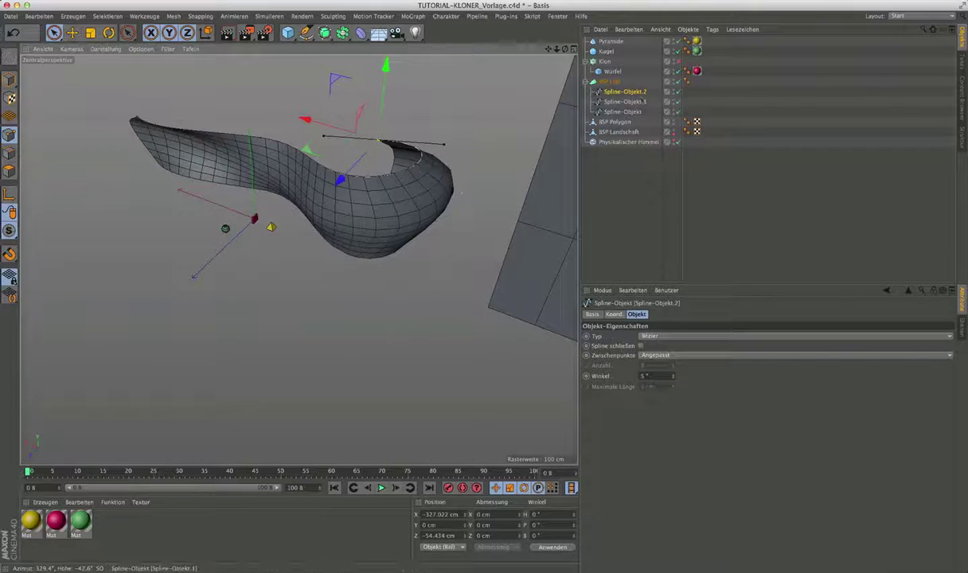
left_click(677, 61)
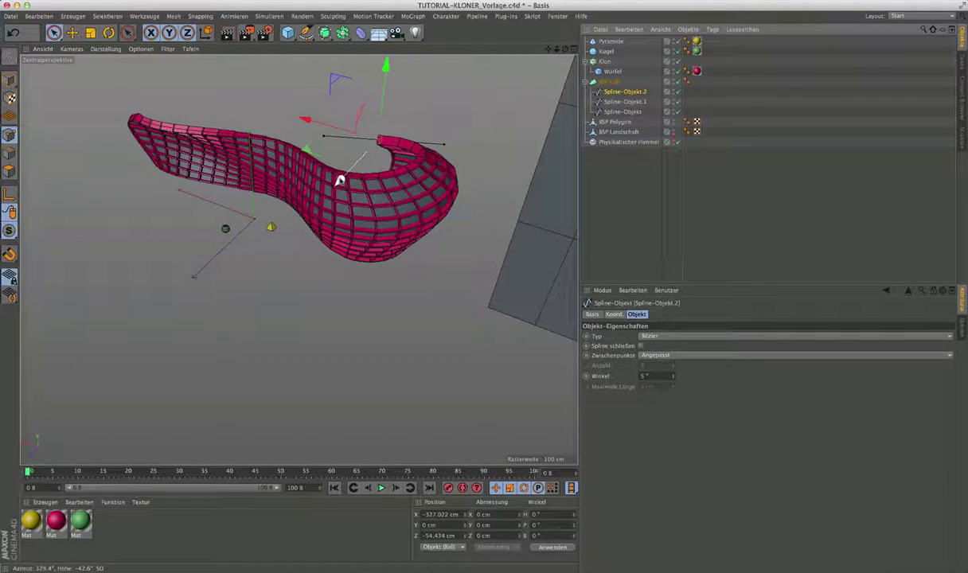
mouse_move(333, 161)
left_mouse_down()
mouse_move(411, 103)
mouse_move(422, 172)
mouse_move(300, 260)
left_mouse_up()
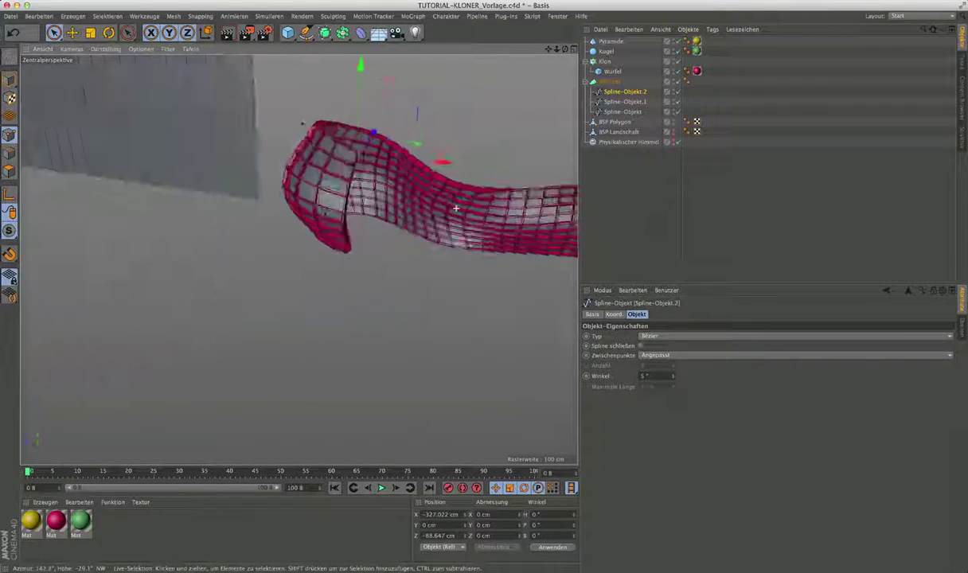
left_click_drag(299, 260, 437, 158, "alt")
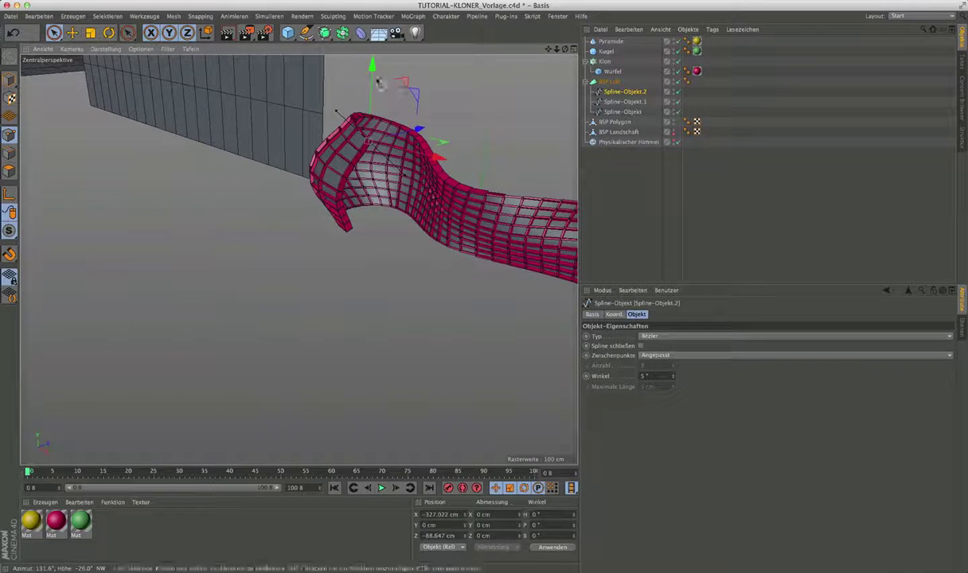
mouse_move(390, 103)
left_mouse_down()
mouse_move(371, 65)
mouse_move(258, 156)
left_mouse_up()
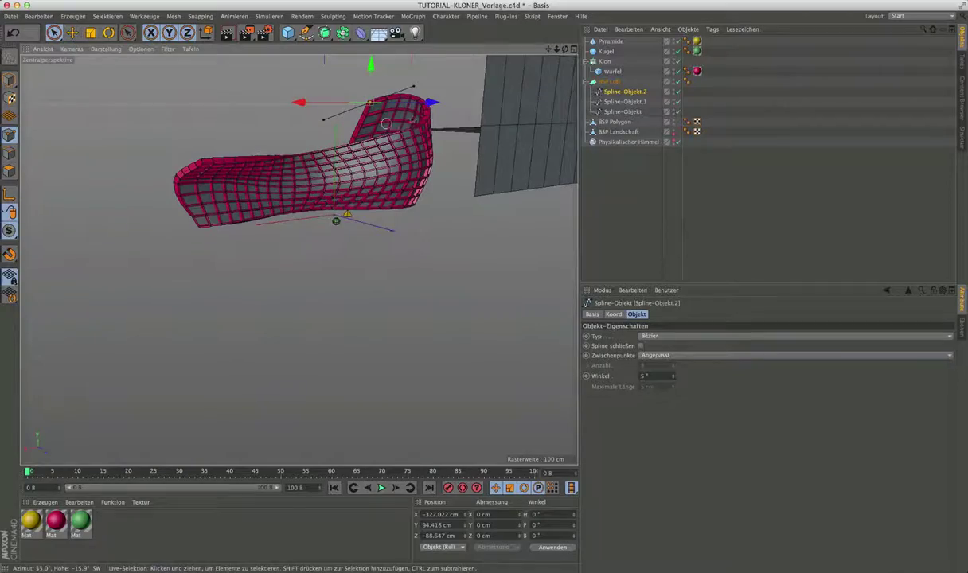
scroll(384, 123, "up", 2)
scroll(417, 91, "up", 3)
scroll(404, 132, "up", 3)
scroll(396, 138, "up", 2)
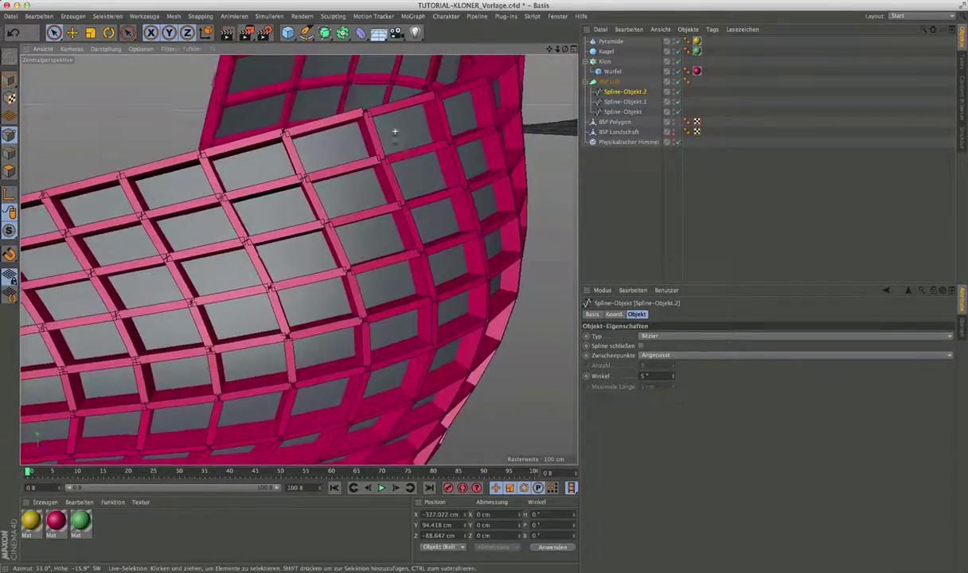
left_click_drag(394, 132, 394, 131, "alt")
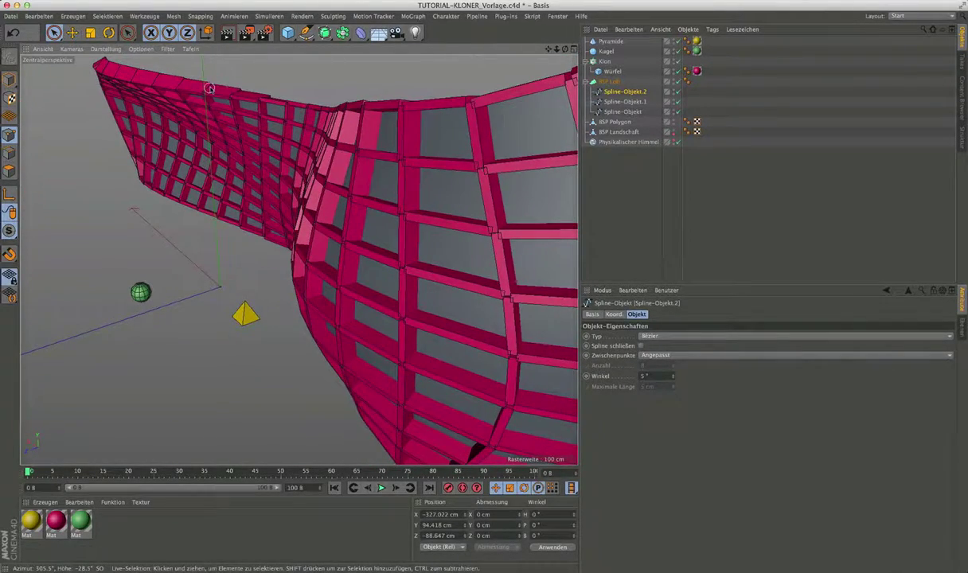
mouse_move(209, 88)
left_mouse_down("alt")
mouse_move(231, 103)
mouse_move(200, 105)
mouse_move(230, 110)
mouse_move(296, 209)
mouse_move(173, 126)
left_mouse_up("alt")
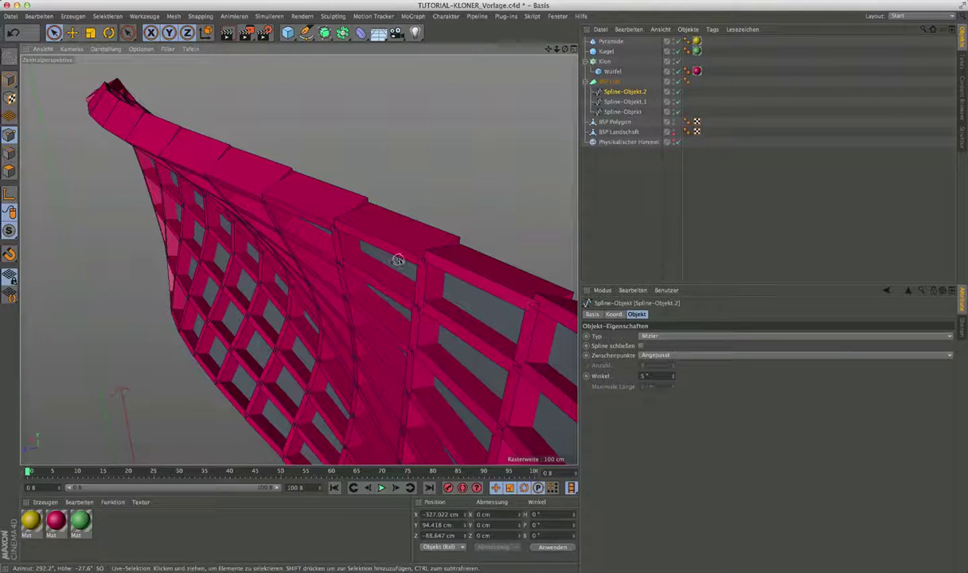
scroll(392, 259, "down", 2)
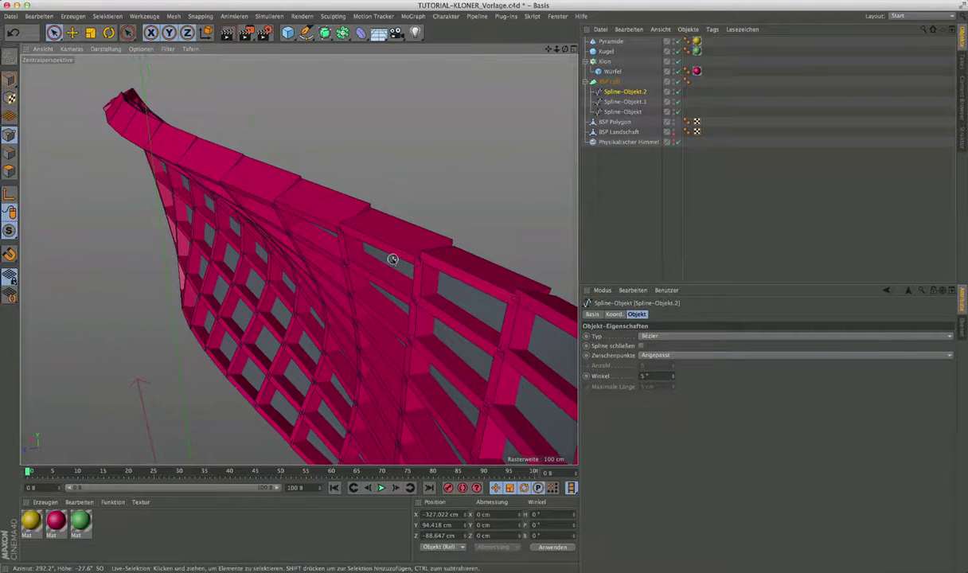
scroll(392, 260, "down", 2)
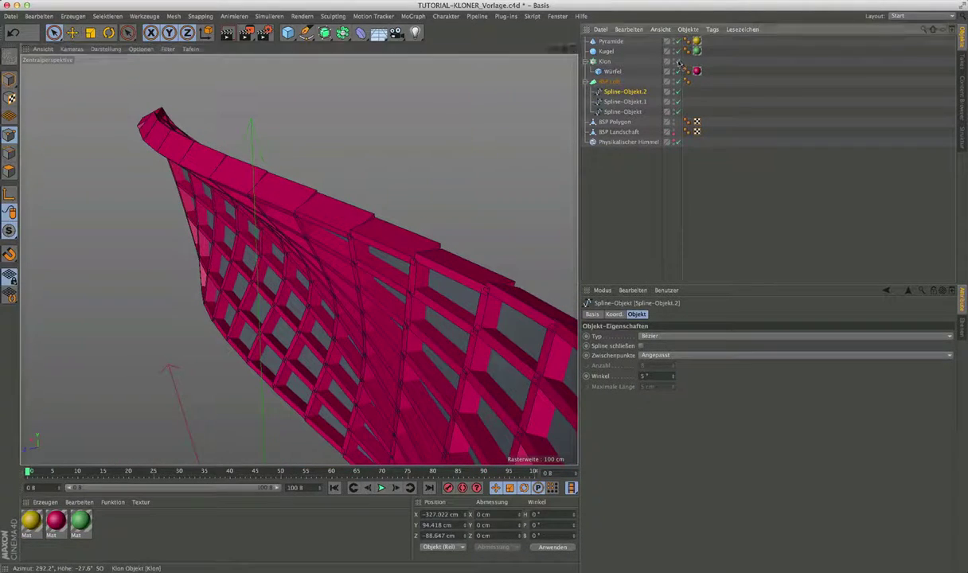
left_click(677, 61)
mouse_move(360, 243)
left_mouse_down("alt")
mouse_move(385, 253)
mouse_move(330, 234)
mouse_move(355, 231)
left_mouse_up("alt")
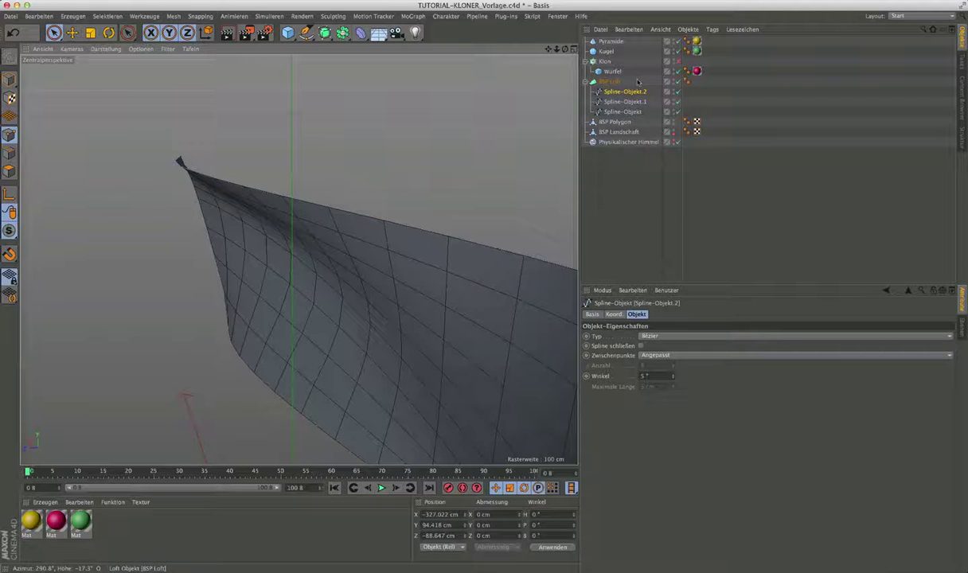
left_click(677, 61)
mouse_move(249, 203)
left_mouse_down("alt")
mouse_move(207, 203)
mouse_move(281, 235)
left_mouse_up("alt")
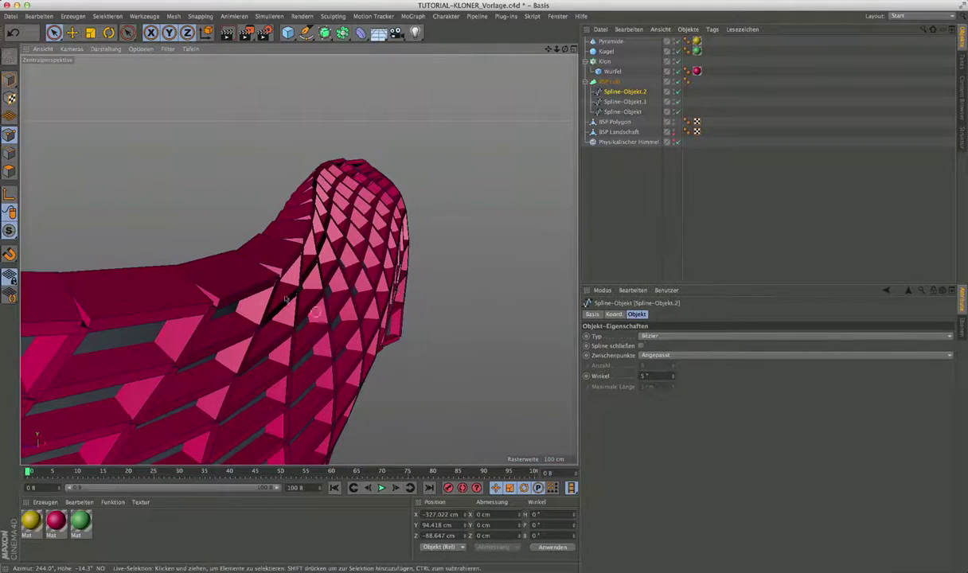
mouse_move(337, 275)
left_mouse_down("alt")
mouse_move(362, 261)
mouse_move(356, 255)
mouse_move(335, 318)
mouse_move(299, 260)
mouse_move(522, 142)
left_mouse_up("alt")
scroll(335, 319, "down", 3)
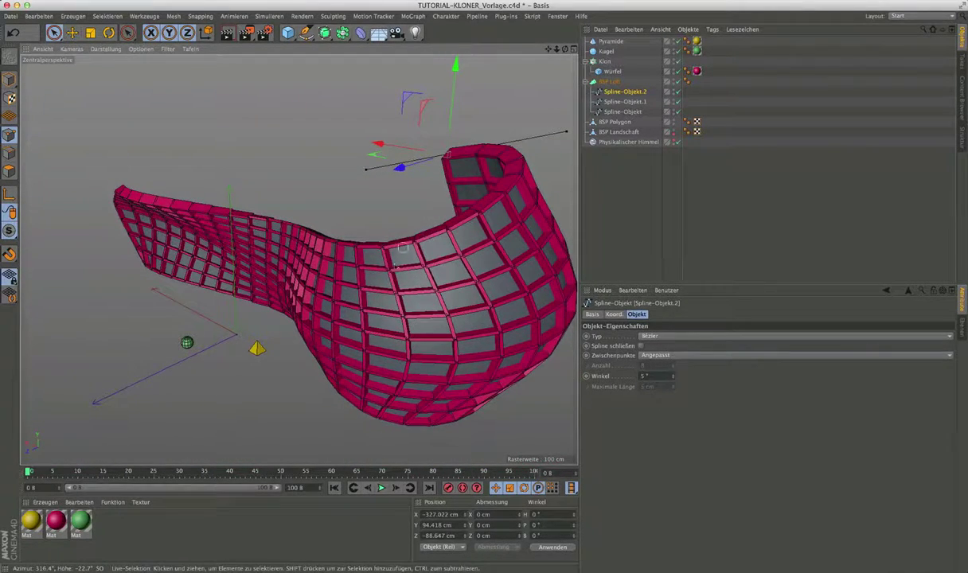
- Pan, zoom and orbit the view to frame the loft and the wall
left_click_drag(384, 236, 382, 253, "alt")
middle_click_drag(383, 253, 362, 233, "alt")
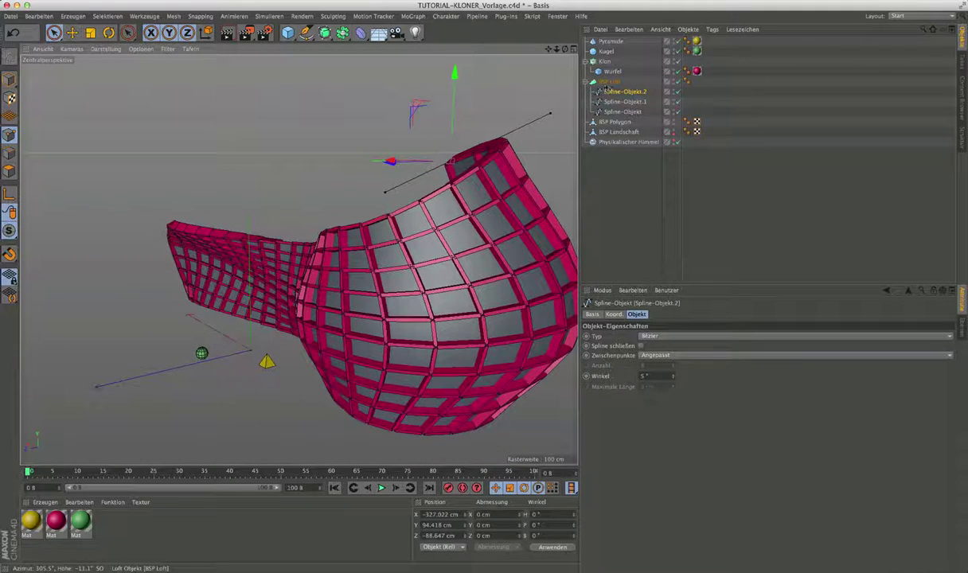
scroll(217, 270, "down", 3)
left_click_drag(217, 270, 338, 298, "alt")
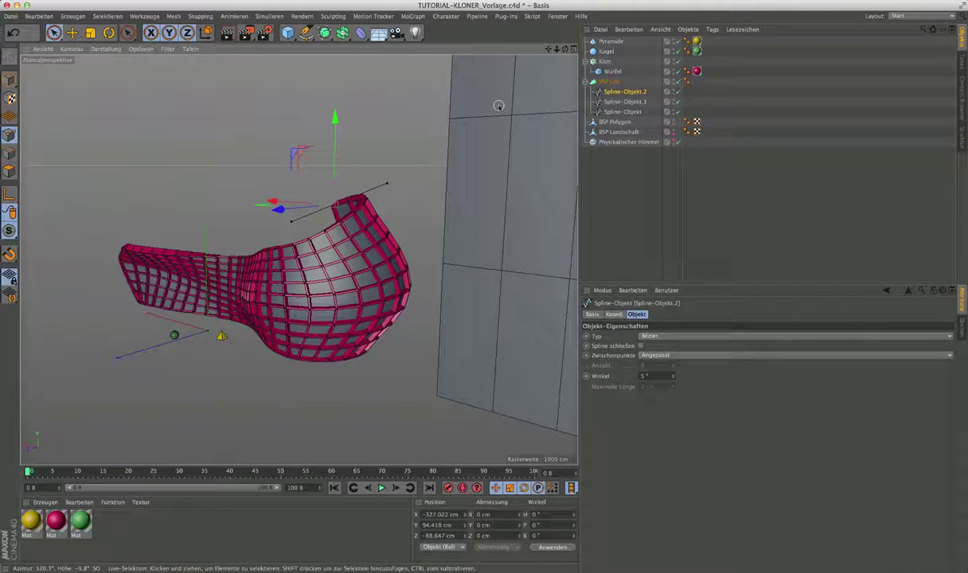
- Set the BSP Loft's U mesh subdivision to 14, then orbit until the wall faces the camera
left_click(609, 81)
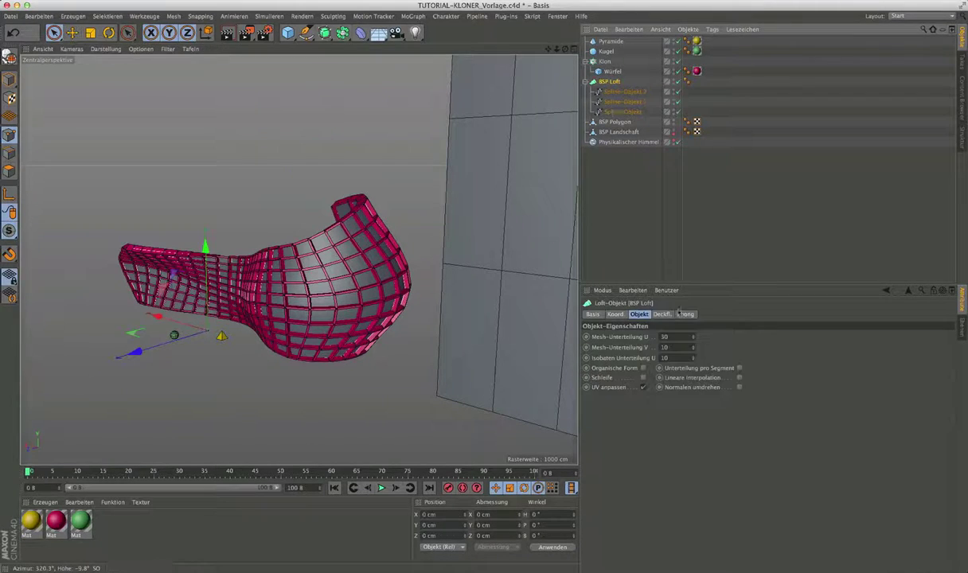
mouse_move(692, 338)
left_mouse_down()
mouse_move(692, 310)
mouse_move(692, 350)
mouse_move(692, 322)
left_mouse_up()
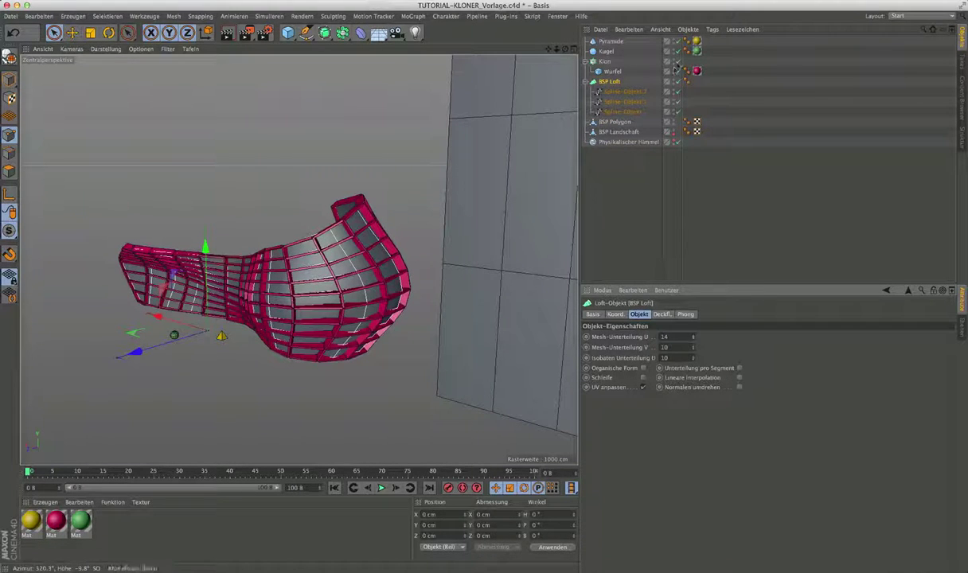
mouse_move(444, 233)
left_mouse_down("alt")
mouse_move(309, 254)
mouse_move(360, 263)
left_mouse_up("alt")
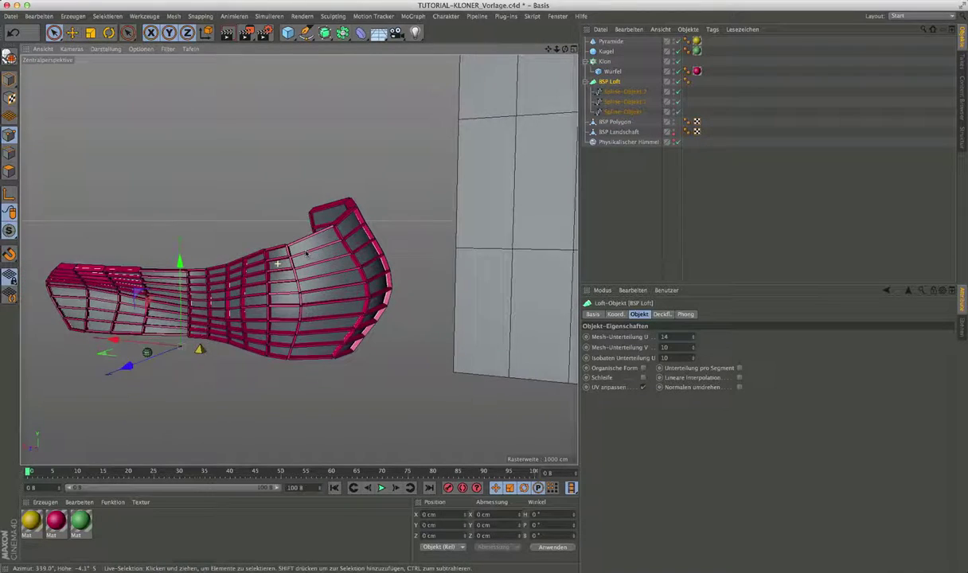
middle_click_drag(298, 261, 374, 228, "alt")
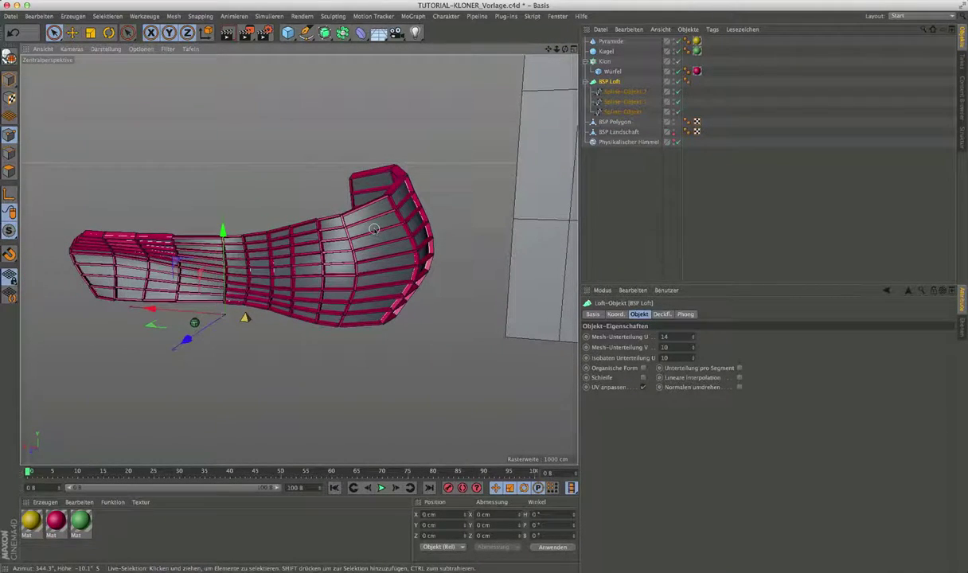
mouse_move(373, 228)
left_mouse_down("alt")
mouse_move(369, 281)
mouse_move(414, 279)
left_mouse_up("alt")
left_click_drag(383, 243, 402, 198, "alt")
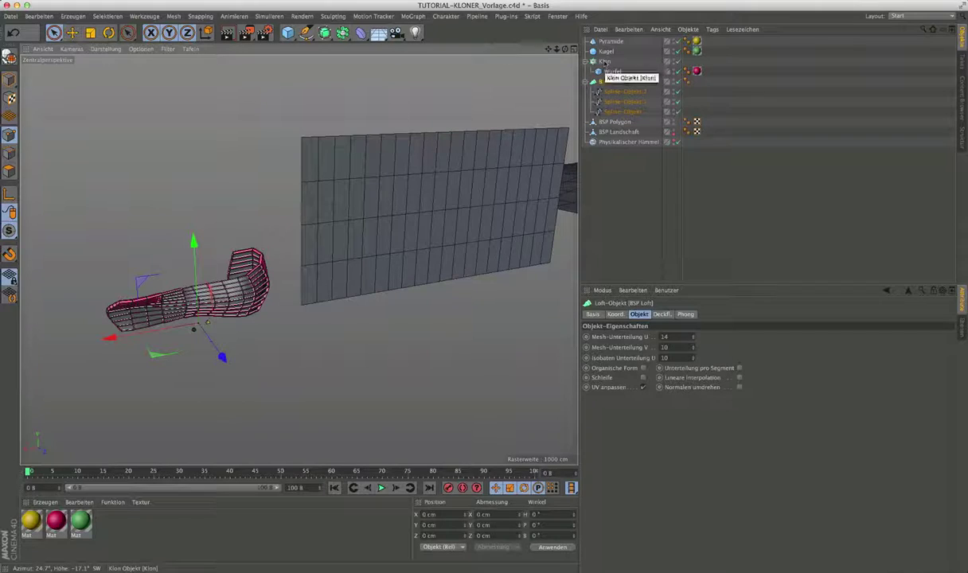
- Duplicate Klon as Klon.1, place it above BSP Polygon, and zoom onto the wall
left_click(605, 62)
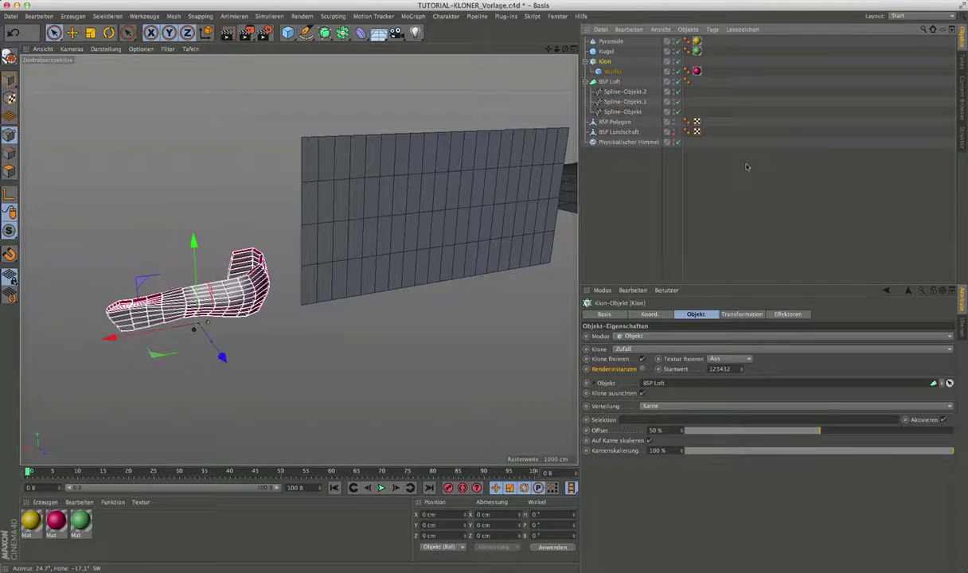
key("ctrl+c")
key("ctrl+v")
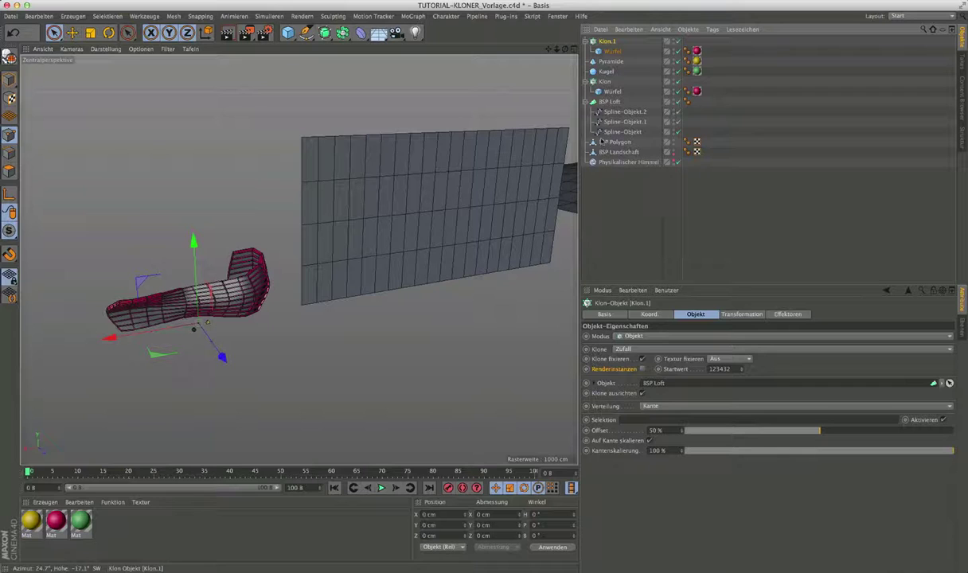
left_click_drag(603, 141, 603, 137)
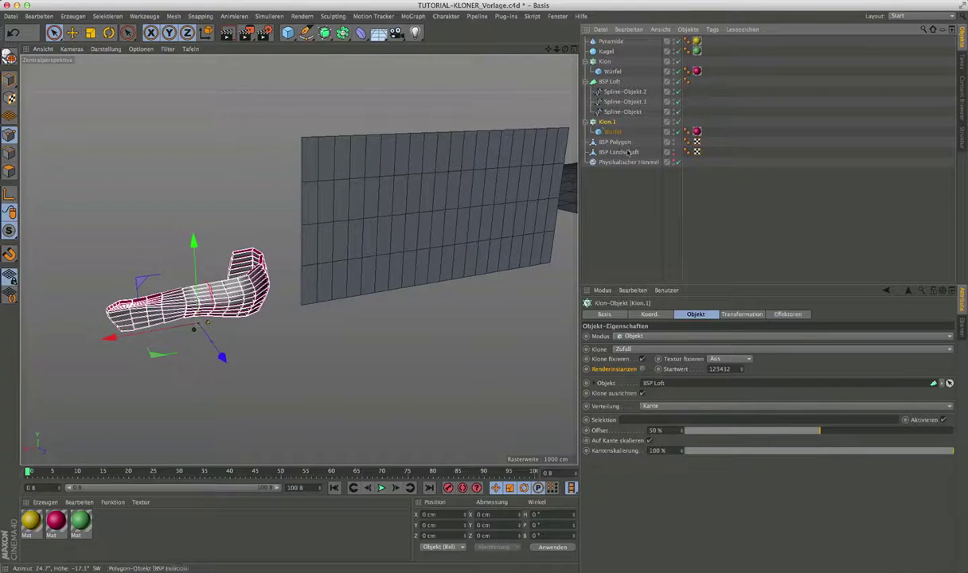
scroll(487, 209, "up", 5)
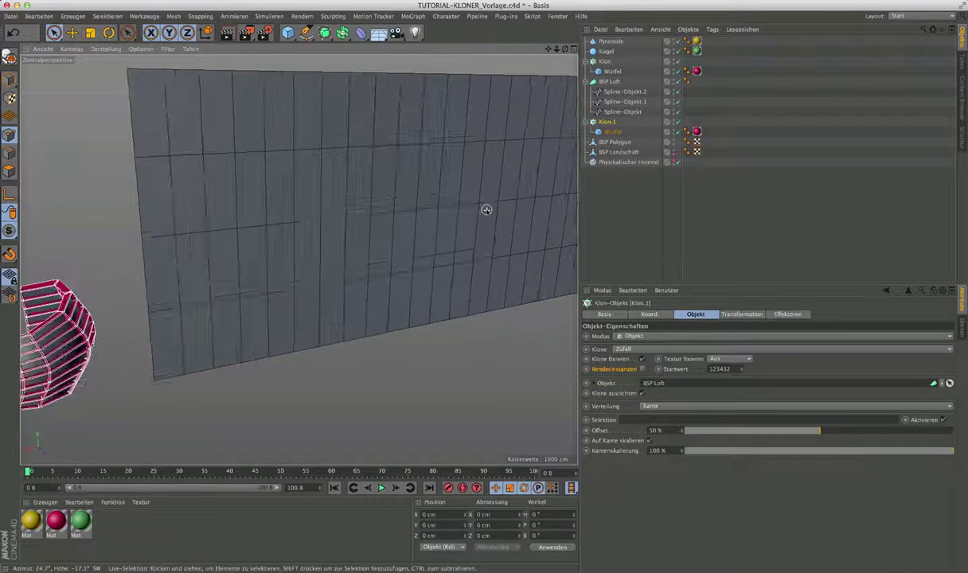
mouse_move(486, 209)
left_mouse_down("alt")
mouse_move(414, 248)
mouse_move(409, 240)
left_mouse_up("alt")
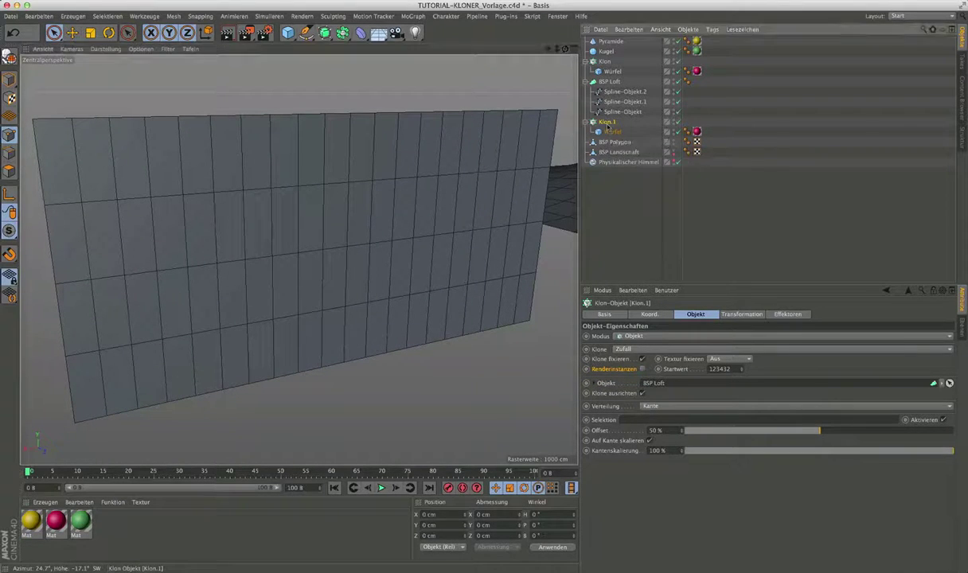
- Set Klon.1's distribution to Polygonmitte and make BSP Polygon its target object
left_click(663, 407)
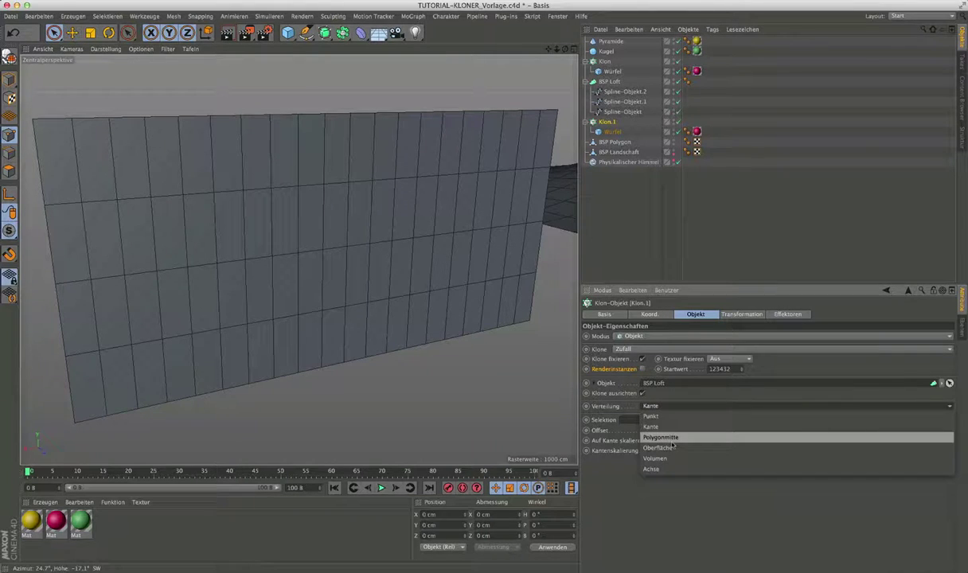
left_click(667, 438)
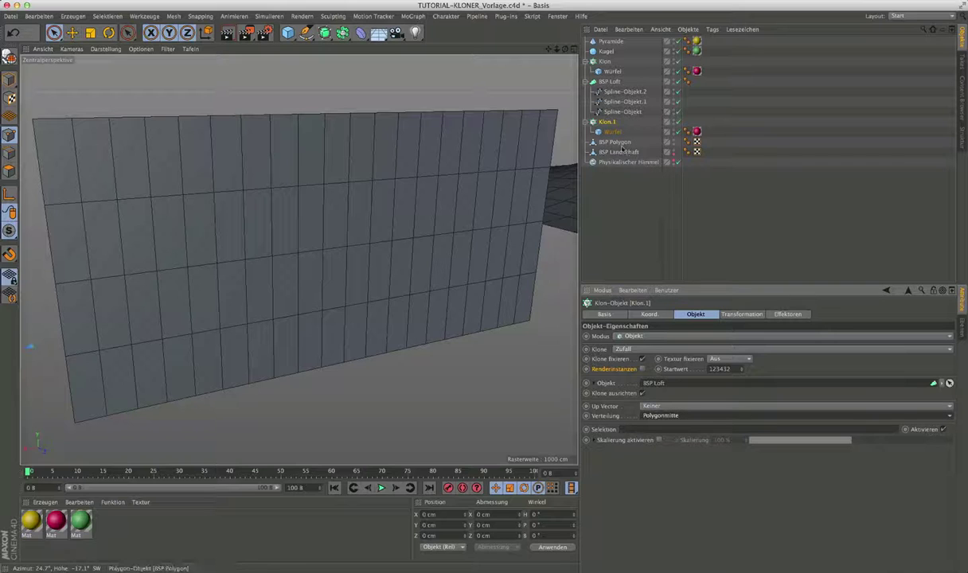
left_click_drag(617, 145, 654, 383)
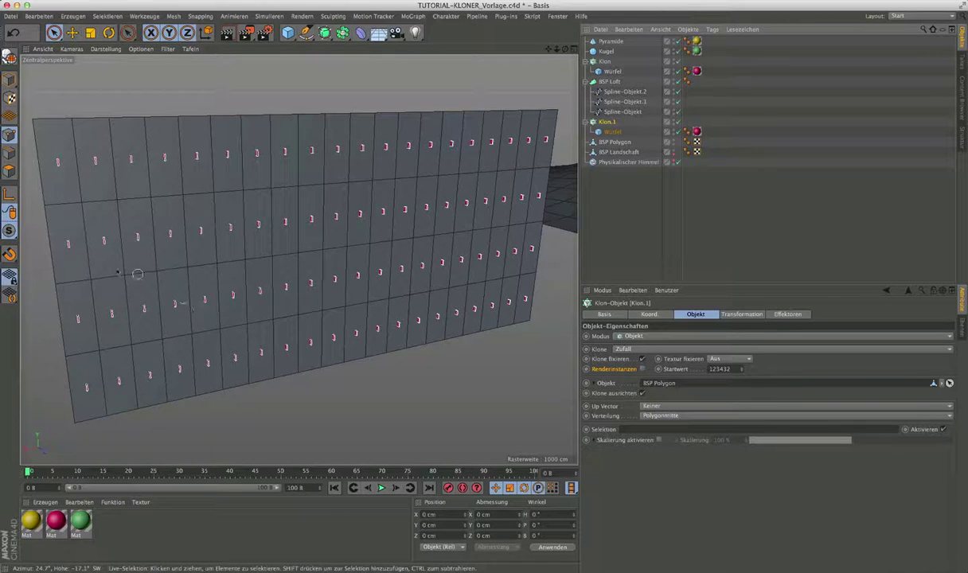
mouse_move(105, 232)
left_mouse_down("alt")
mouse_move(109, 242)
mouse_move(293, 264)
left_mouse_up("alt")
scroll(294, 265, "down", 1)
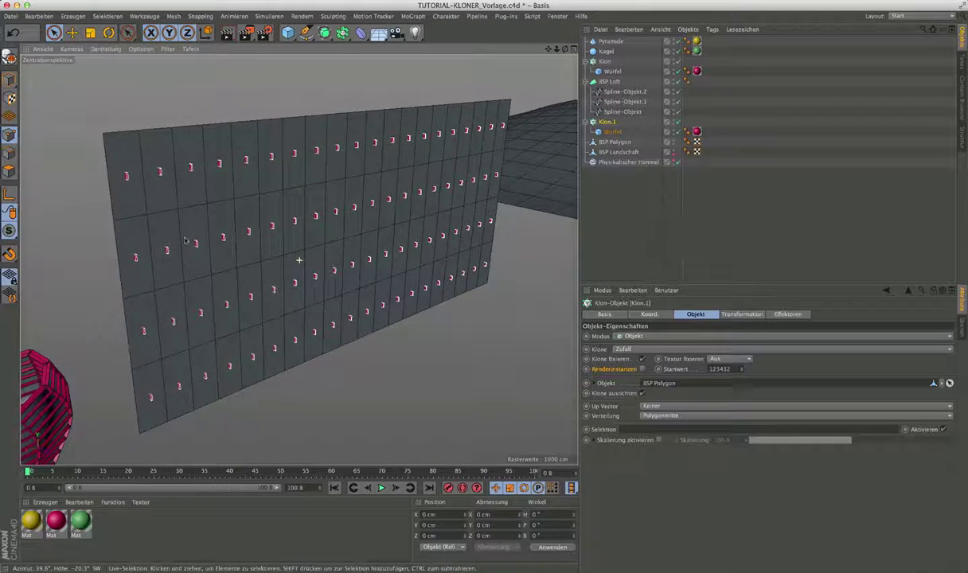
scroll(94, 191, "up", 3)
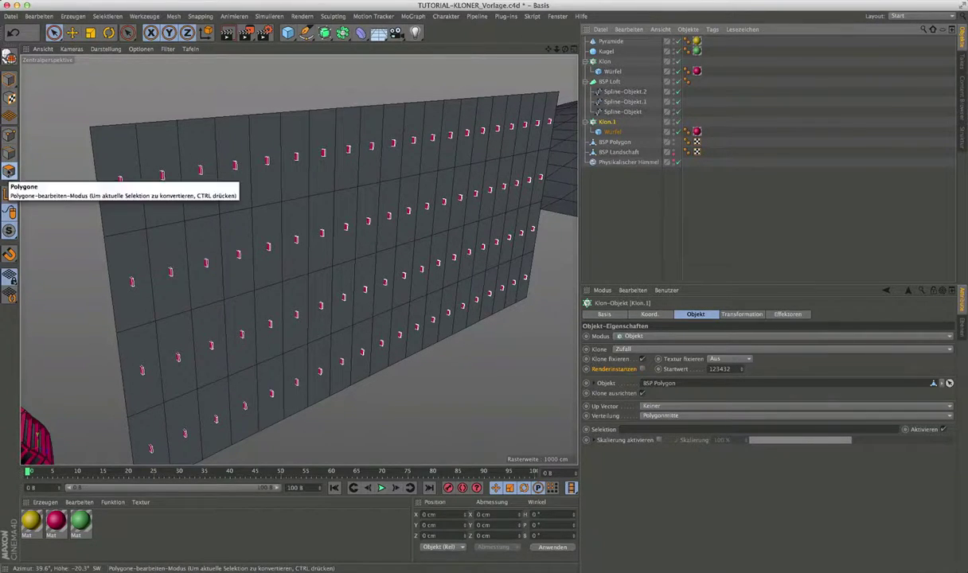
left_click(614, 143)
left_click(121, 189)
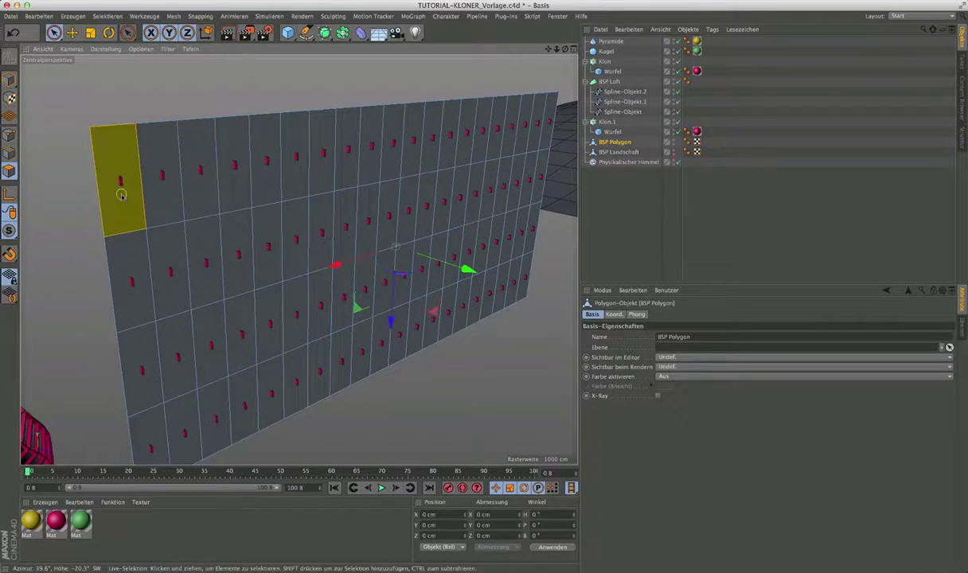
left_click(113, 177)
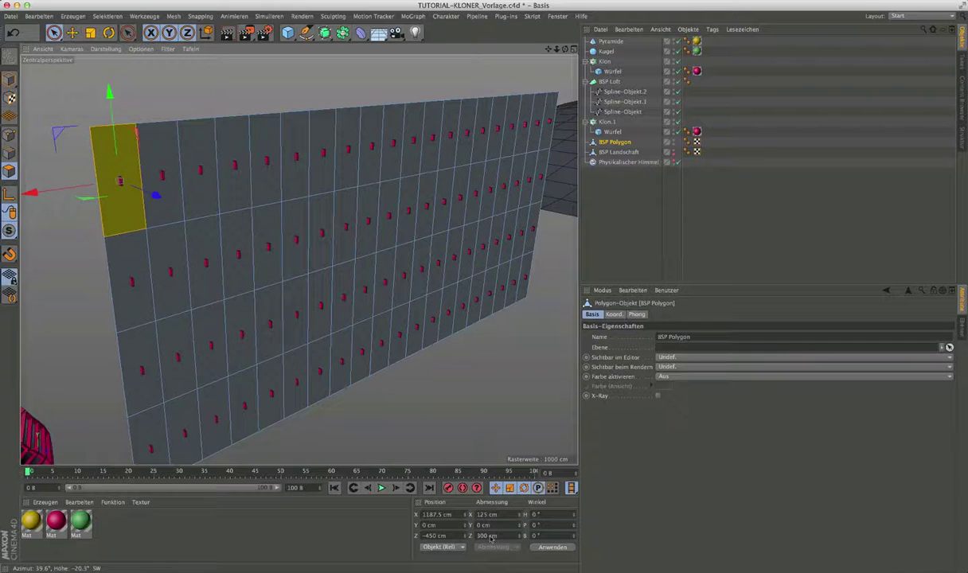
left_click(236, 253)
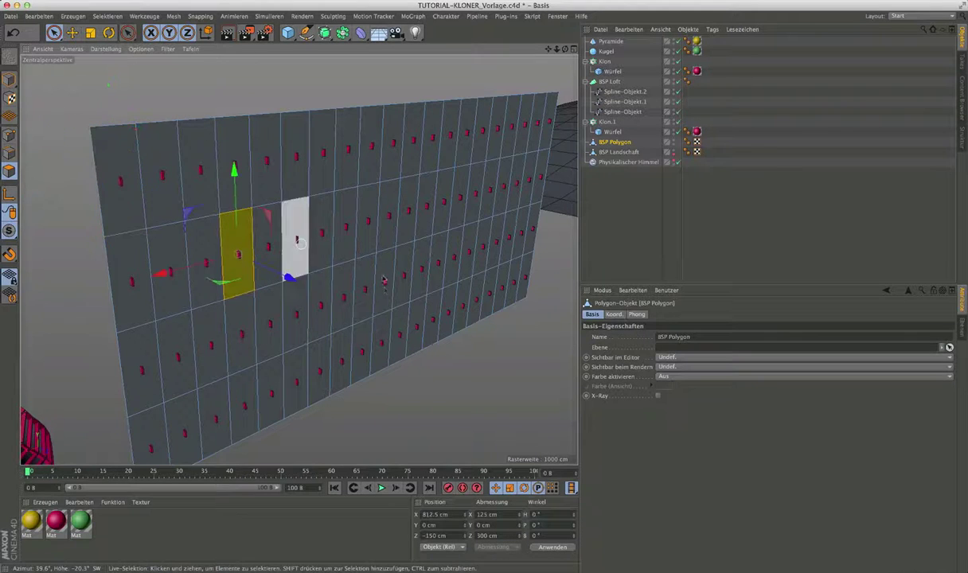
left_click(468, 316)
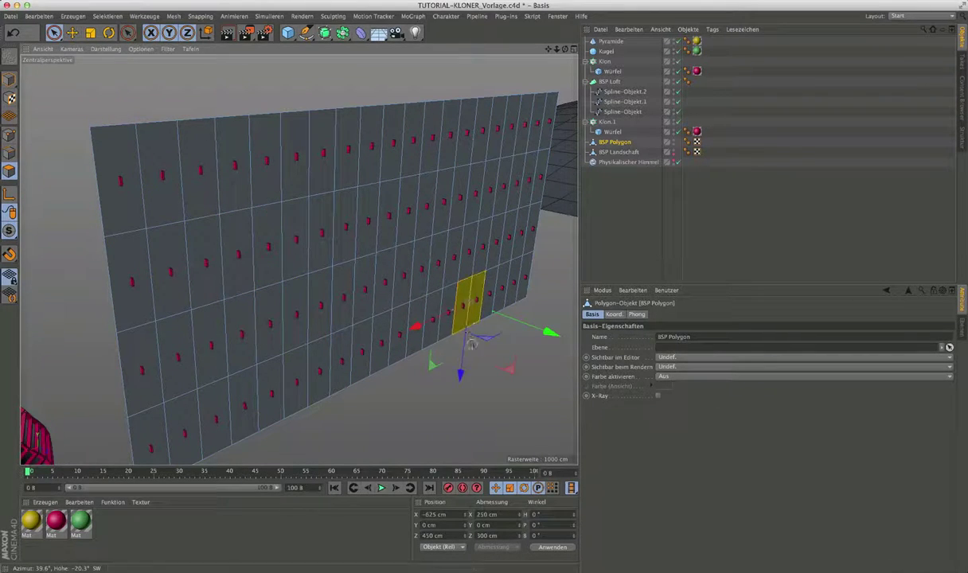
left_click_drag(470, 319, 458, 311, "alt")
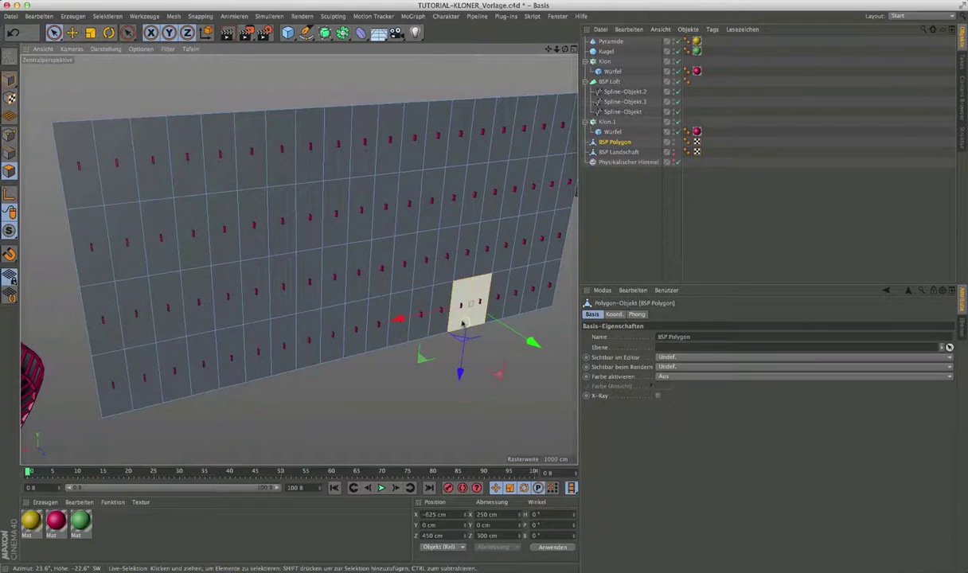
left_click(459, 318)
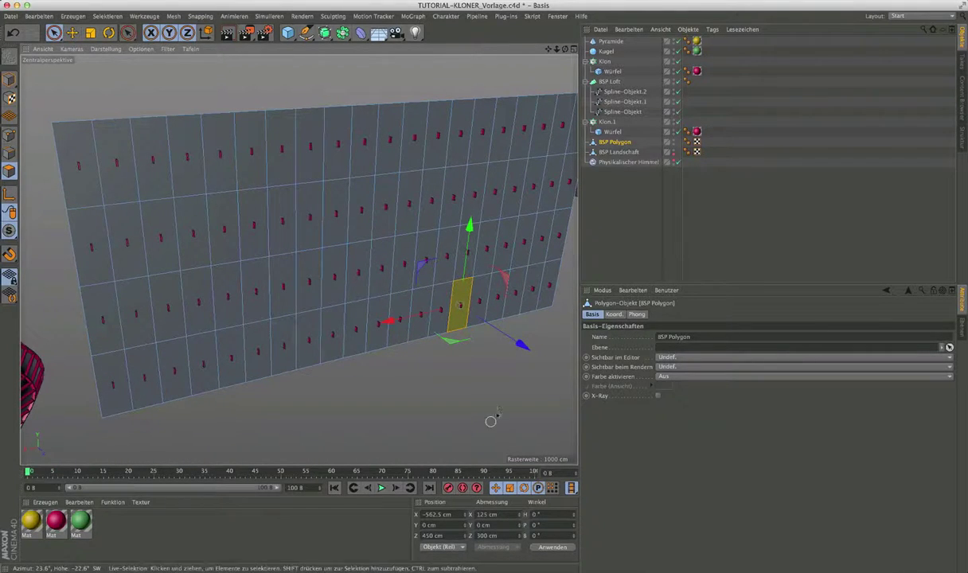
left_click(10, 79)
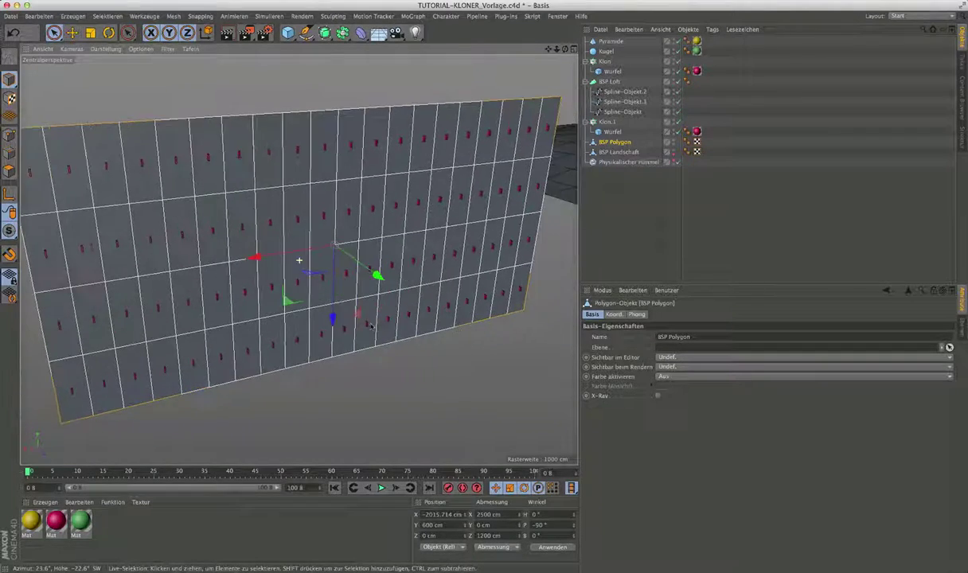
- Select the Würfel cube inside Klon.1
left_click_drag(383, 302, 394, 327, "alt")
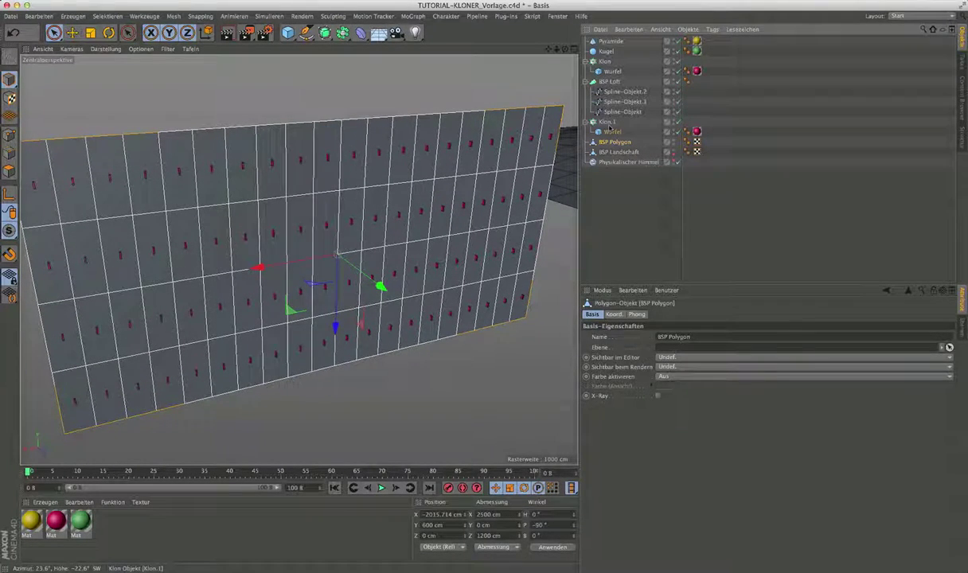
left_click(606, 121)
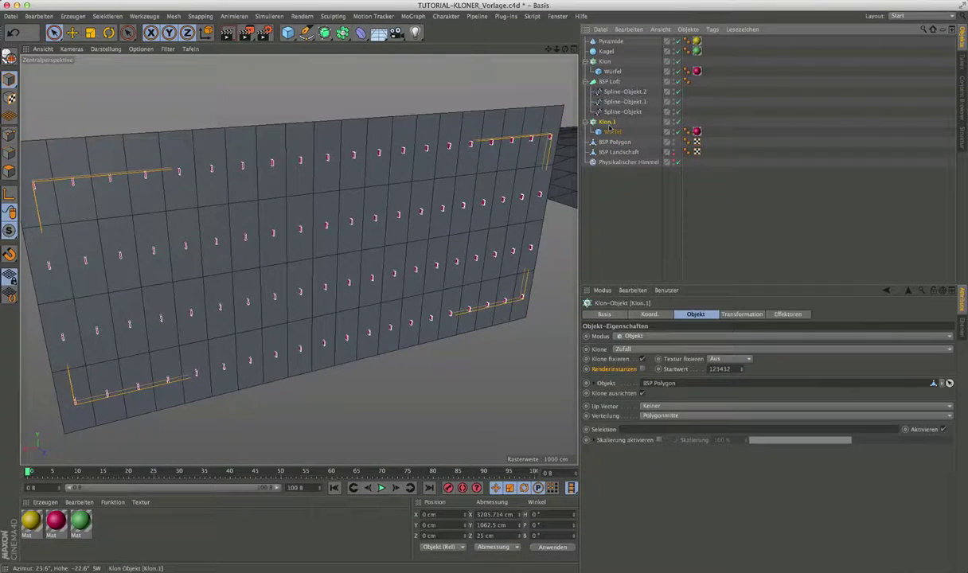
left_click(612, 132)
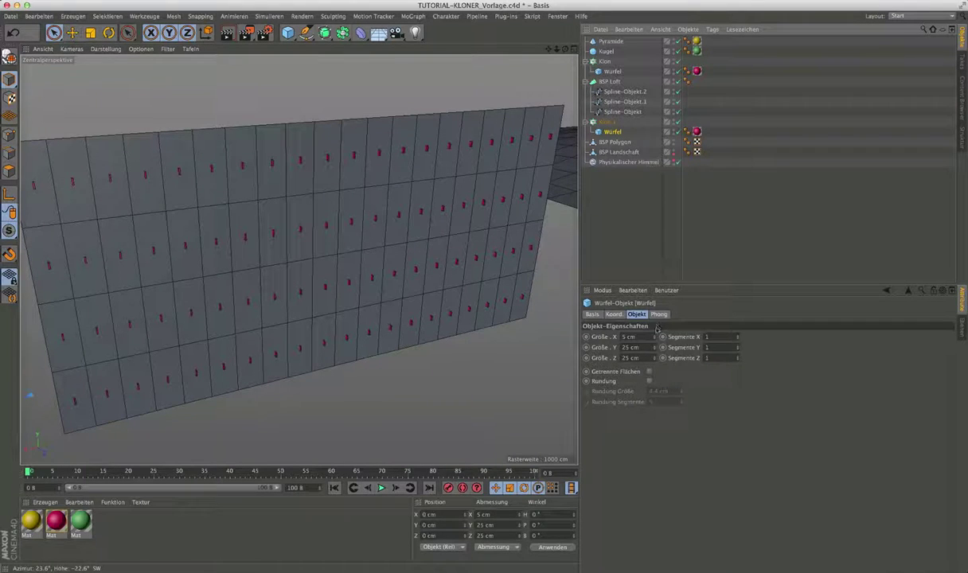
- Size the Würfel to X 125 cm, Y 300 cm and Z 10 cm
left_click(625, 338)
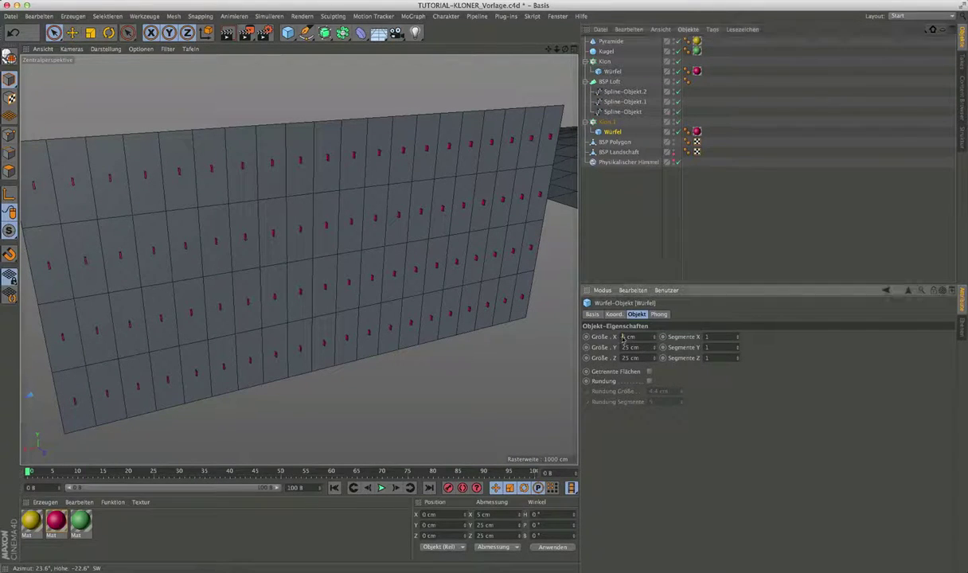
type("12")
left_click(636, 358)
type("300")
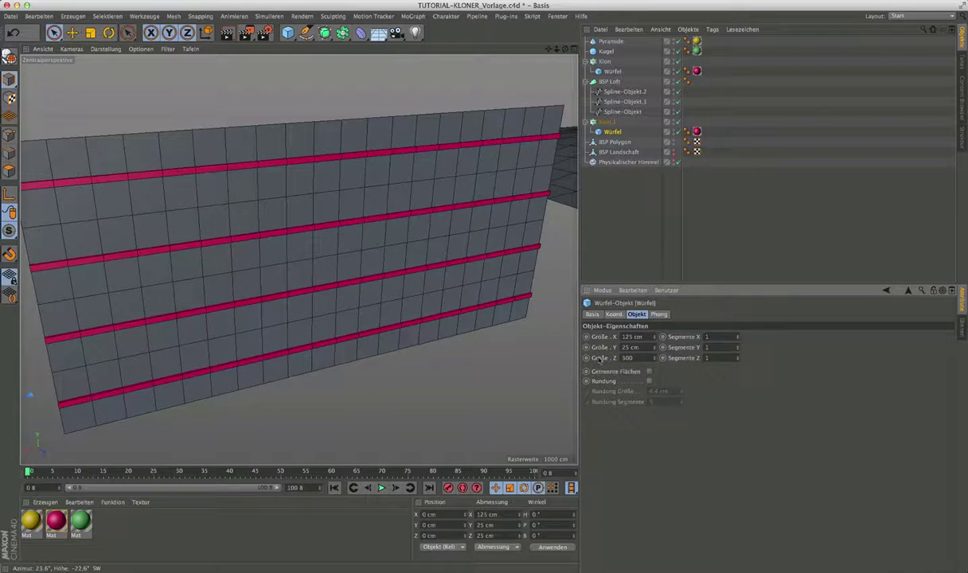
key("Return")
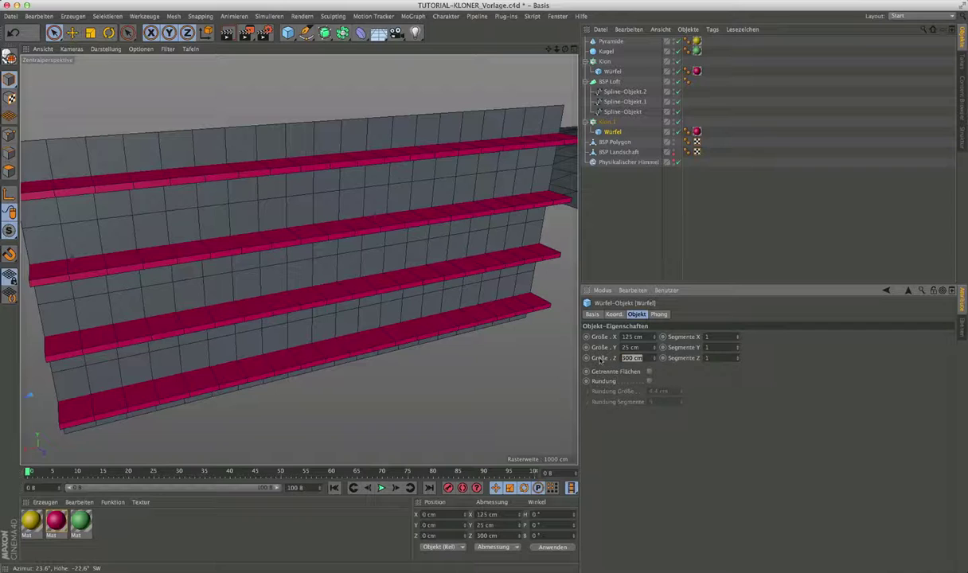
type("10")
key("Return")
double_click(639, 351)
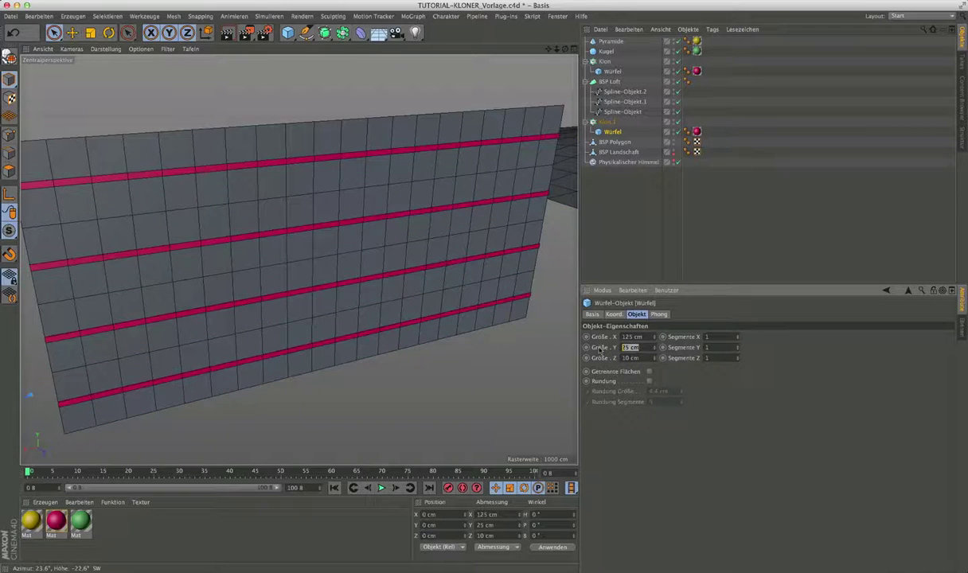
type("300")
key("Return")
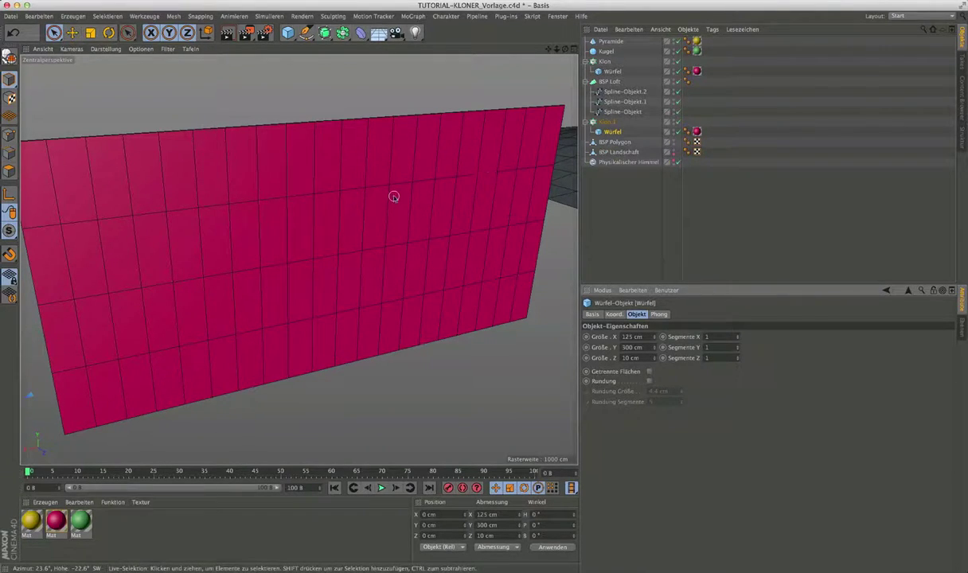
scroll(393, 197, "up", 5)
scroll(394, 197, "down", 3)
scroll(393, 197, "down", 2)
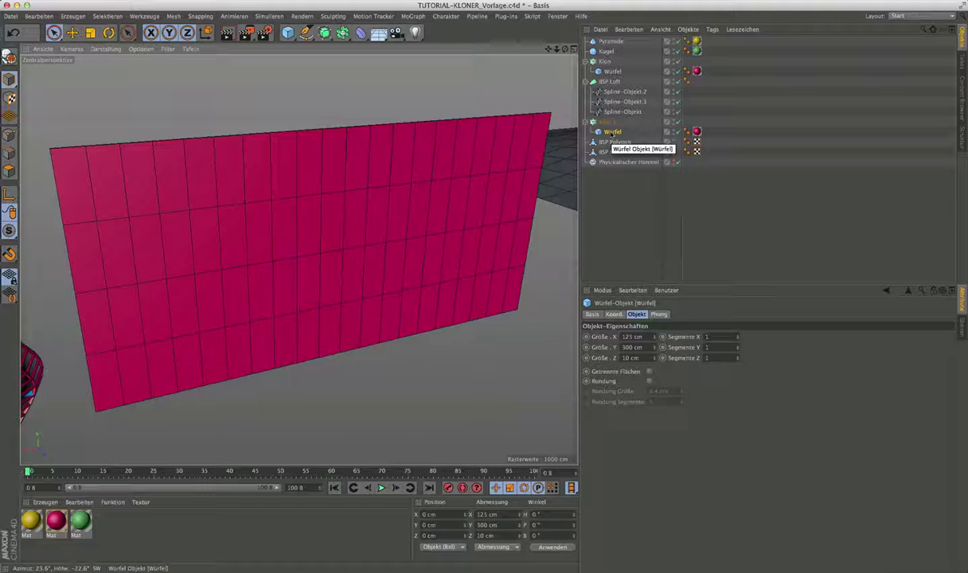
- Duplicate Klon.1's cube, giving Würfel.2 the green material and Würfel.1 the yellow one
left_click(610, 132)
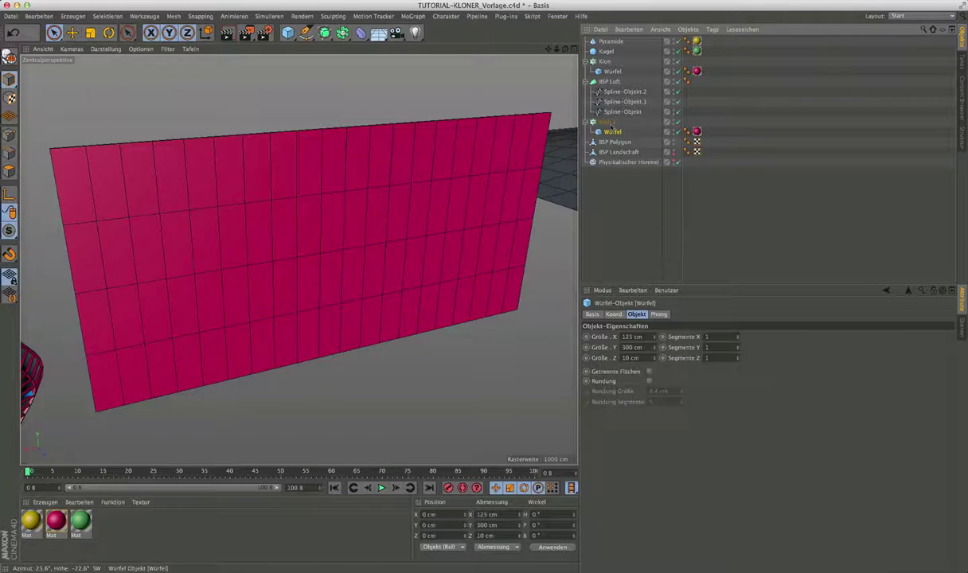
left_click_drag(609, 127, 614, 133, "ctrl")
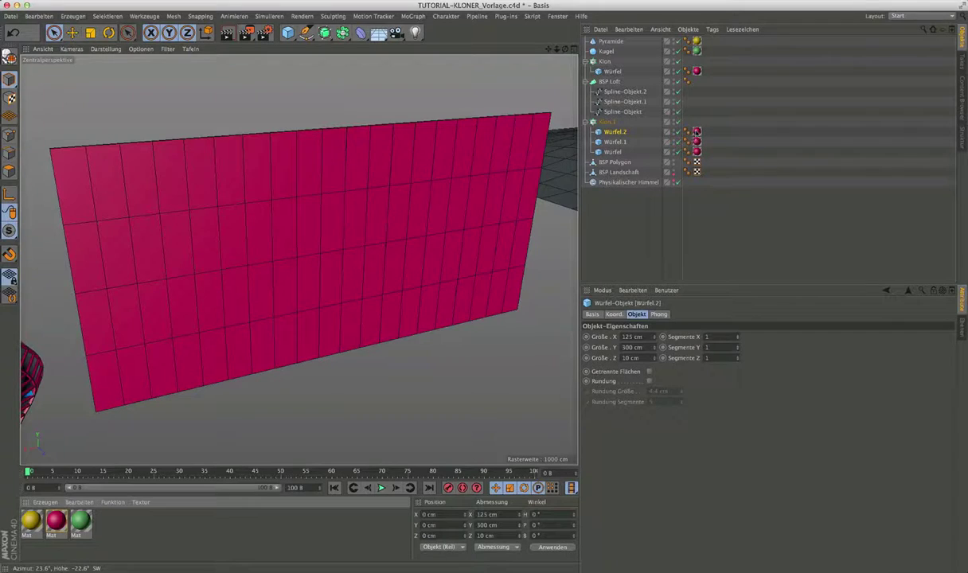
left_click_drag(661, 130, 697, 131)
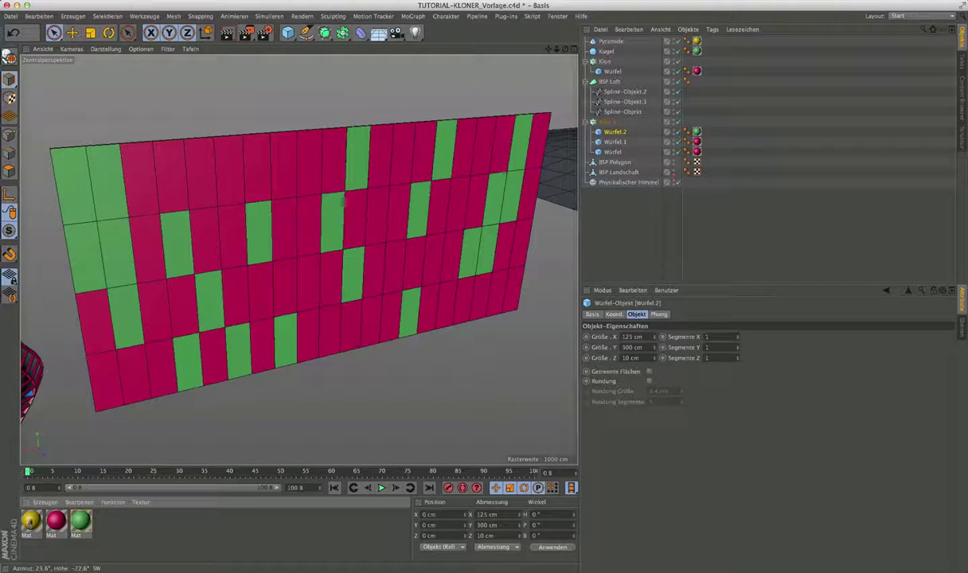
left_click_drag(718, 147, 697, 141)
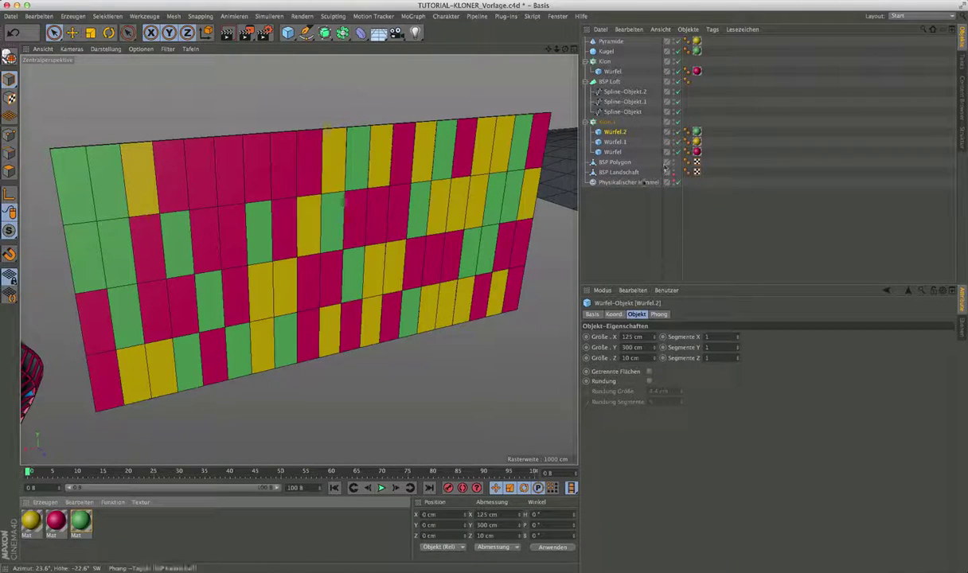
left_click(607, 121)
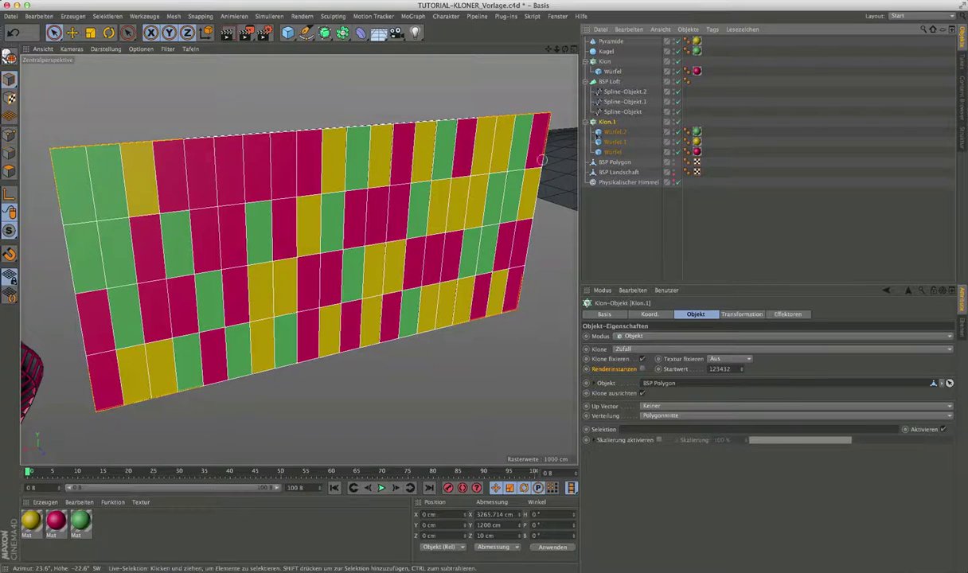
- After checking the cubes, lower Klon.1's random seed to 123427 to reshuffle panel colours
left_click(613, 131)
left_click(614, 151)
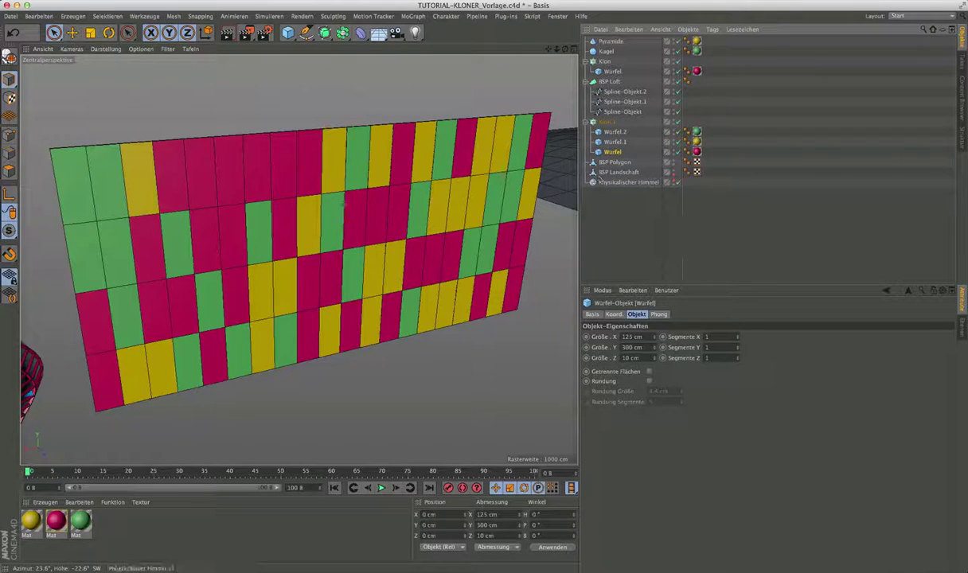
left_click(607, 121)
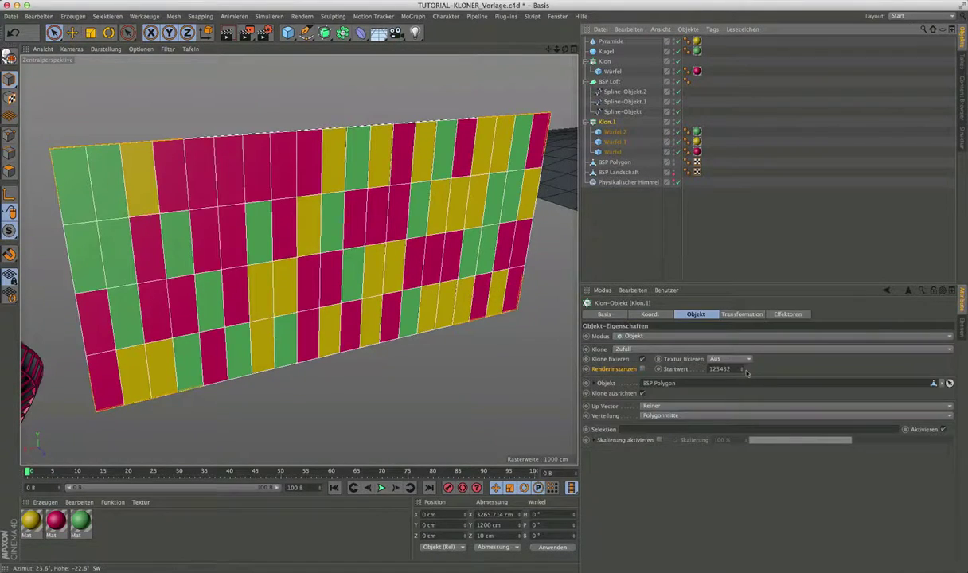
left_click(742, 371)
left_click(743, 372)
left_click(742, 372)
left_click(743, 372)
left_click(742, 371)
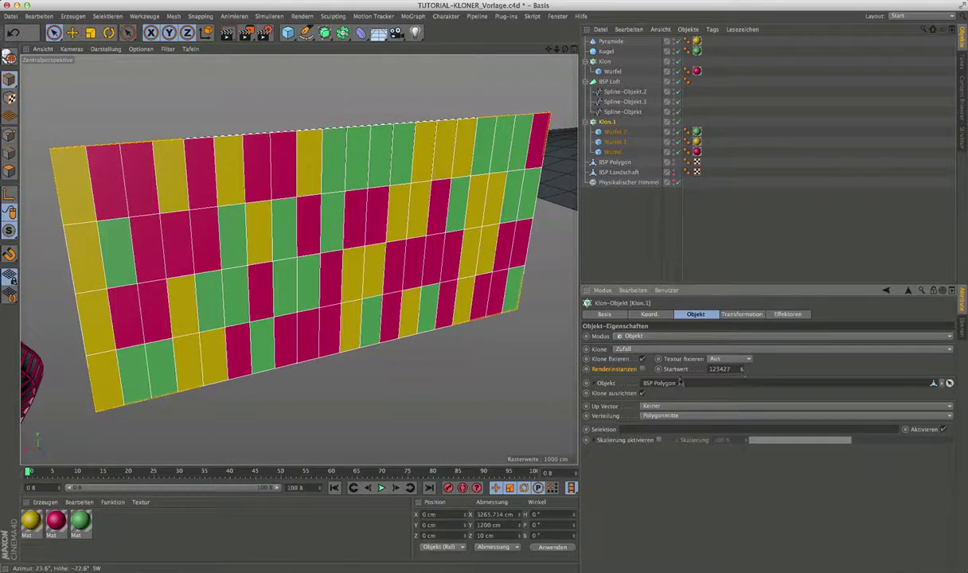
left_click_drag(388, 375, 302, 294, "alt")
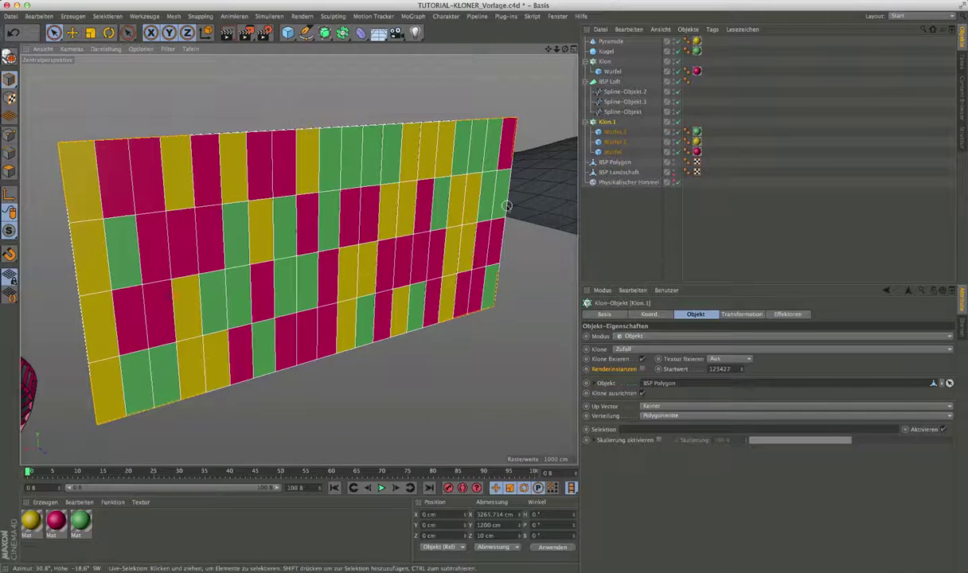
- Pan the view, then bring up the MoGraph effector list to choose Zufall
middle_click_drag(367, 273, 296, 261, "alt")
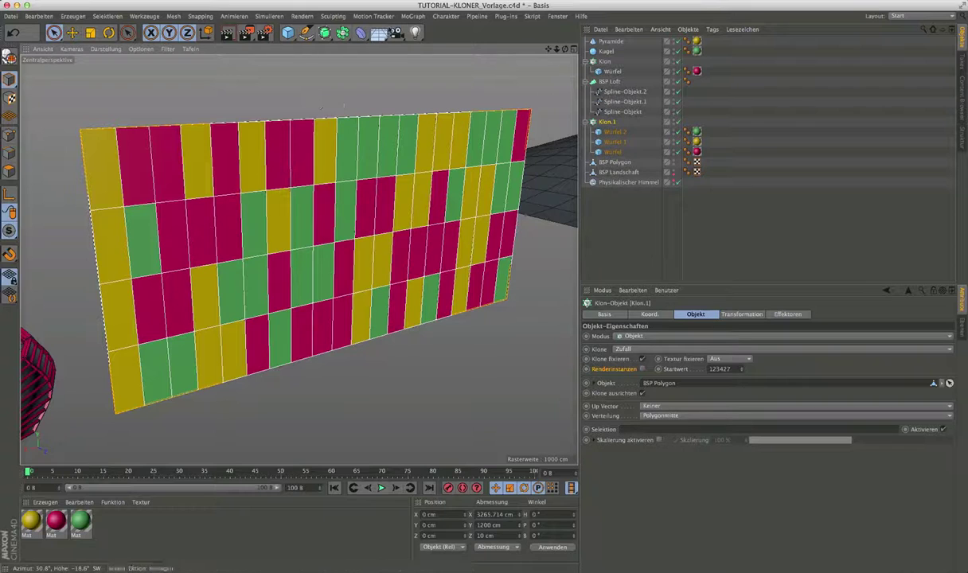
left_click(413, 17)
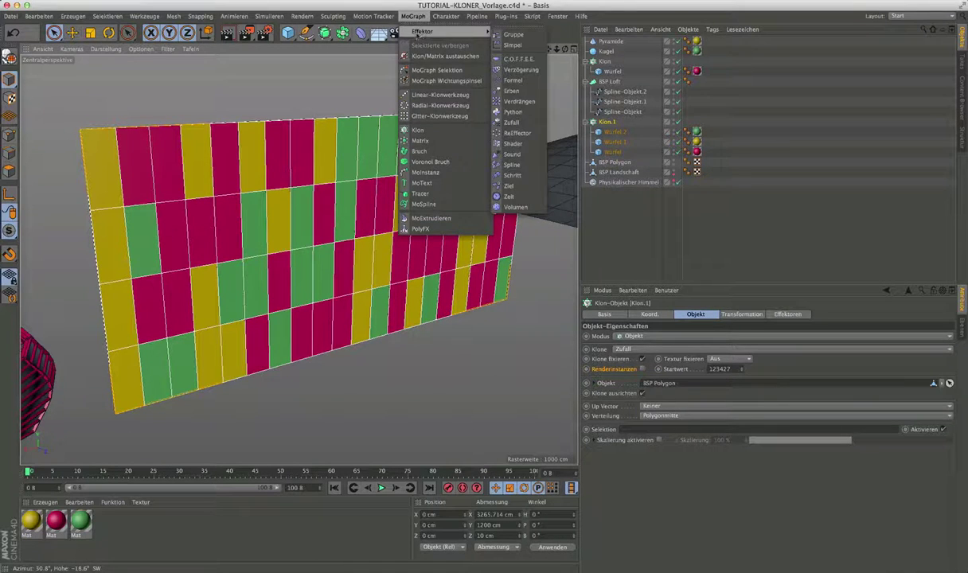
mouse_move(422, 31)
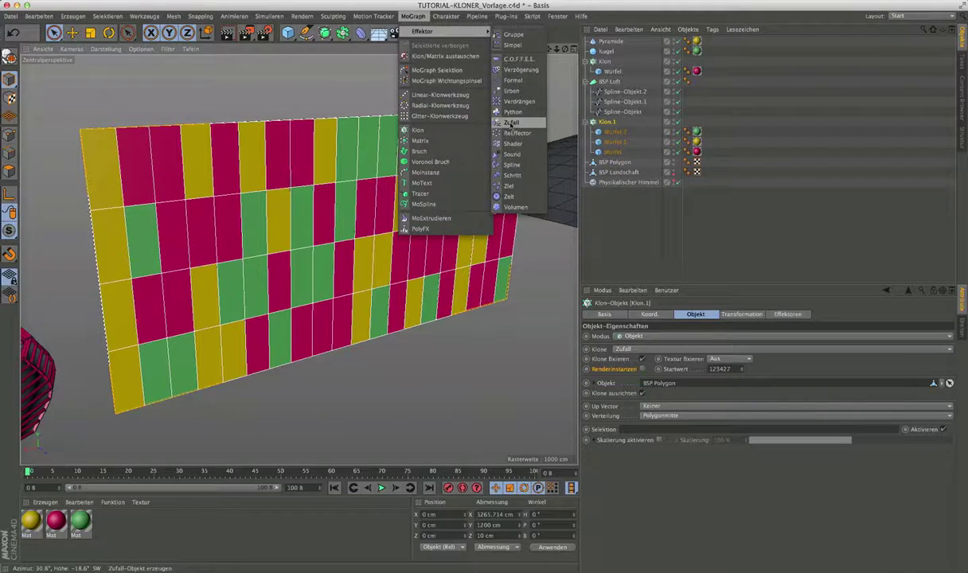
- Add a Zufall effector, place it just above Klon.1 in the hierarchy, and collapse BSP Loft
left_click(510, 124)
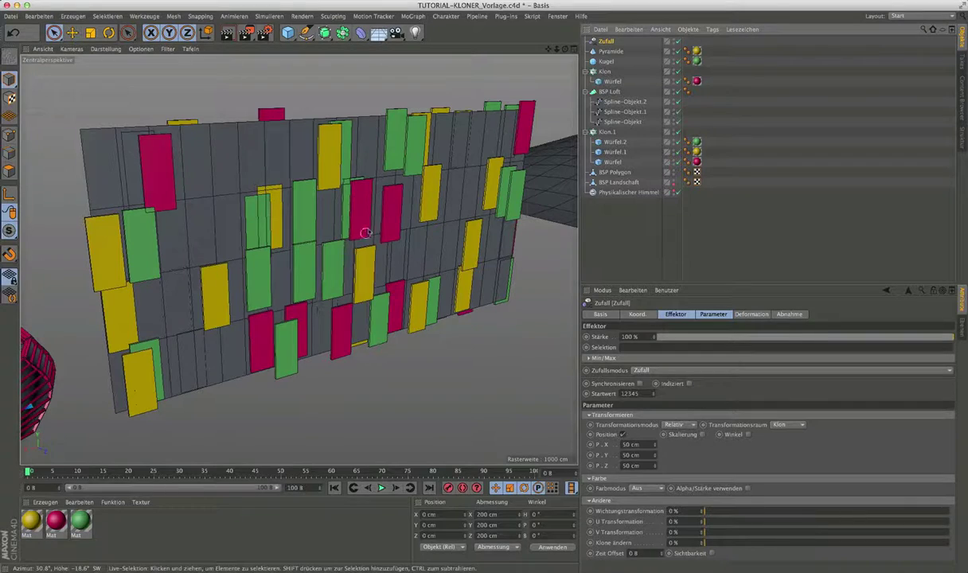
left_click_drag(302, 217, 301, 227, "alt")
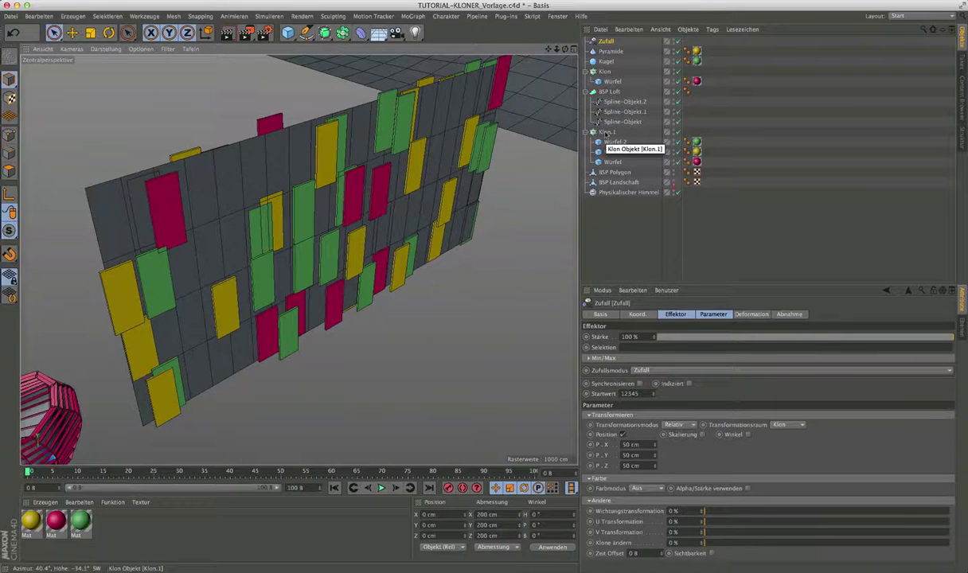
left_click(605, 133)
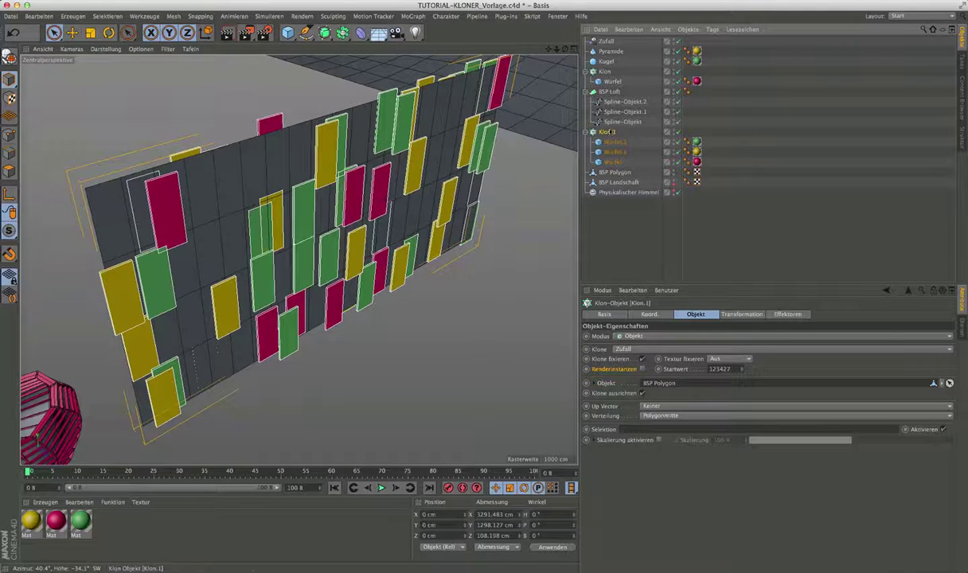
left_click(605, 41)
left_click_drag(606, 130, 606, 128)
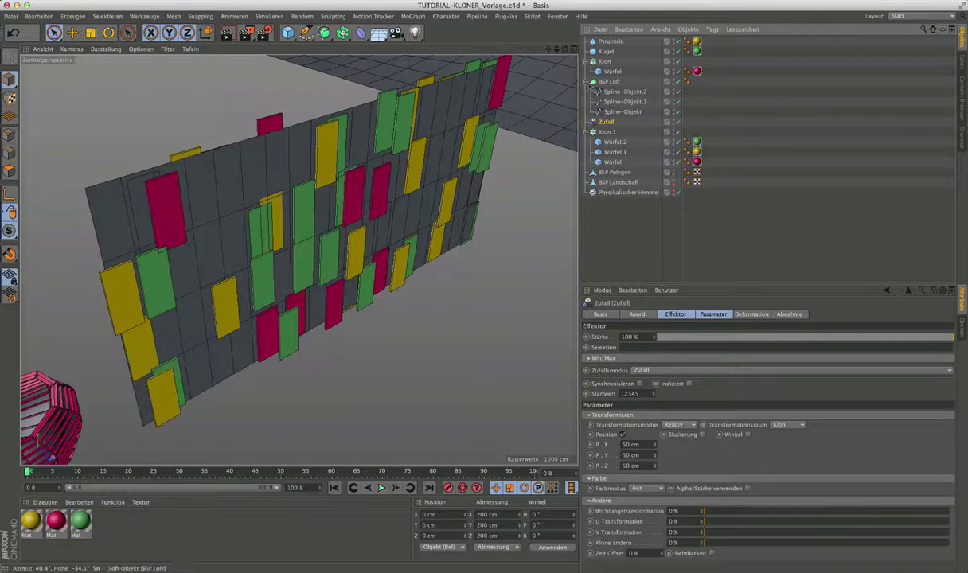
left_click(587, 82)
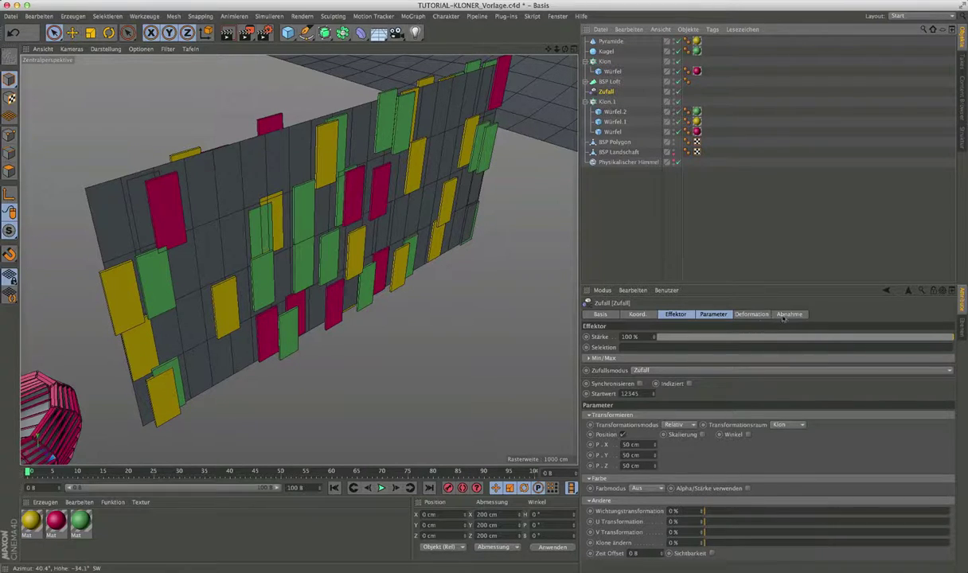
left_click(606, 102)
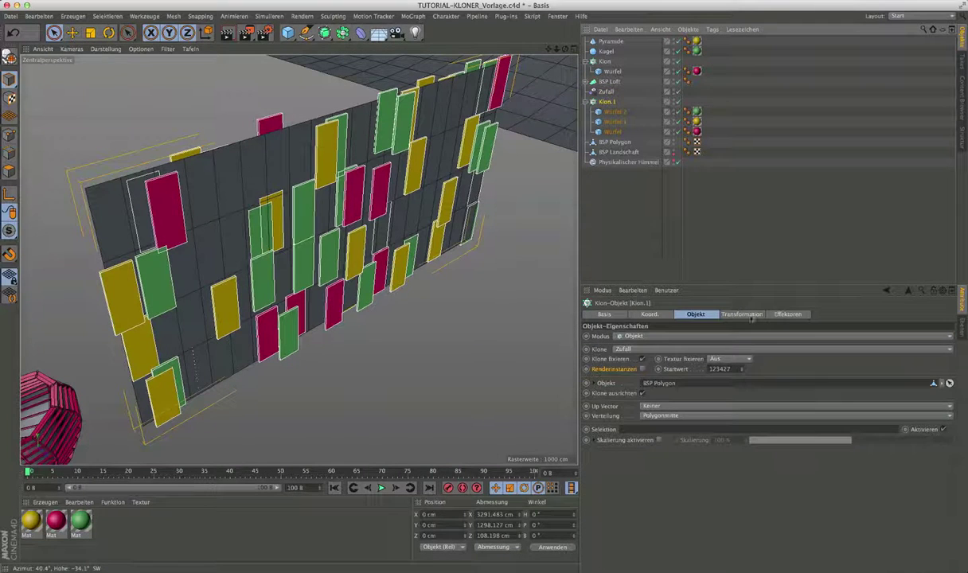
left_click(785, 315)
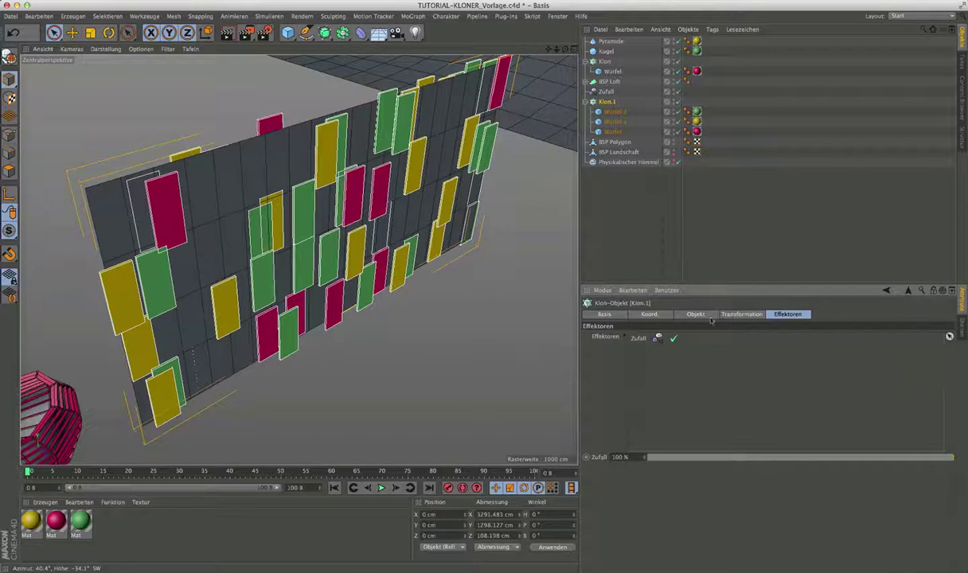
left_click(674, 338)
left_click(674, 339)
left_click(673, 338)
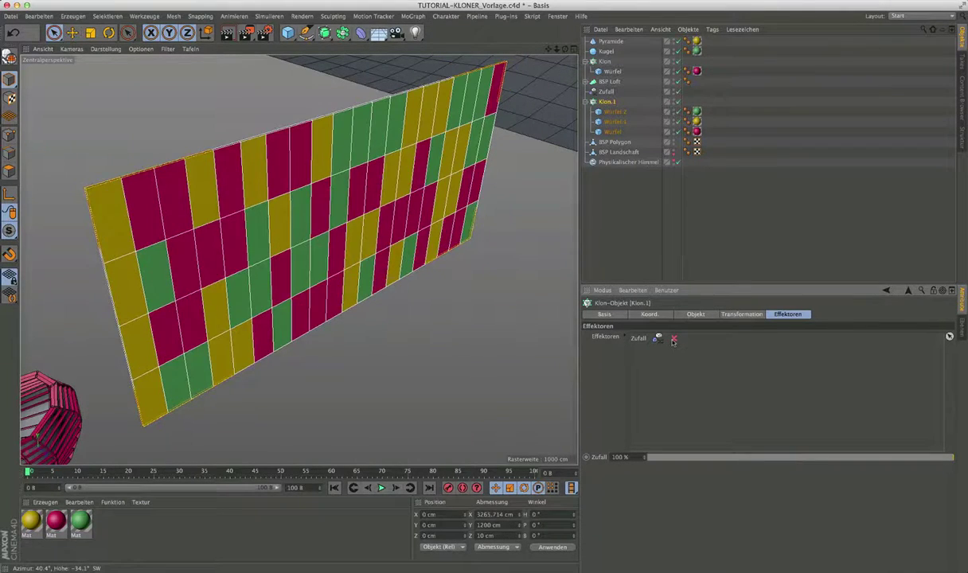
left_click(673, 338)
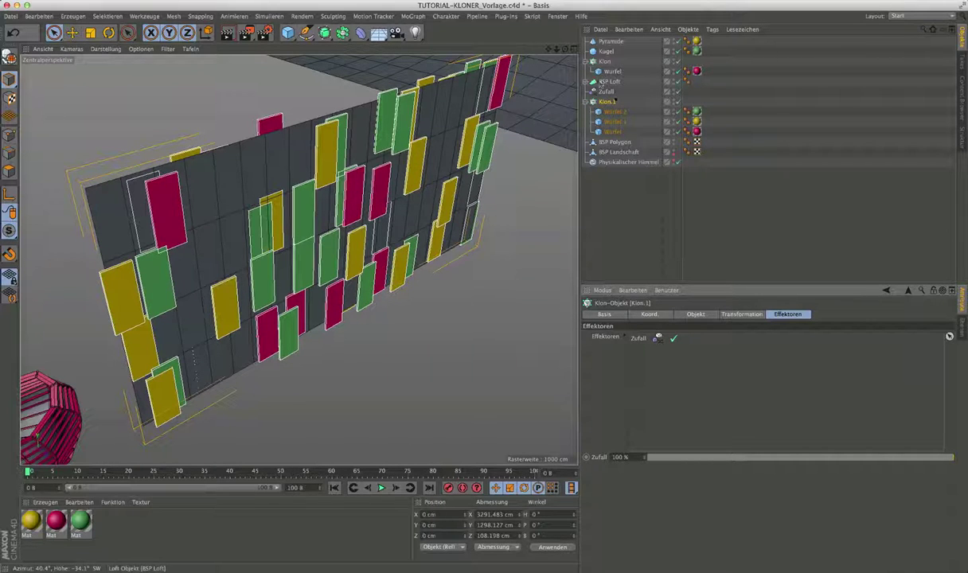
left_click(610, 185)
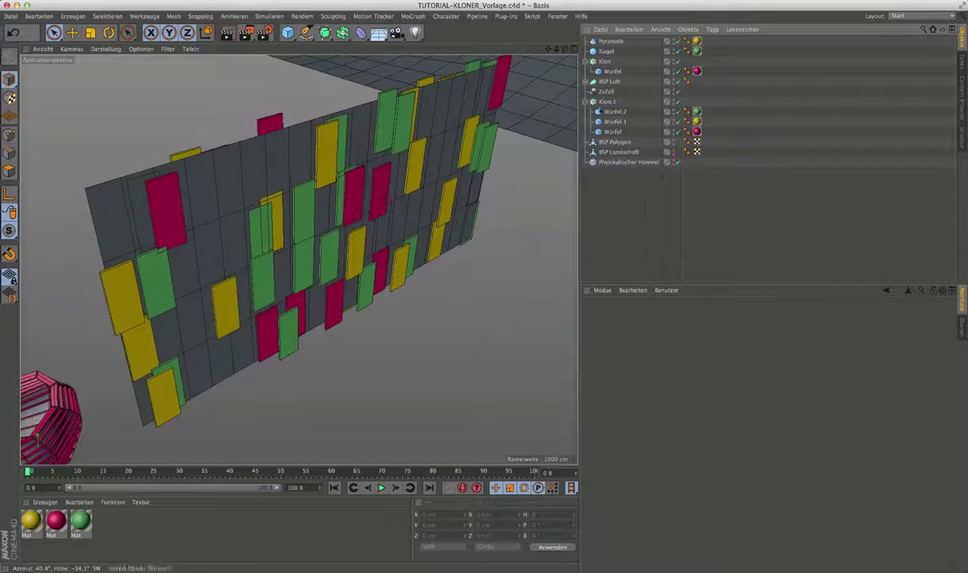
left_click(608, 102)
left_click(648, 195)
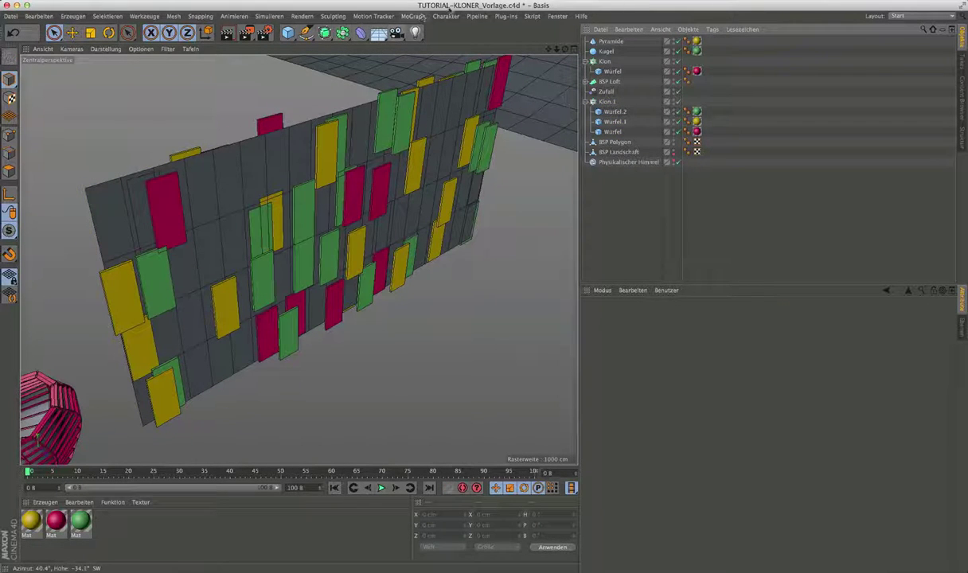
left_click(386, 16)
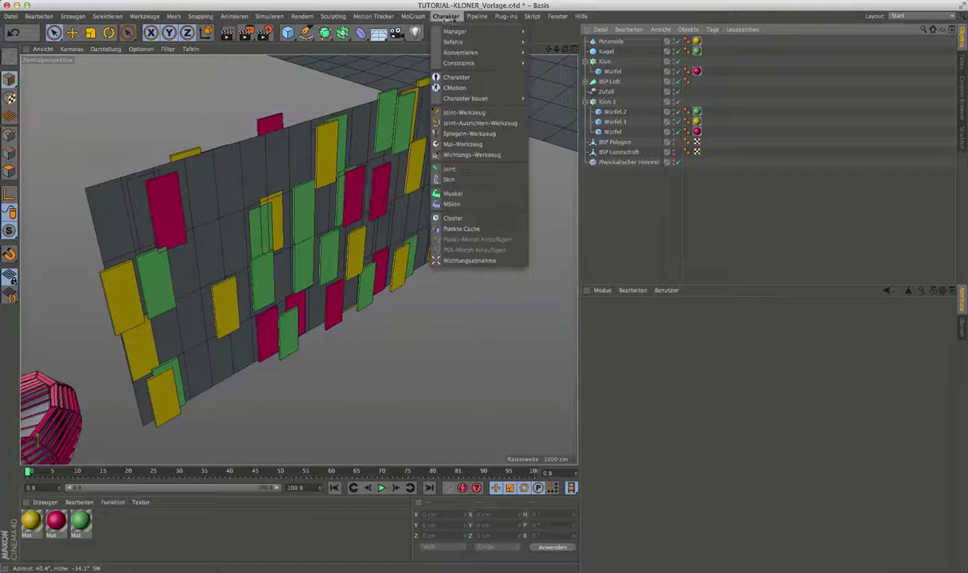
mouse_move(413, 16)
mouse_move(434, 31)
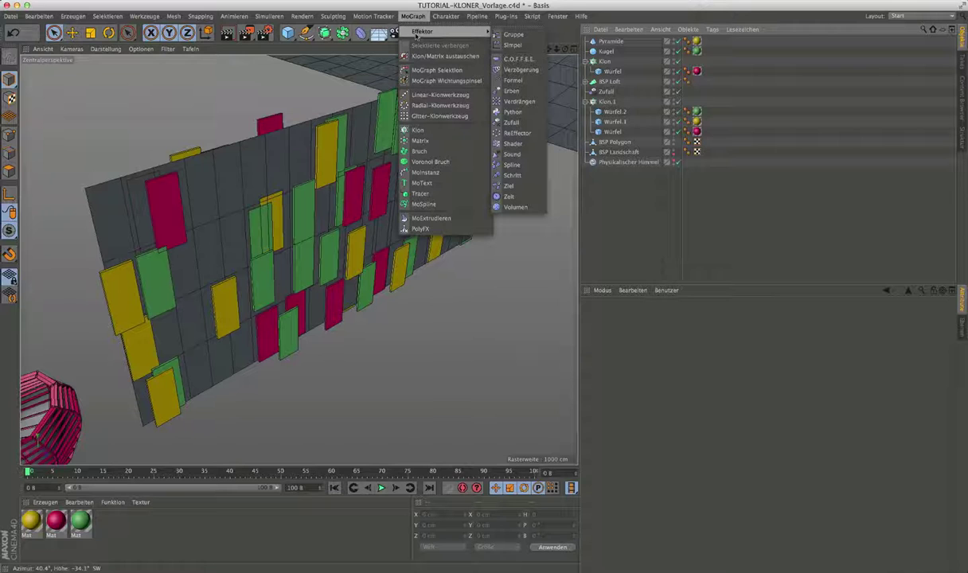
- Add a Formel effector and select Klon.1 to check its effector list
left_click(513, 81)
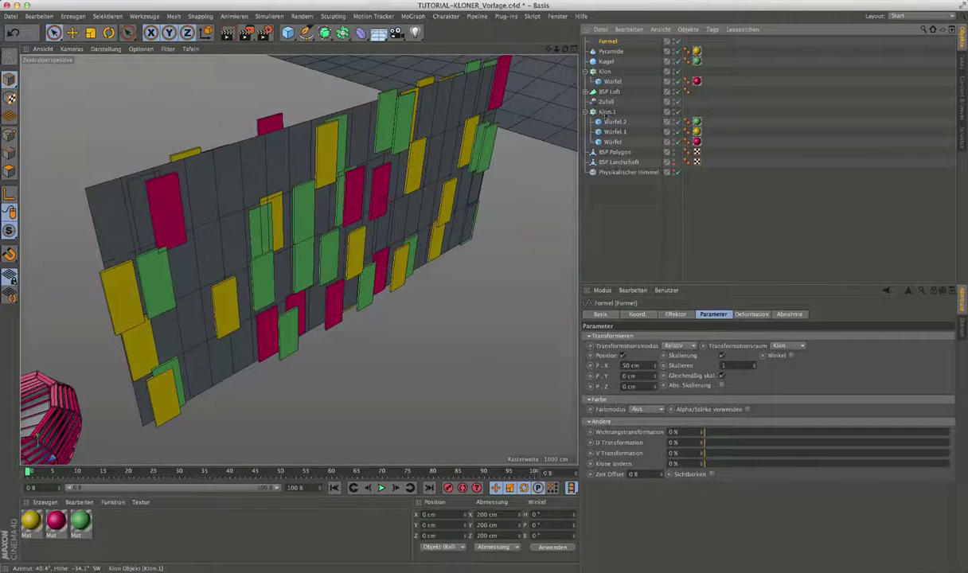
left_click(607, 111)
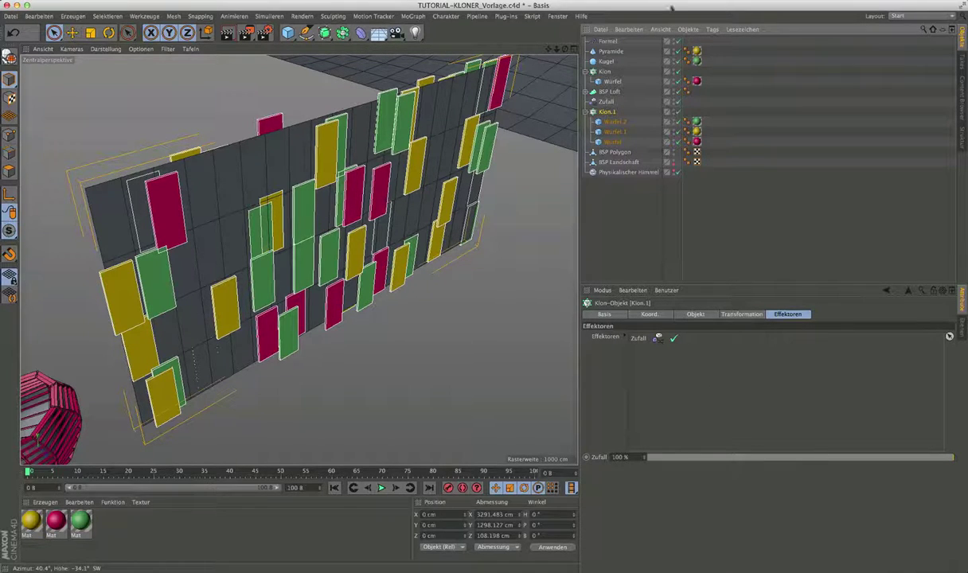
- Link Formel into Klon.1's effector list, toggle it off and on, then remove it
mouse_move(607, 41)
left_mouse_down()
mouse_move(663, 343)
mouse_move(641, 345)
left_mouse_up()
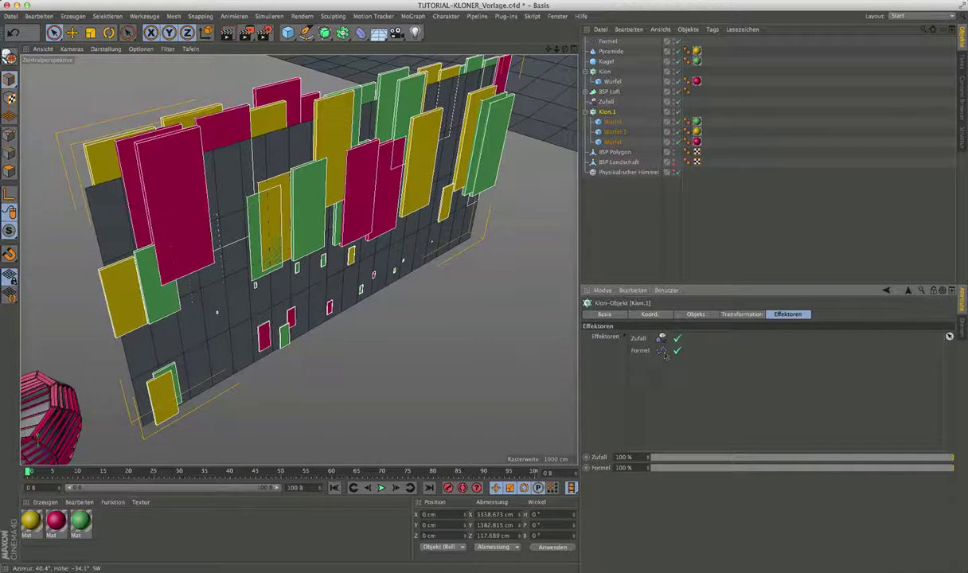
left_click(677, 351)
left_click(678, 351)
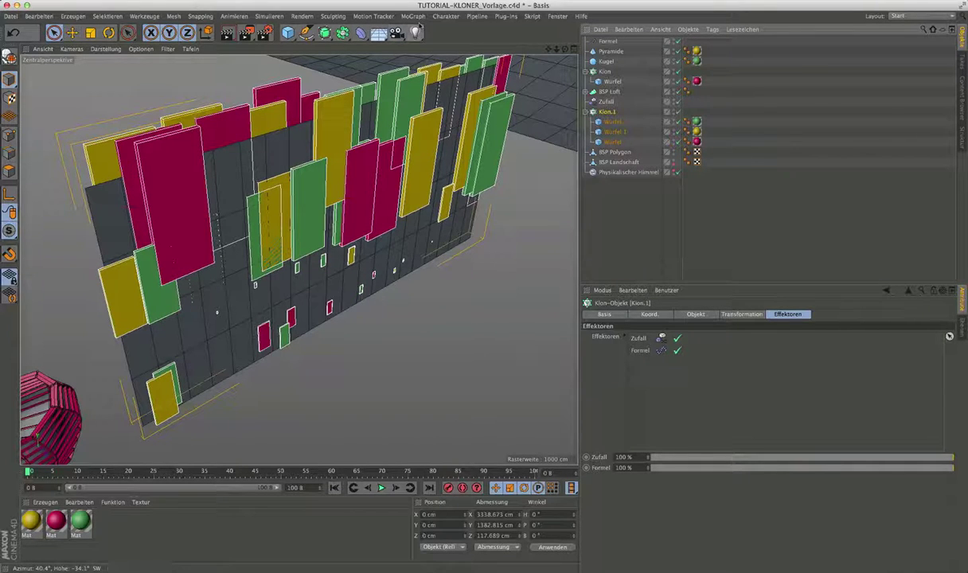
left_click(413, 16)
mouse_move(421, 30)
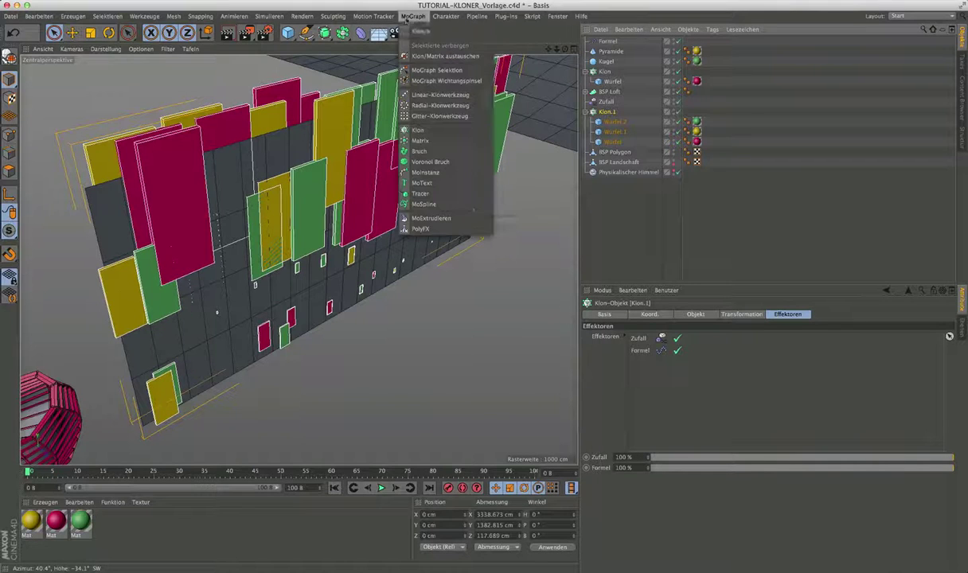
left_click(720, 143)
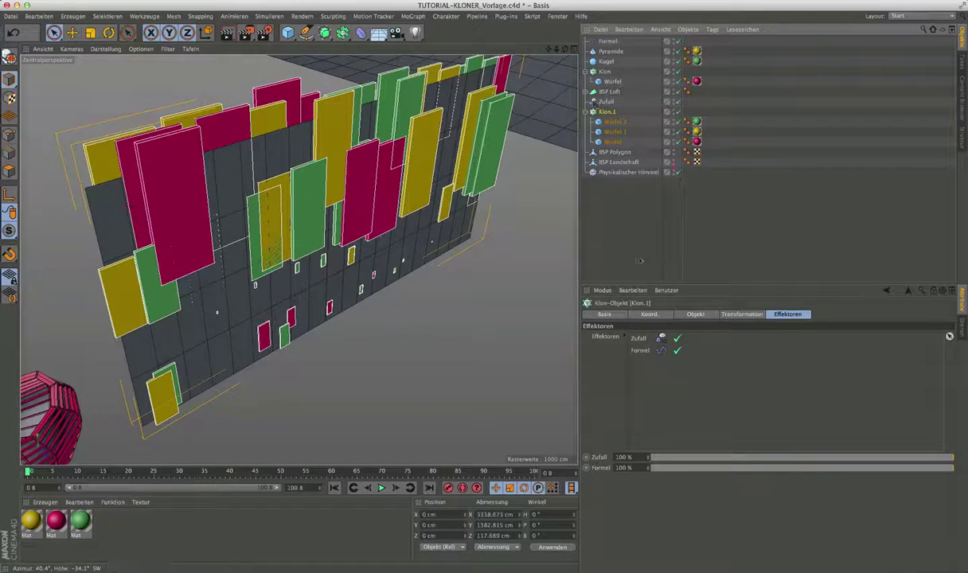
left_click(640, 350)
key("Delete")
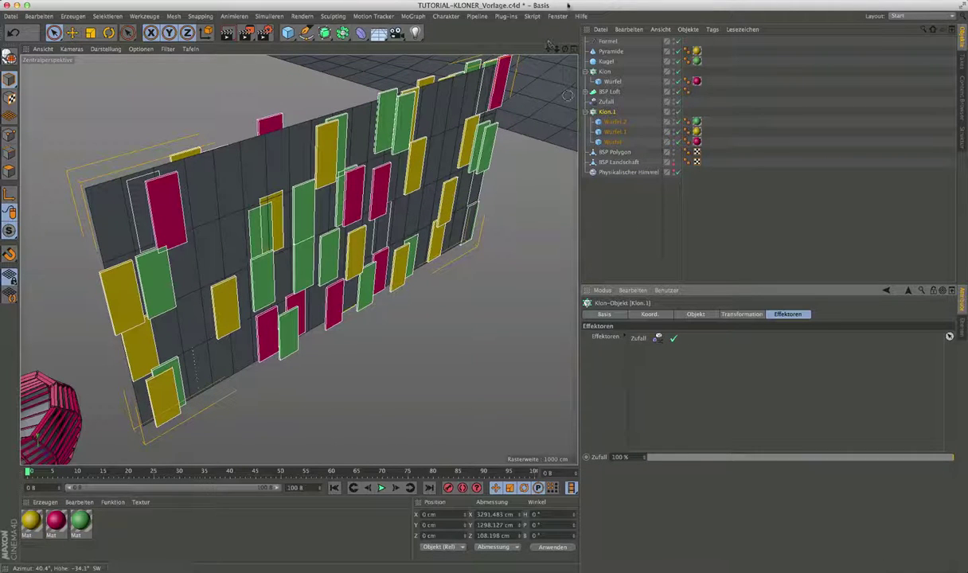
- Link Formel to the cloner once more, unlink it, and delete Formel from the scene
left_click_drag(607, 45, 642, 350)
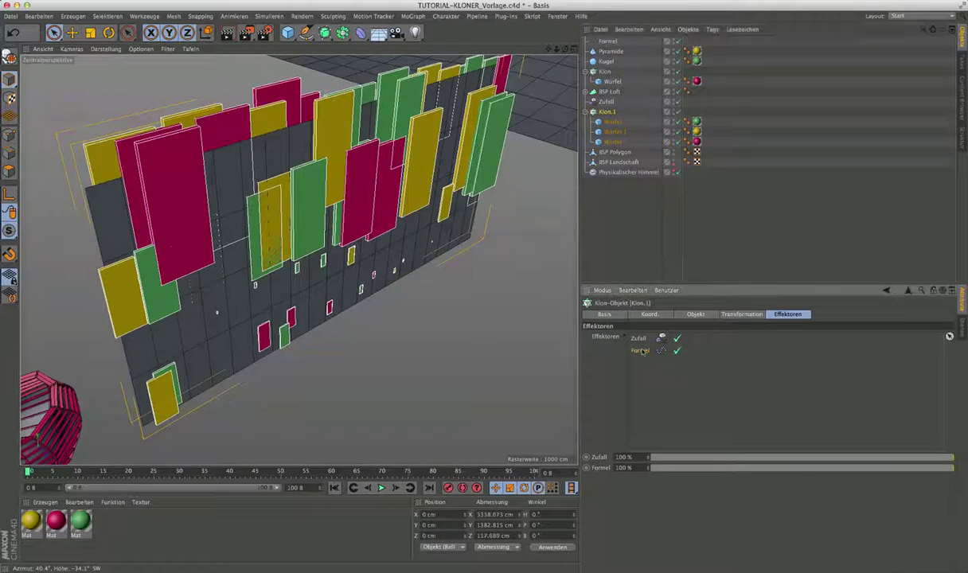
key("Delete")
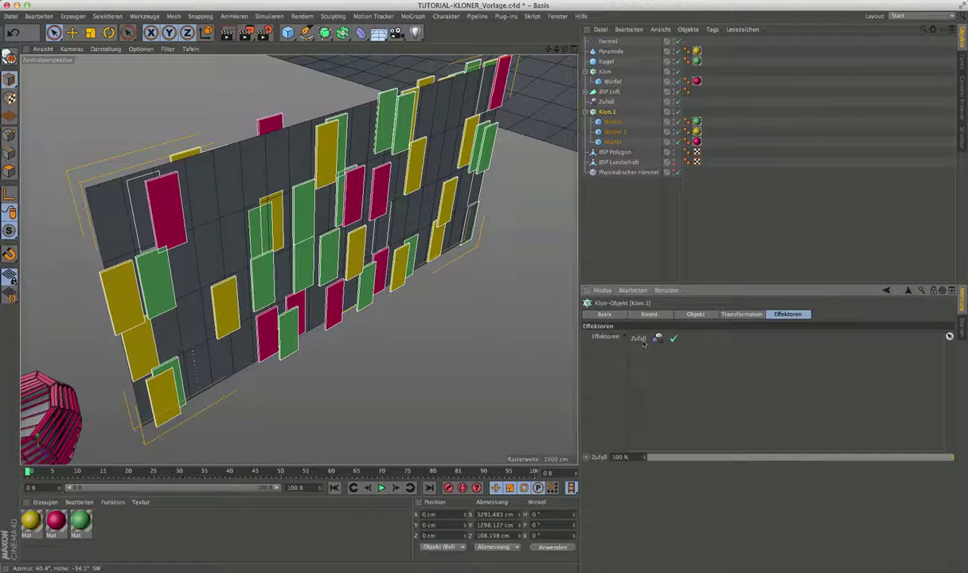
left_click(609, 41)
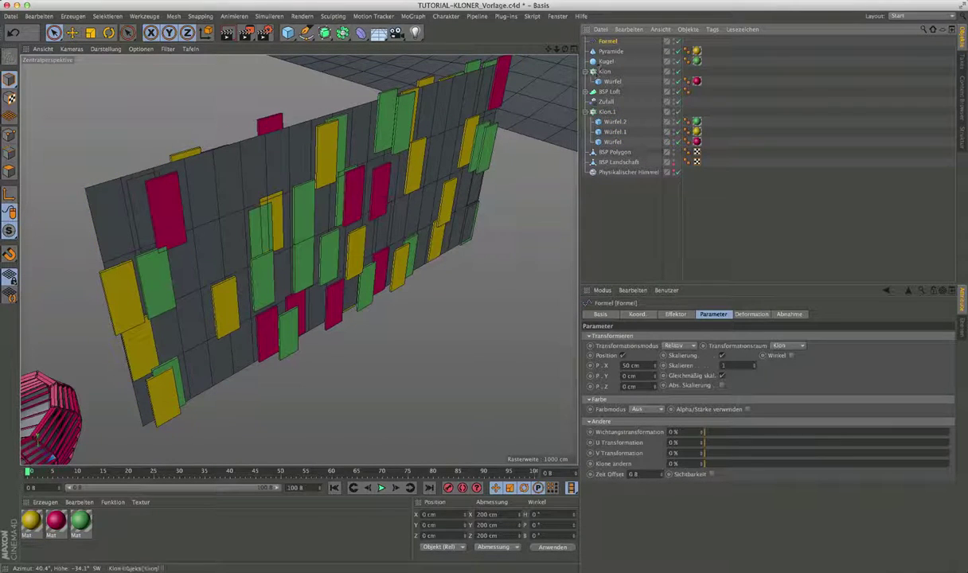
key("Delete")
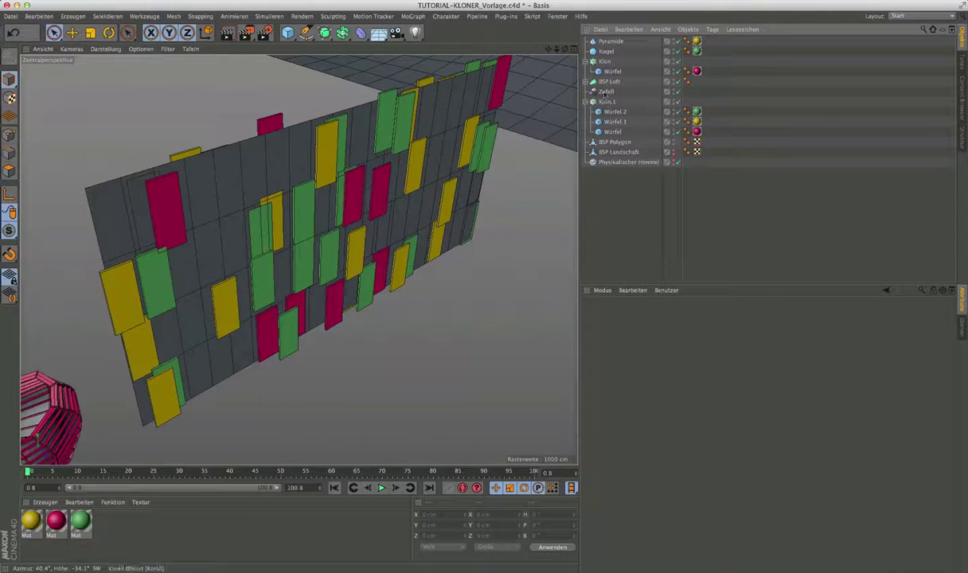
- Set the Zufall effector's random X position offset to 78 cm
left_click(605, 92)
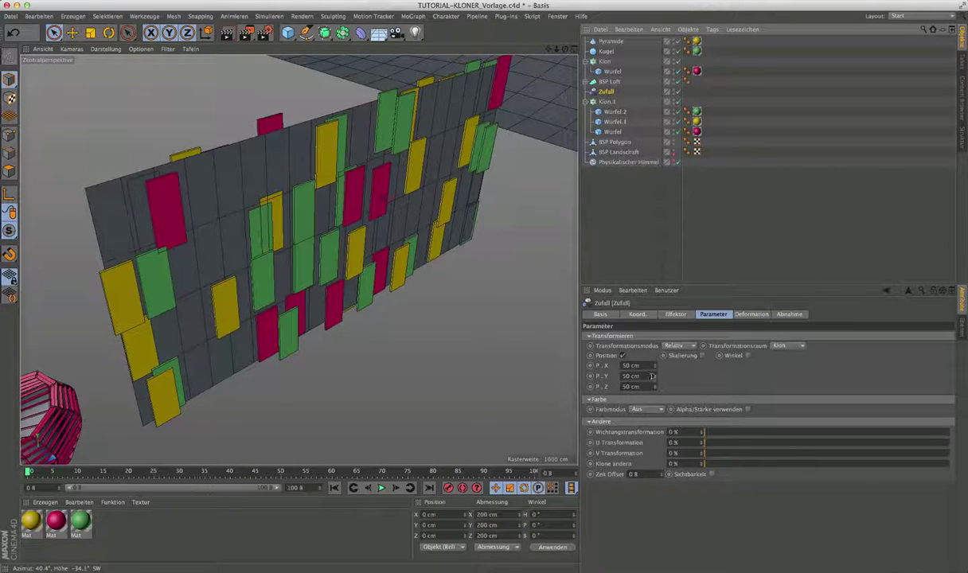
type("78")
key("Return")
left_click_drag(654, 365, 716, 365)
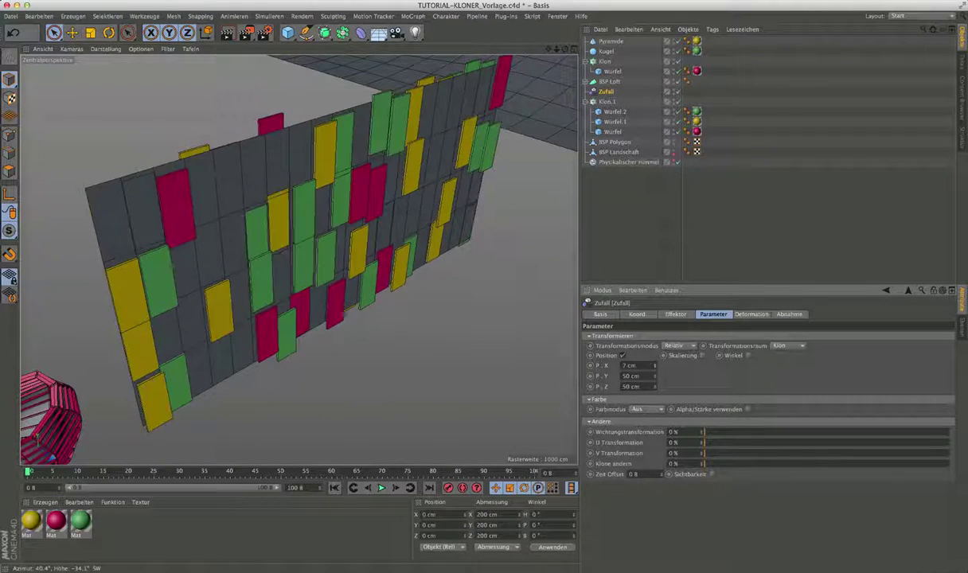
left_click_drag(654, 365, 657, 387)
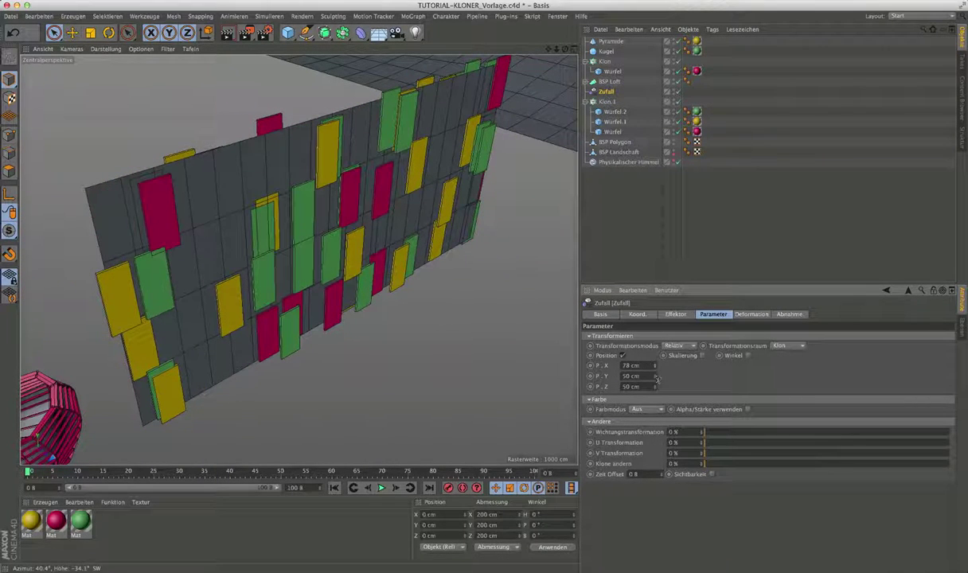
- Set the Y offset to 0 cm, try depth offsets ending at 455 cm, then disable Position
double_click(630, 376)
type("0")
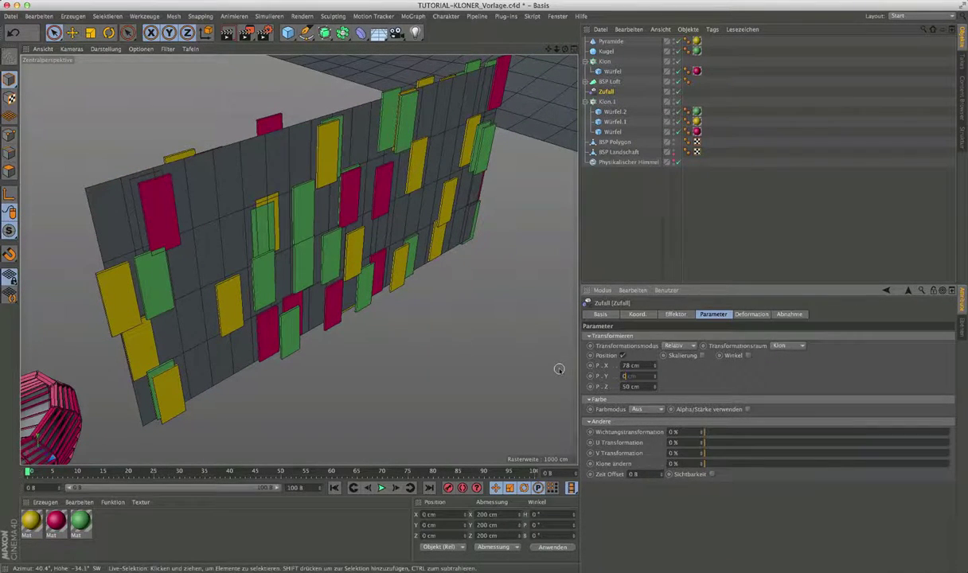
key("Return")
left_click_drag(654, 386, 654, 351)
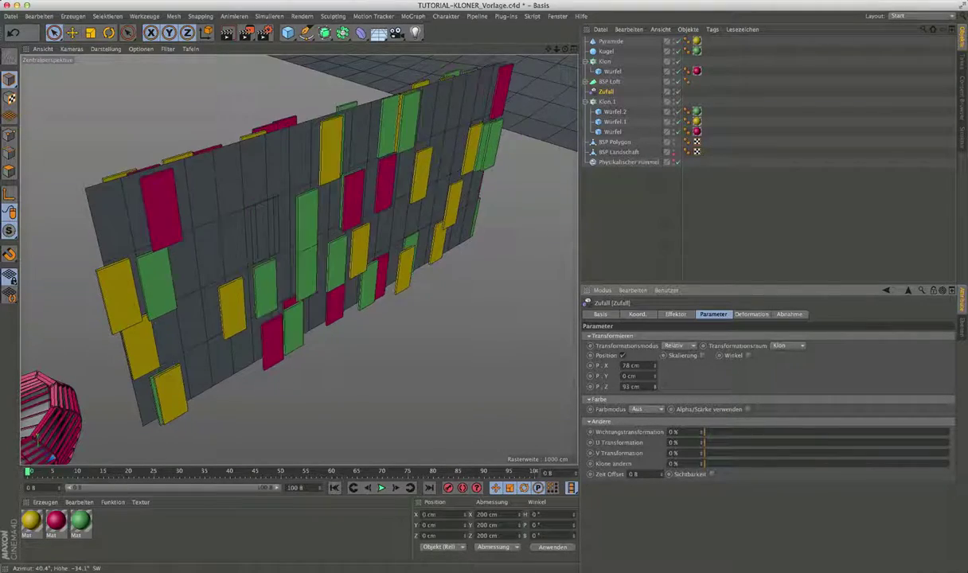
left_click_drag(654, 386, 654, 430)
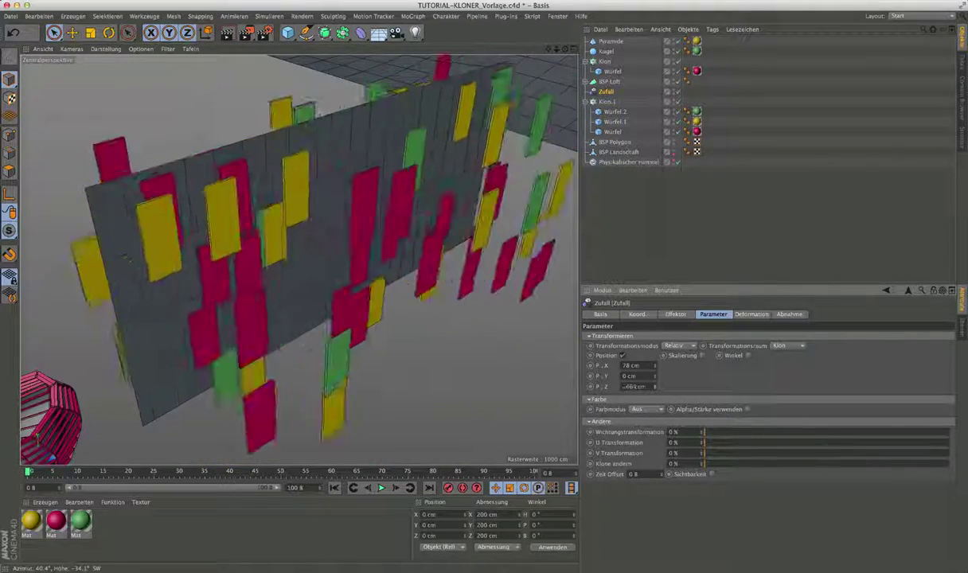
left_click_drag(654, 386, 650, 385)
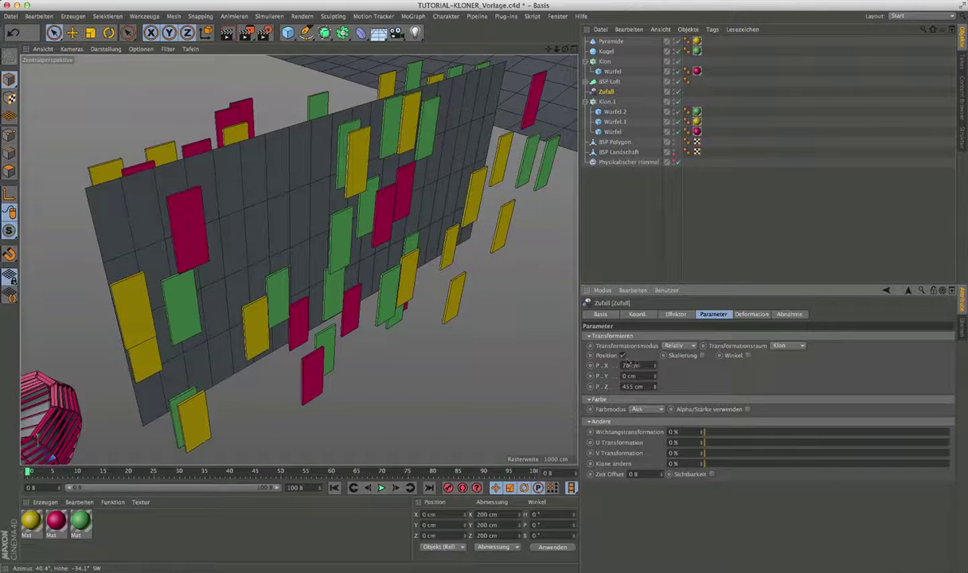
left_click(623, 356)
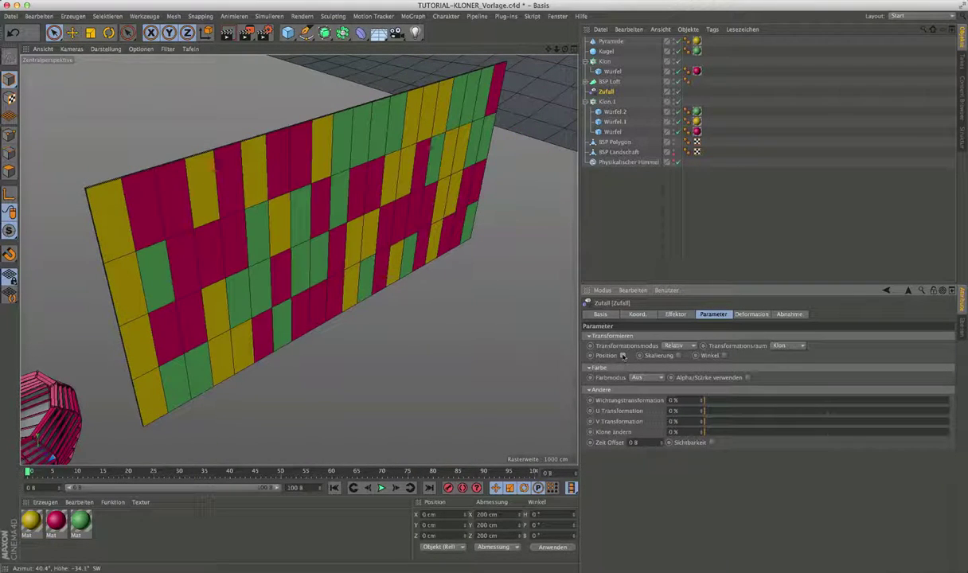
left_click(677, 355)
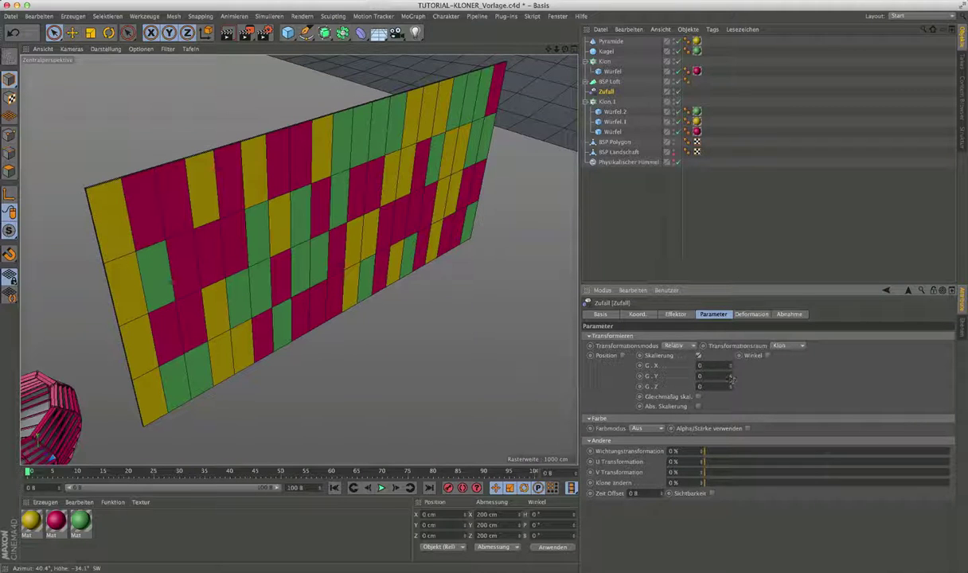
mouse_move(731, 378)
left_mouse_down()
mouse_move(731, 398)
mouse_move(730, 343)
mouse_move(730, 379)
left_mouse_up()
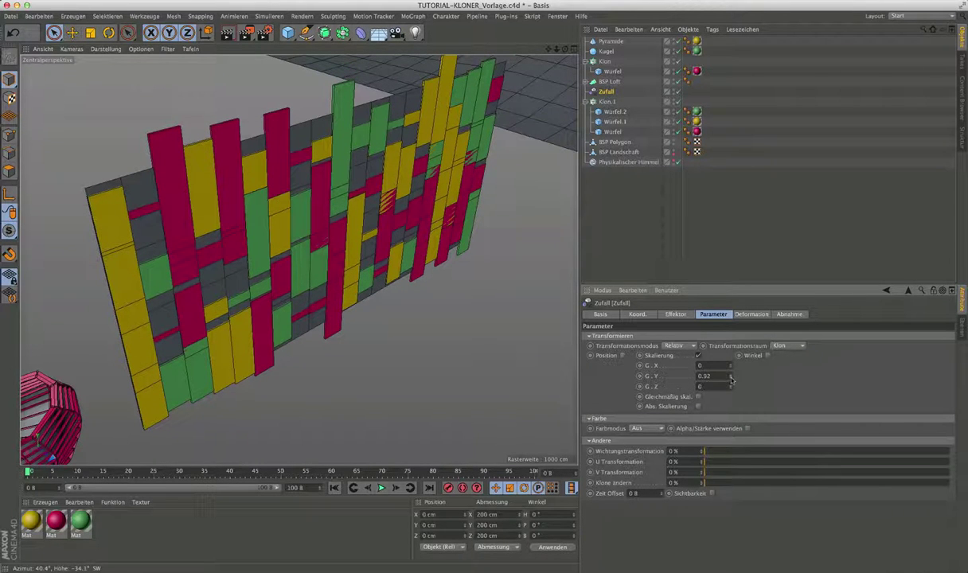
left_click(705, 376)
type("0")
key("Return")
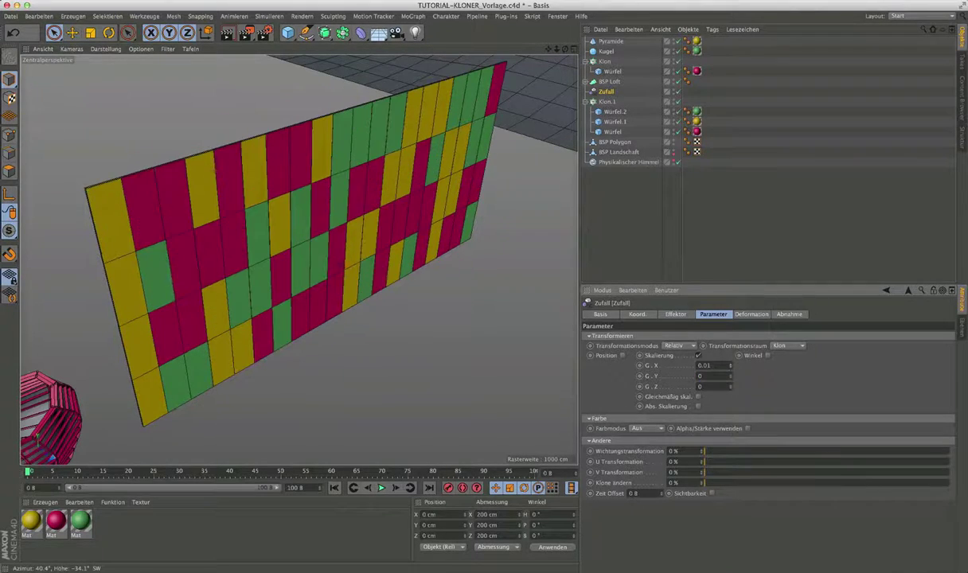
mouse_move(730, 365)
left_mouse_down()
mouse_move(730, 374)
mouse_move(731, 342)
left_mouse_up()
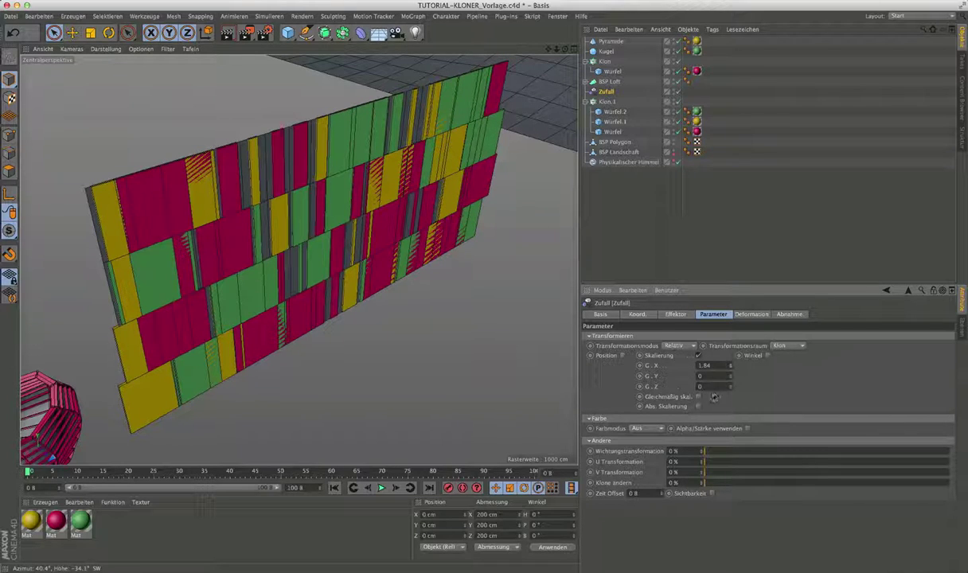
left_click(697, 356)
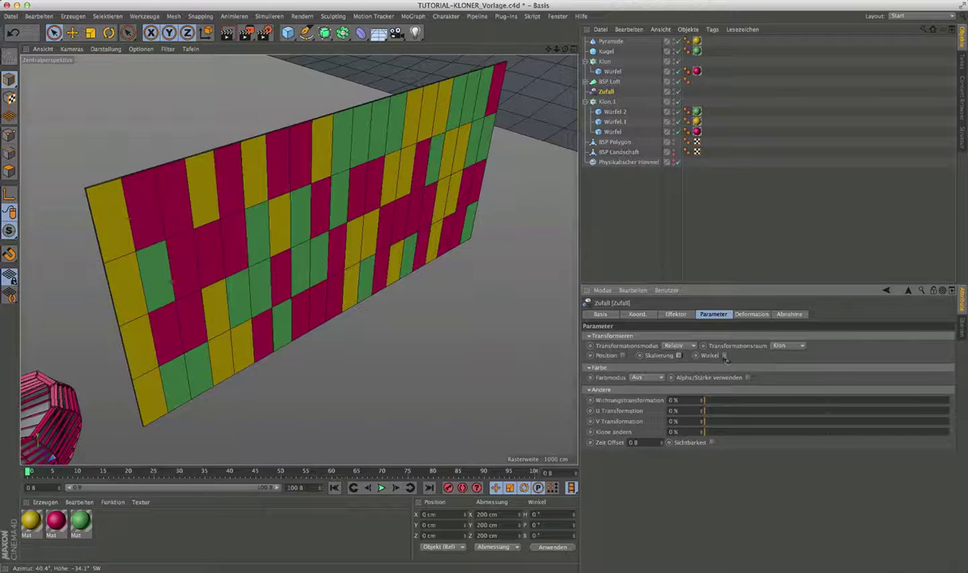
left_click(724, 354)
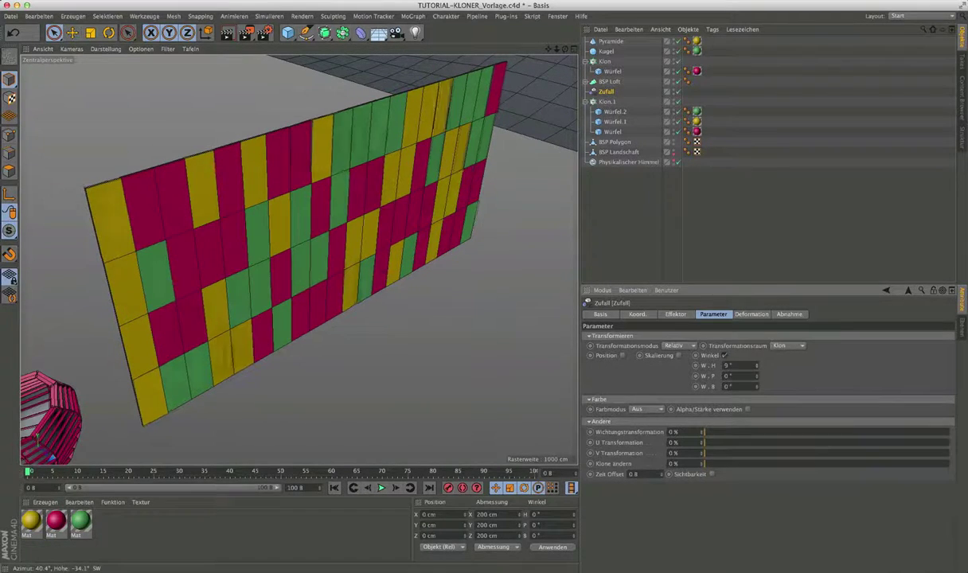
mouse_move(756, 366)
left_mouse_down()
mouse_move(757, 342)
mouse_move(757, 350)
left_mouse_up()
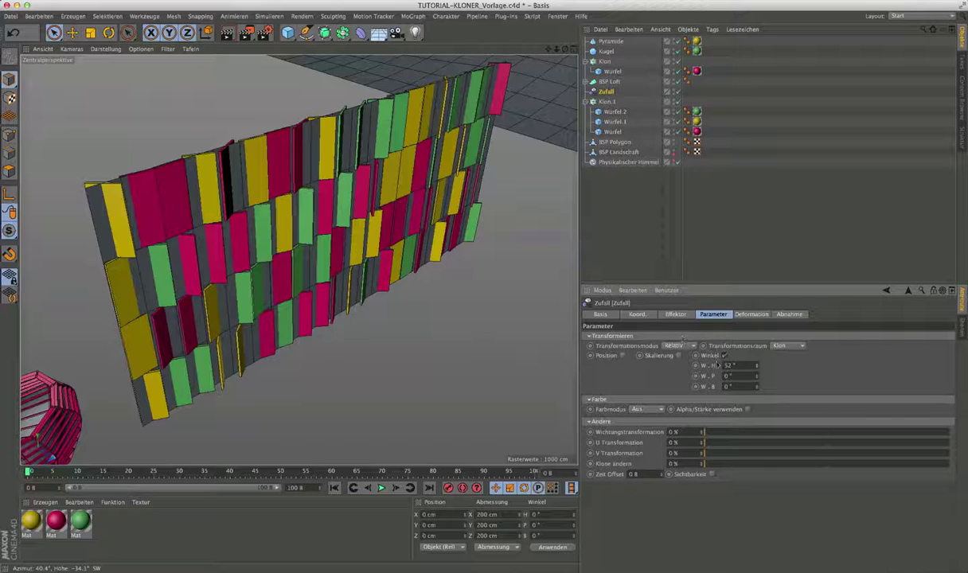
left_click(623, 355)
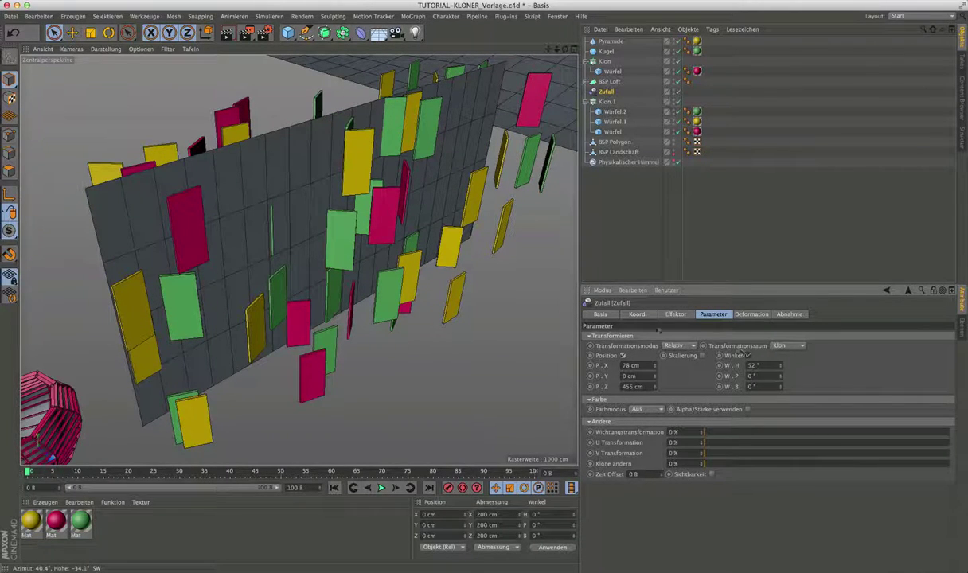
left_click(701, 356)
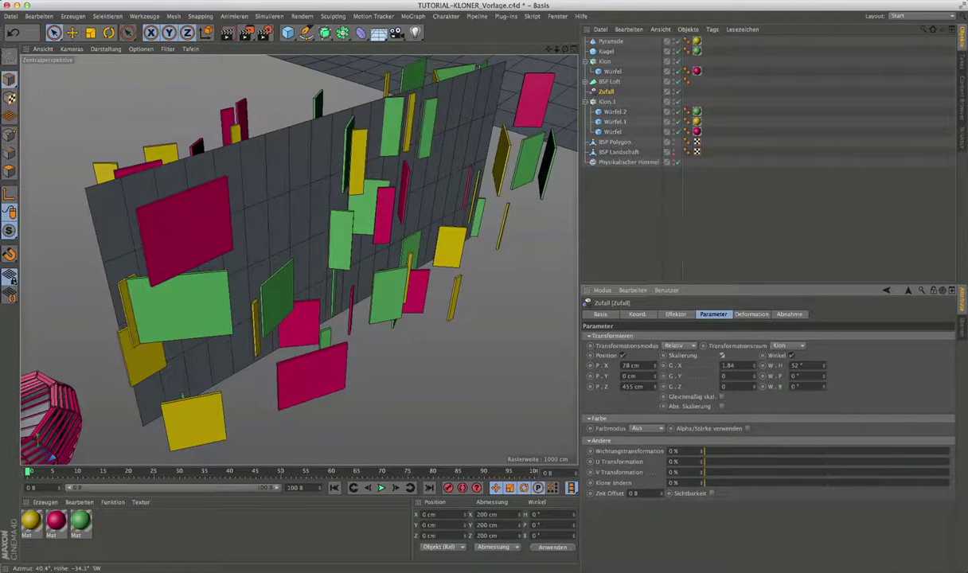
left_click(790, 355)
left_click(722, 356)
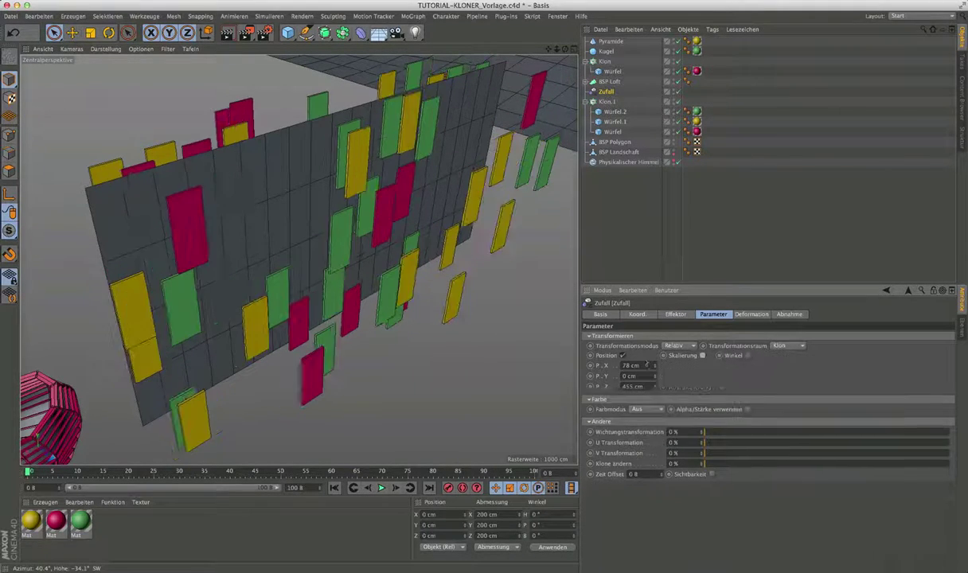
left_click(623, 354)
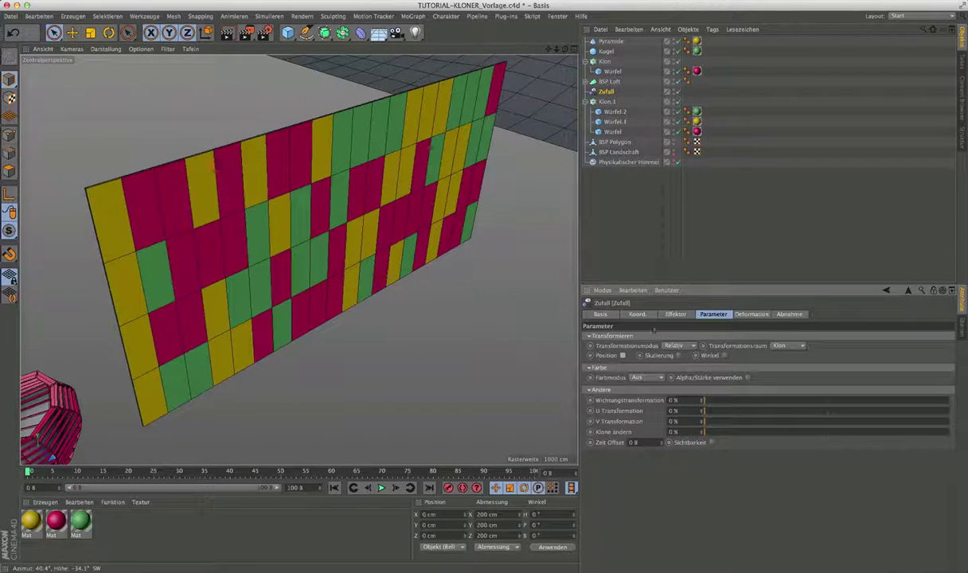
- Raise Zufall's Klone ändern to 100 % so the cloned cube is chosen fully at random
left_click_drag(388, 290, 299, 264, "alt")
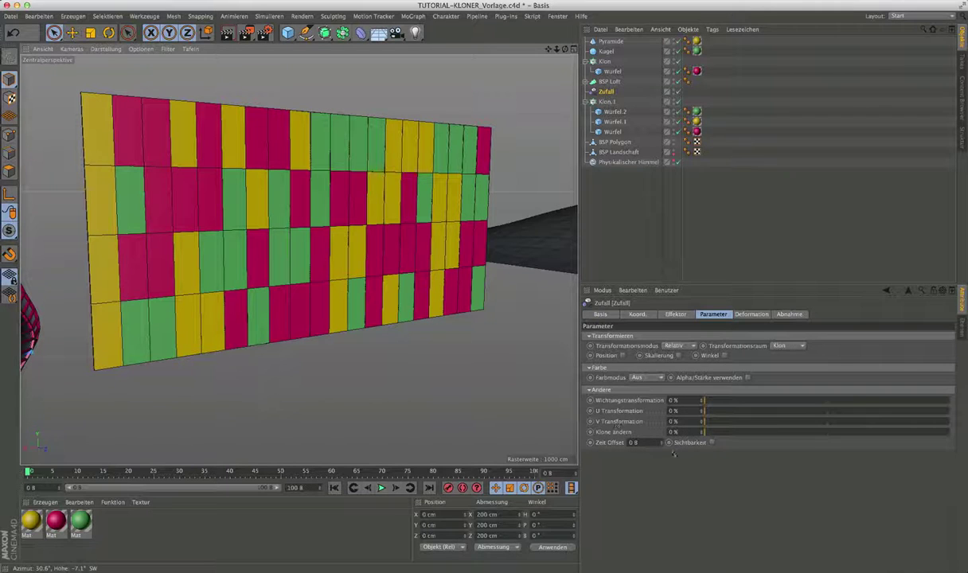
left_click_drag(704, 432, 963, 431)
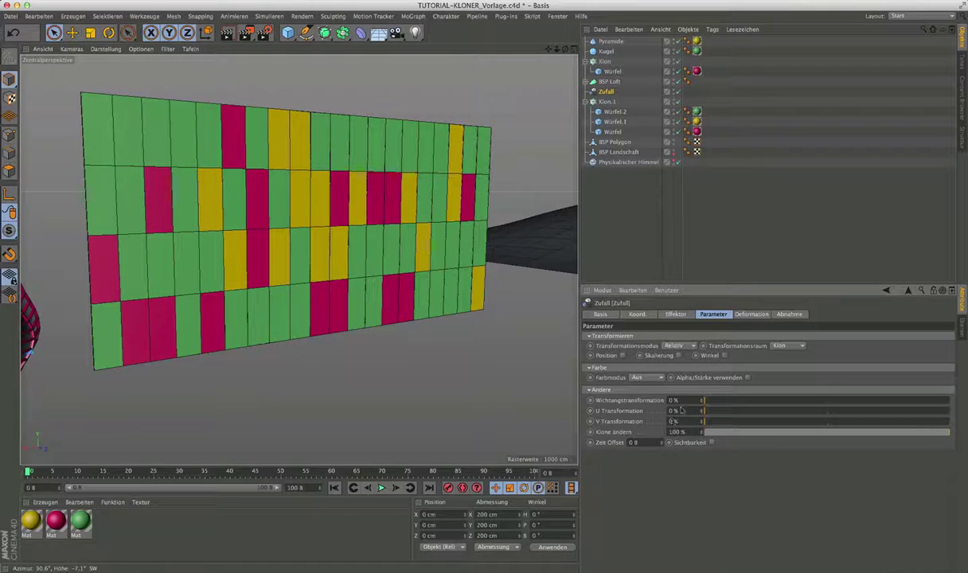
left_click(676, 314)
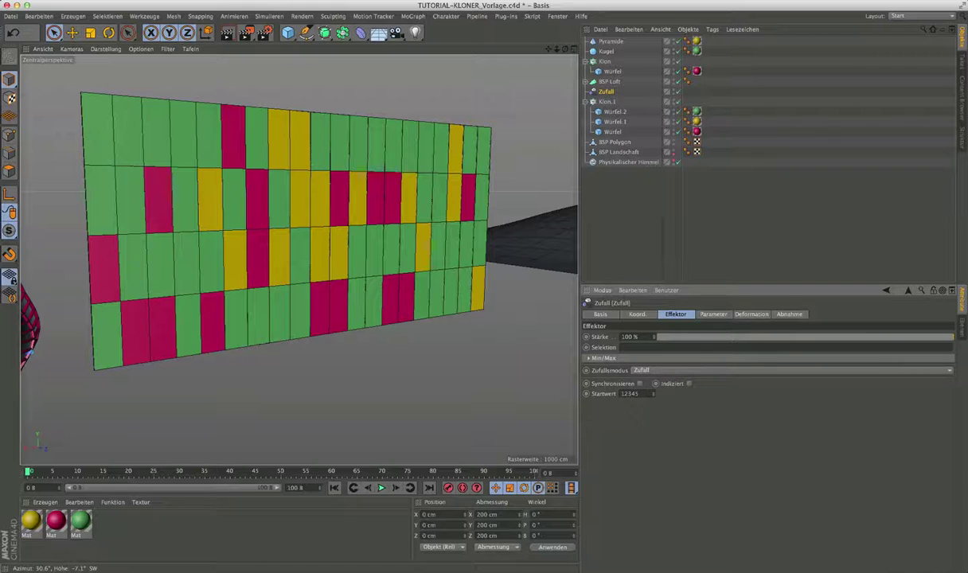
- Leave Zufallsmodus unchanged and raise Zufall's Startwert to 12355 for a new pattern
left_click(663, 371)
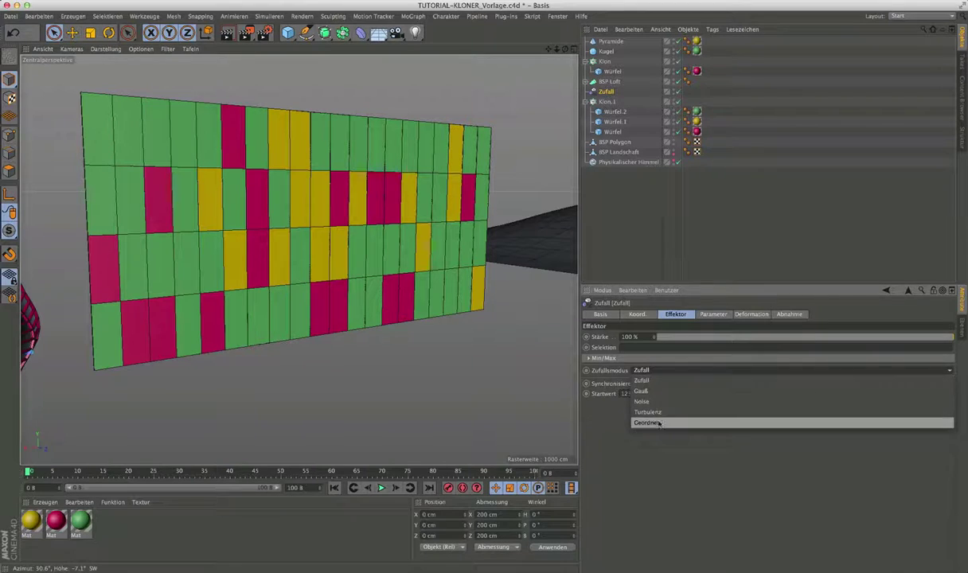
left_click(648, 437)
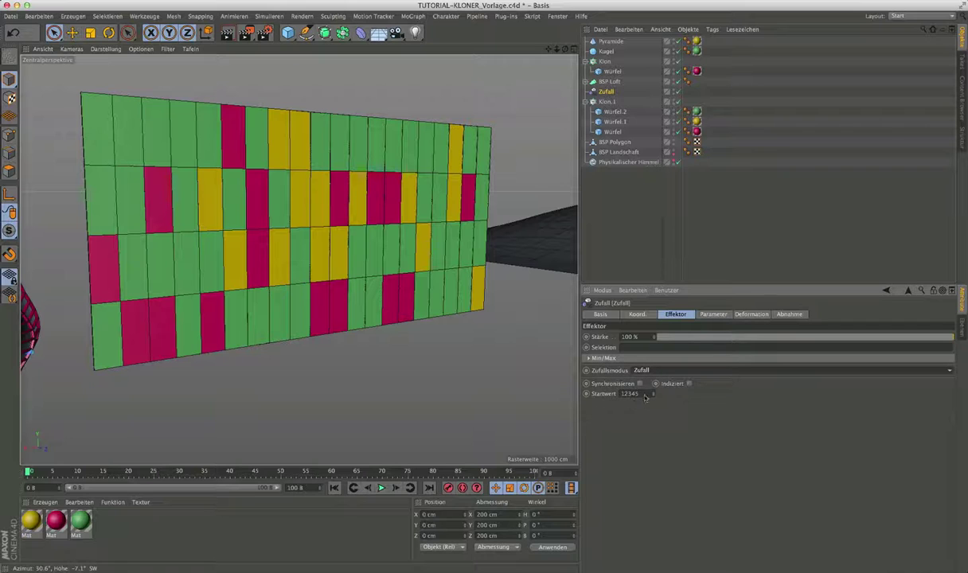
left_click(653, 392)
left_click(654, 391)
left_click(654, 391)
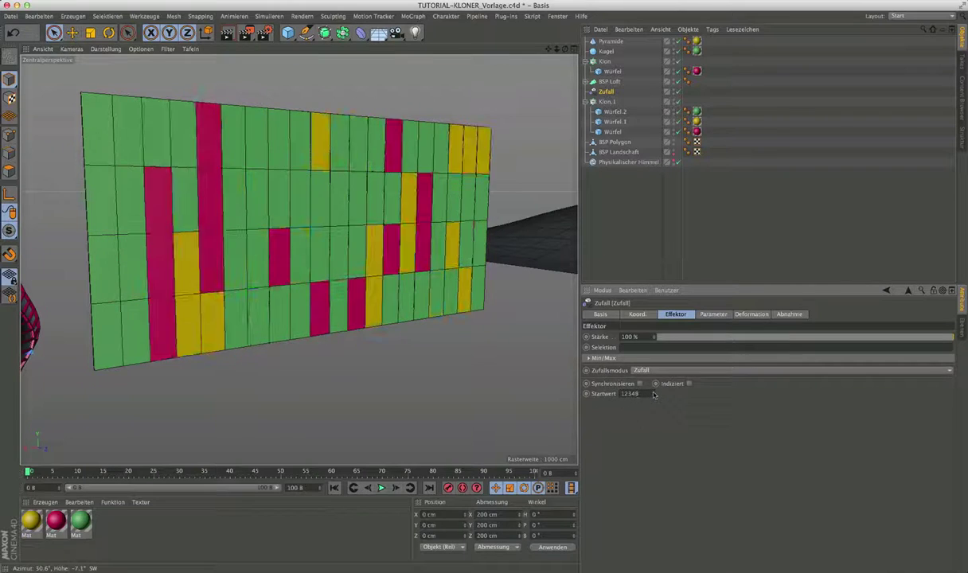
left_click(653, 392)
left_click(654, 391)
left_click(653, 391)
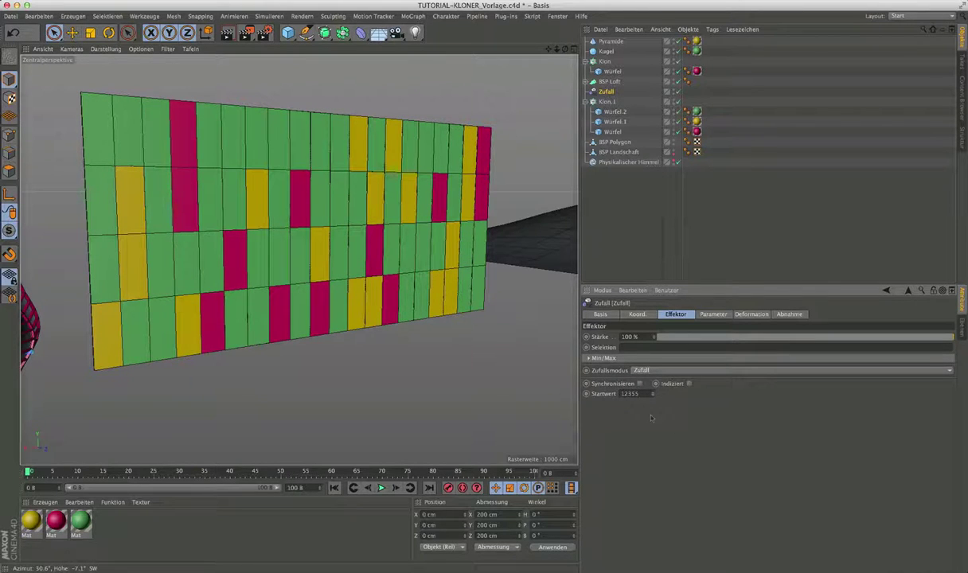
- Lower Klon.1's own seed to 123235, then reselect the Zufall effector
left_click(606, 103)
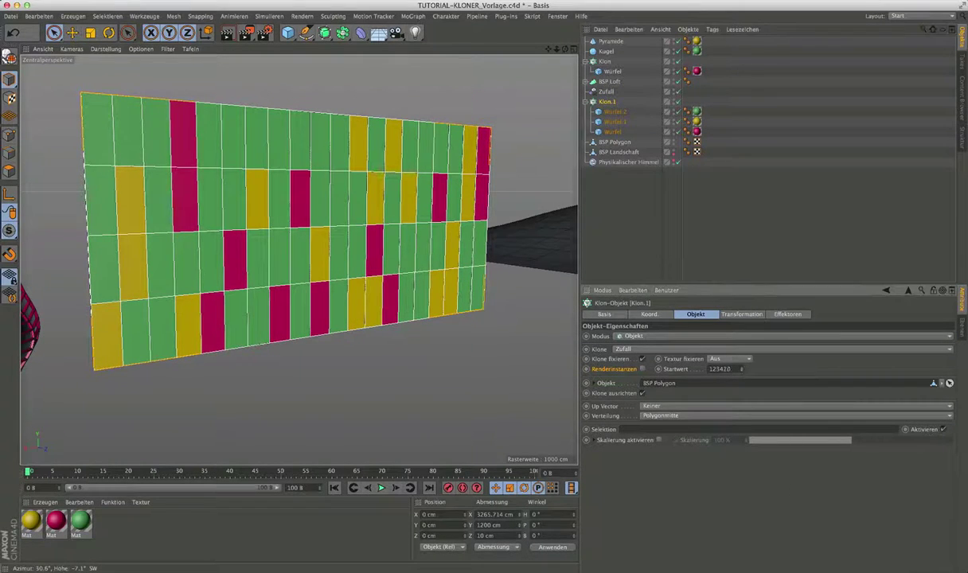
left_click_drag(741, 368, 743, 372)
left_click(605, 91)
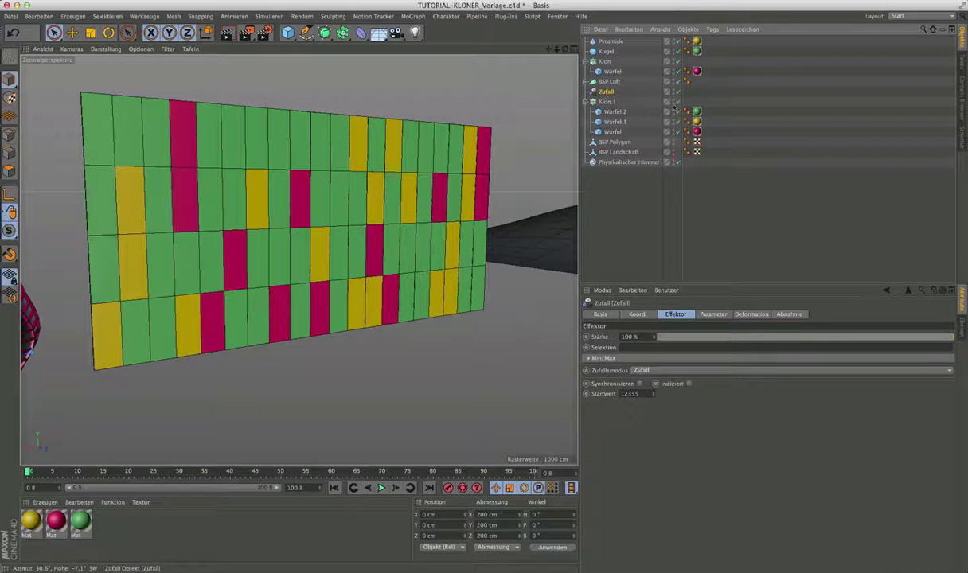
- Disable the Zufall effector and add a Shader effector to Klon.1, placed below Zufall
left_click(677, 91)
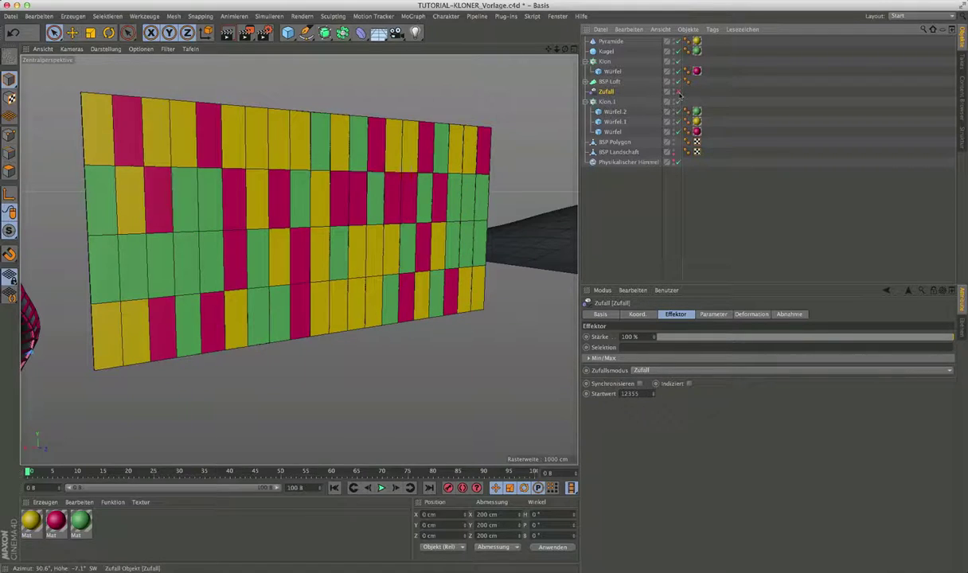
left_click(606, 102)
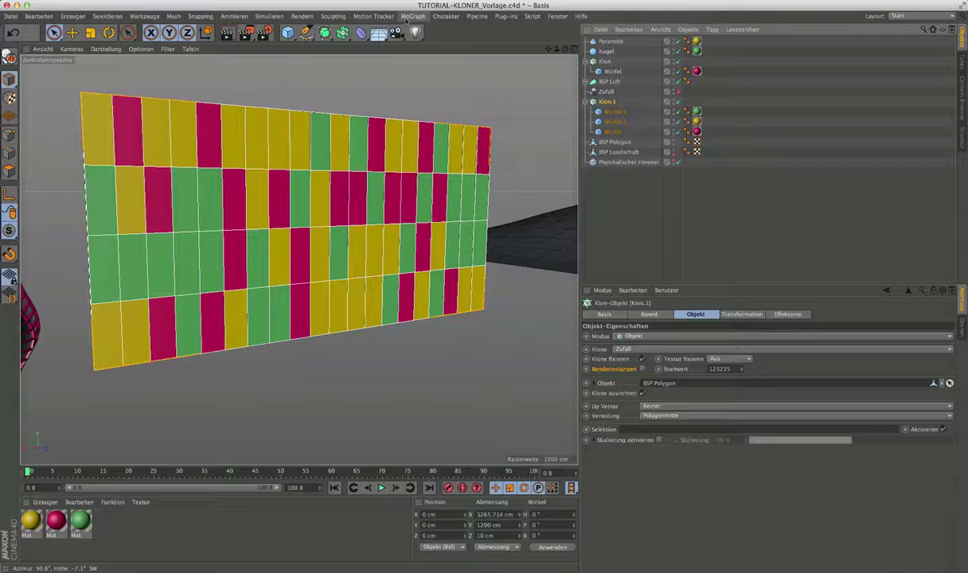
left_click(411, 17)
mouse_move(422, 31)
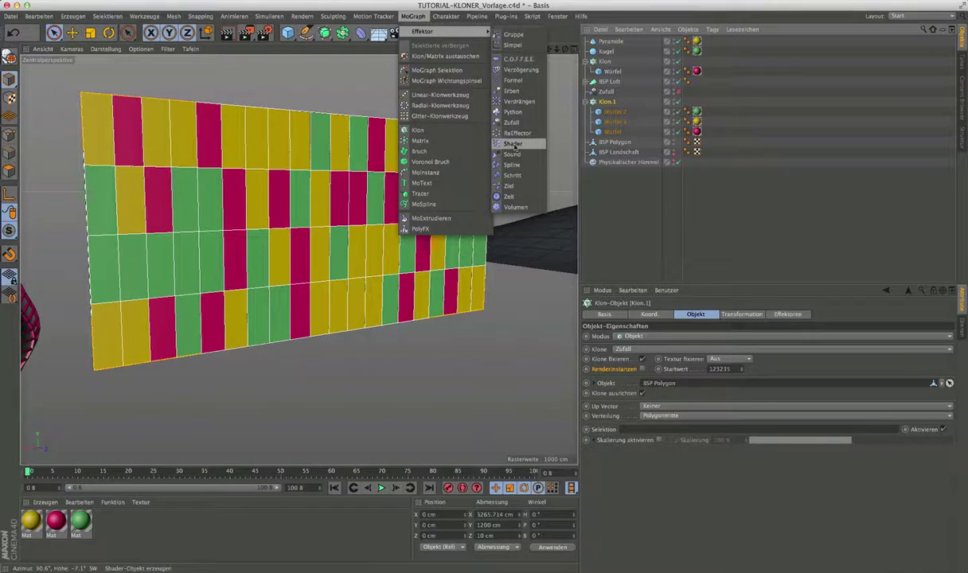
left_click(513, 144)
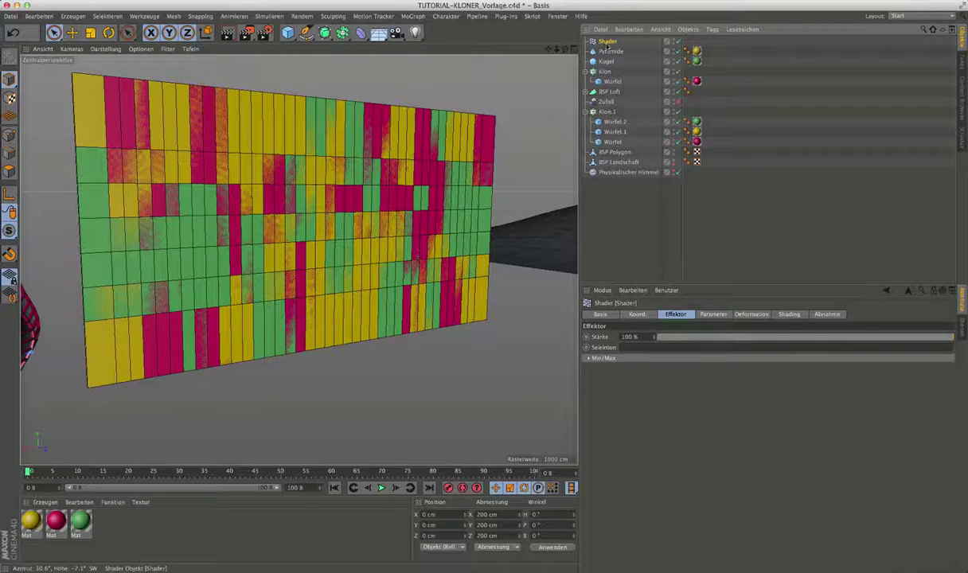
left_click_drag(603, 110, 604, 108)
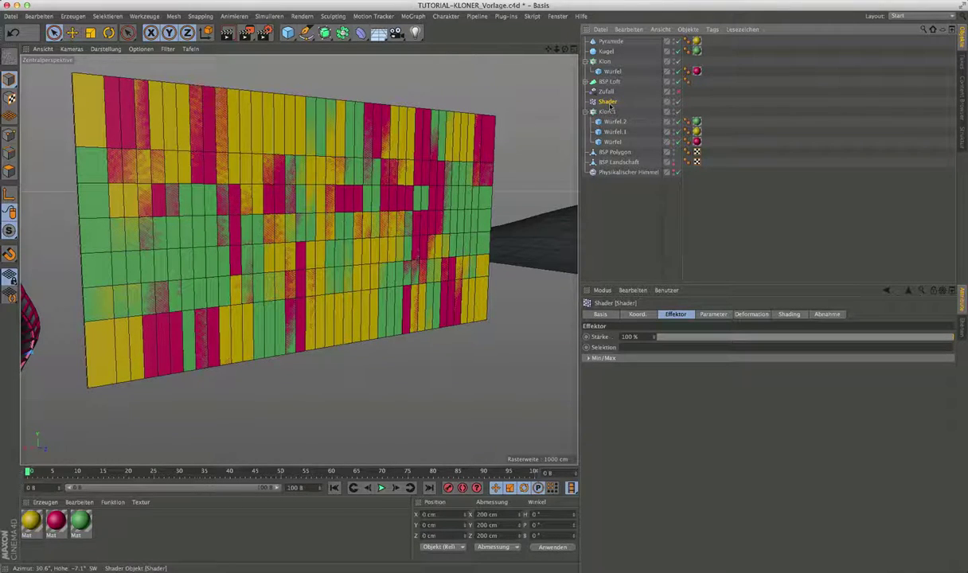
left_click(712, 315)
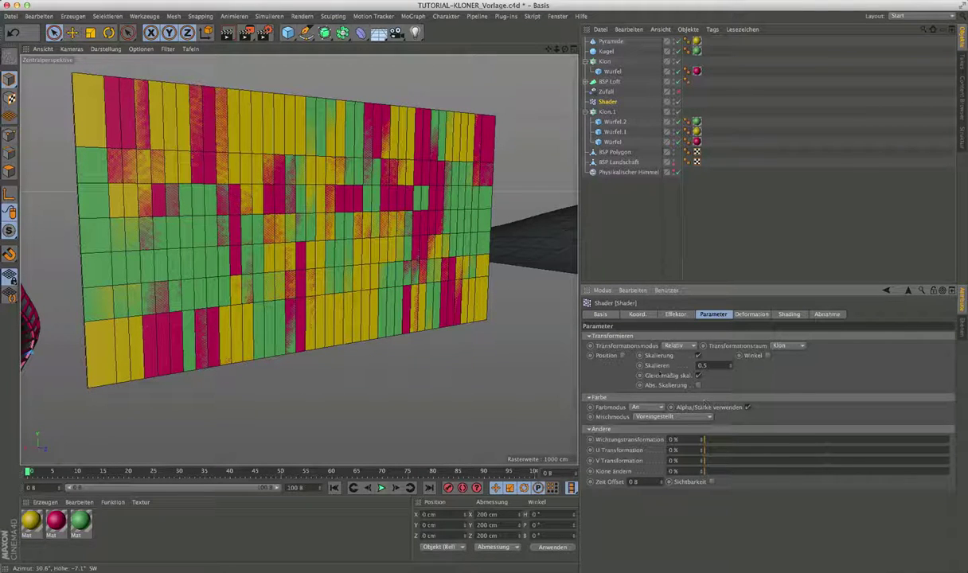
- Switch the Shader effector from scaling to rotation, with the heading at about 67°
left_click(698, 357)
left_click(698, 356)
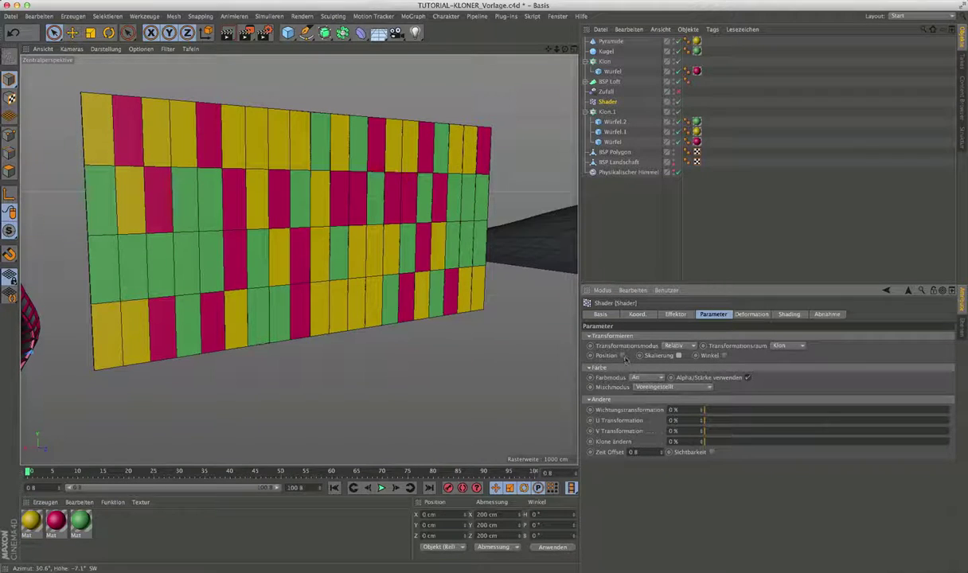
left_click(723, 355)
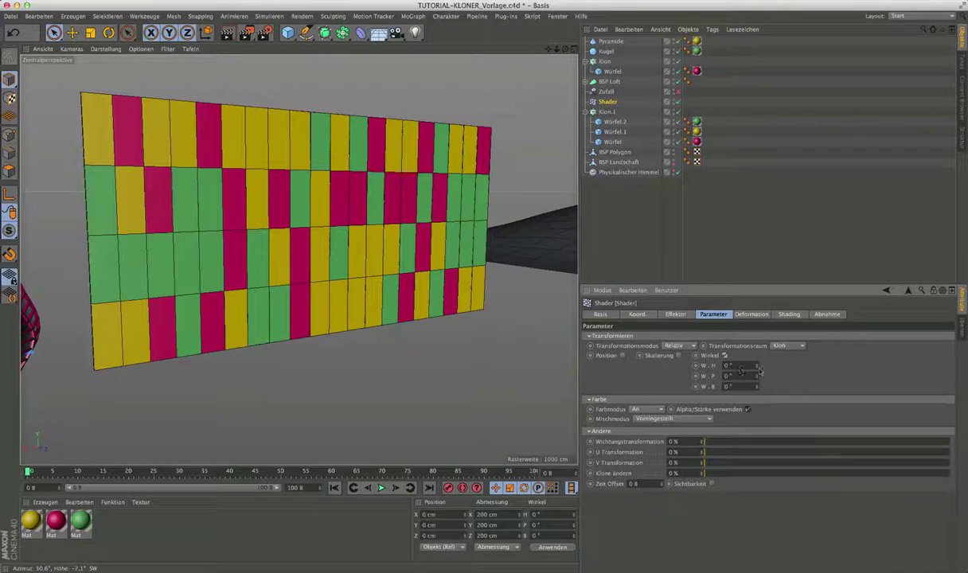
mouse_move(757, 366)
left_mouse_down()
mouse_move(796, 366)
mouse_move(753, 365)
left_mouse_up()
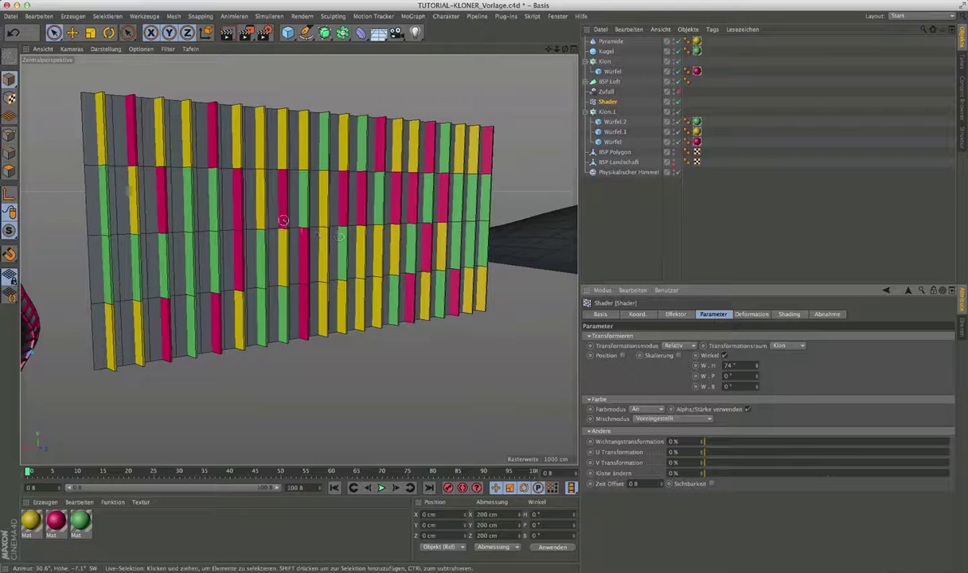
mouse_move(271, 210)
left_mouse_down("alt")
mouse_move(284, 180)
mouse_move(267, 230)
mouse_move(299, 259)
left_mouse_up("alt")
middle_click_drag(298, 259, 365, 290, "alt")
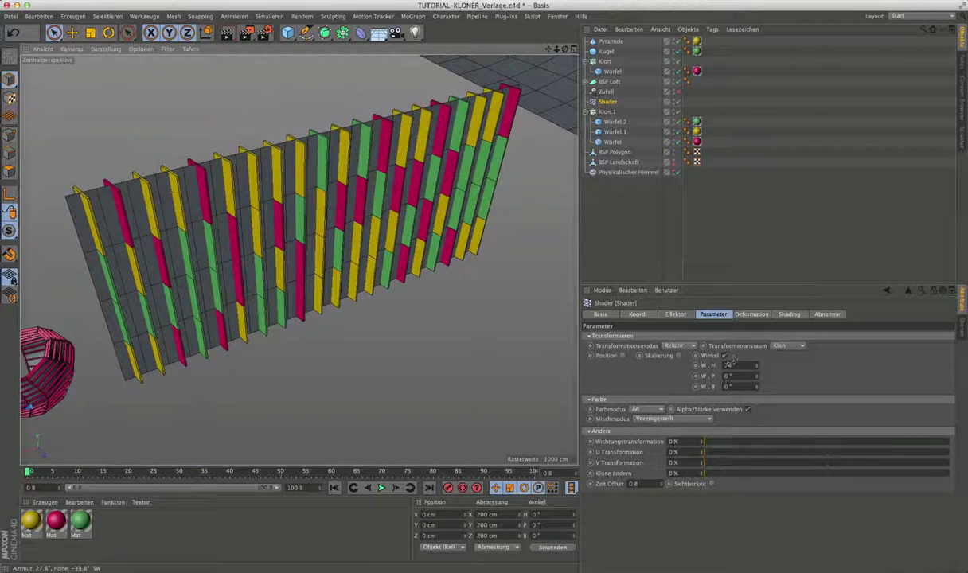
left_click_drag(756, 366, 756, 365)
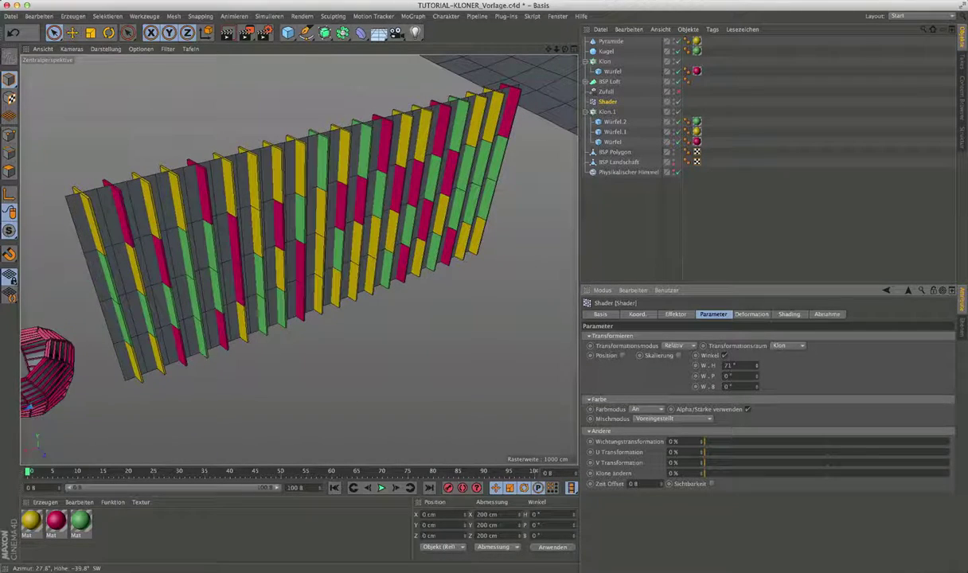
- Try a -62 cm position offset, then turn position off and fine-tune the heading angle
left_click(623, 355)
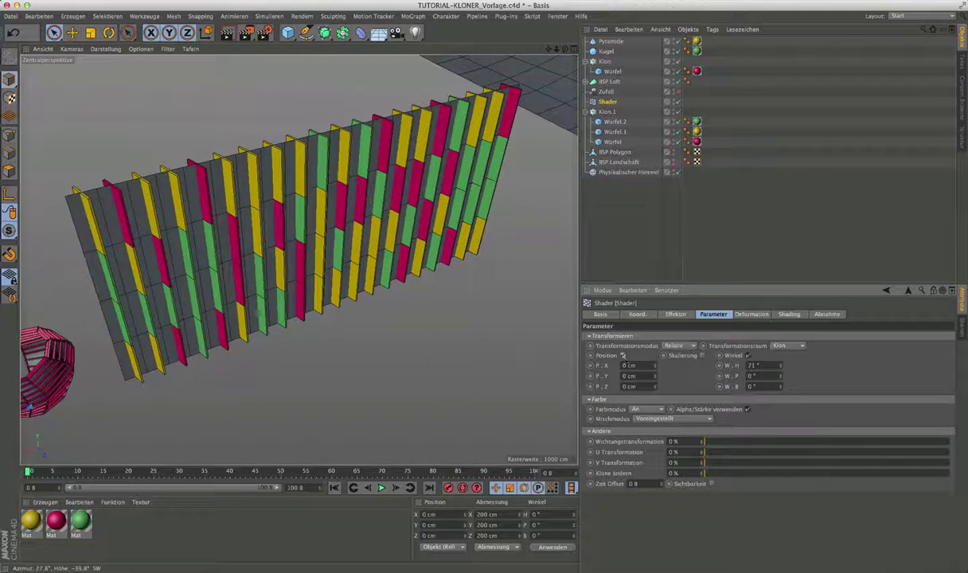
left_click_drag(654, 366, 655, 365)
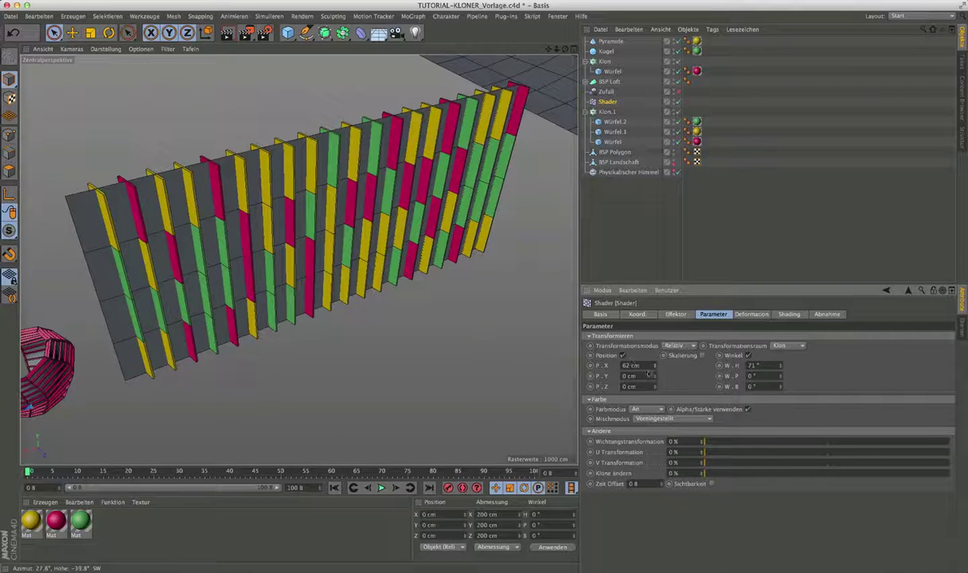
left_click(622, 355)
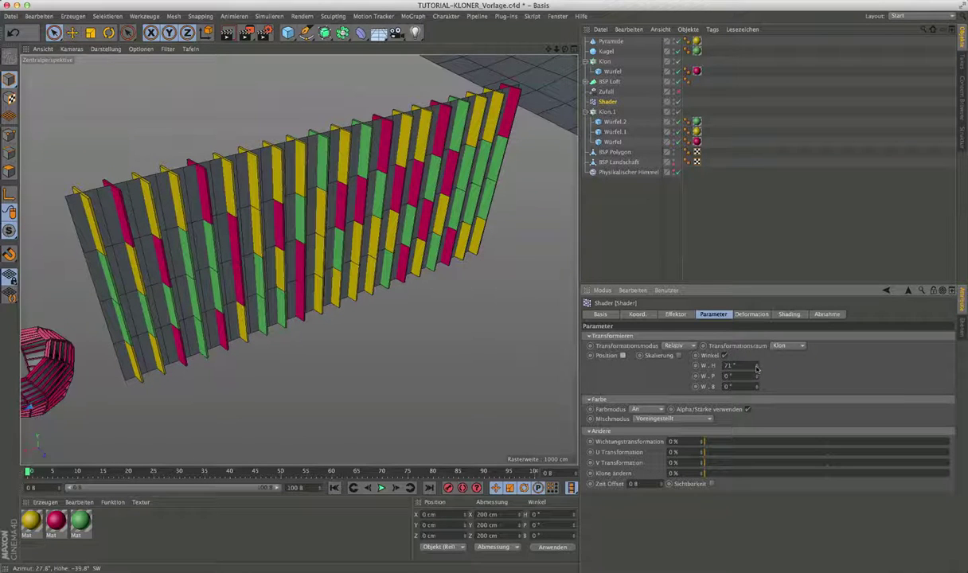
mouse_move(754, 367)
left_mouse_down()
mouse_move(755, 359)
mouse_move(754, 368)
left_mouse_up()
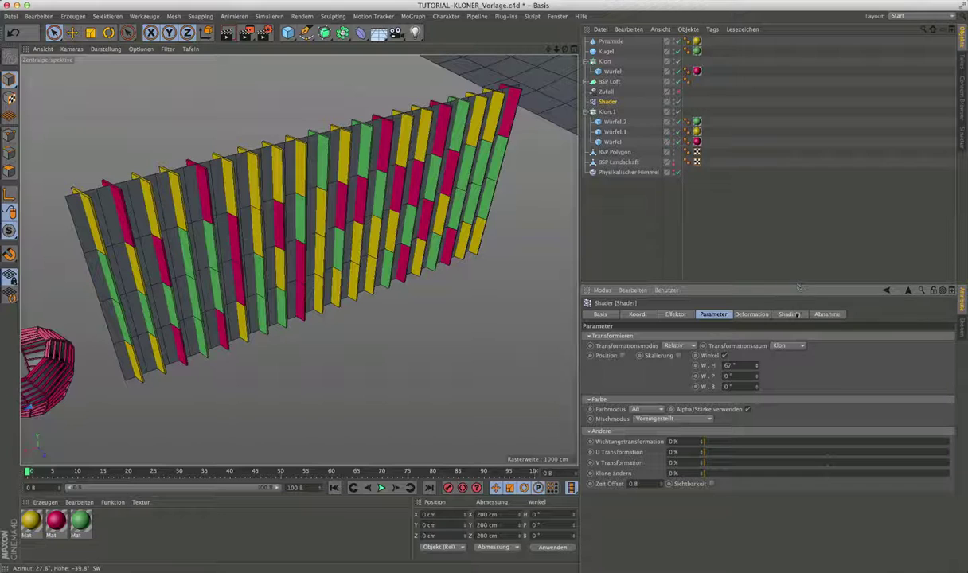
- Assign a Farbverlauf gradient as the Shader effector's shader
left_click(786, 316)
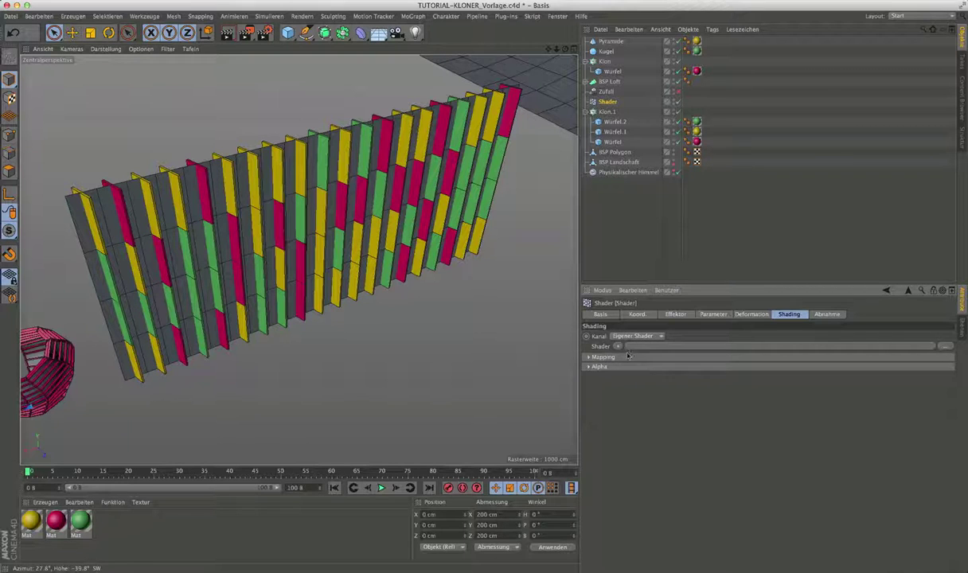
left_click(619, 346)
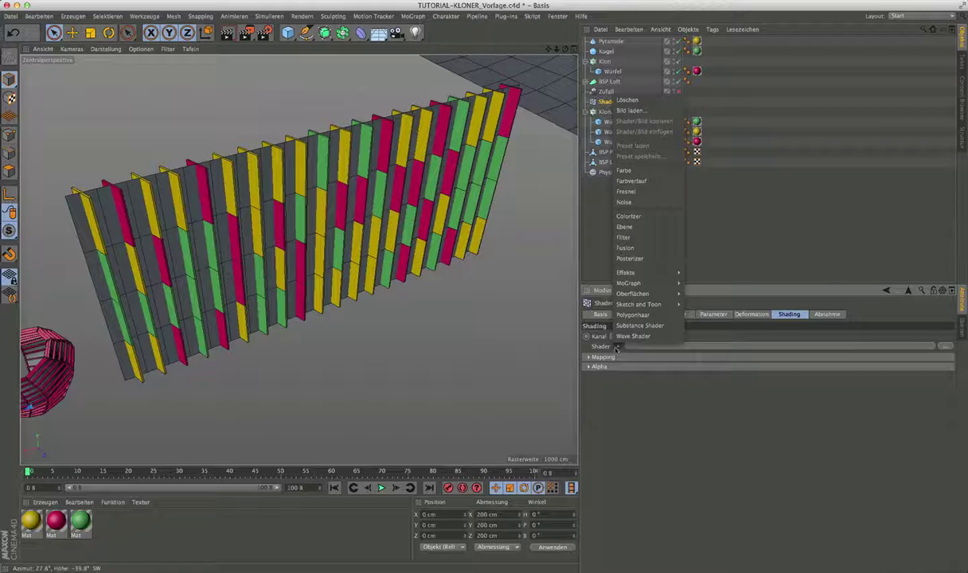
left_click(629, 182)
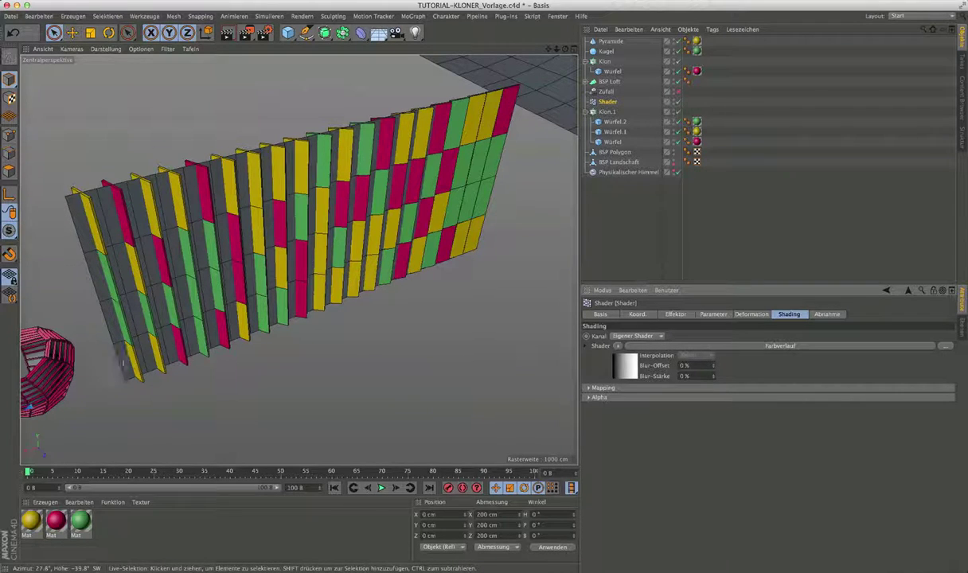
- Set the heading rotation to 90° and open the Farbverlauf shader's own settings
left_click(713, 314)
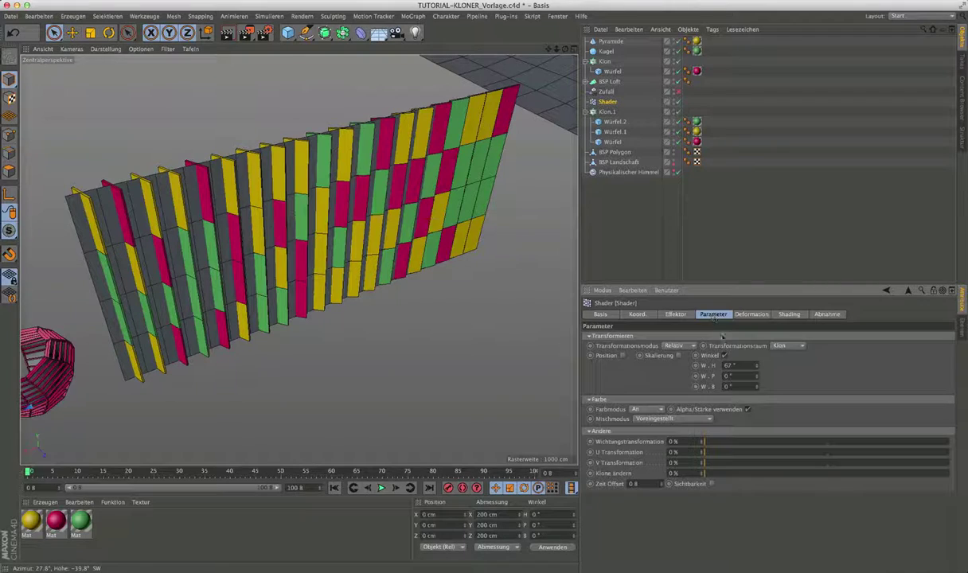
left_click(728, 365)
type("90")
key("Return")
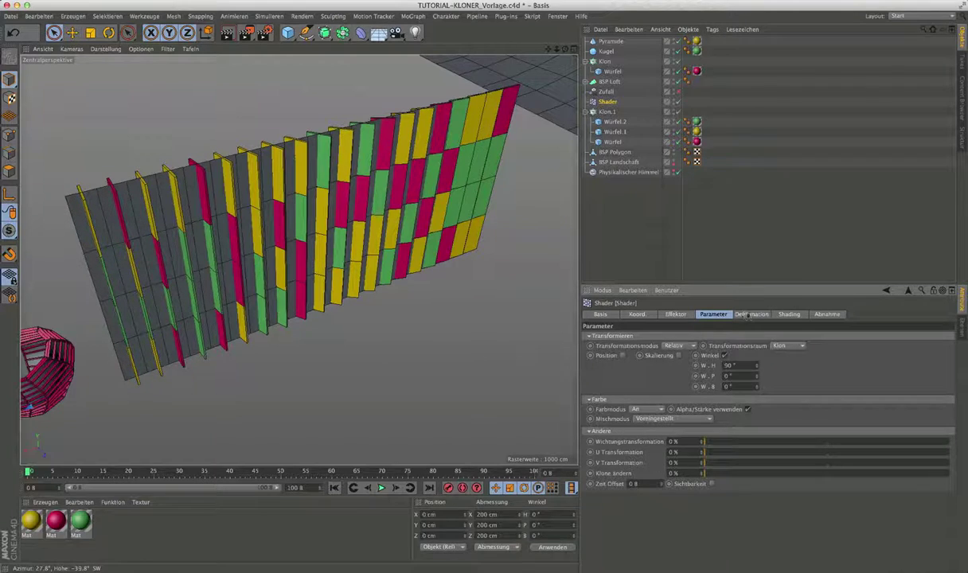
left_click(787, 314)
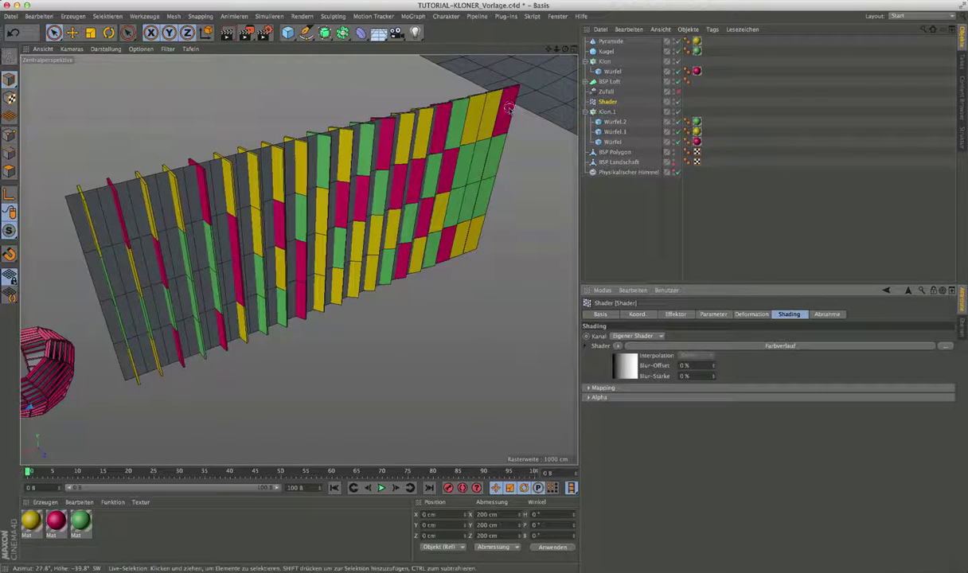
left_click_drag(501, 107, 489, 115, "alt")
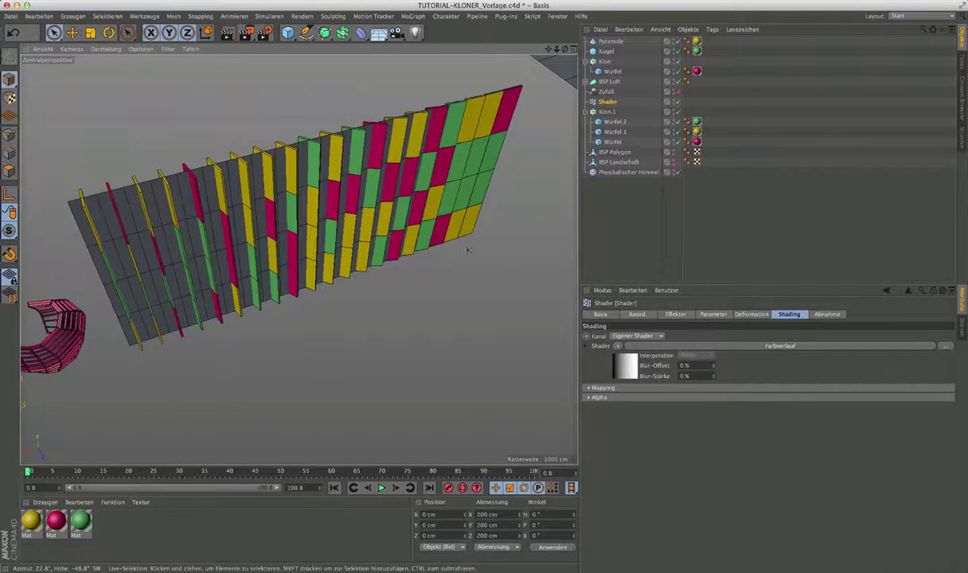
left_click(624, 365)
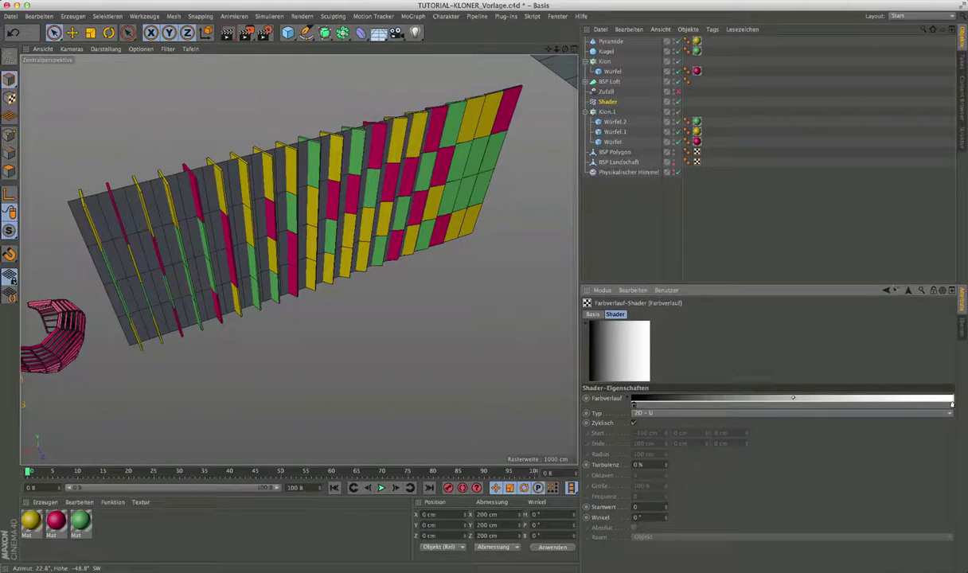
- Move the black gradient knot right and the white end knot left to sharpen the transition
left_click(908, 290)
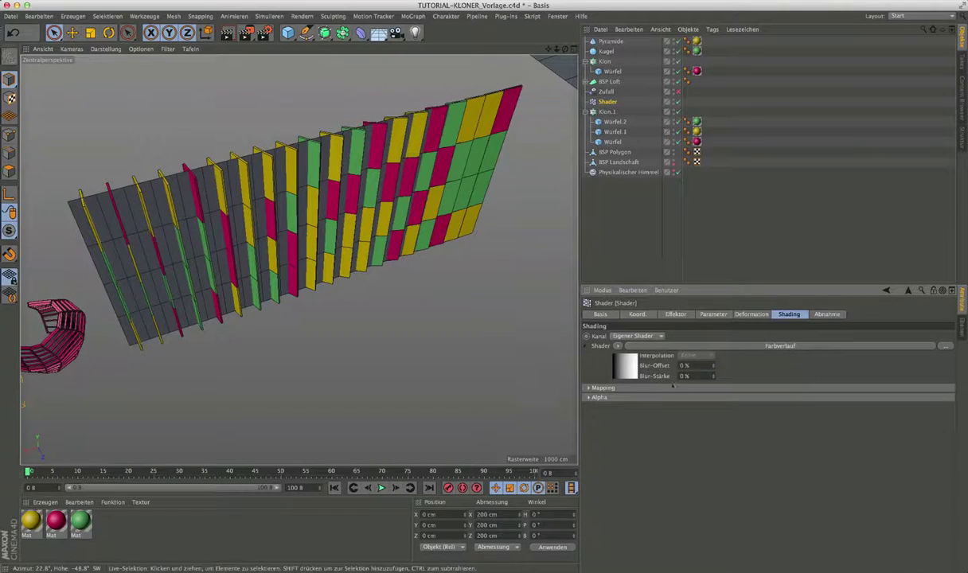
left_click(630, 368)
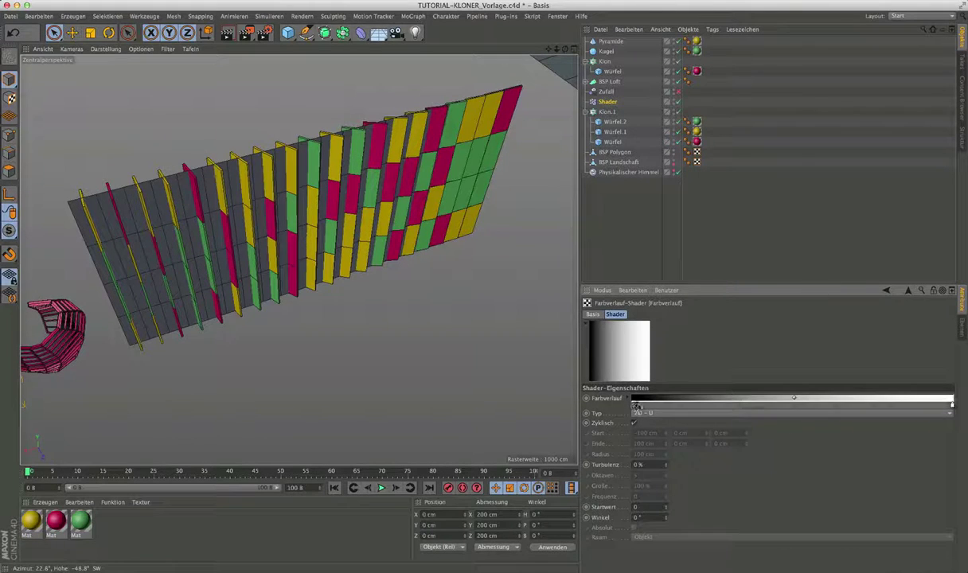
left_click_drag(633, 405, 699, 406)
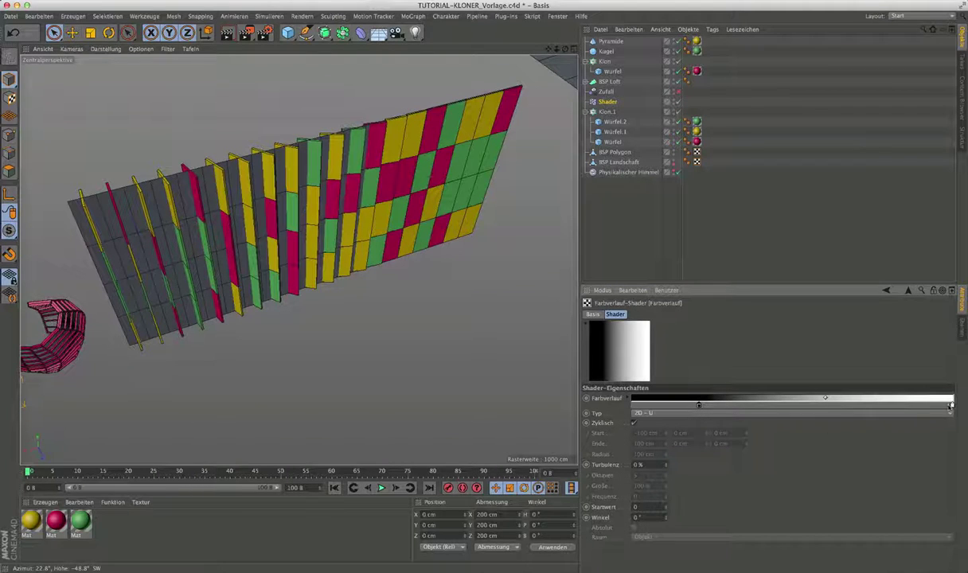
left_click_drag(952, 405, 831, 405)
left_click_drag(699, 405, 744, 405)
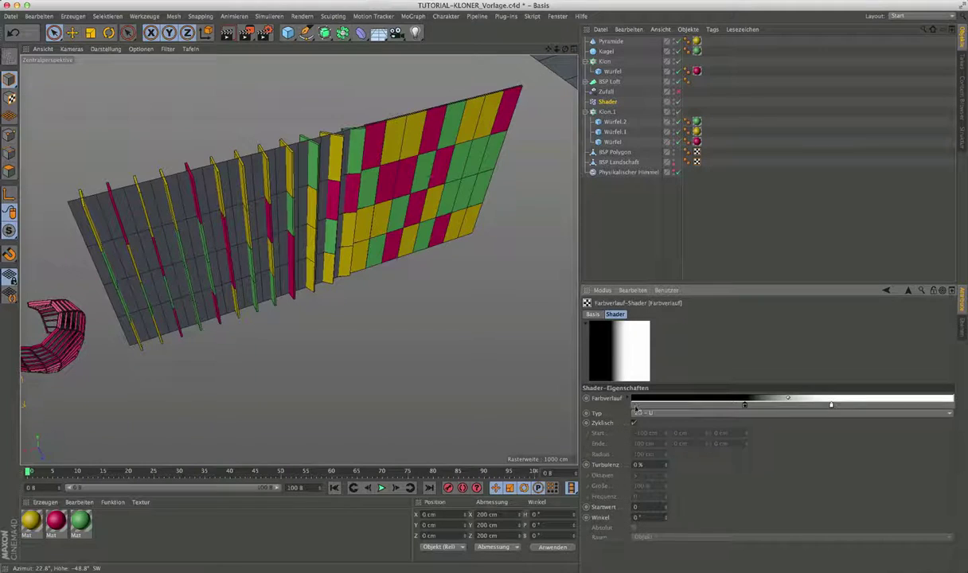
- Add a white knot at the gradient's left end, making it white–black–white
left_click(635, 405)
double_click(634, 404)
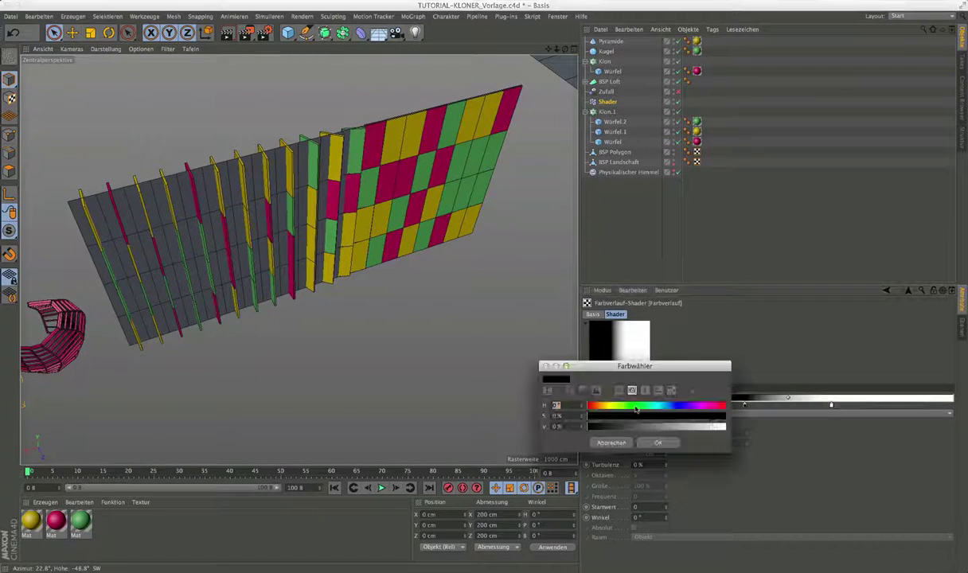
left_click_drag(593, 426, 736, 428)
left_click(673, 444)
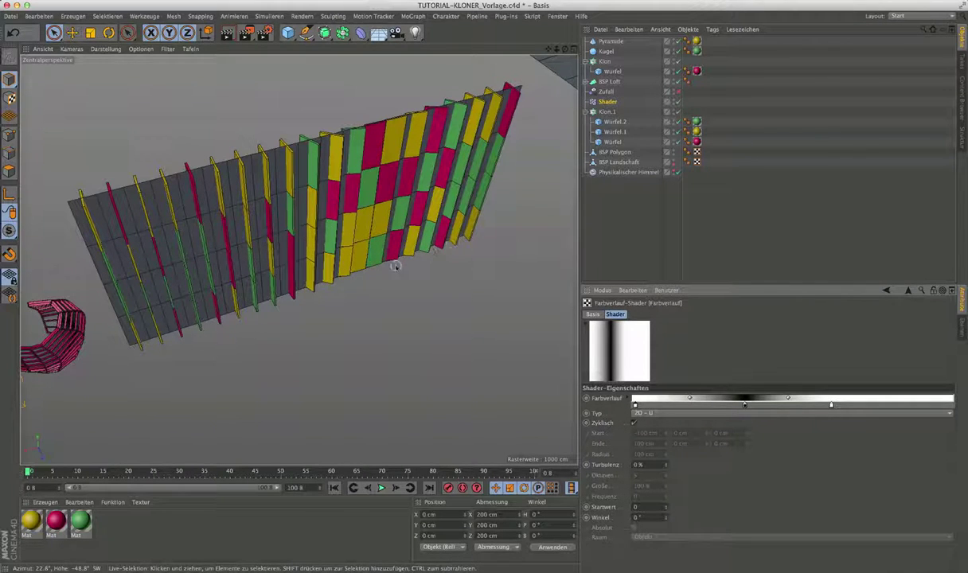
mouse_move(374, 251)
left_mouse_down("alt")
mouse_move(352, 247)
mouse_move(355, 157)
left_mouse_up("alt")
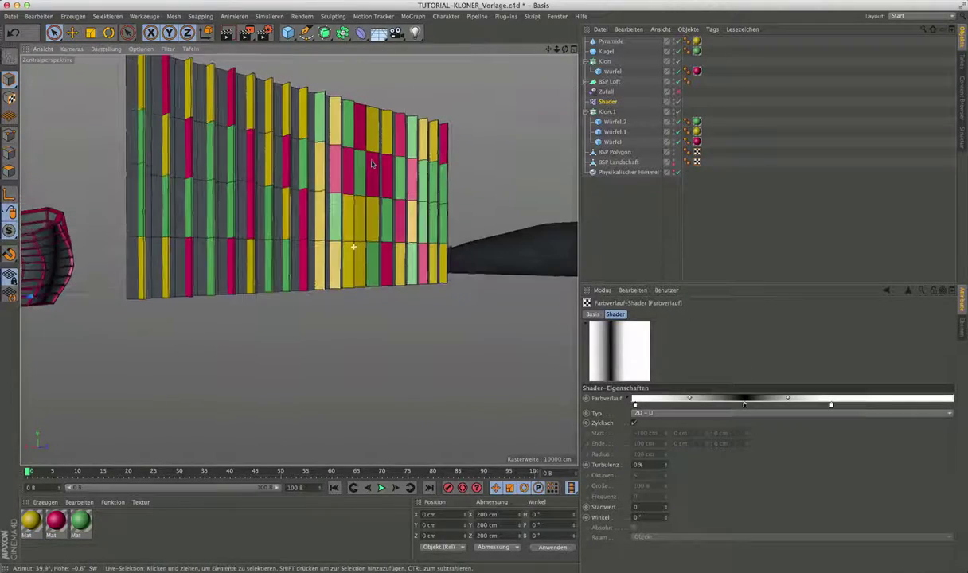
mouse_move(367, 208)
left_mouse_down("alt")
mouse_move(223, 230)
mouse_move(144, 219)
left_mouse_up("alt")
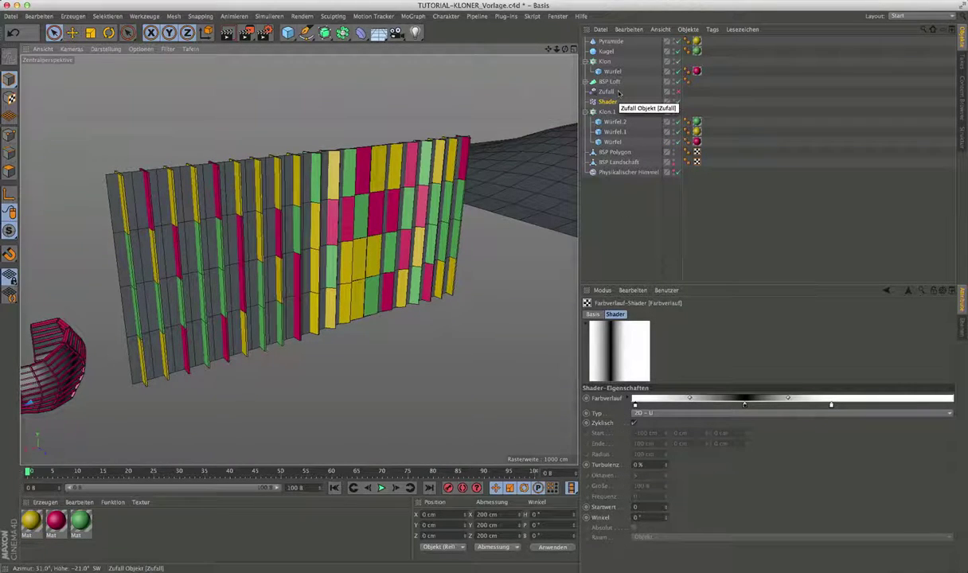
- Shift the gradient's leftmost colour stop to the right
left_click(608, 102)
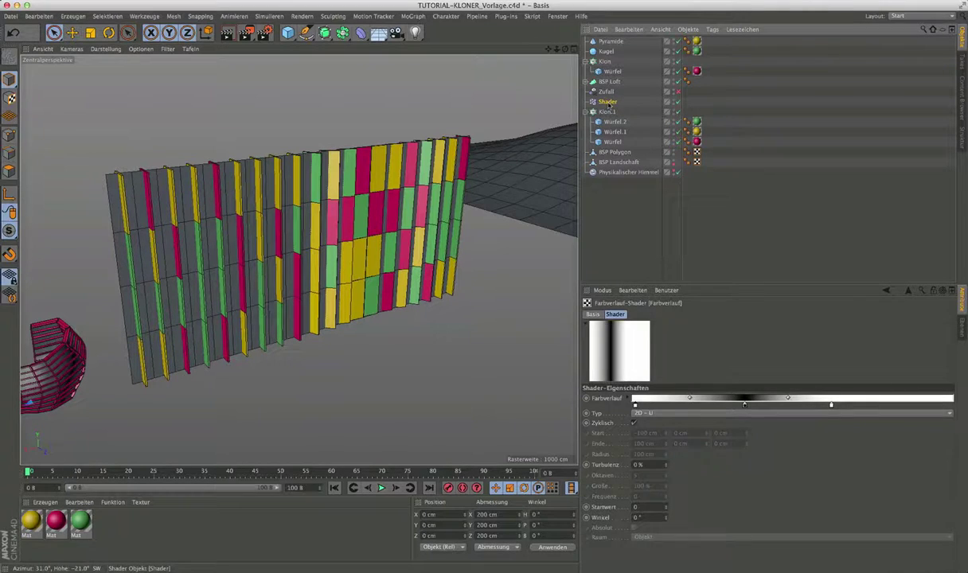
left_click(614, 362)
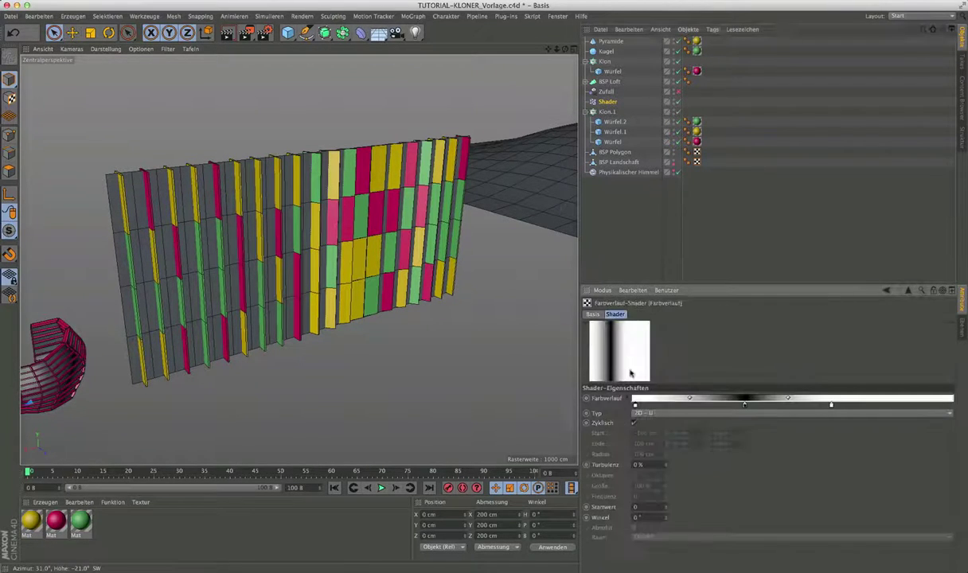
mouse_move(634, 404)
left_mouse_down()
mouse_move(678, 406)
mouse_move(663, 406)
left_mouse_up()
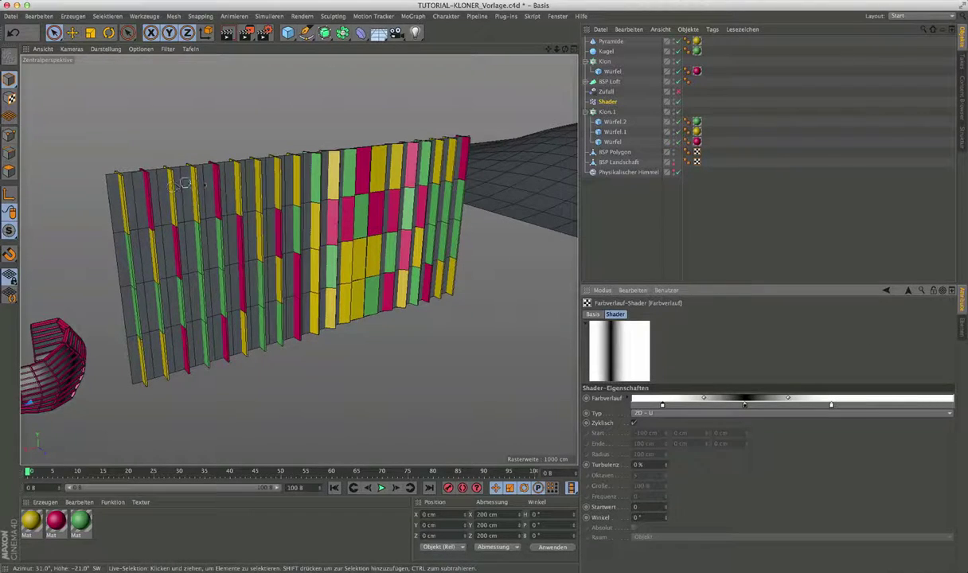
- Turn off the Shader effector's rotation (Winkel) so the wall lies flat
left_click(908, 291)
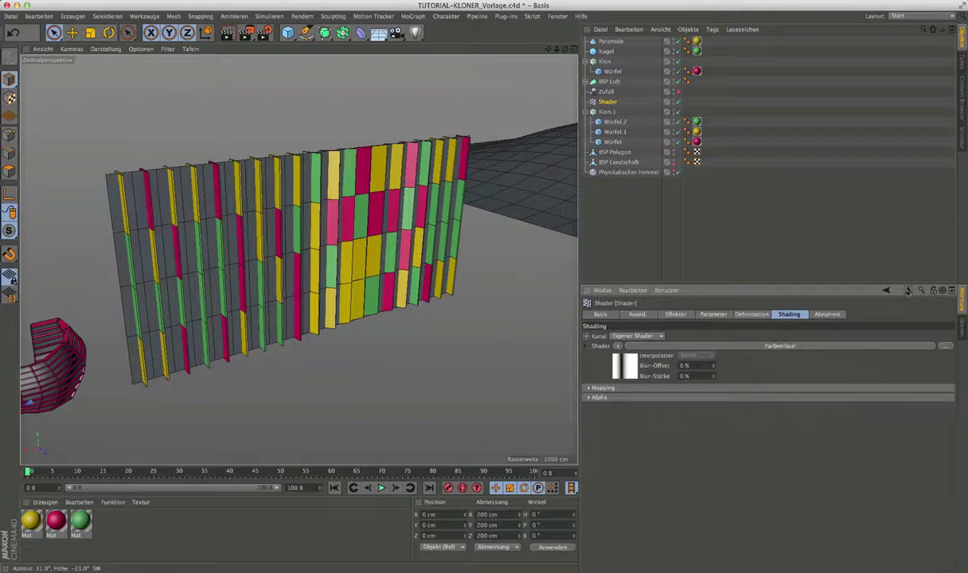
left_click(714, 314)
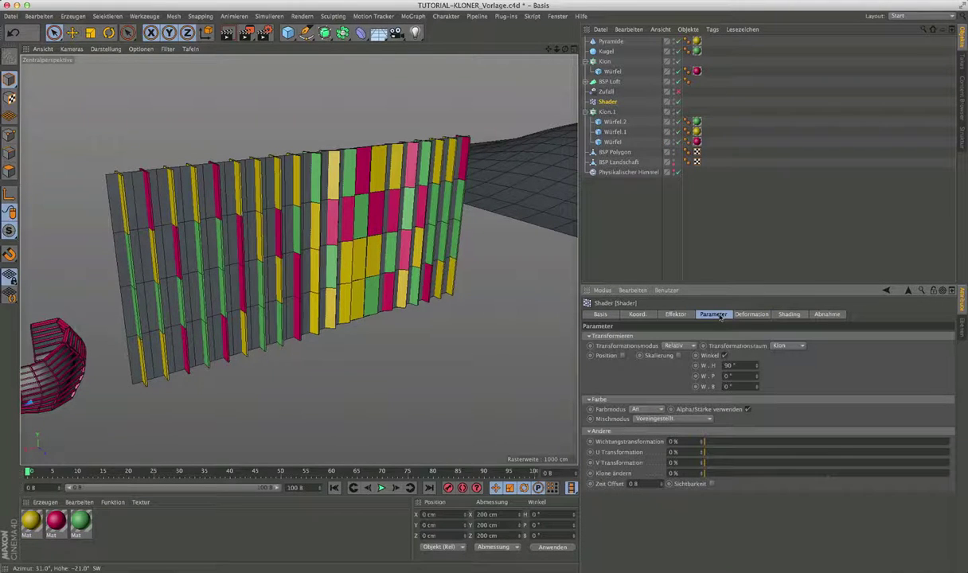
left_click(723, 356)
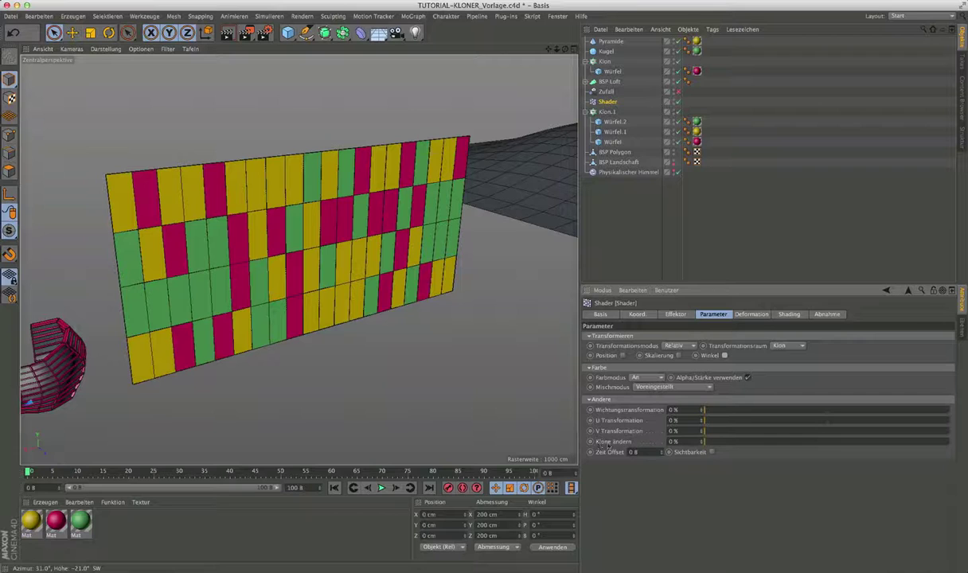
- Test the Klone ändern slider at higher values, then reset it to 0 %
mouse_move(705, 442)
left_mouse_down()
mouse_move(919, 461)
mouse_move(706, 451)
mouse_move(945, 443)
left_mouse_up()
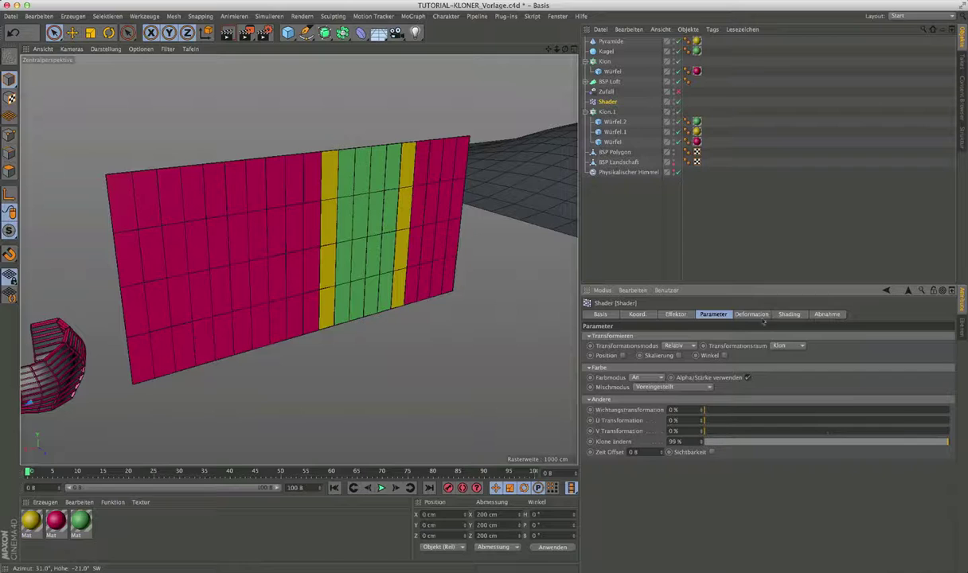
left_click(788, 316)
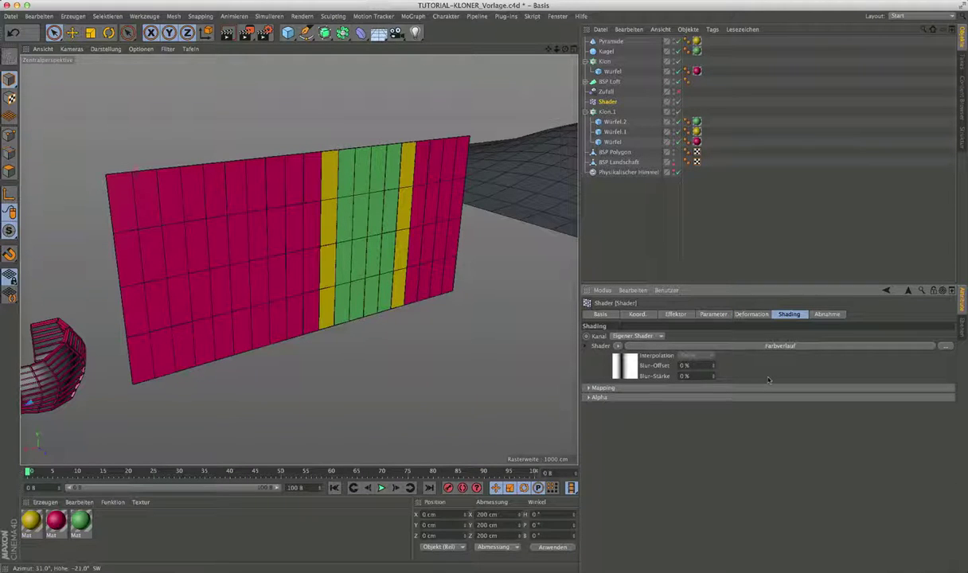
left_click(720, 315)
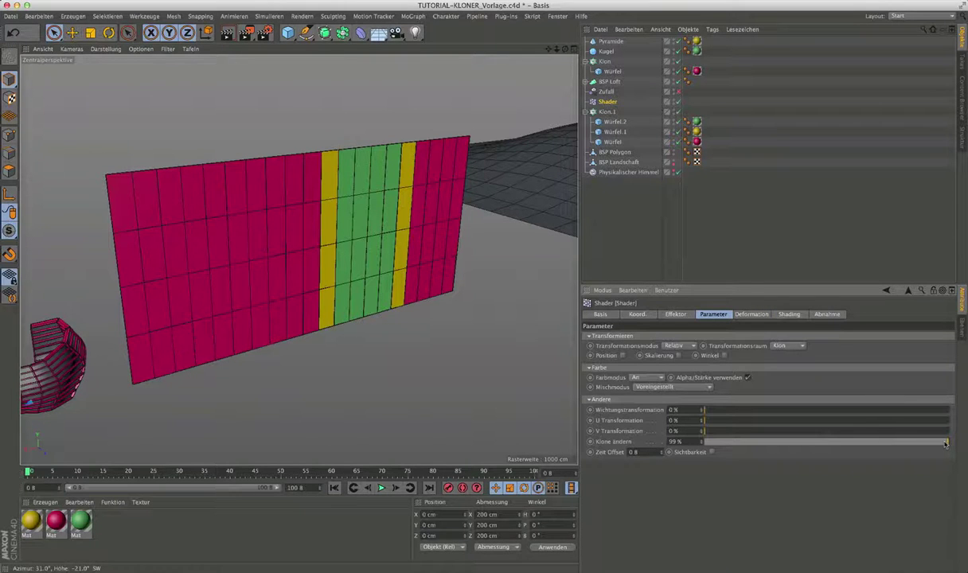
mouse_move(945, 444)
left_mouse_down()
mouse_move(734, 440)
mouse_move(846, 446)
left_mouse_up()
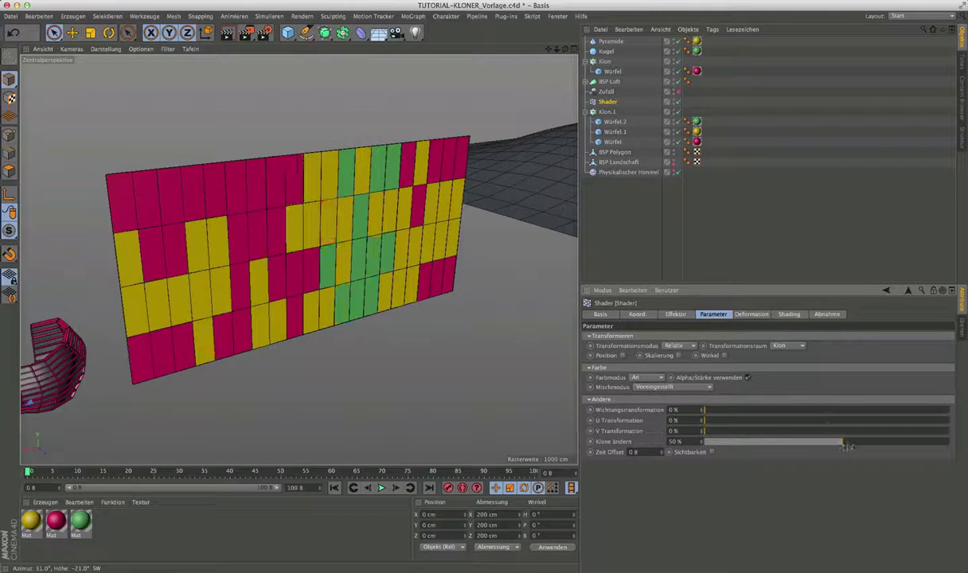
left_click_drag(843, 442, 695, 450)
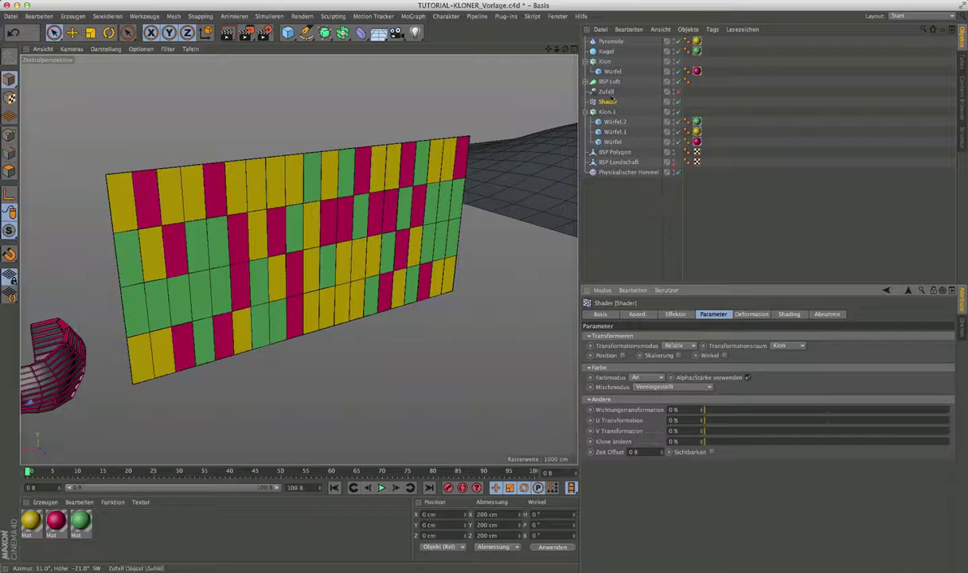
- Lower Klon.1's Startwert random seed from 123235 to 123230
left_click(607, 112)
left_click(697, 314)
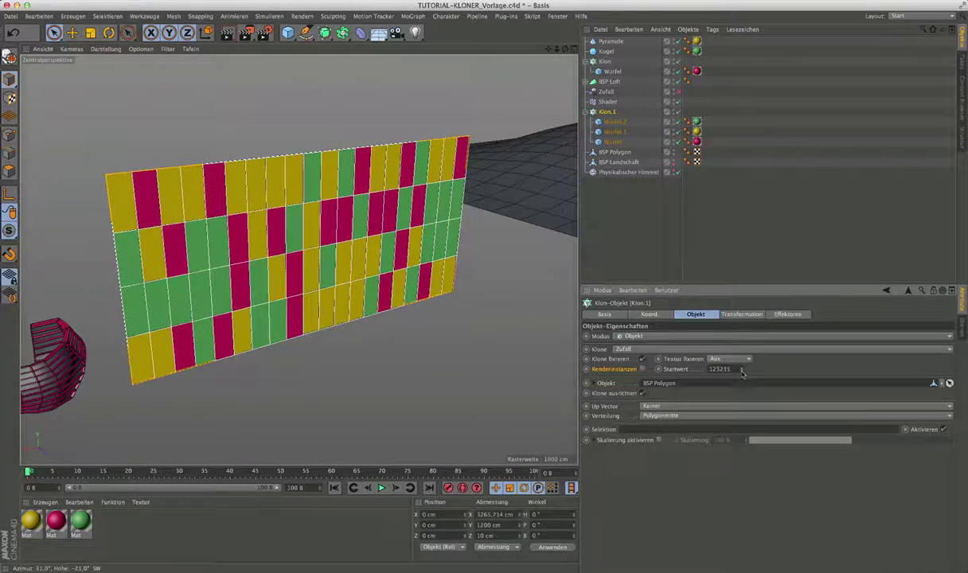
left_click_drag(742, 371, 742, 373)
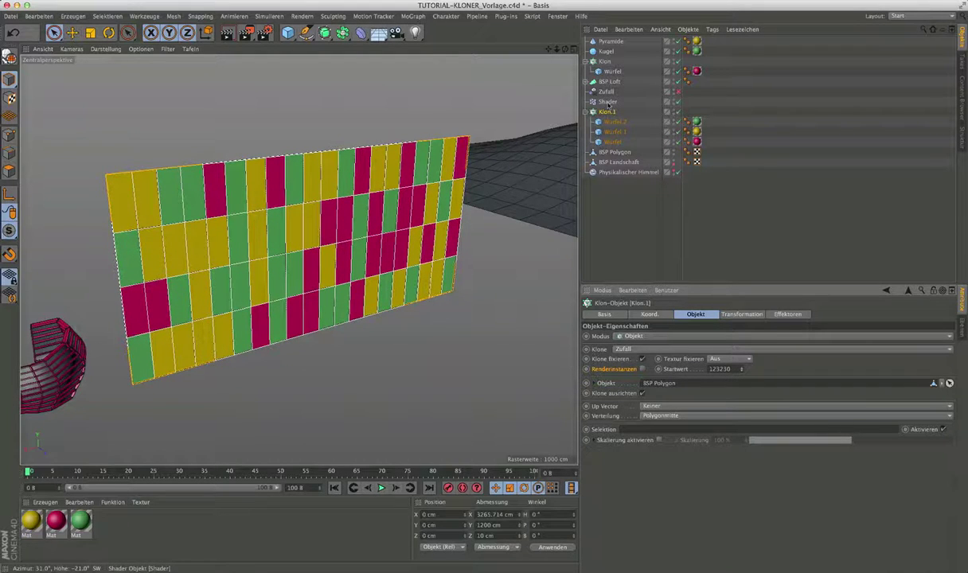
left_click(608, 105)
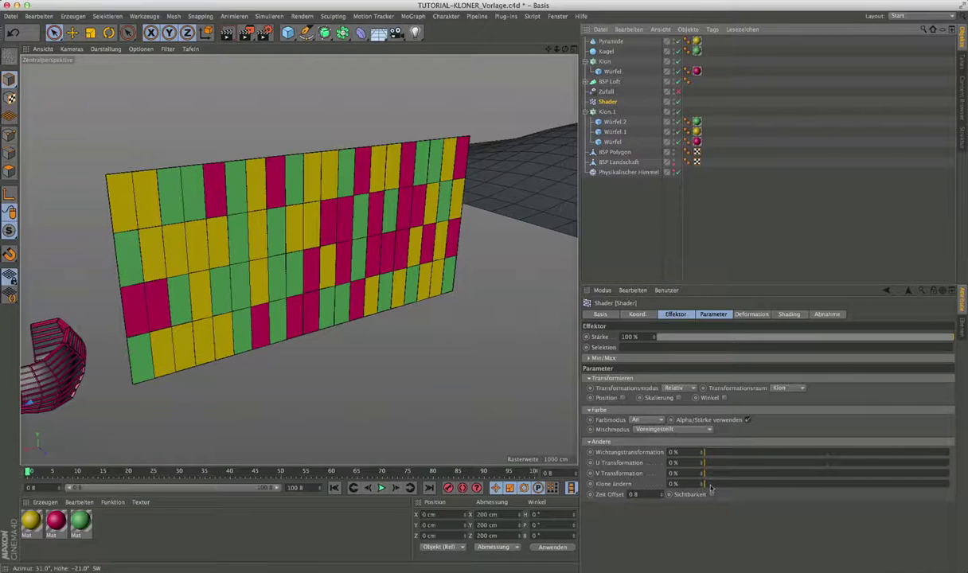
- Step Klon.1's seed down to 123226 and set the Shader's Klone ändern to 100 %
left_click_drag(710, 487, 861, 489)
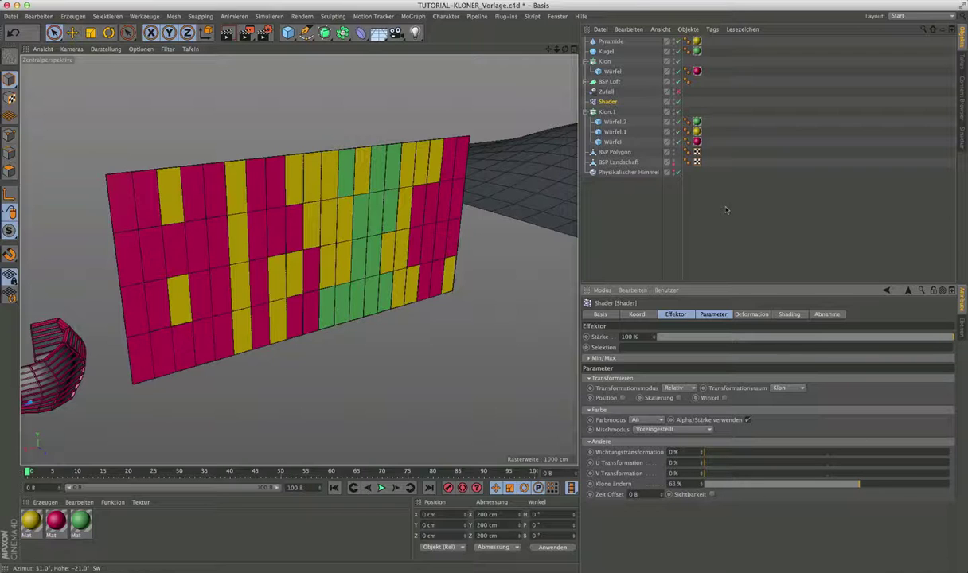
left_click(608, 112)
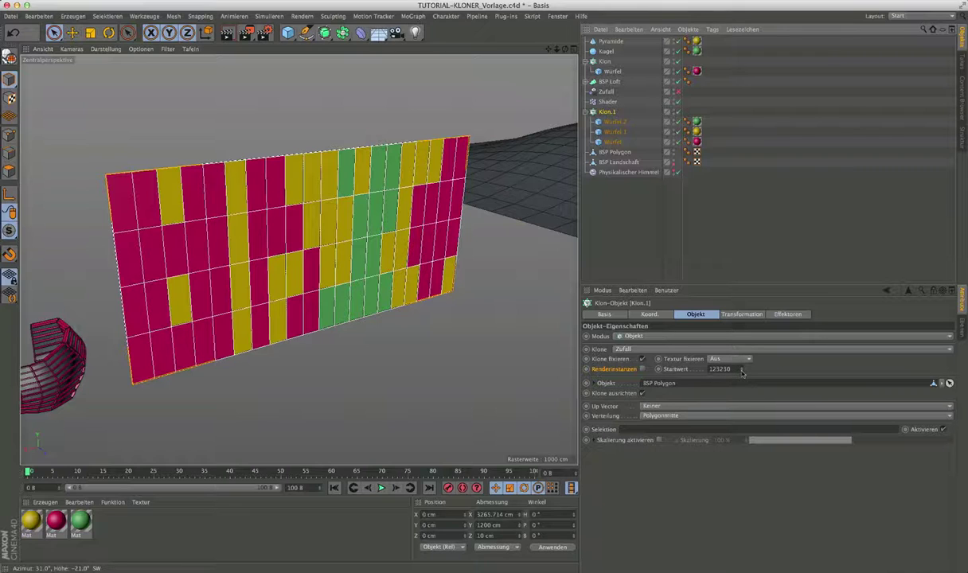
left_click(742, 372)
left_click(742, 371)
left_click(741, 371)
left_click(742, 373)
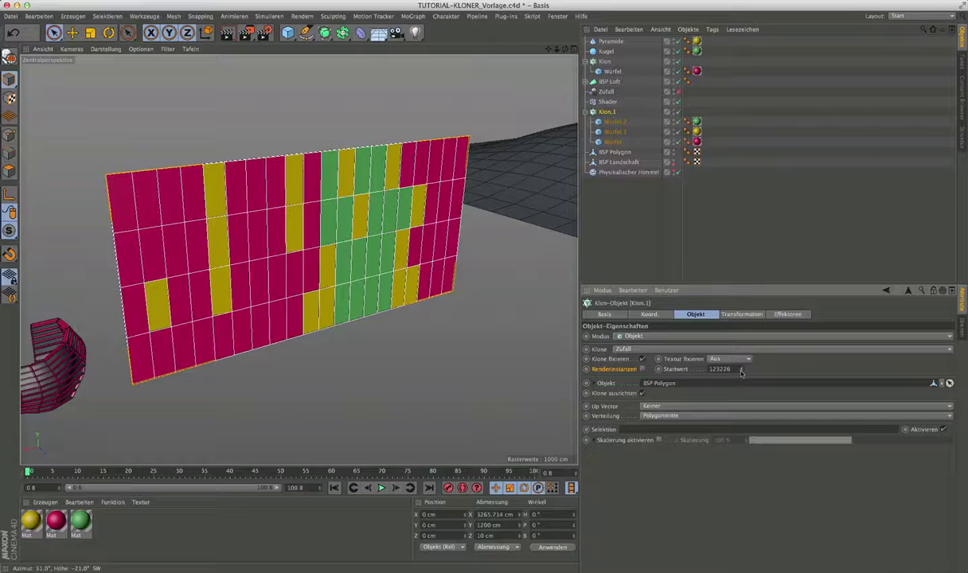
left_click(607, 101)
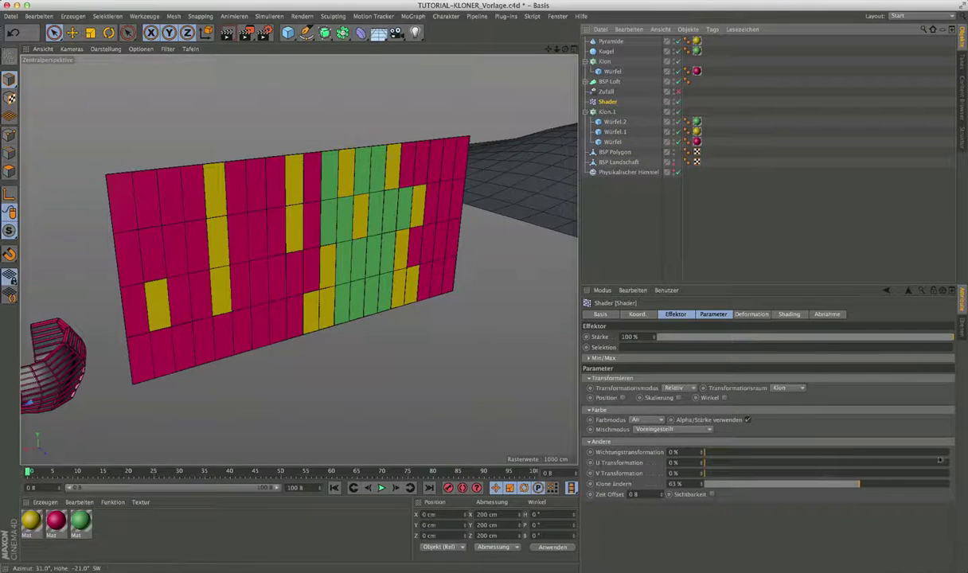
left_click_drag(875, 485, 955, 486)
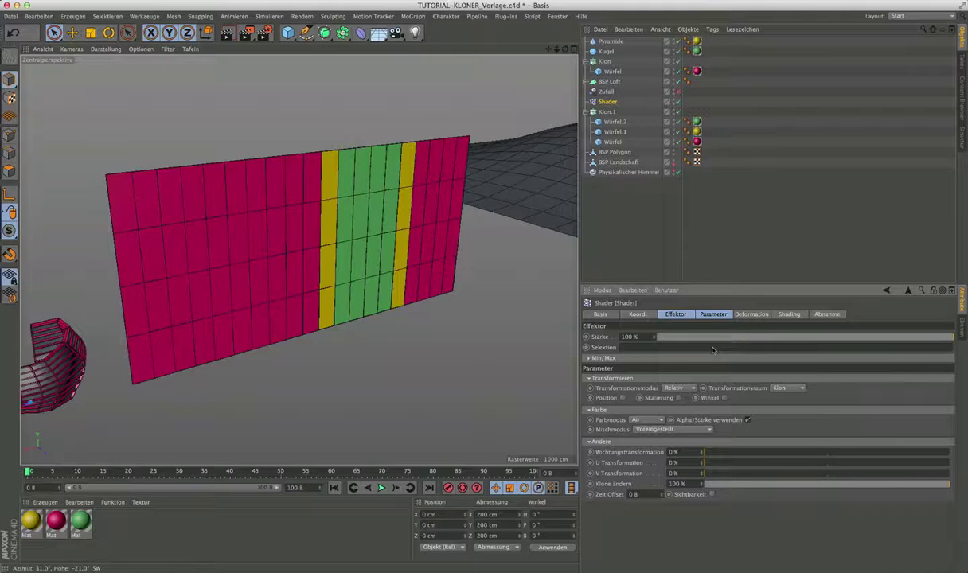
- In Photoshop, fill a rectangle in the map's bottom band with black and deselect
left_click(786, 315)
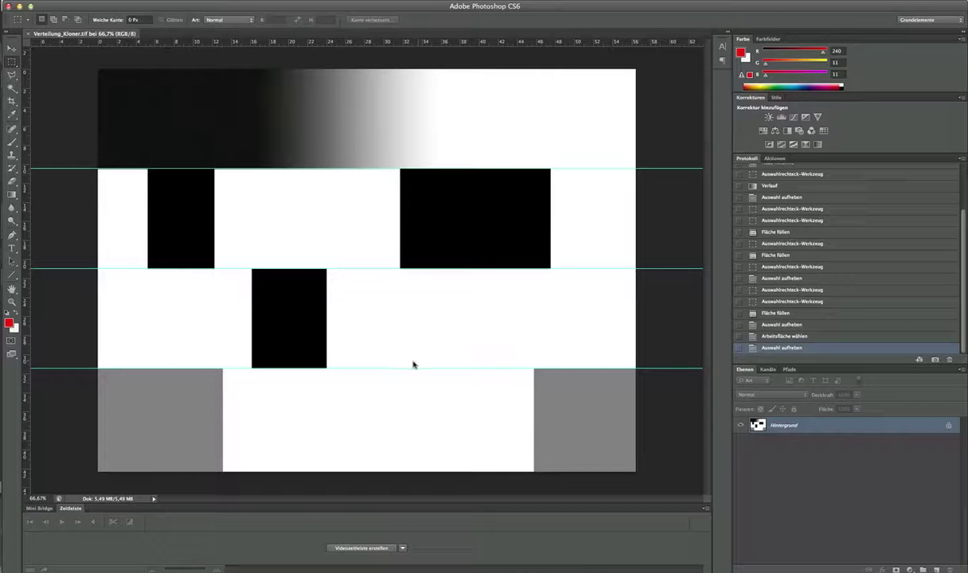
left_click_drag(384, 368, 444, 477)
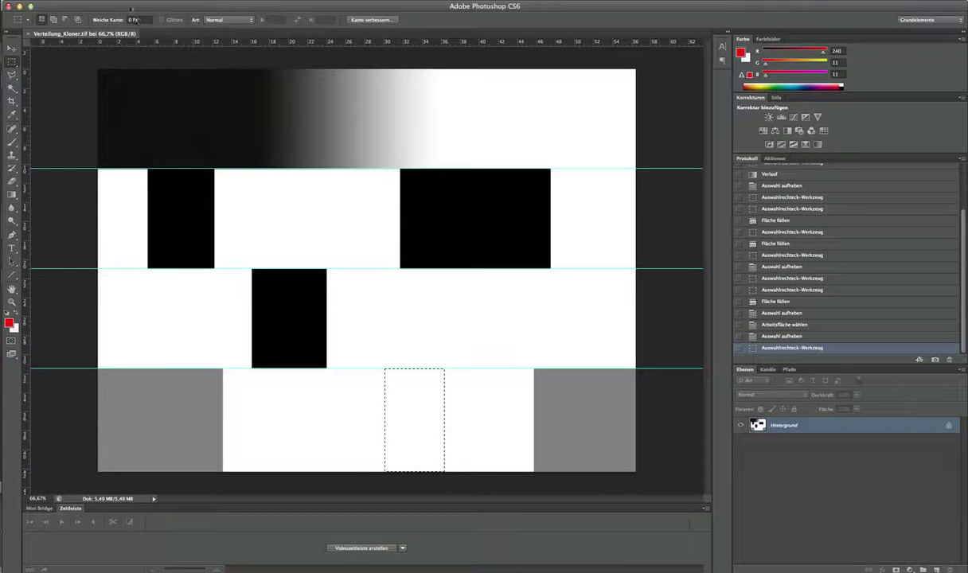
left_click(116, 3)
left_click(135, 158)
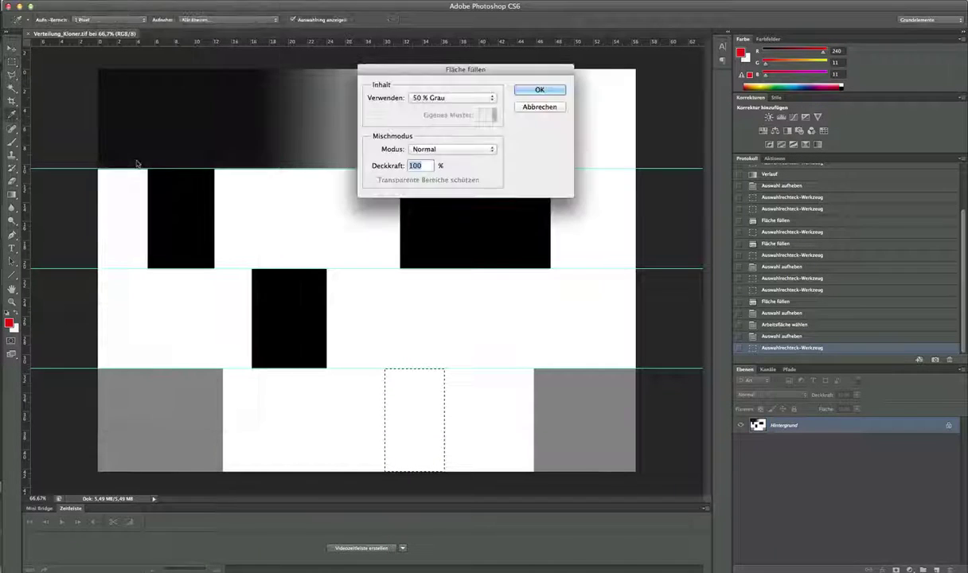
left_click(439, 97)
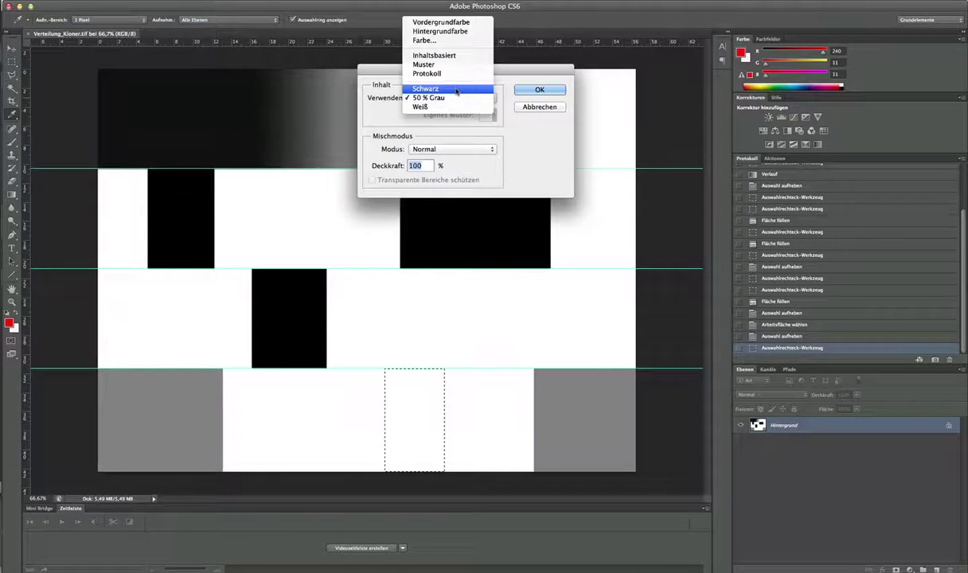
left_click(461, 90)
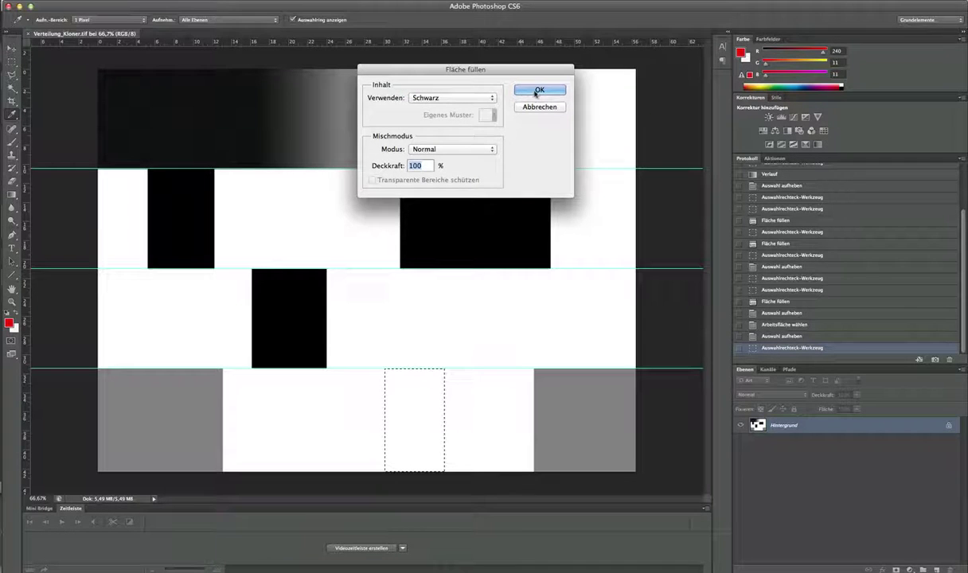
left_click(538, 91)
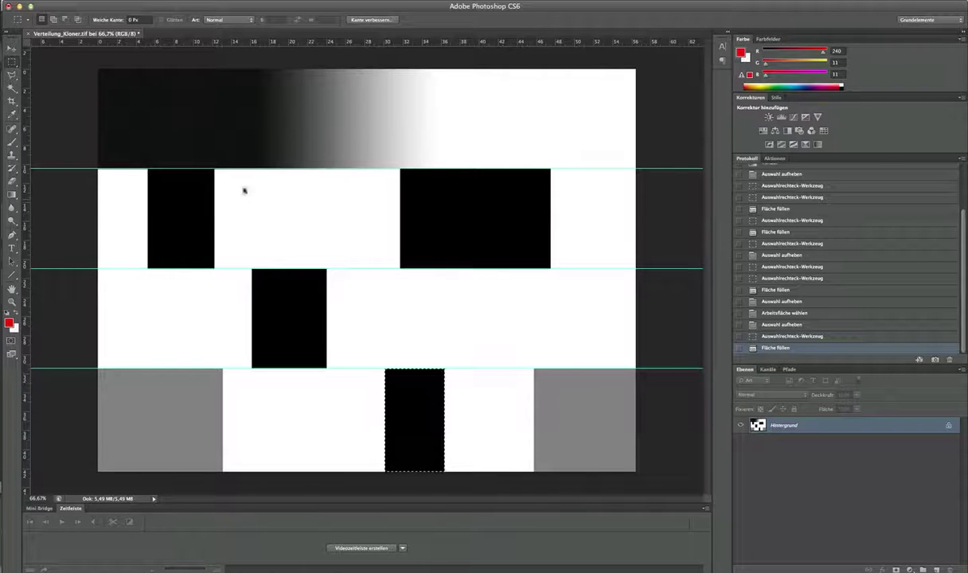
key("ctrl+d")
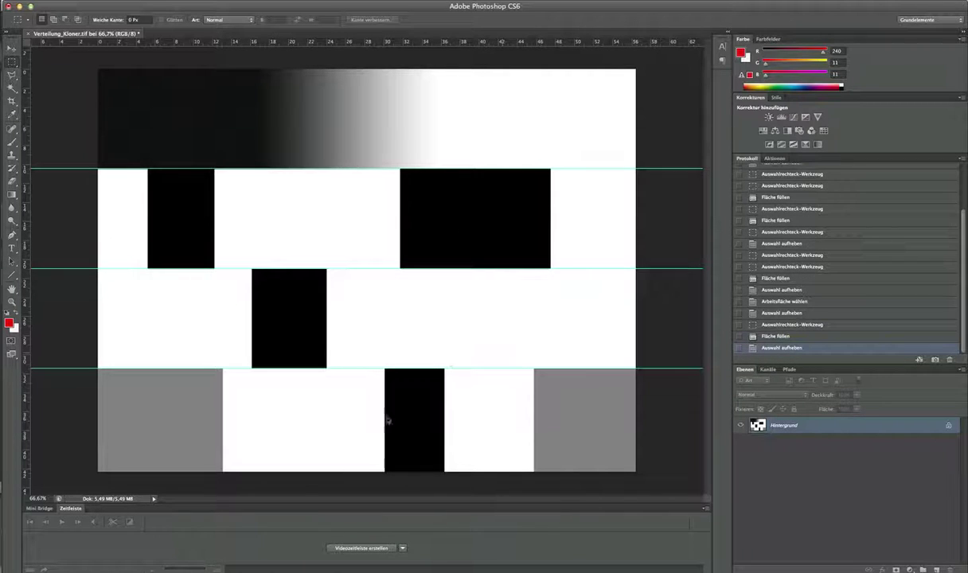
- Save the map over Verteilung_Kloner.tif as TIFF and return to Cinema 4D
left_click(88, 2)
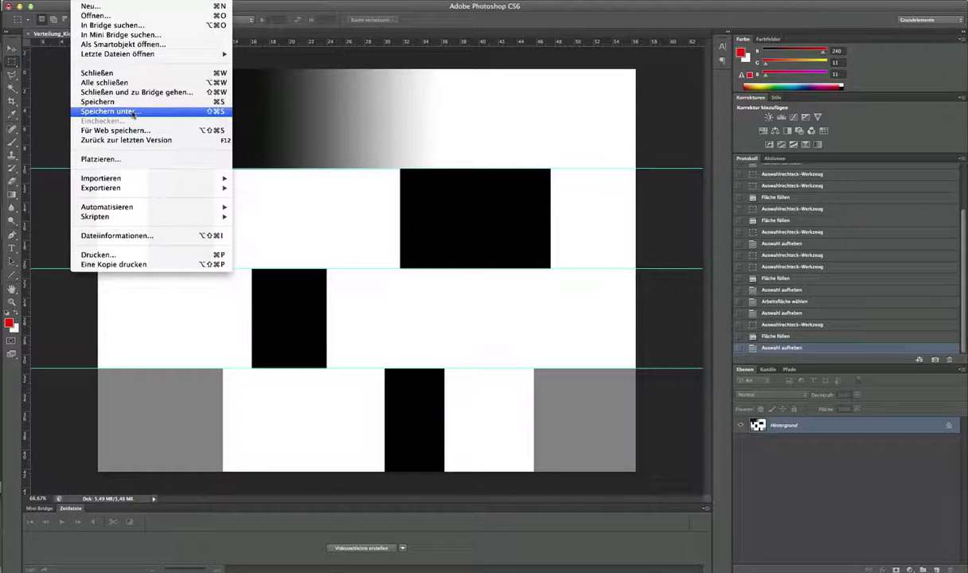
left_click(134, 112)
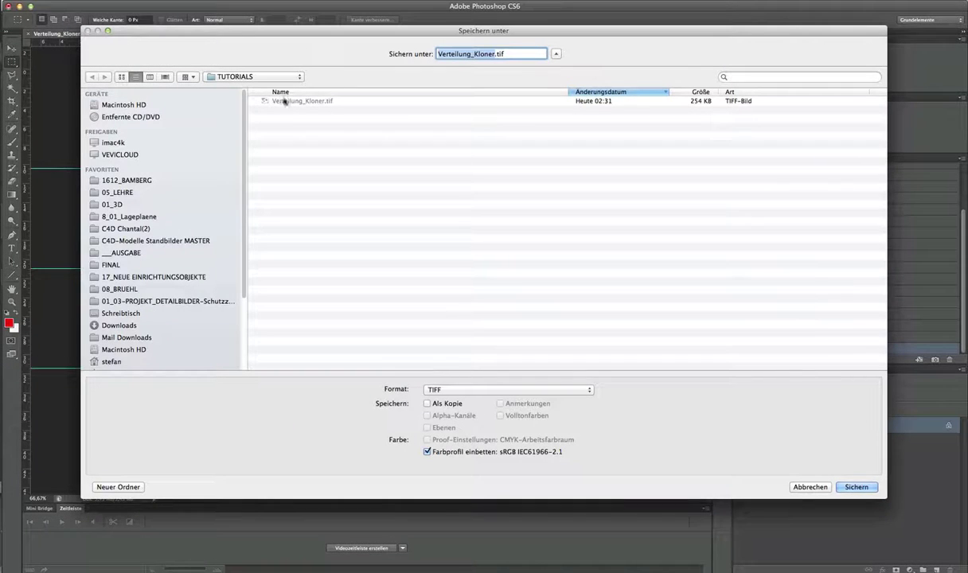
left_click(279, 100)
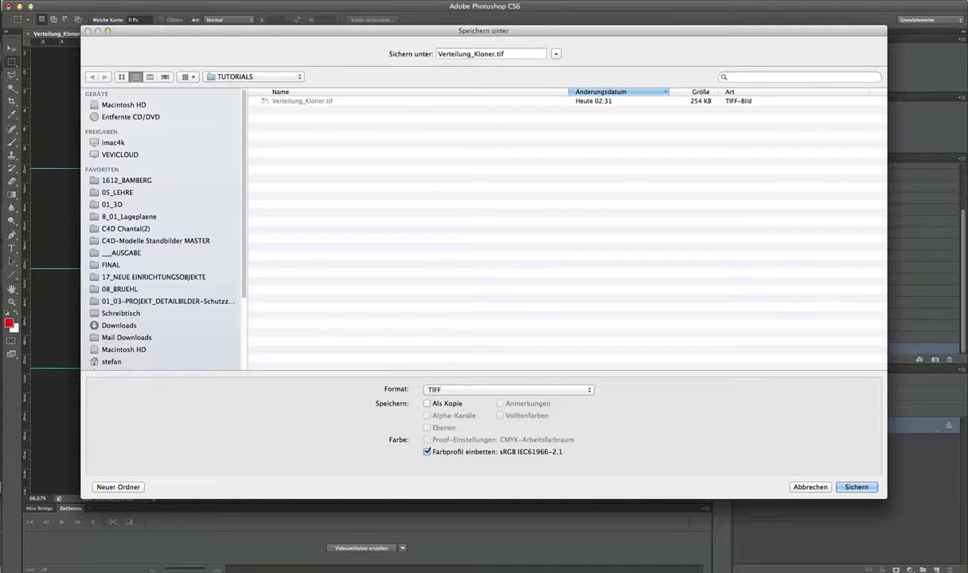
key("Return")
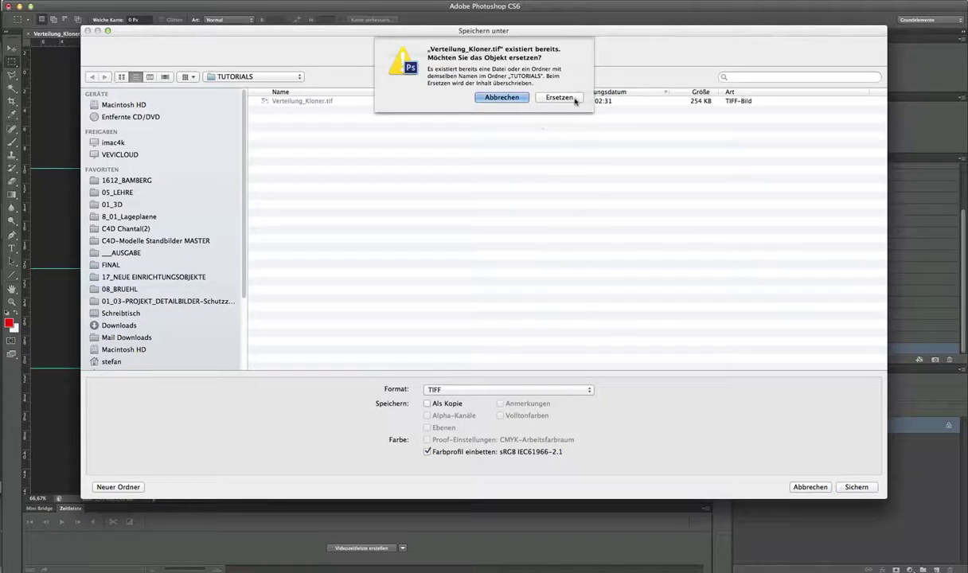
left_click(575, 97)
left_click(736, 221)
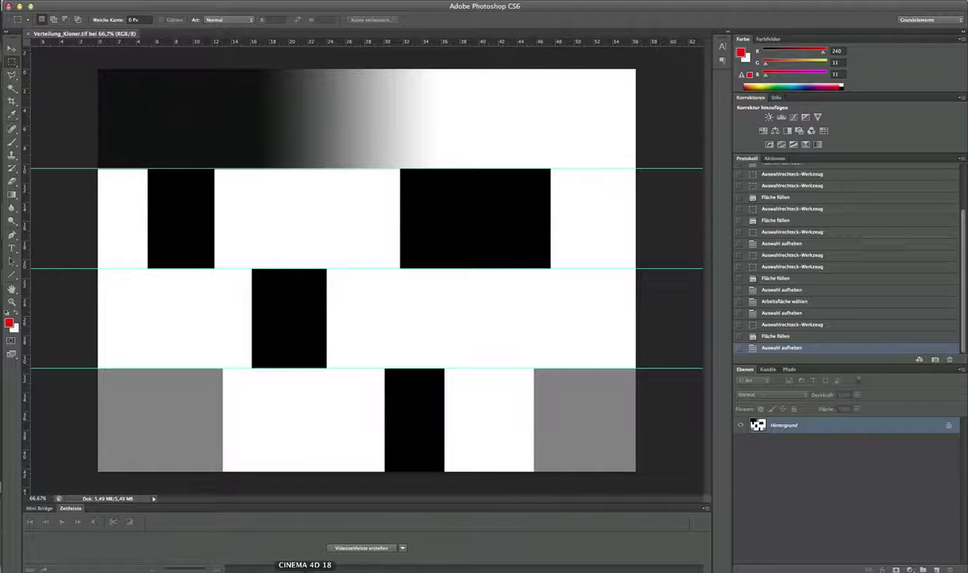
left_click(305, 570)
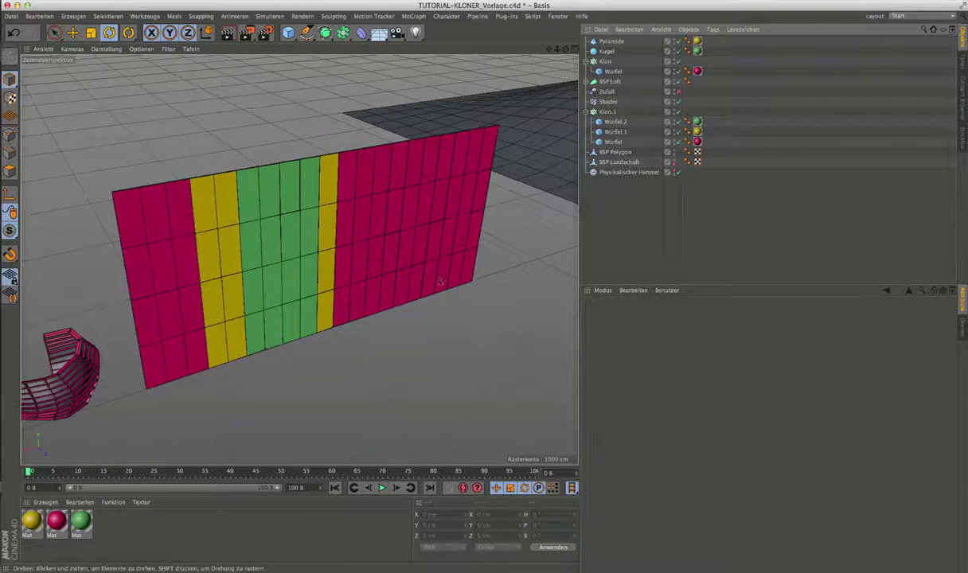
- Load Verteilung_Kloner.tif into the Shader effector's shader, declining to copy it into the project
left_click(608, 102)
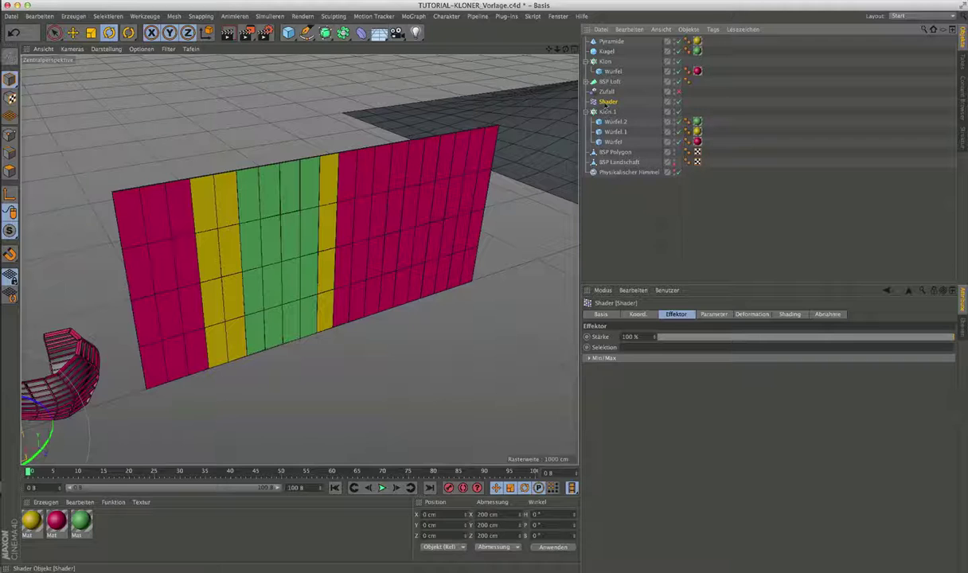
left_click(786, 314)
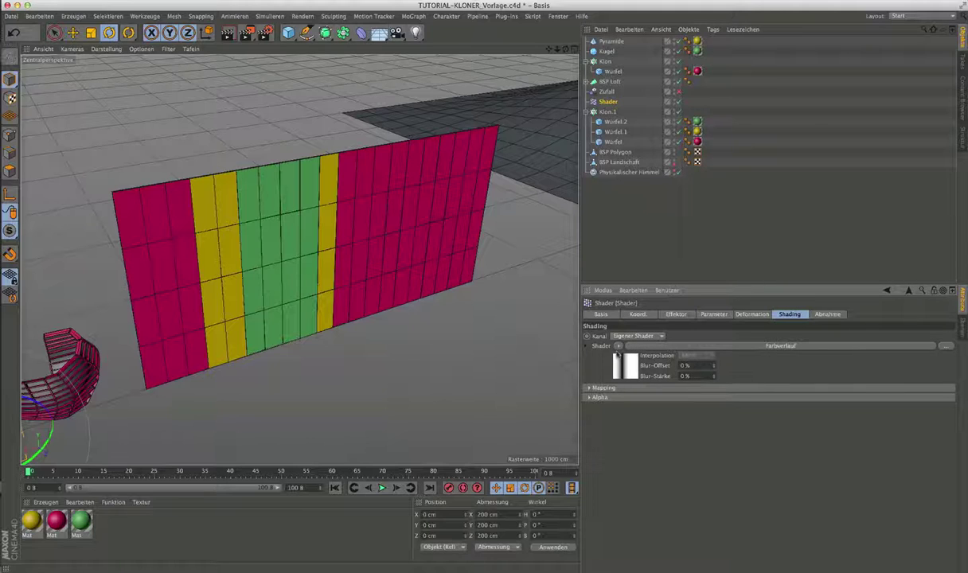
left_click(619, 347)
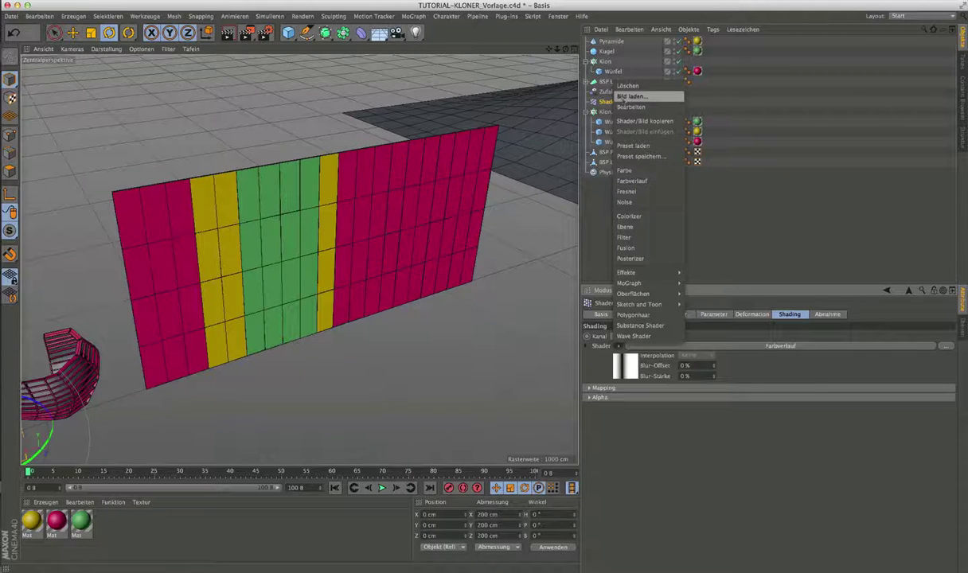
left_click(637, 97)
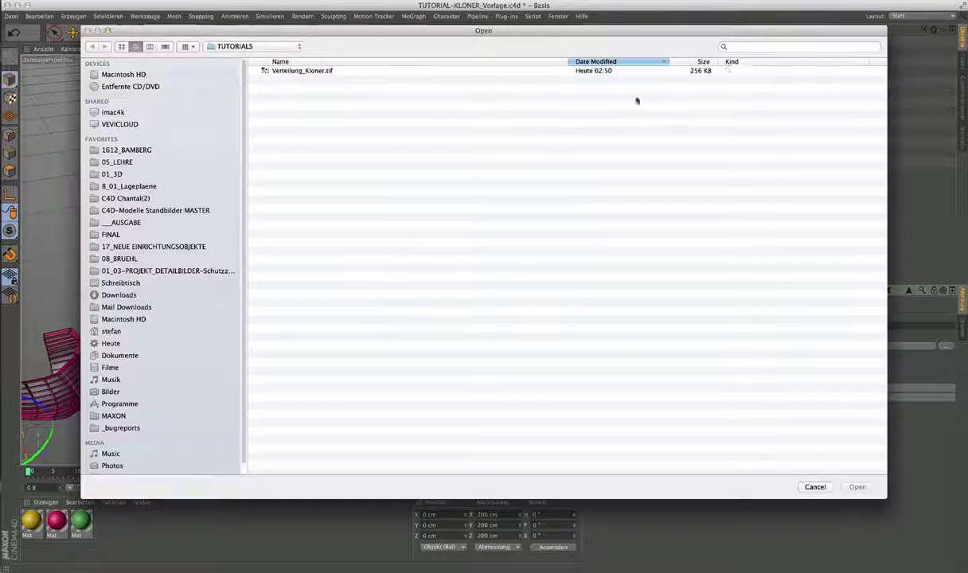
left_click(288, 71)
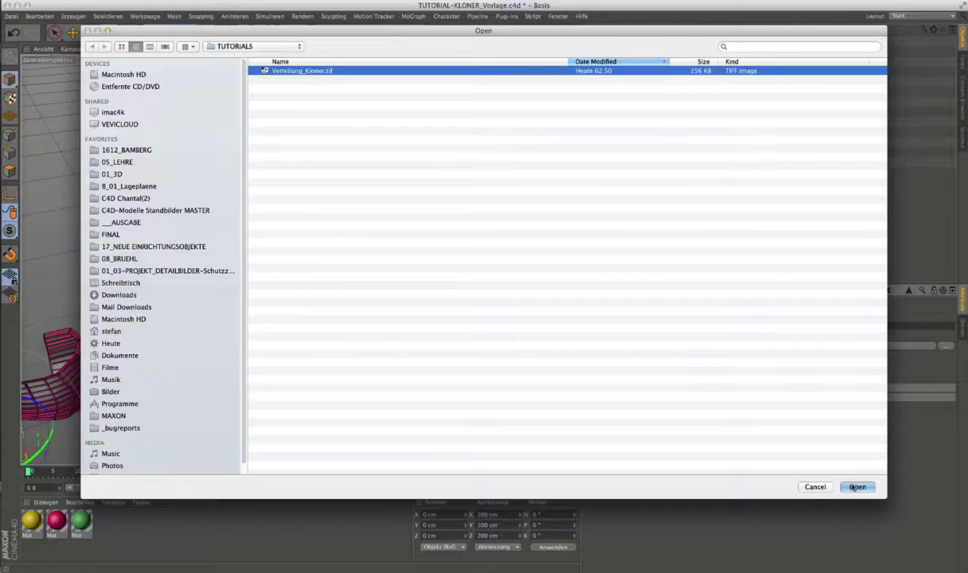
key("Return")
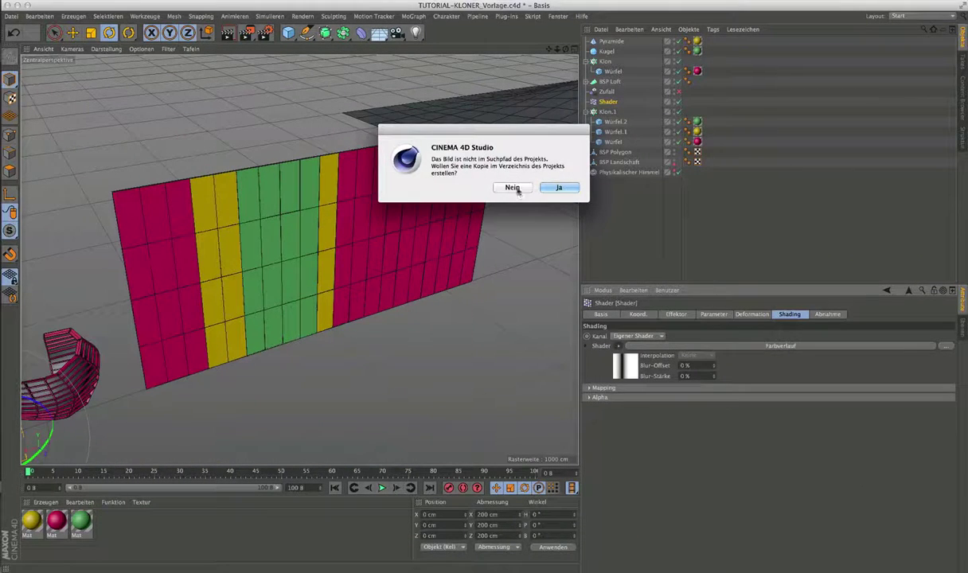
left_click(511, 187)
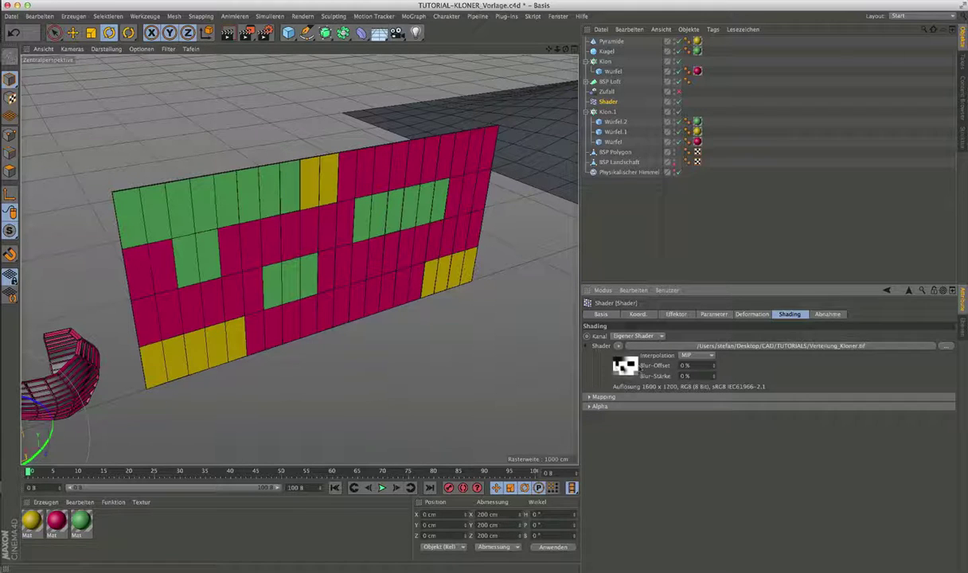
- Reload the edited Verteilung_Kloner.tif in the bitmap shader's properties
left_click(597, 348)
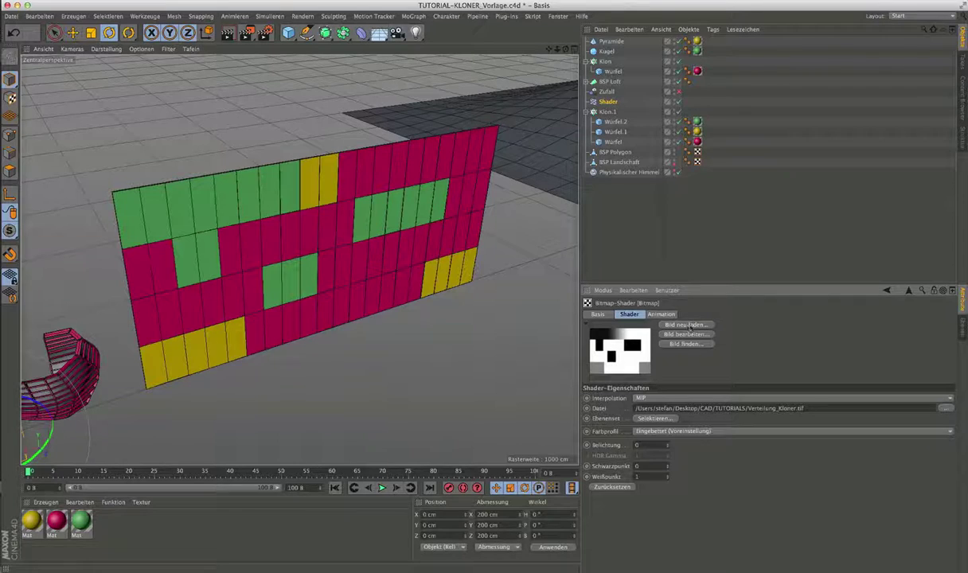
left_click(692, 325)
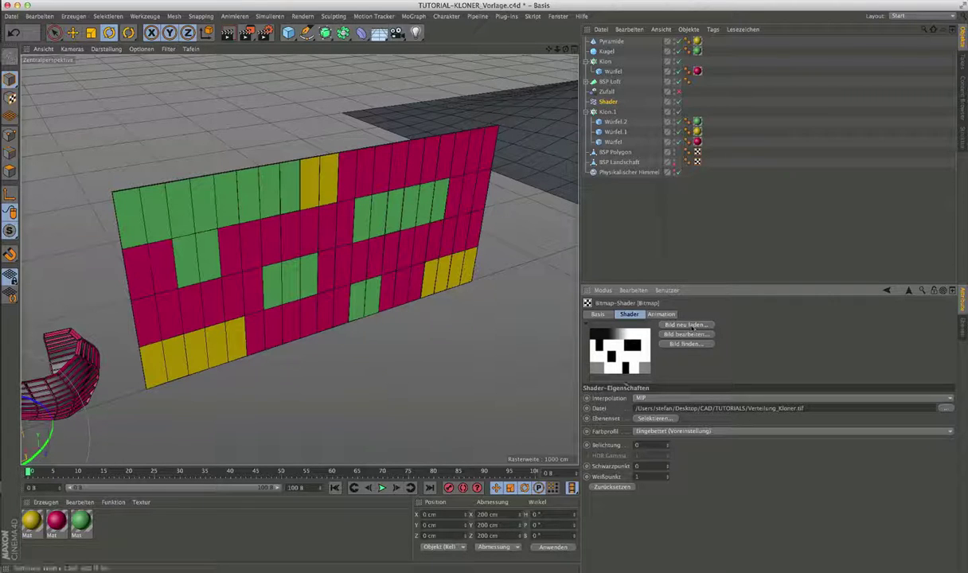
left_click(908, 291)
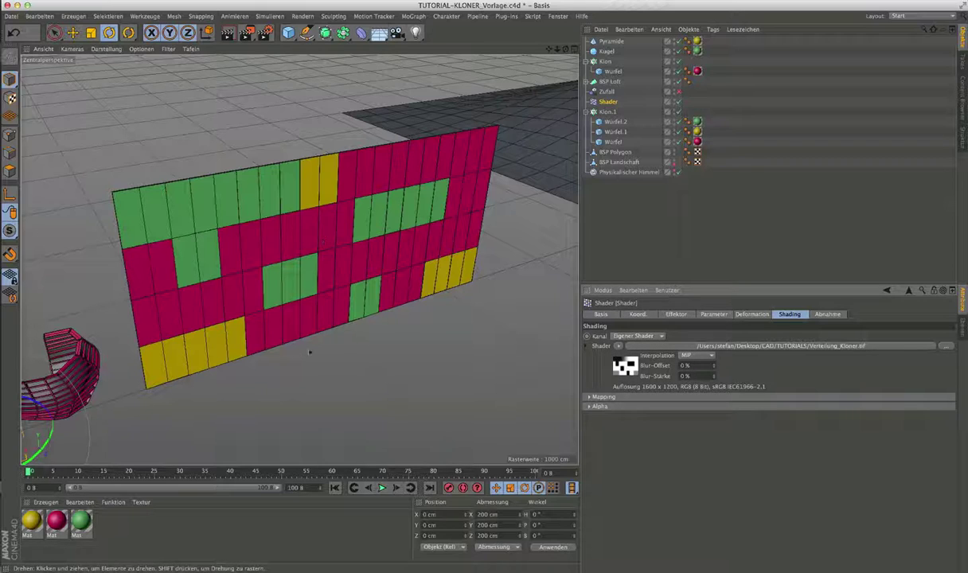
- Orbit and pan the viewport to bring the wall and landscape into view
mouse_move(233, 326)
left_mouse_down("alt")
mouse_move(338, 297)
mouse_move(328, 227)
left_mouse_up("alt")
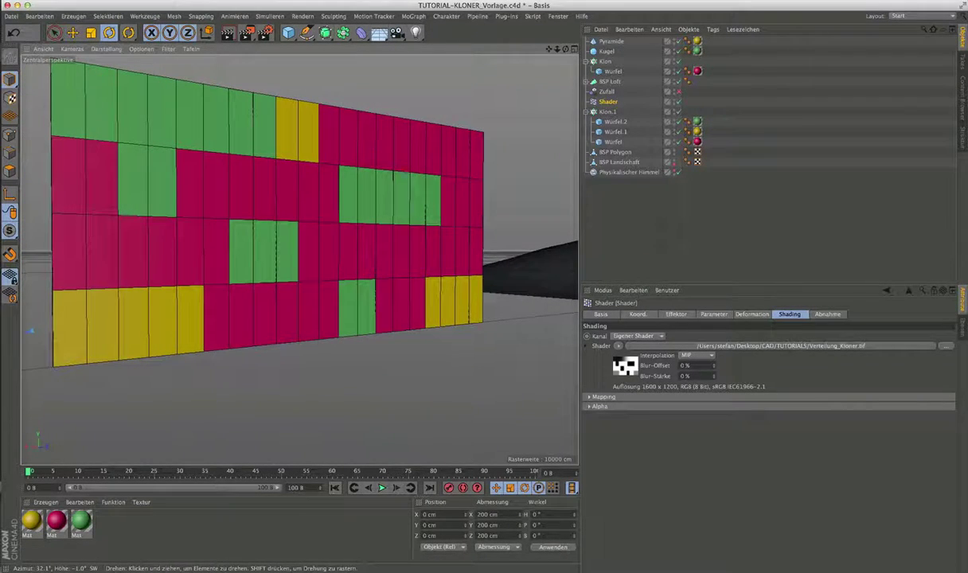
mouse_move(385, 292)
middle_mouse_down("alt")
mouse_move(398, 296)
mouse_move(392, 289)
middle_mouse_up("alt")
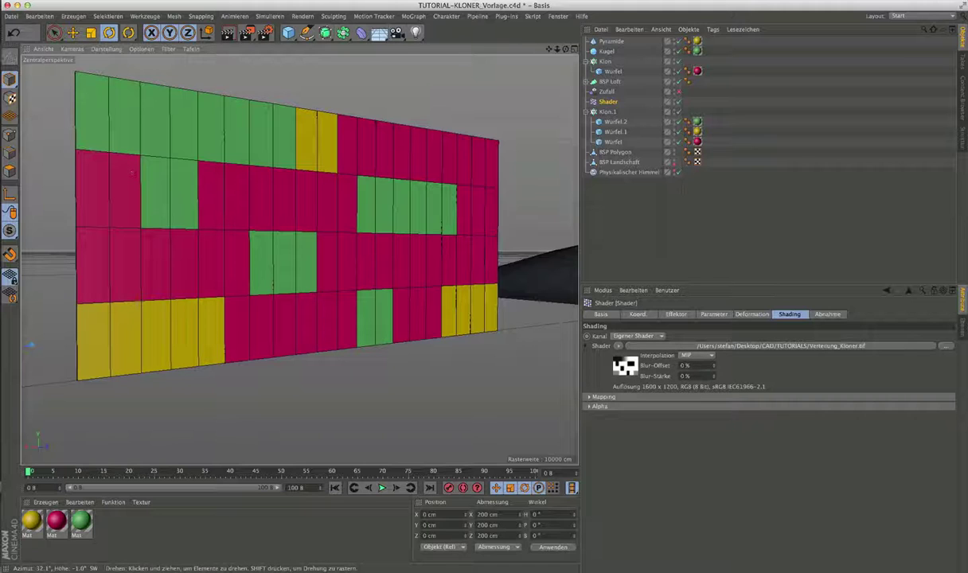
left_click(608, 112)
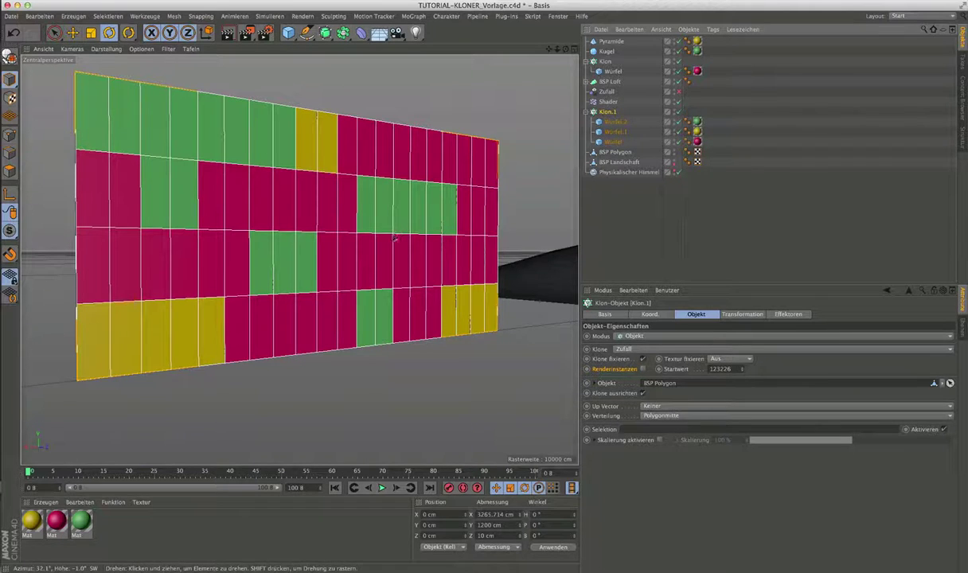
mouse_move(375, 224)
left_mouse_down("alt")
mouse_move(390, 237)
mouse_move(298, 260)
mouse_move(356, 335)
left_mouse_up("alt")
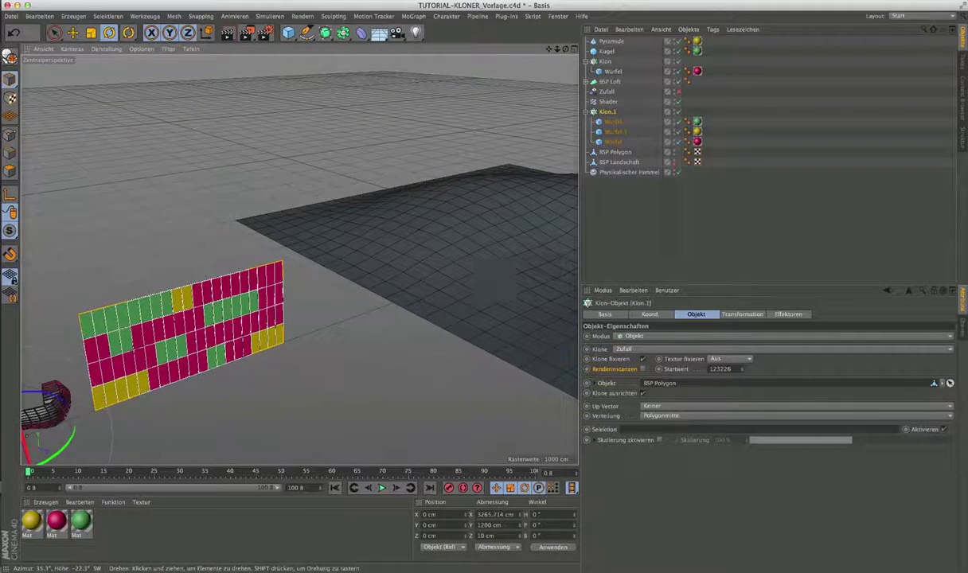
middle_click_drag(484, 279, 282, 250, "alt")
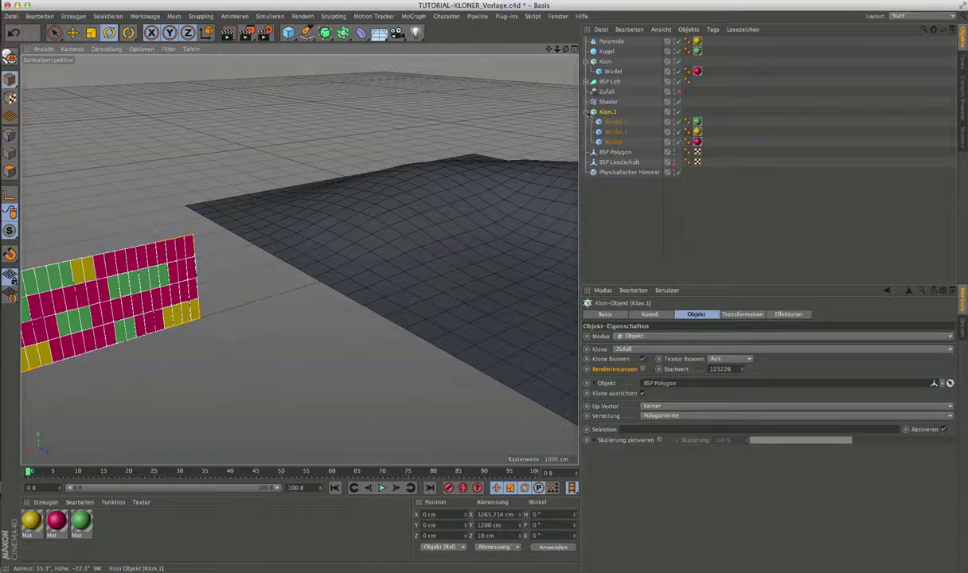
- Collapse Klon.1's children, then select BSP Landschaft and frame it
left_click(587, 112)
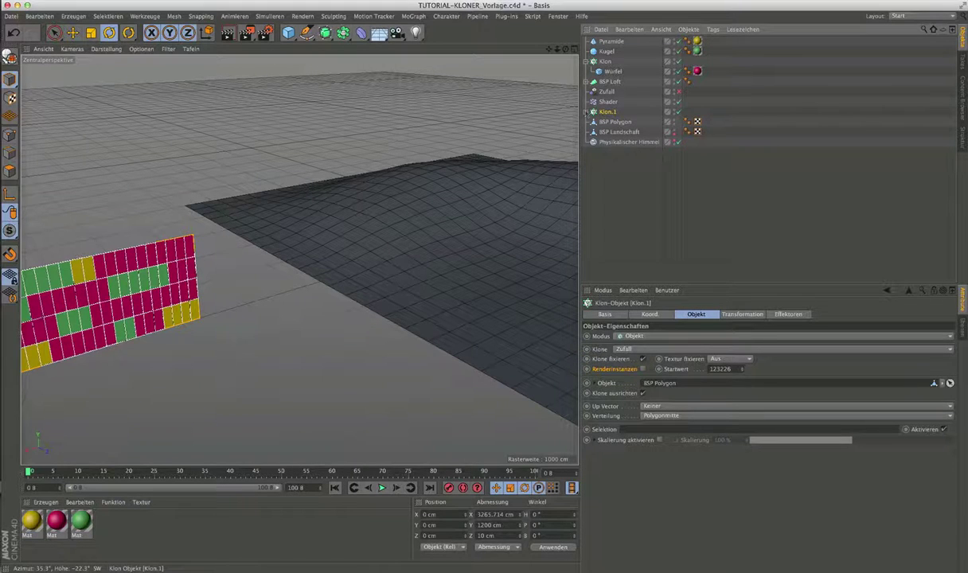
left_click(619, 132)
key("o")
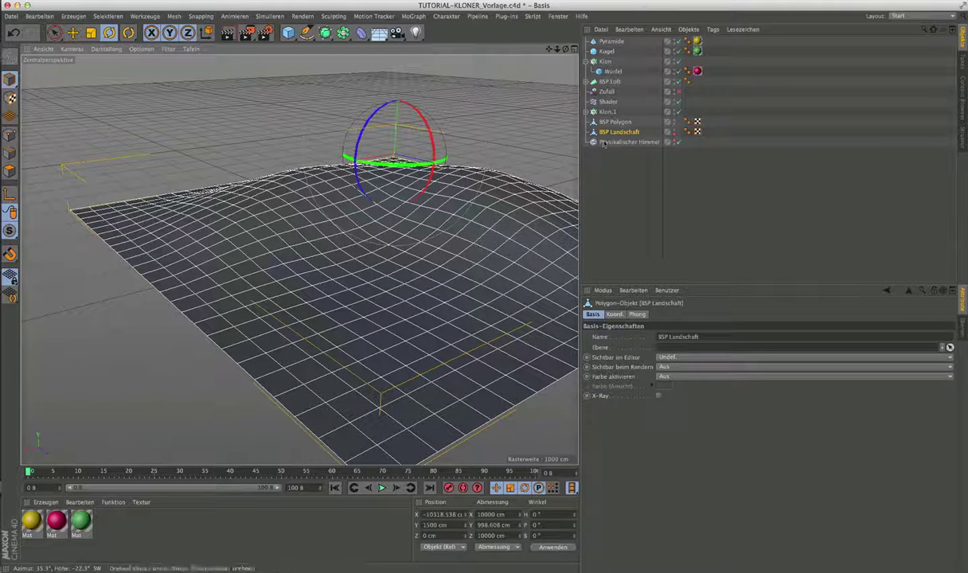
left_click(962, 102)
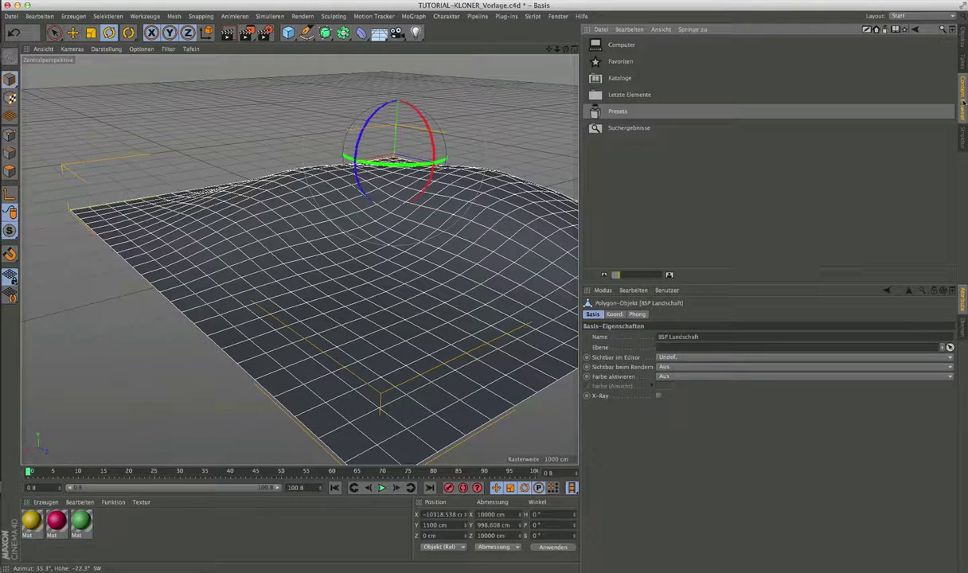
- Browse the Content Browser to Presets > Visualize > Objekte > Pflanzen
double_click(621, 112)
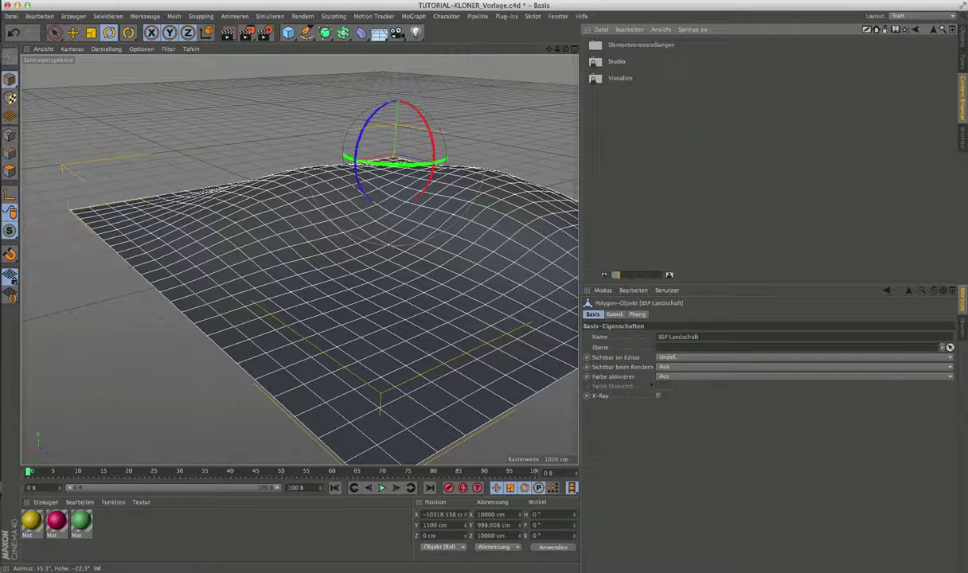
double_click(621, 80)
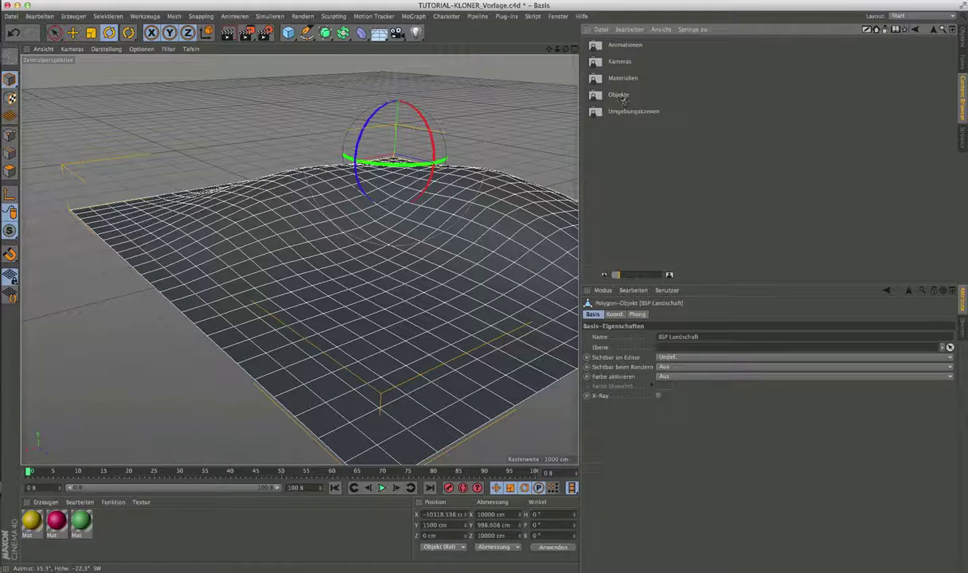
double_click(620, 96)
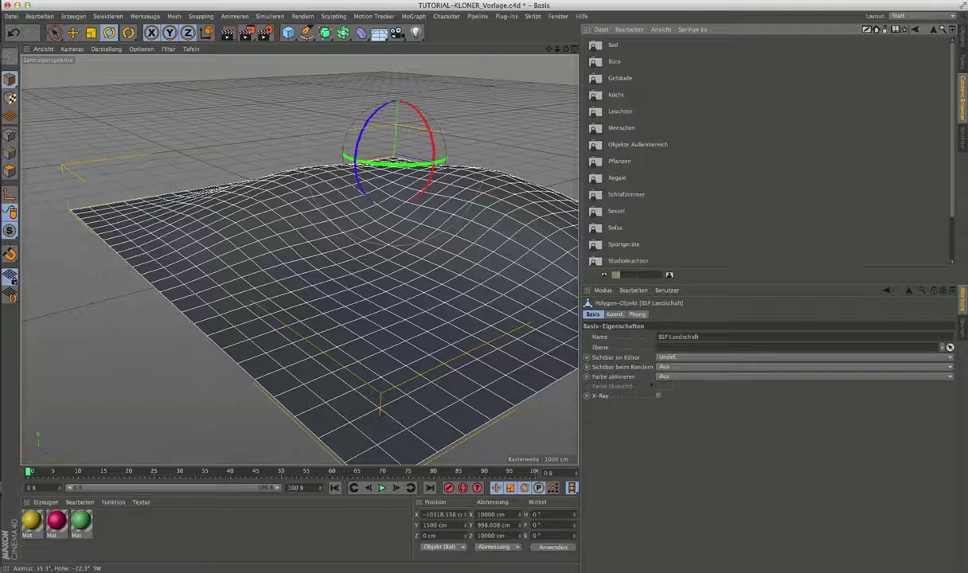
scroll(649, 140, "down", 2)
scroll(649, 140, "down", 1)
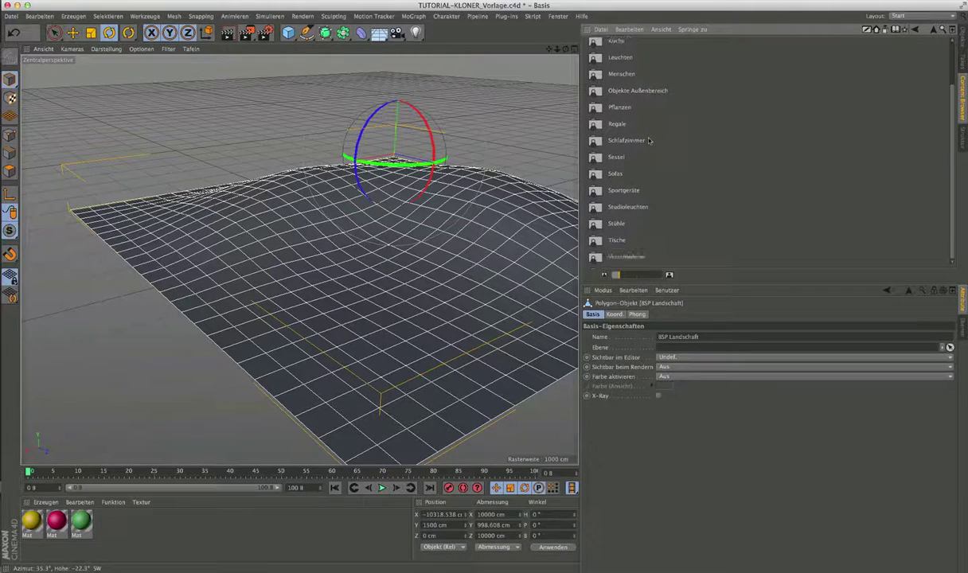
scroll(649, 140, "up", 1)
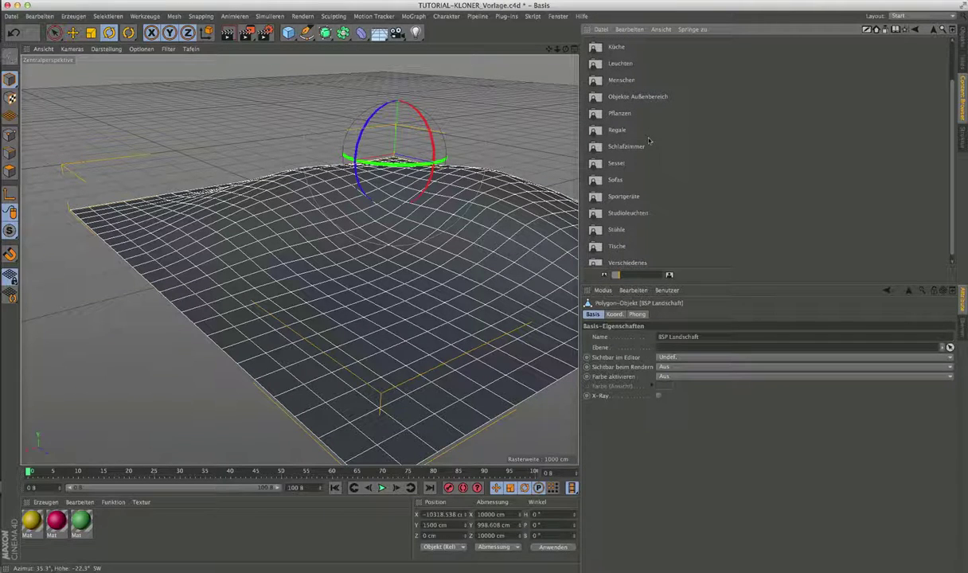
double_click(624, 116)
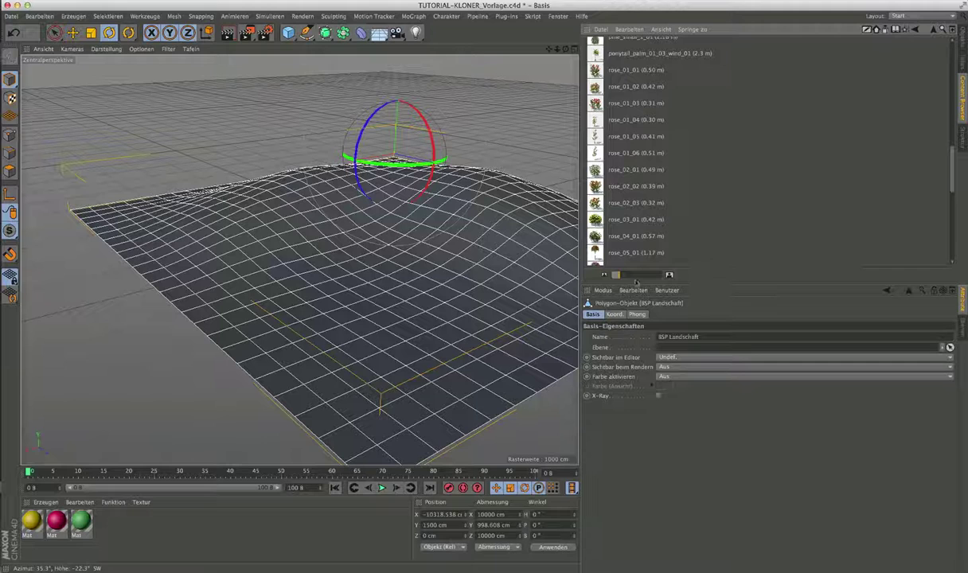
- Add the vbvisual – Ahorn_08m maple tree to the scene and return to the Object Manager
mouse_move(616, 275)
left_mouse_down()
mouse_move(664, 275)
mouse_move(712, 432)
left_mouse_up()
scroll(801, 225, "up", 5)
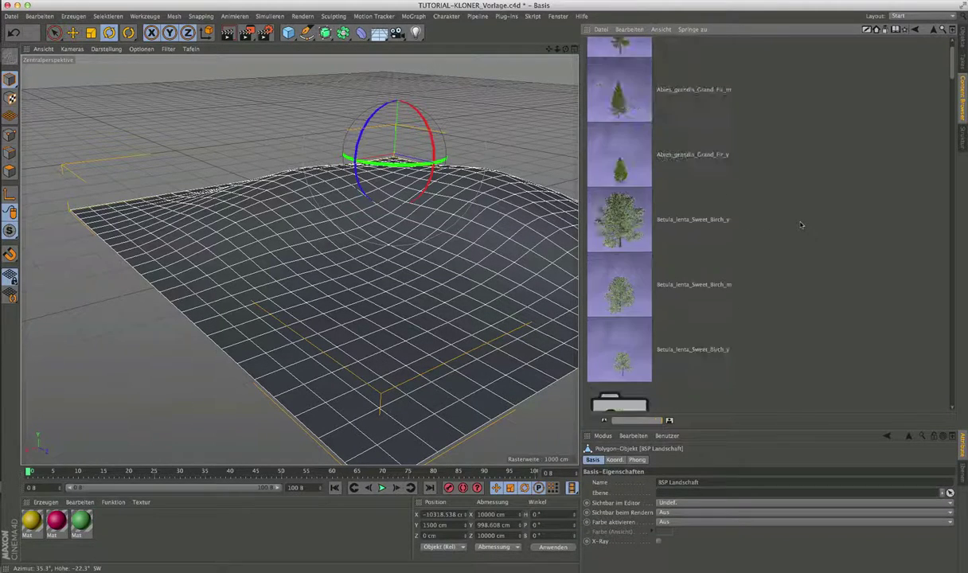
scroll(792, 213, "up", 2)
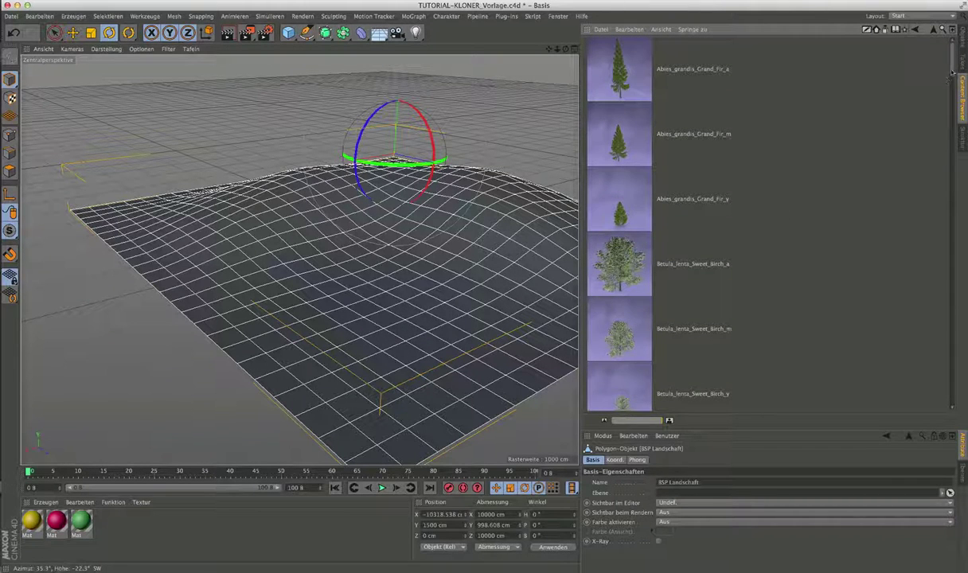
mouse_move(951, 70)
left_mouse_down()
mouse_move(892, 396)
mouse_move(871, 392)
left_mouse_up()
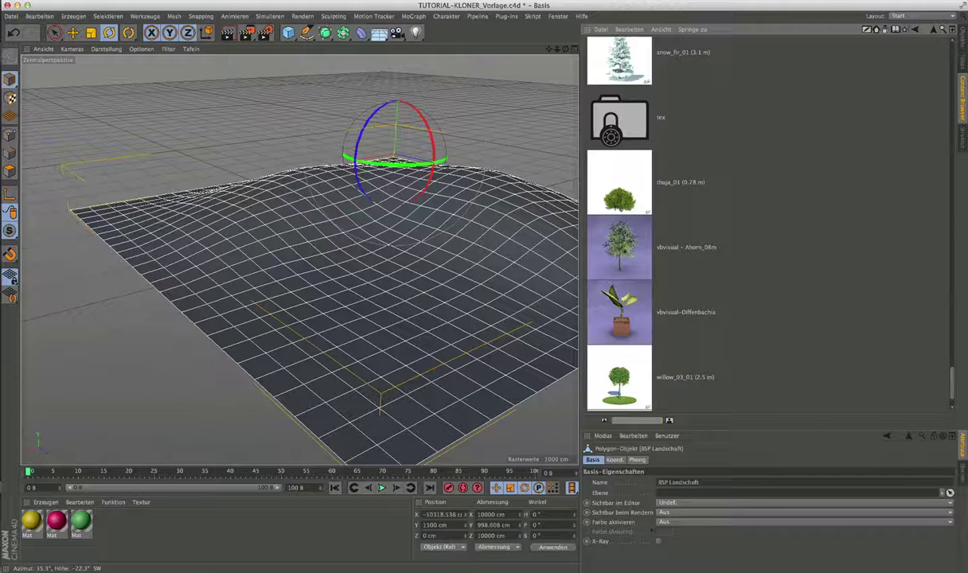
double_click(624, 247)
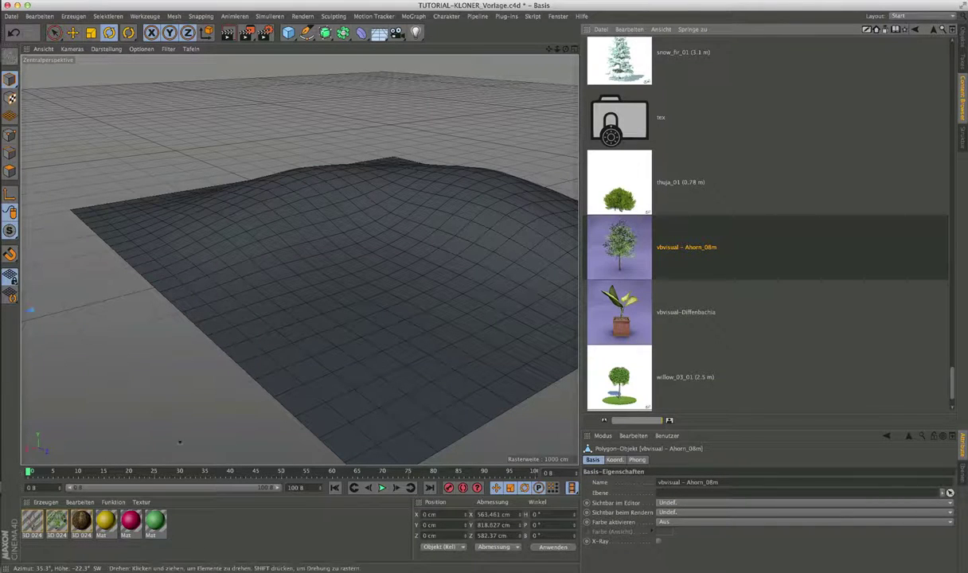
key("shift+F1")
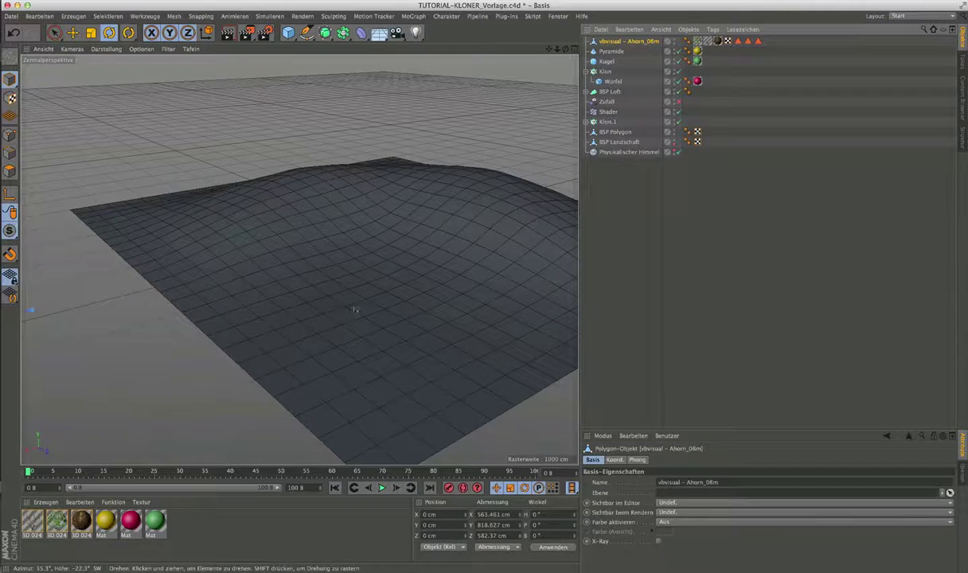
- Move the maple tree along X so it stands on the landscape, and orbit around it
scroll(400, 273, "down", 5)
scroll(400, 273, "down", 3)
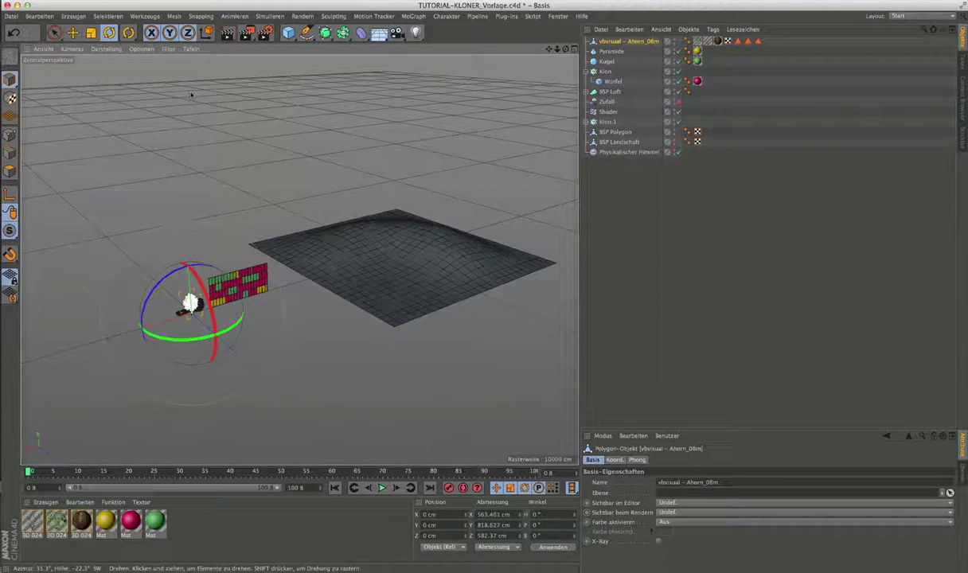
left_click(73, 32)
left_click_drag(168, 326, 104, 338)
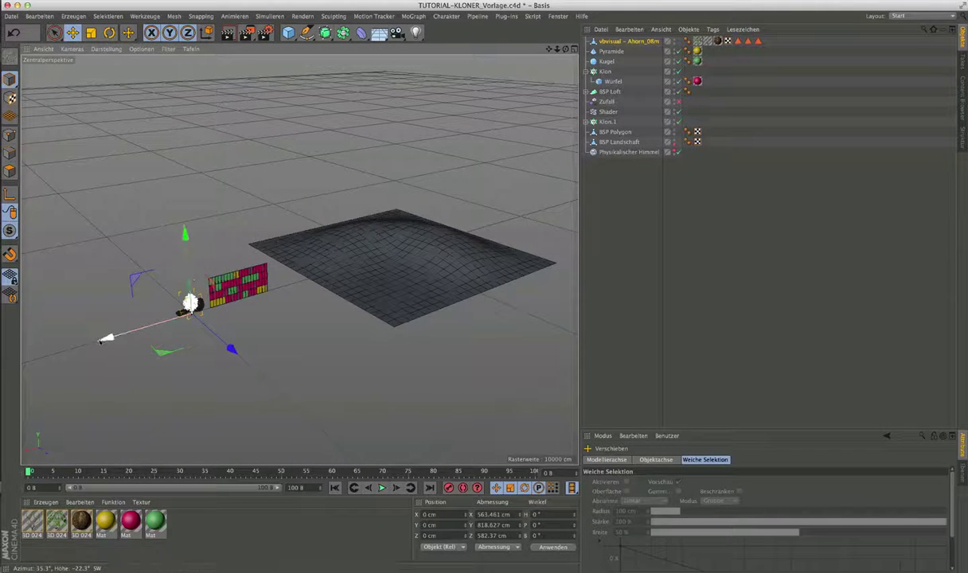
left_click_drag(191, 322, 334, 275)
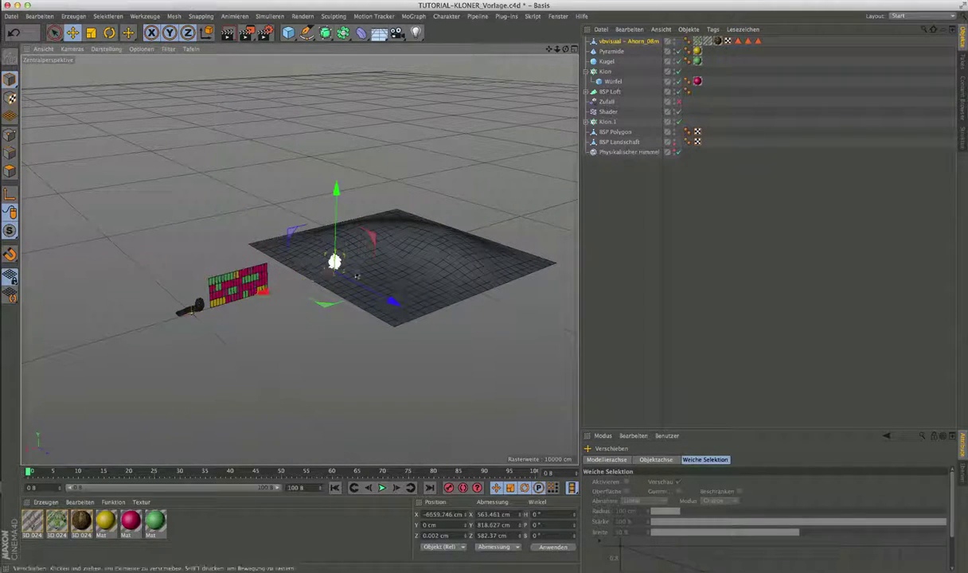
scroll(333, 275, "up", 3)
scroll(333, 274, "up", 3)
scroll(333, 275, "up", 2)
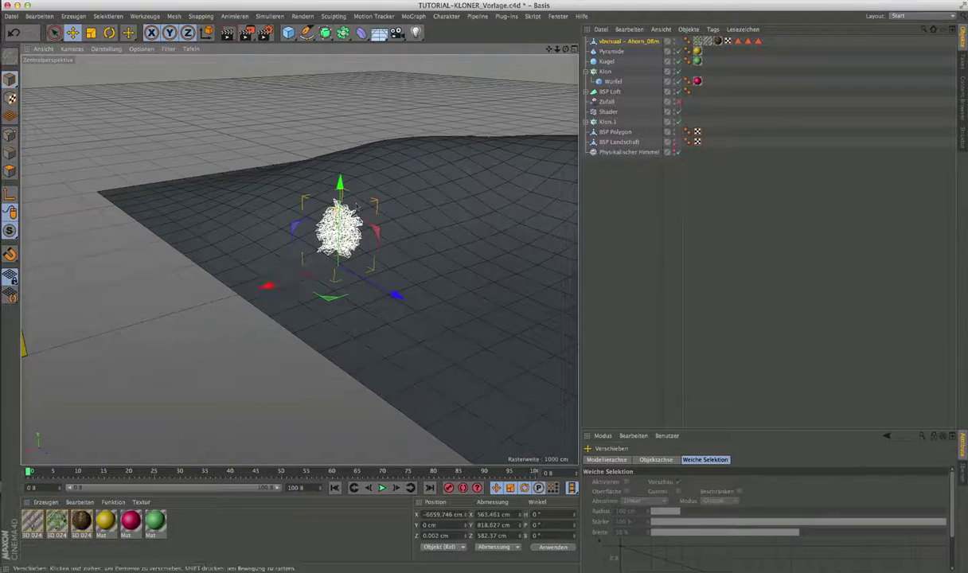
mouse_move(333, 274)
left_mouse_down("alt")
mouse_move(452, 293)
mouse_move(324, 295)
left_mouse_up("alt")
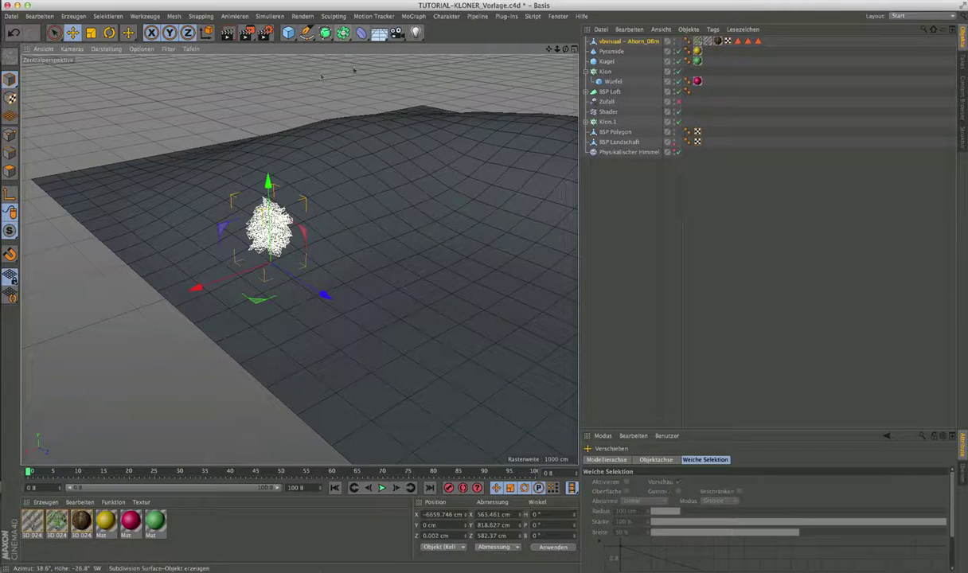
left_click(413, 15)
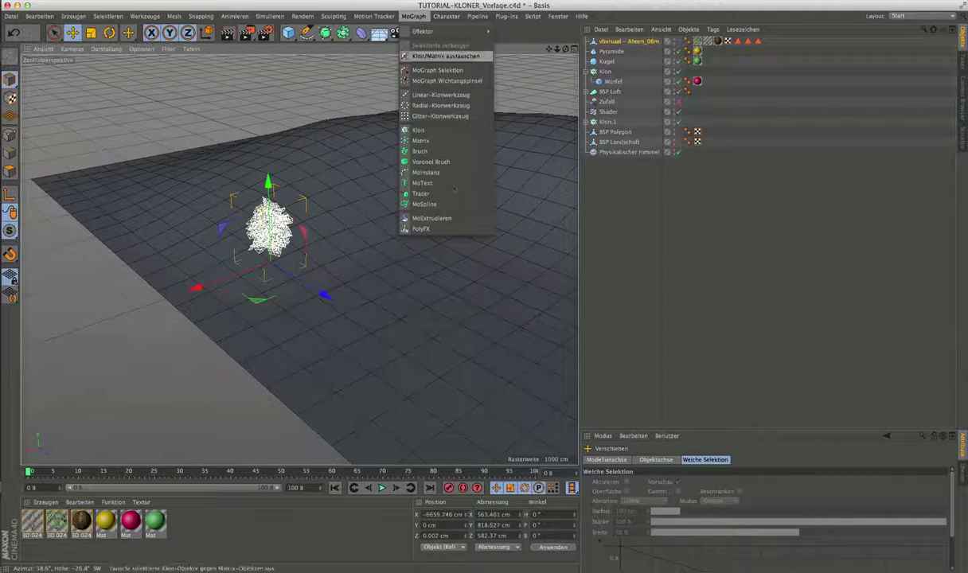
- Wrap the maple tree in a new cloner, Klon.2, and select it
left_click(422, 130)
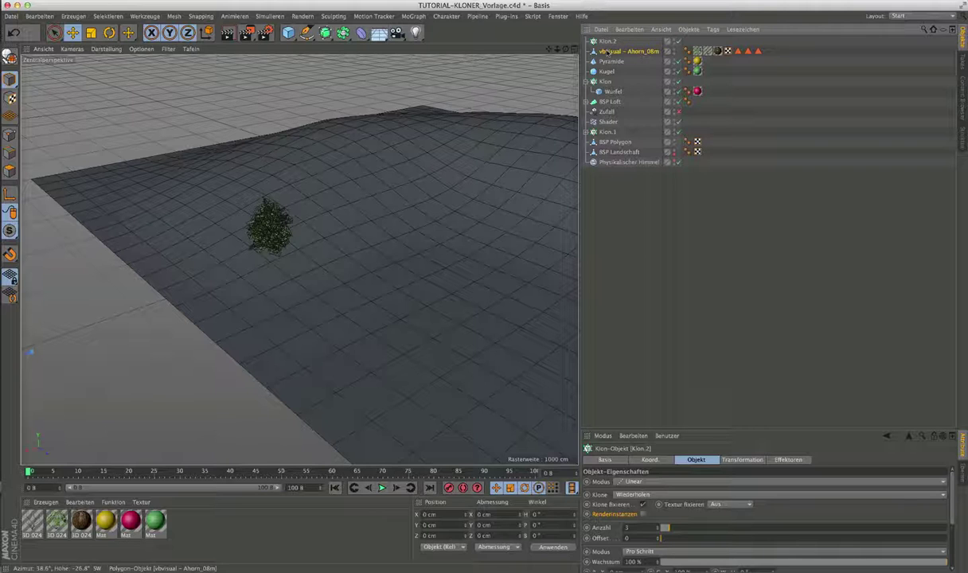
scroll(220, 246, "down", 5)
scroll(220, 246, "down", 5)
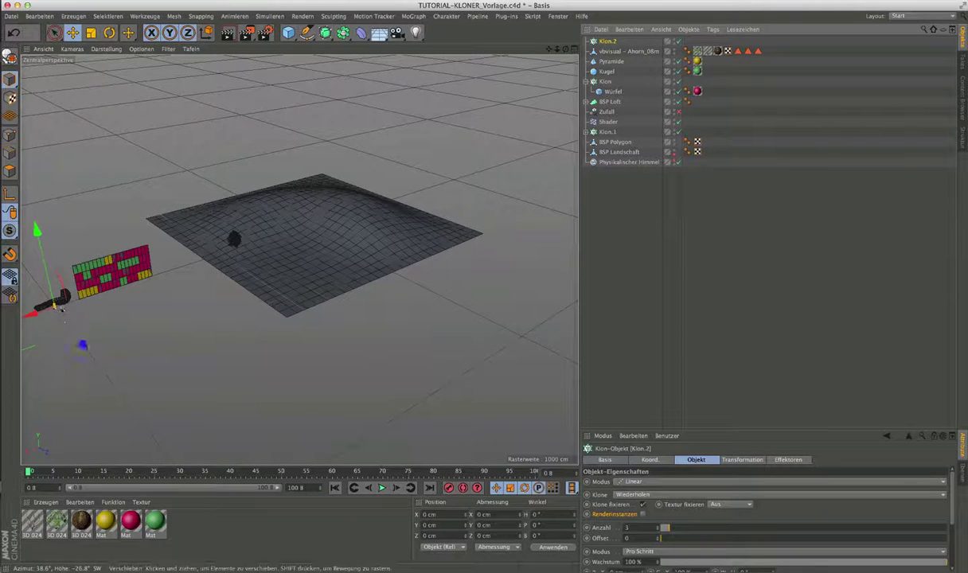
left_click(621, 152)
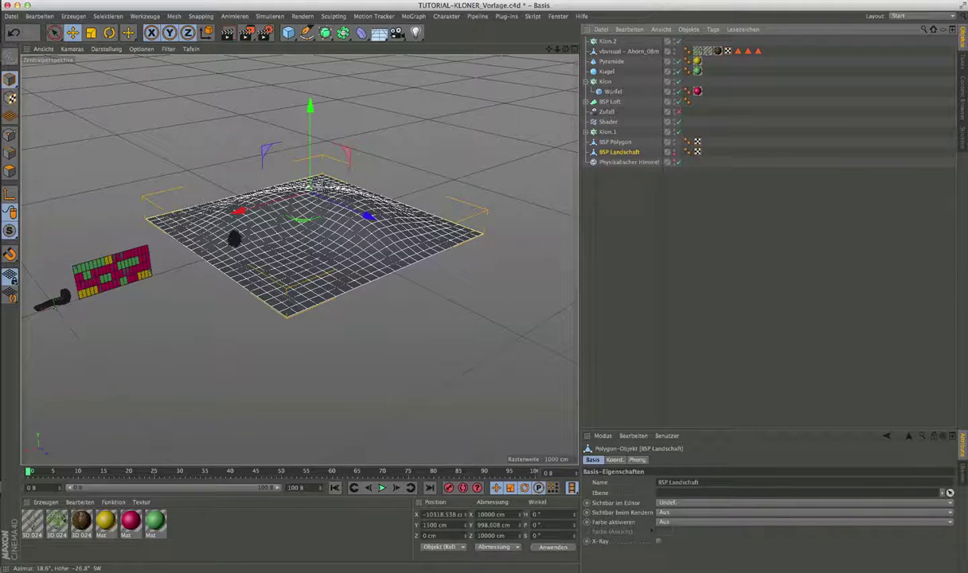
left_click(607, 40)
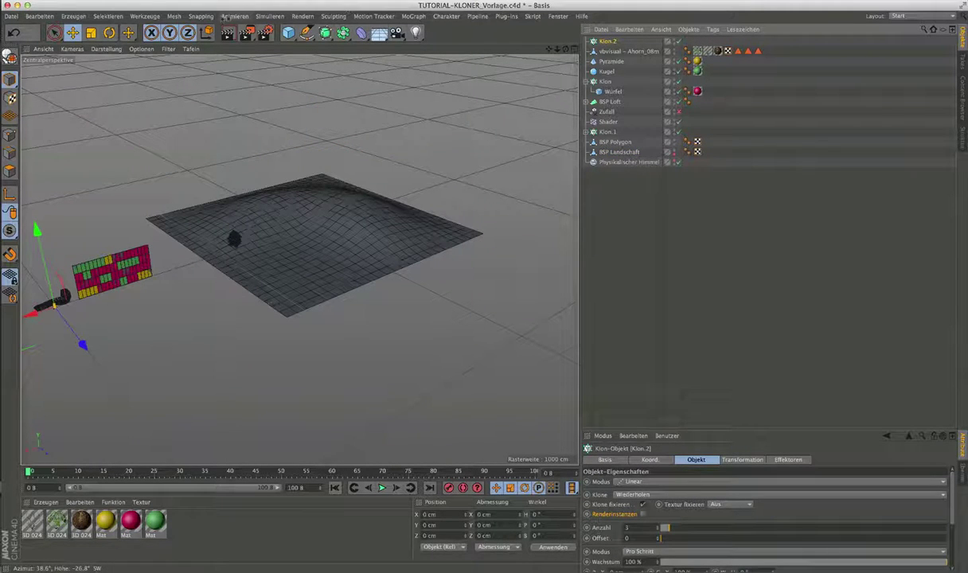
left_click(174, 16)
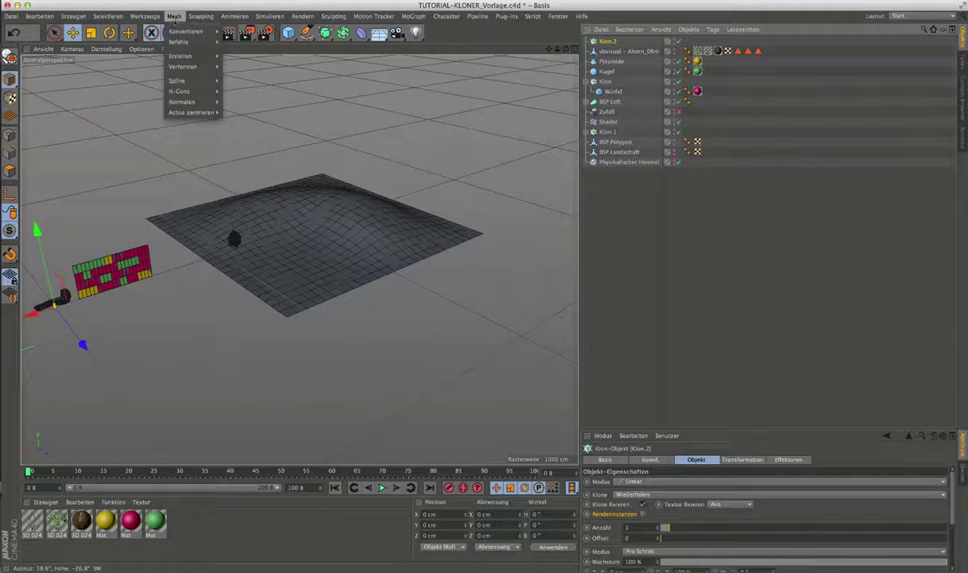
mouse_move(144, 16)
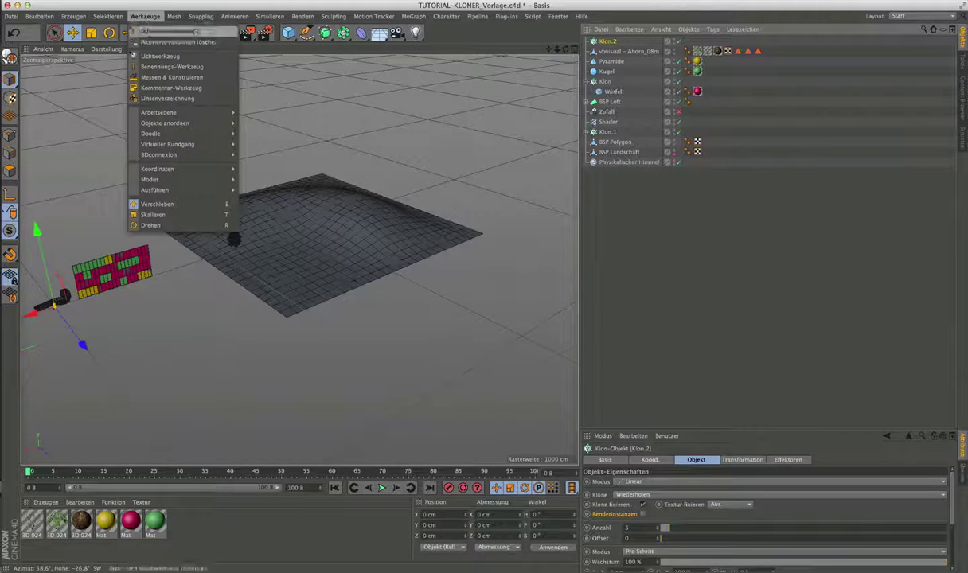
mouse_move(165, 123)
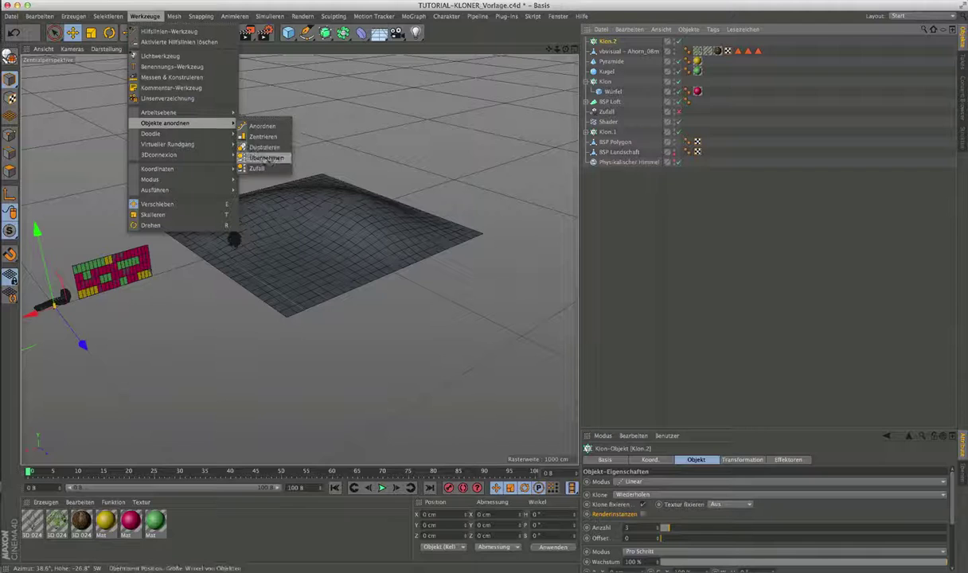
- Give Klon.2 BSP Landschaft's position (X -10318.538 cm, Y 1500 cm) via Übernehmen
left_click(268, 158)
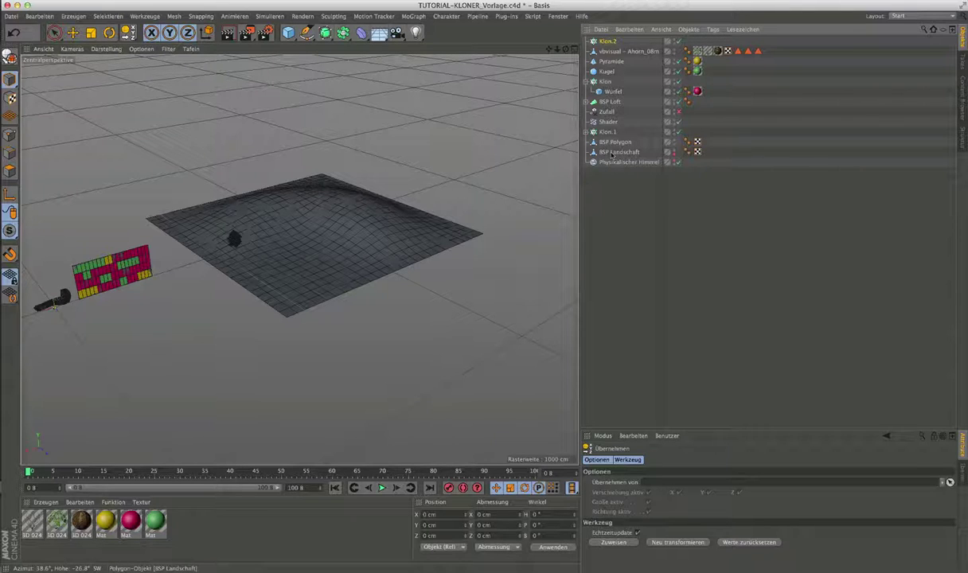
left_click_drag(663, 495, 700, 482)
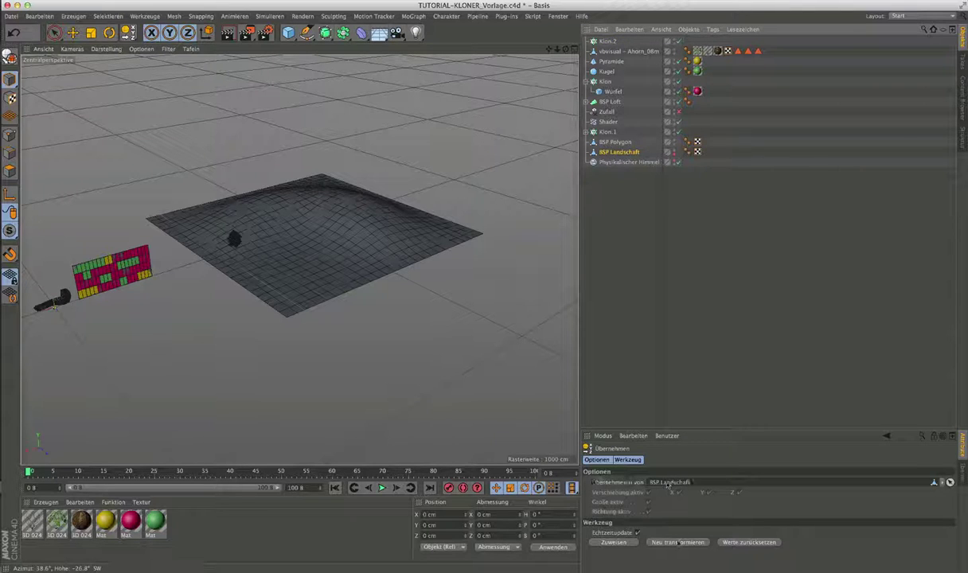
left_click(613, 542)
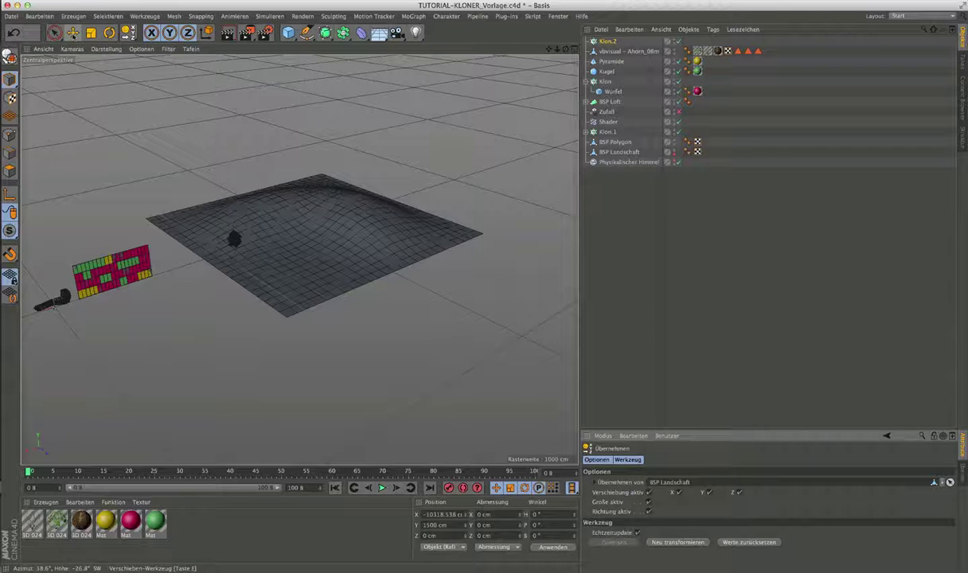
left_click(72, 32)
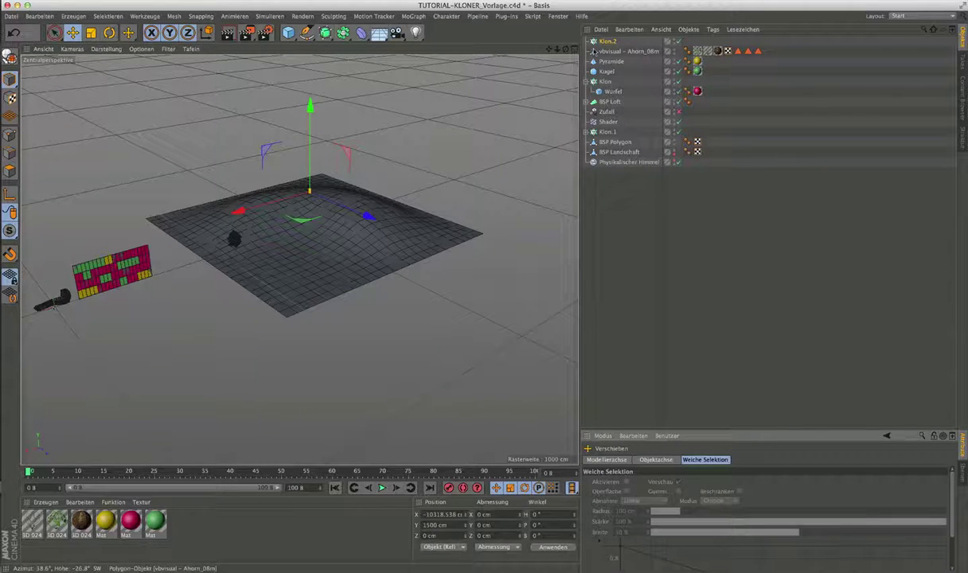
- Tilt the view over the landscape and select the tree object
left_click(604, 42)
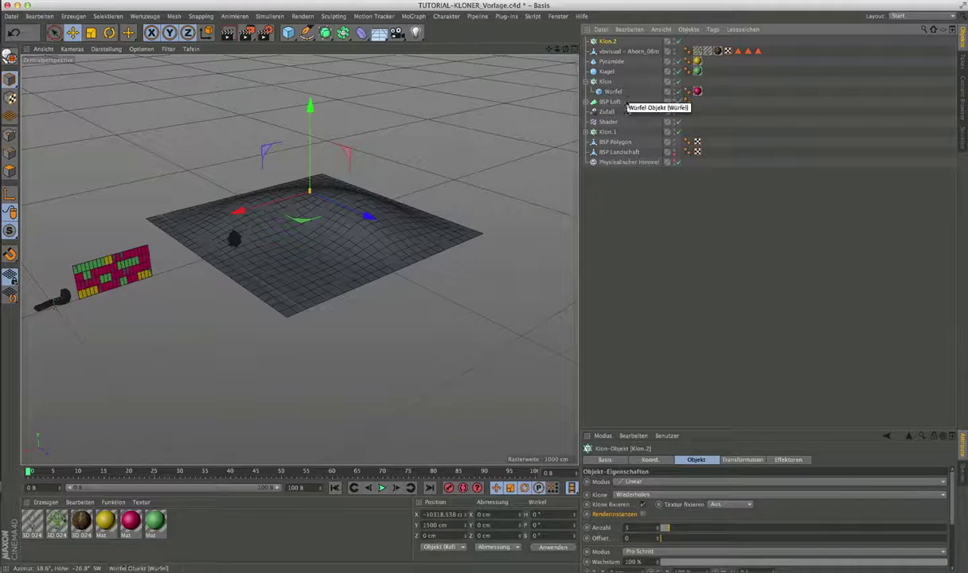
left_click(623, 152)
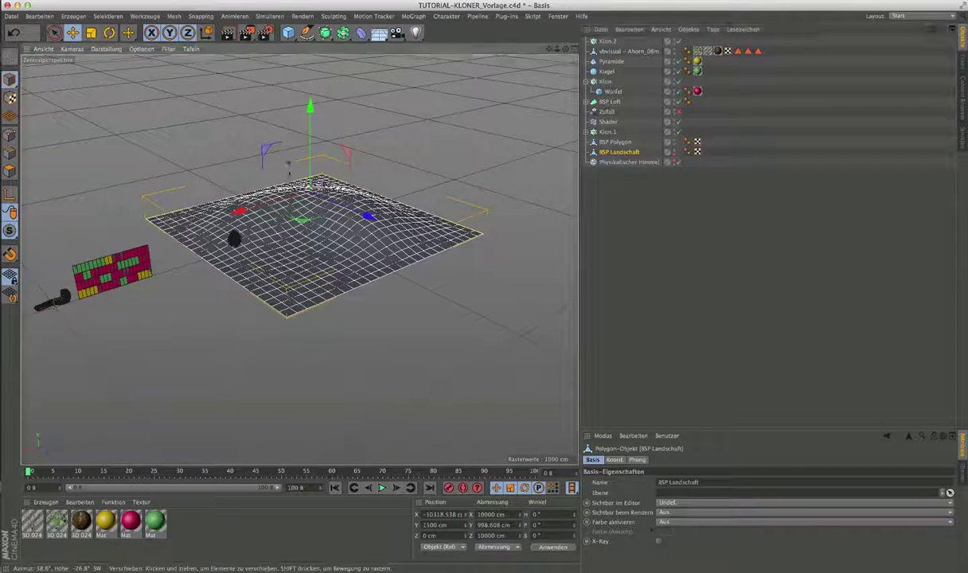
scroll(287, 159, "up", 4)
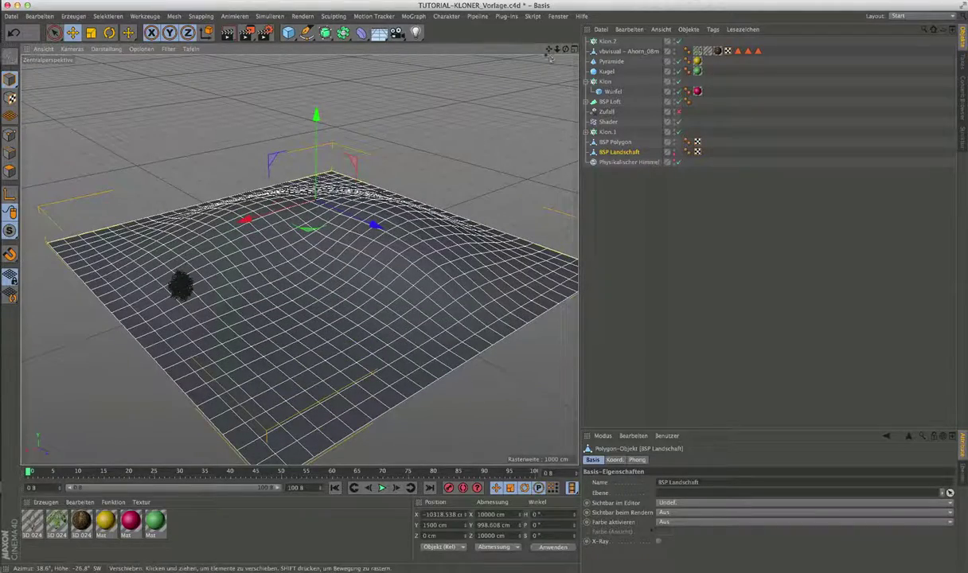
mouse_move(287, 159)
left_mouse_down("alt")
mouse_move(299, 261)
mouse_move(481, 110)
left_mouse_up("alt")
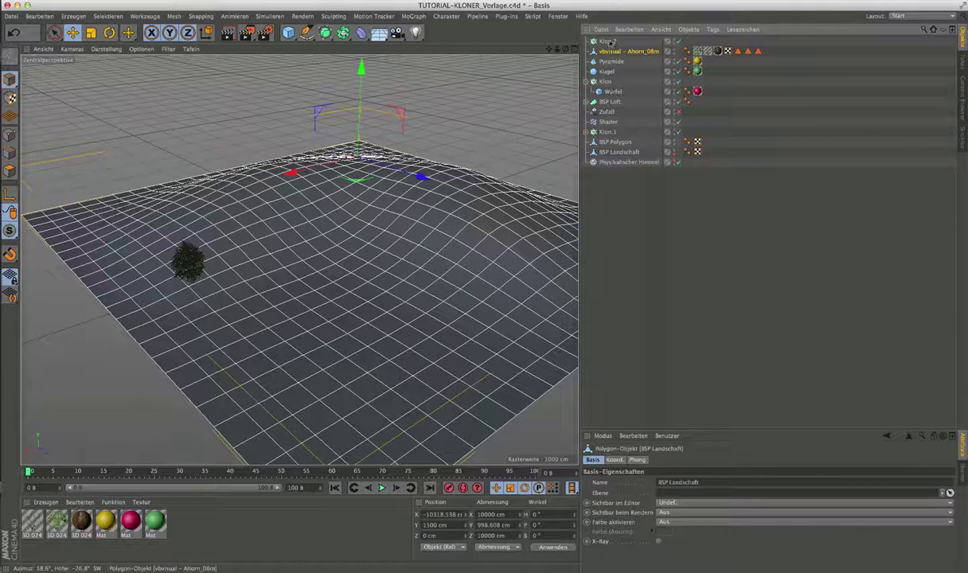
left_click(617, 51)
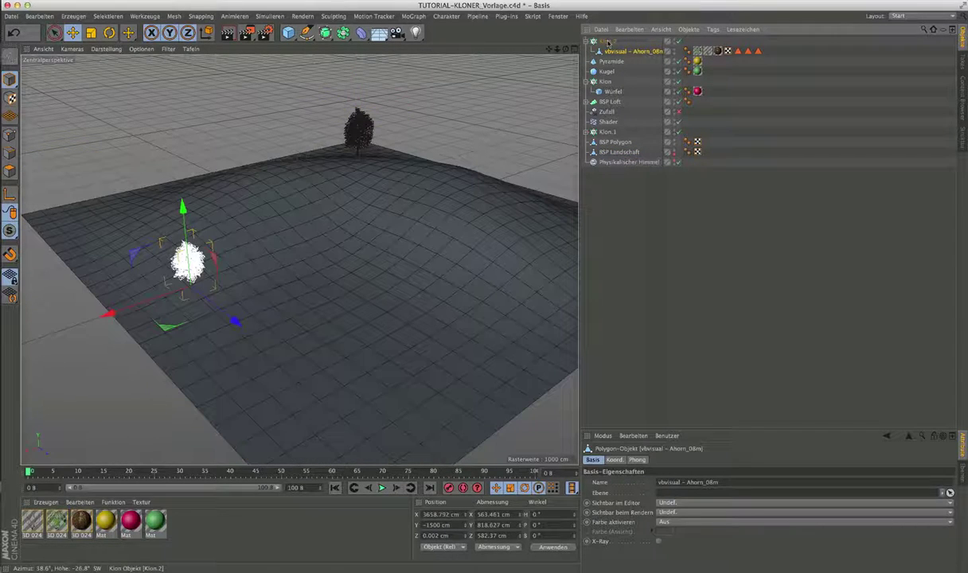
- Keep Klon.2 in Linear mode and space its three tree clones 1183 cm apart on X
left_click(605, 42)
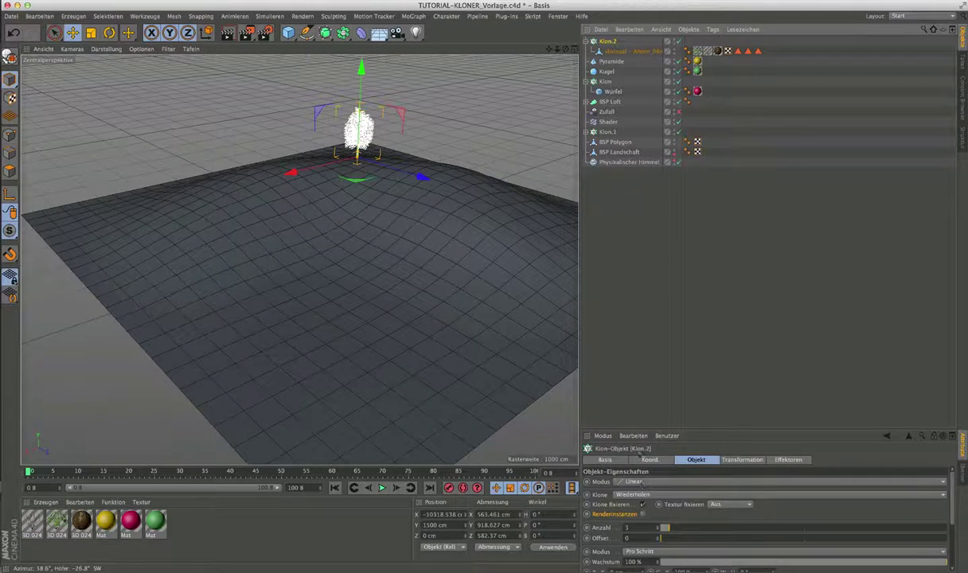
left_click_drag(650, 433, 650, 348)
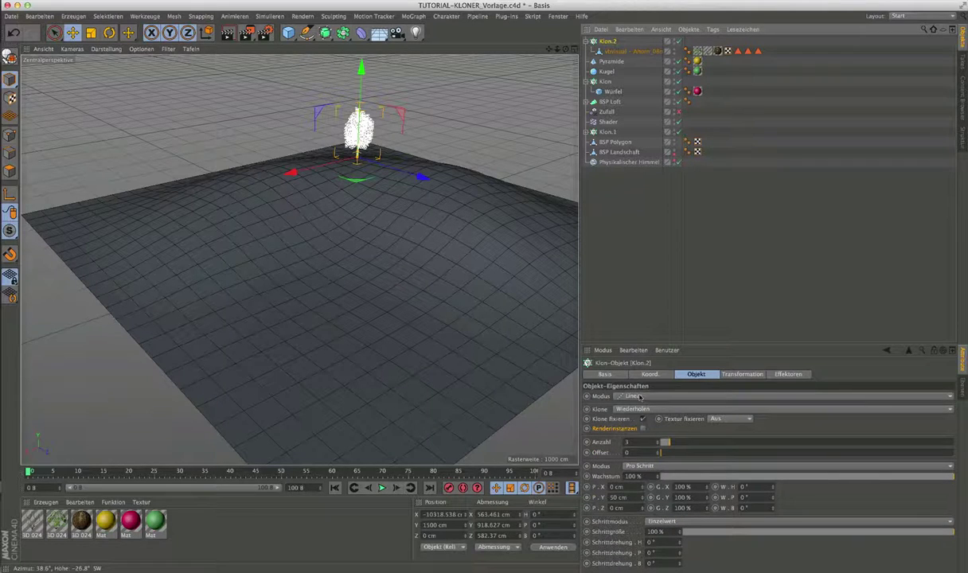
left_click(635, 397)
left_click(601, 295)
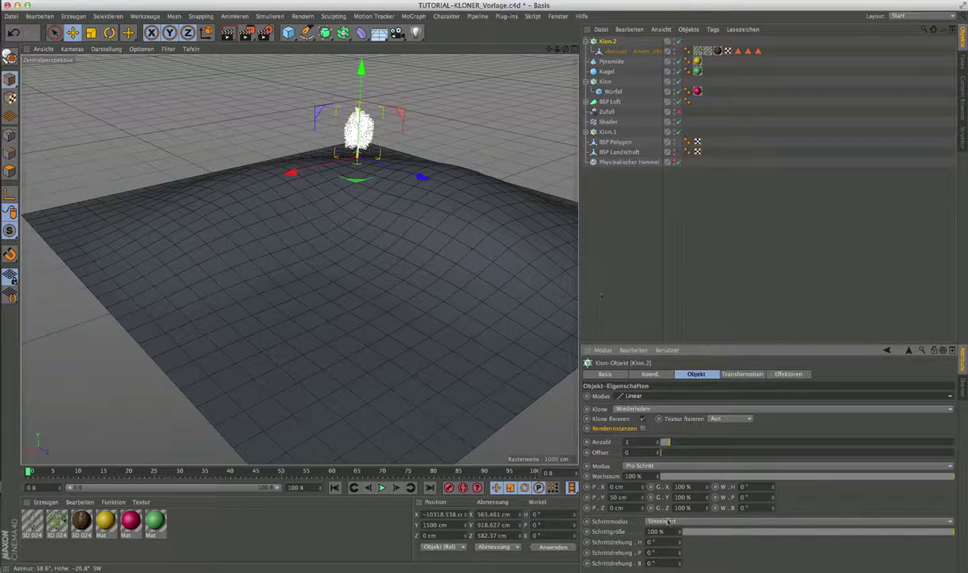
left_click_drag(643, 486, 700, 481)
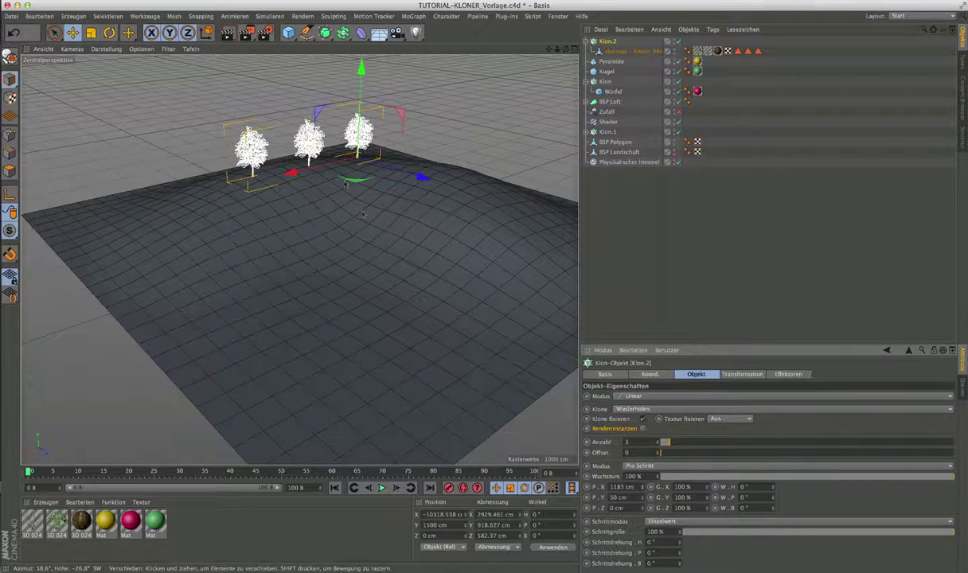
left_click_drag(473, 390, 342, 176, "alt")
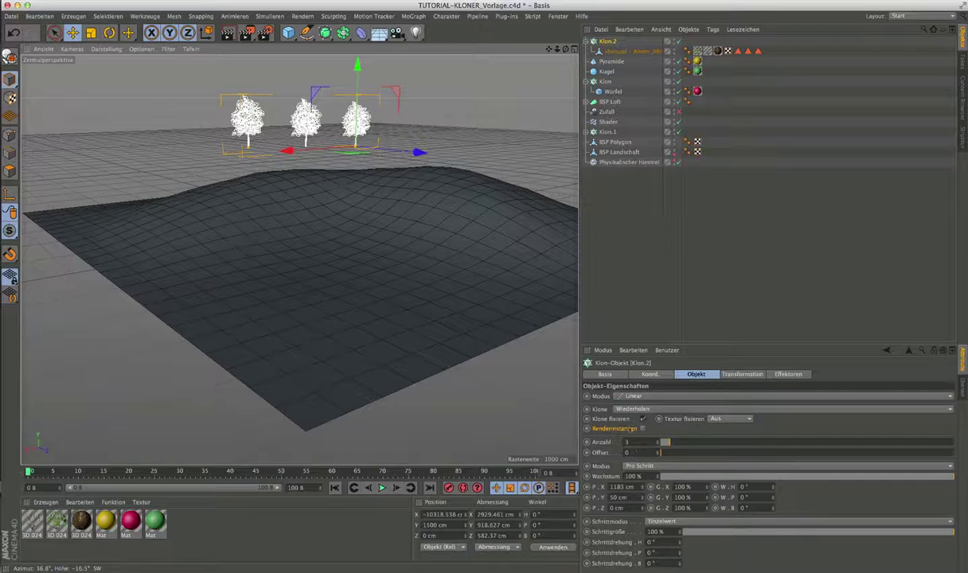
left_click(646, 396)
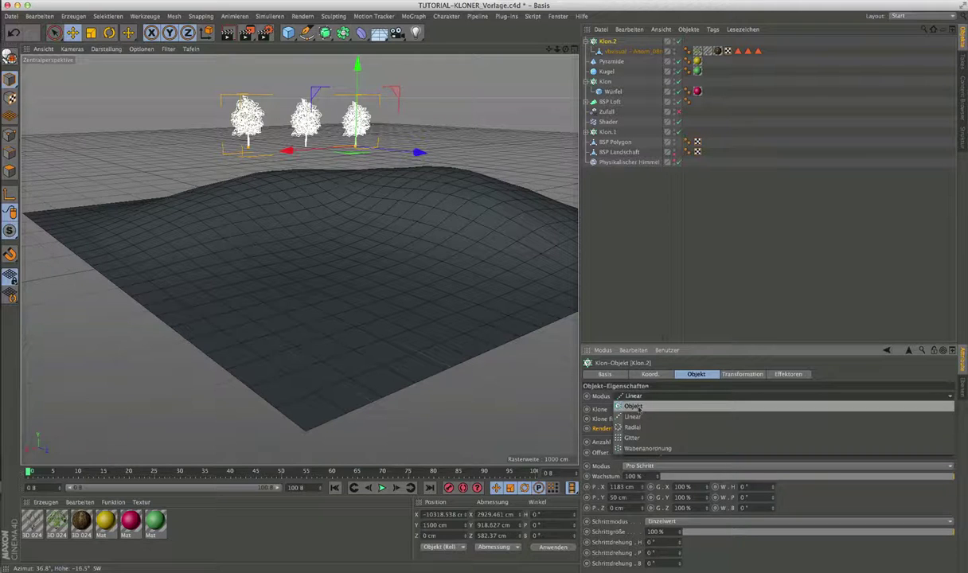
- Switch Klon.2 to Objekt mode with BSP Landschaft as the target, then deselect all
left_click(634, 406)
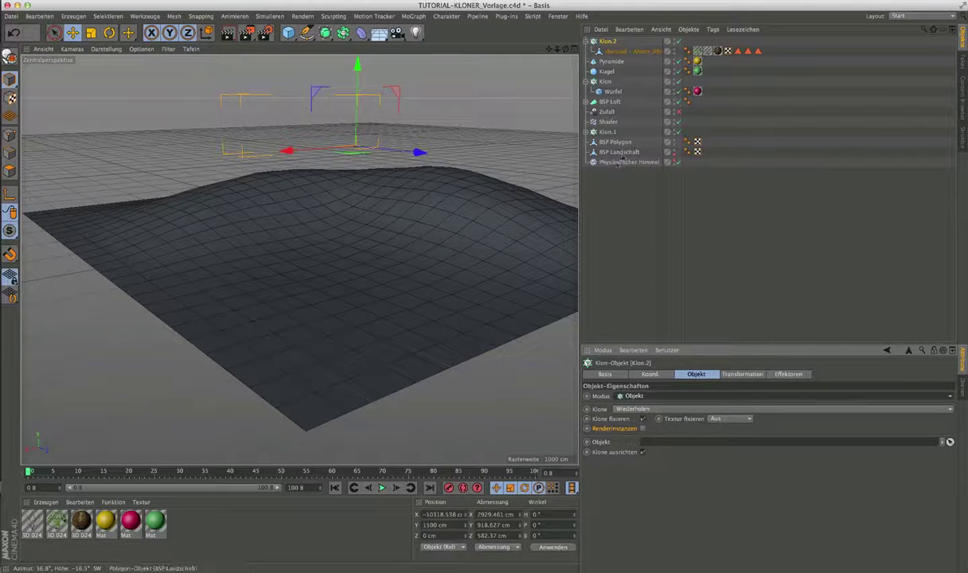
left_click_drag(620, 152, 654, 443)
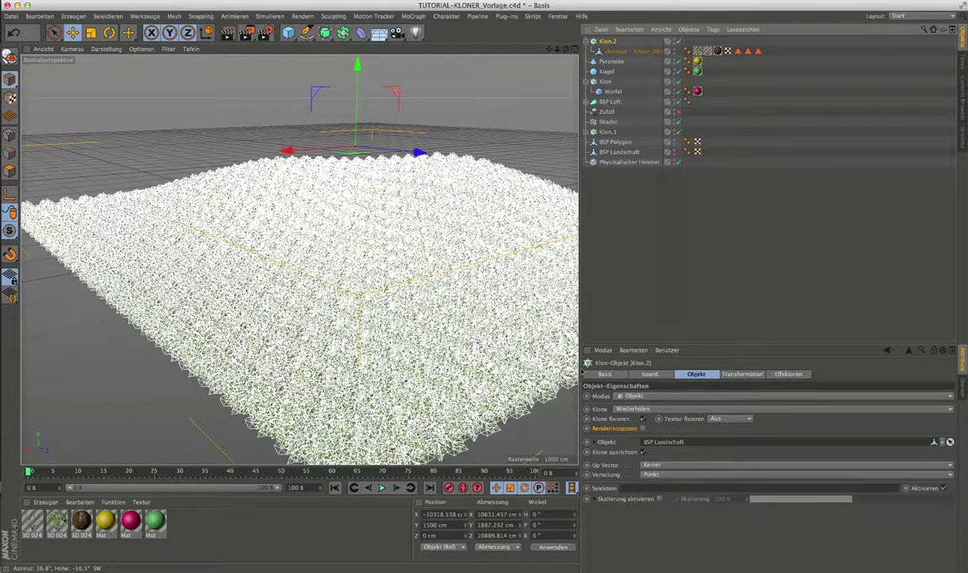
left_click(584, 300)
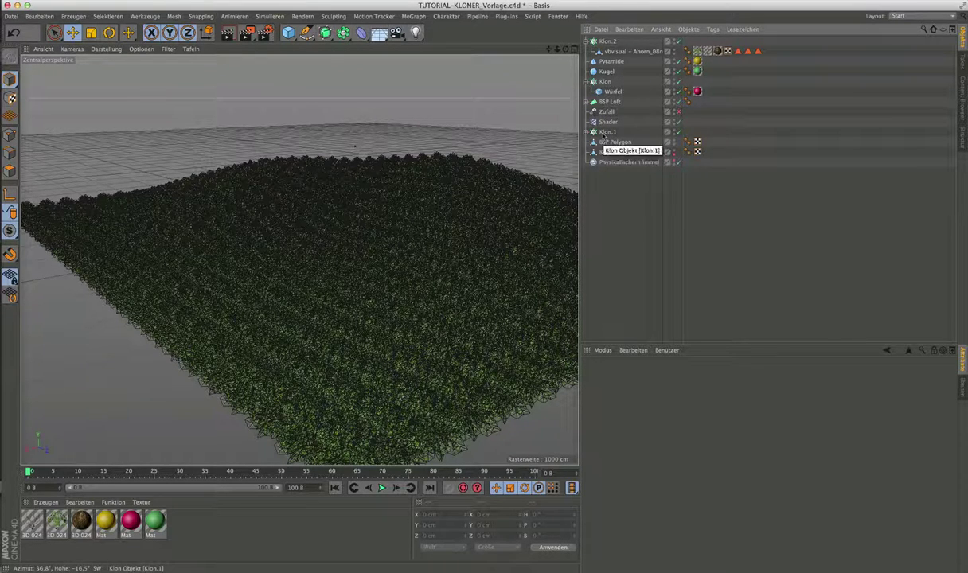
- Change Klon.1's Verteilung from Polygonmitte to Punkt and toggle it off and on to compare
left_click(606, 132)
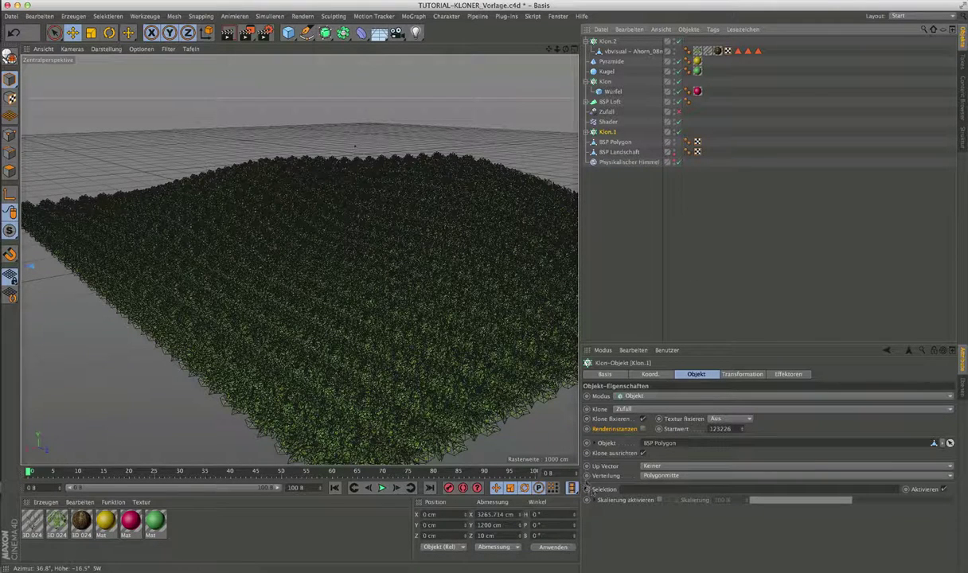
left_click(671, 475)
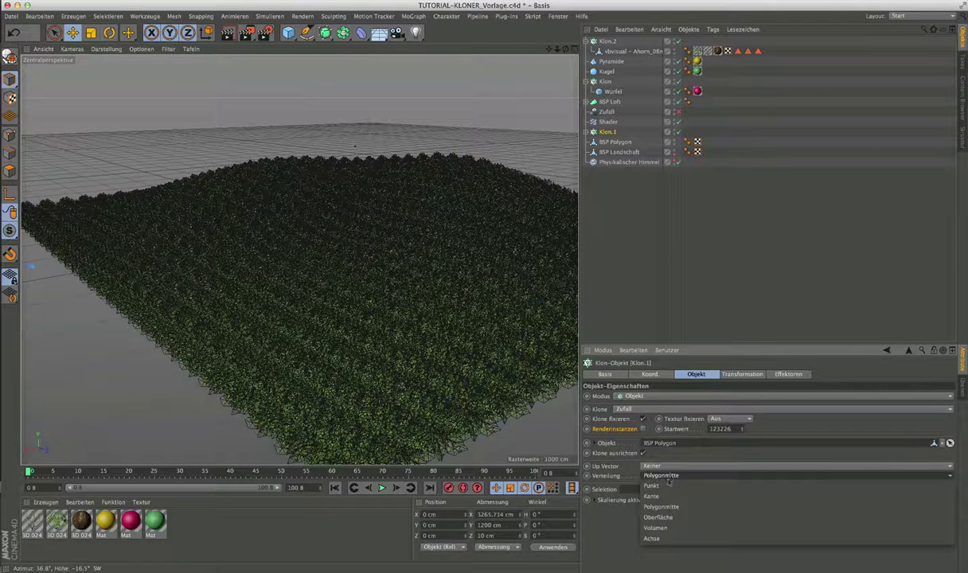
left_click(635, 460)
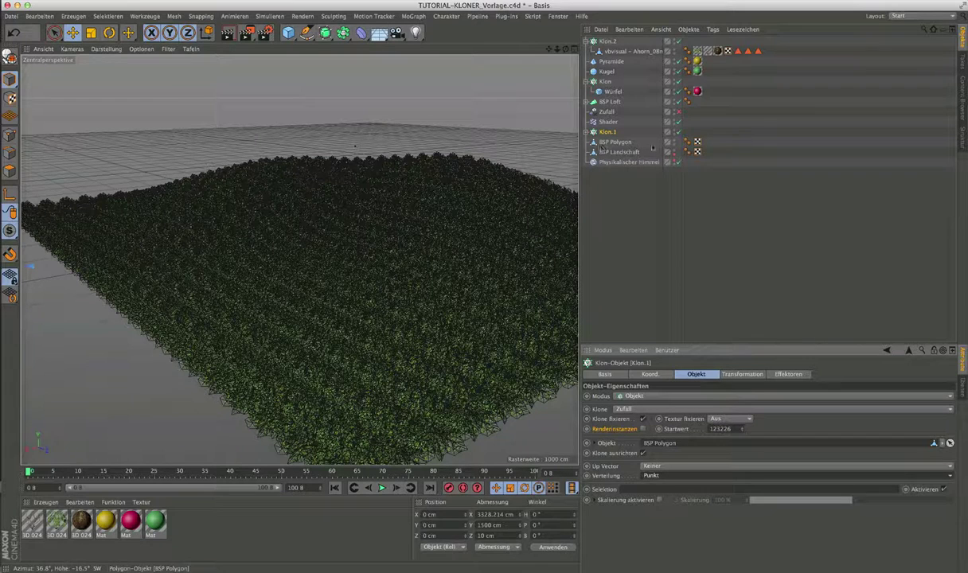
left_click(678, 131)
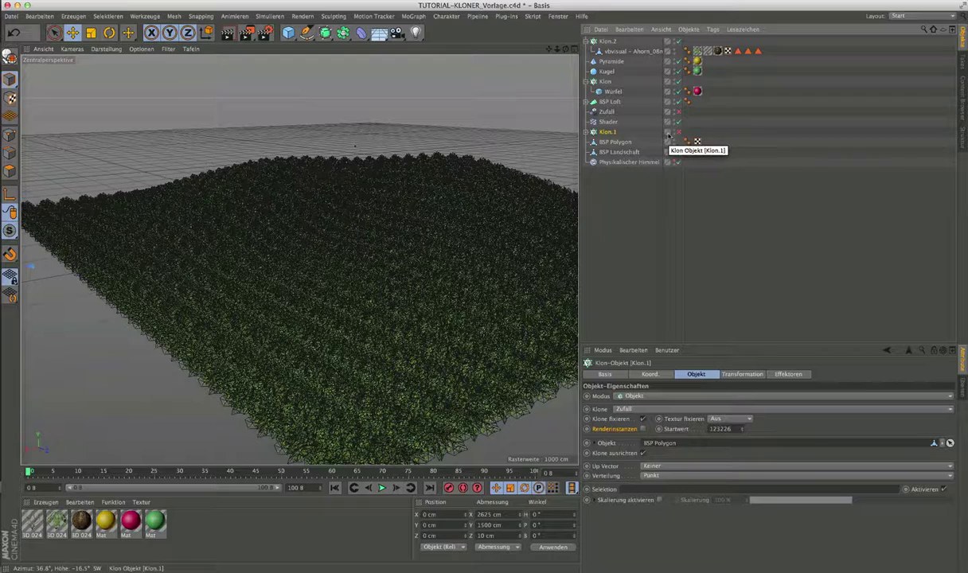
left_click(678, 132)
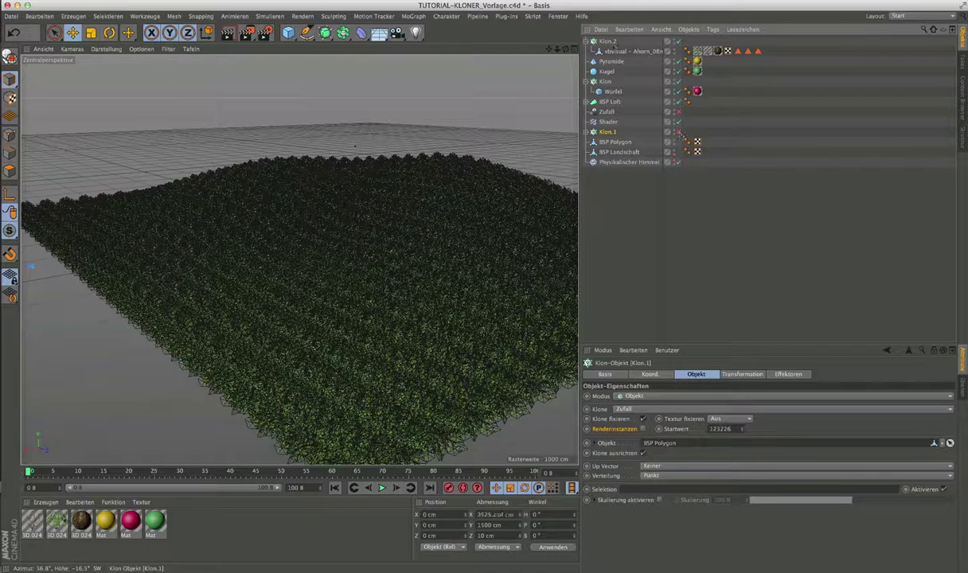
left_click(606, 41)
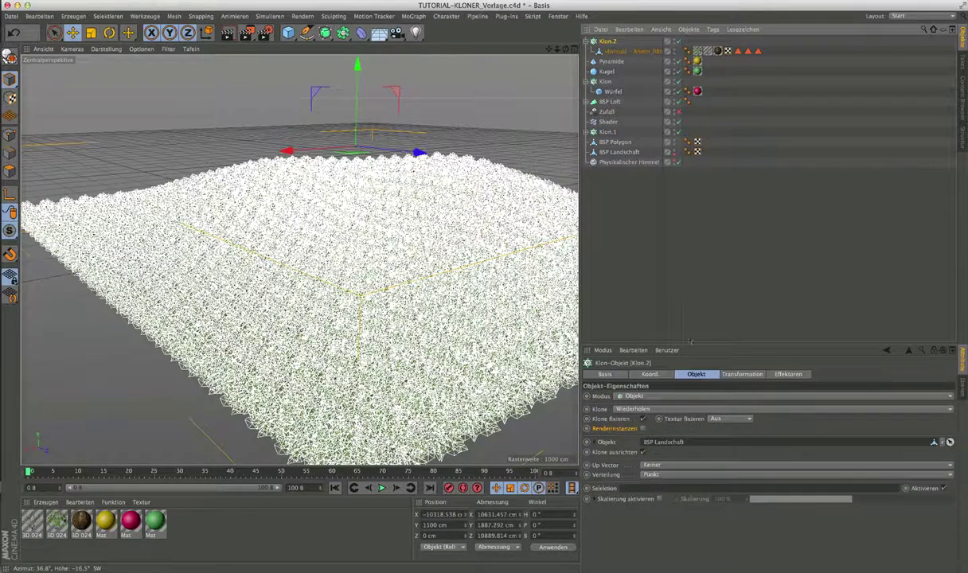
- Switch off Klon.2 and orbit out to view the whole landscape
left_click(678, 42)
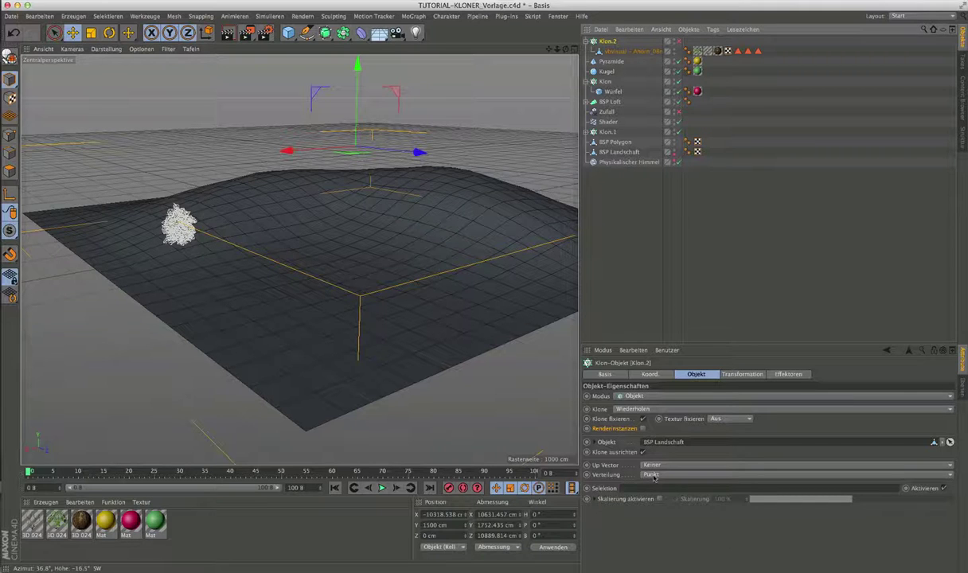
left_click_drag(265, 389, 266, 383, "alt")
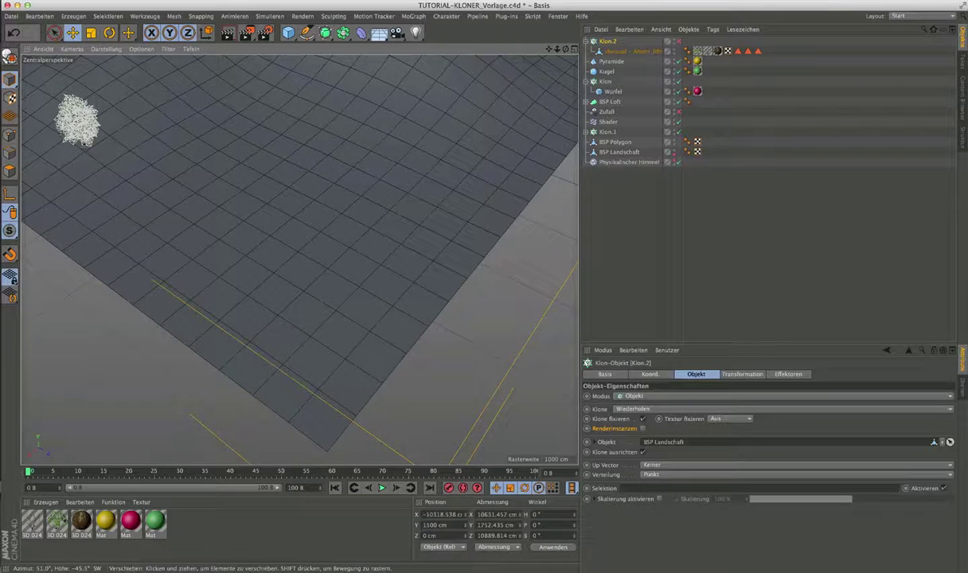
left_click_drag(97, 124, 238, 268, "alt")
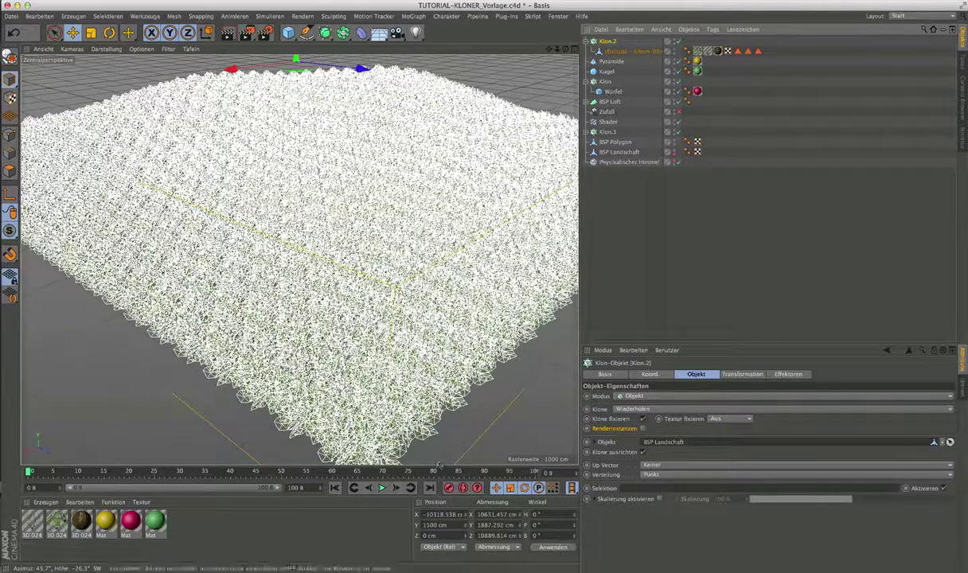
left_click(661, 474)
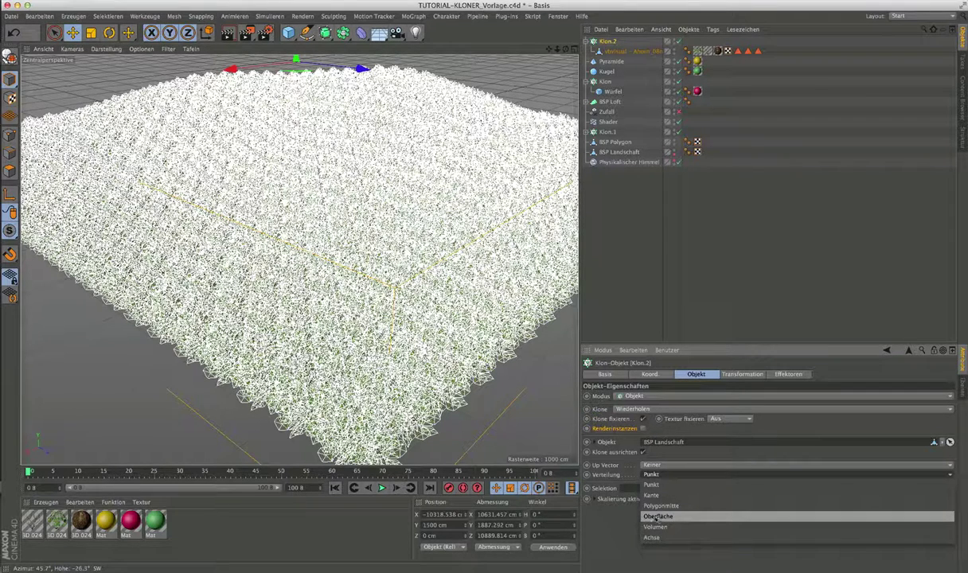
- Set Klon.2's distribution to Oberfläche and get the clone W.P pitch field ready to edit
left_click(657, 518)
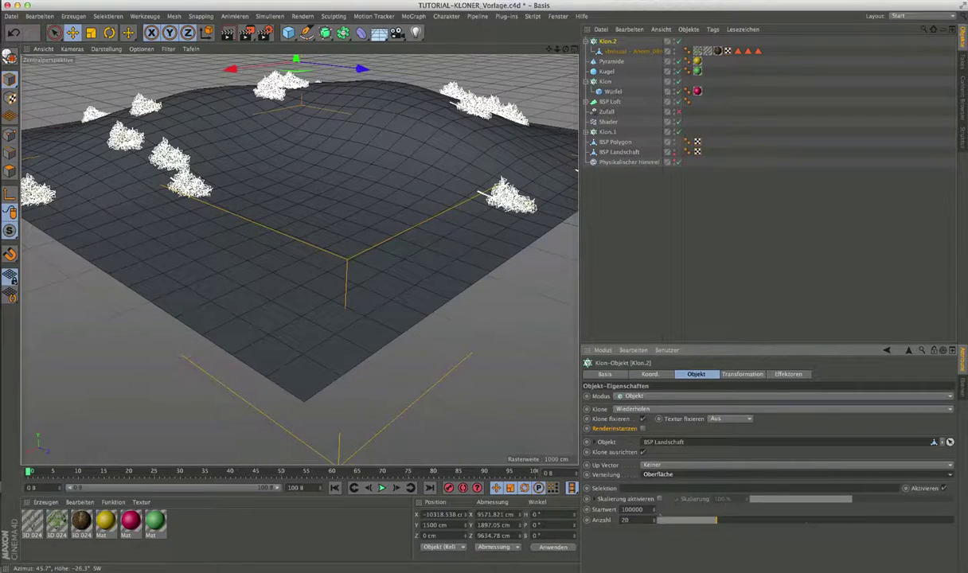
scroll(352, 280, "up", 5)
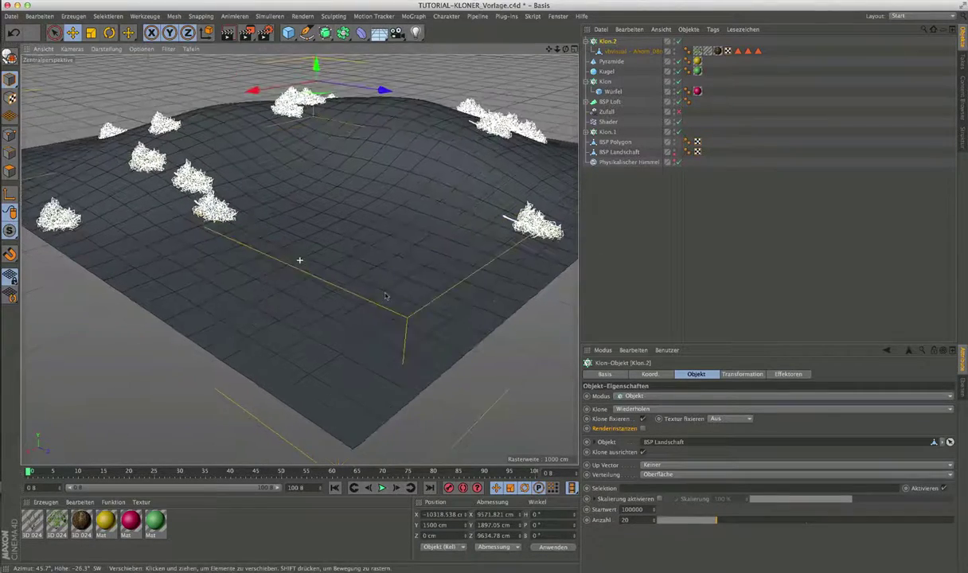
mouse_move(353, 279)
left_mouse_down("alt")
mouse_move(406, 227)
mouse_move(474, 325)
left_mouse_up("alt")
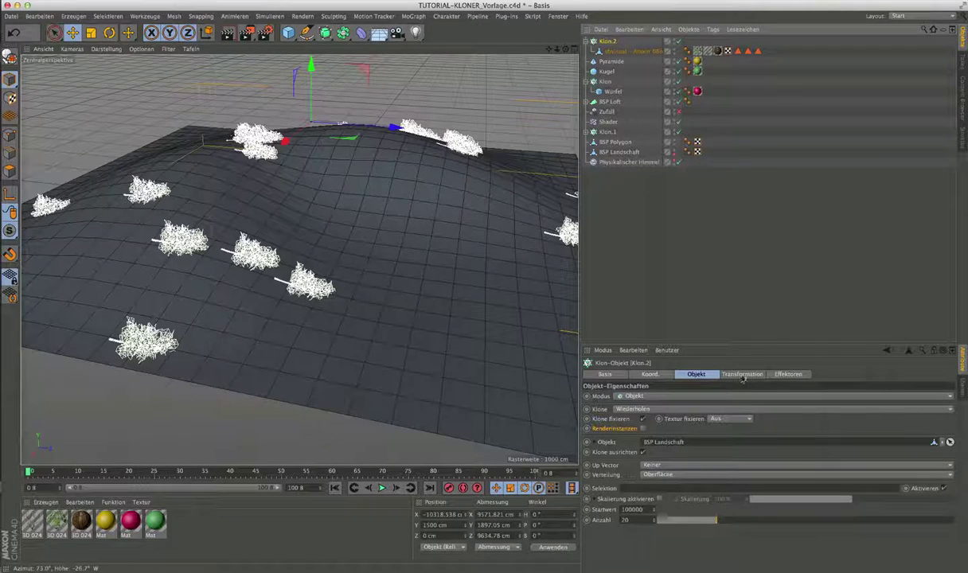
left_click(741, 376)
left_click(755, 419)
type("-90")
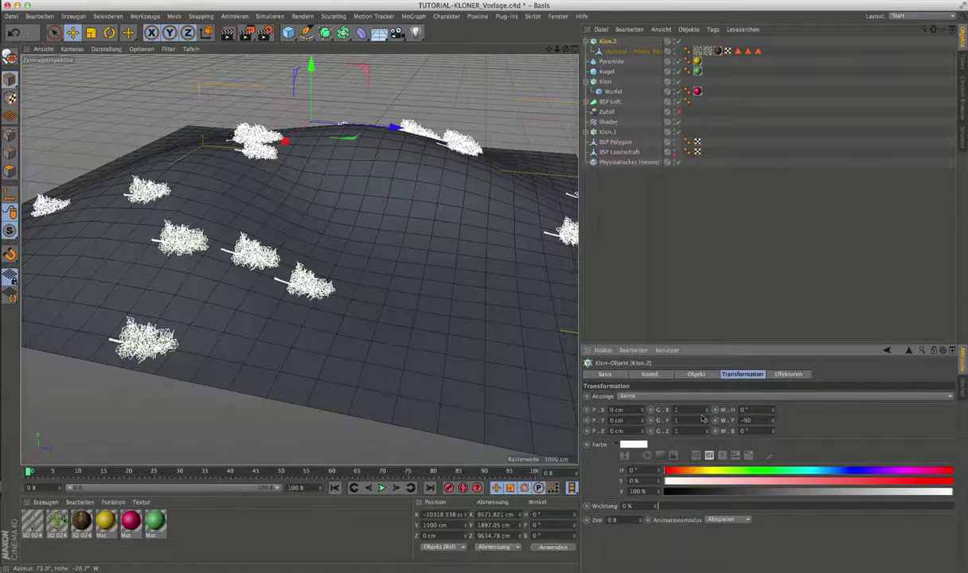
- Apply a -90° clone pitch and inspect the upright trees on the hill from several angles
key("Return")
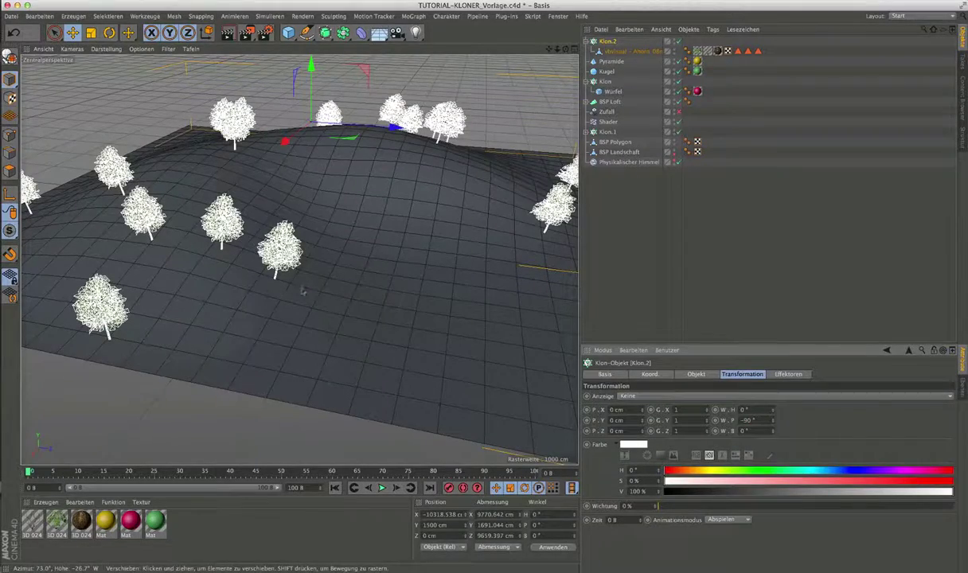
left_click_drag(302, 291, 188, 249, "alt")
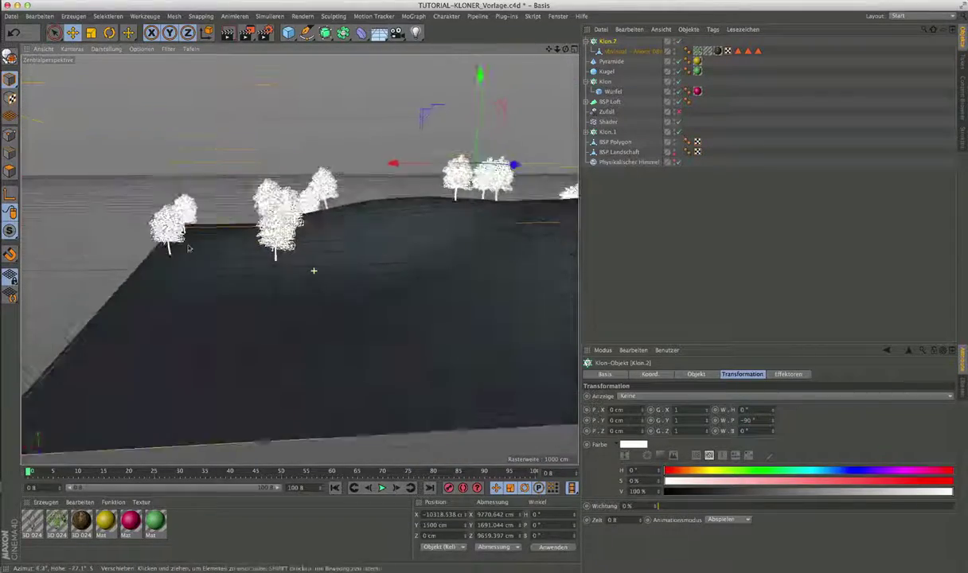
mouse_move(189, 248)
right_mouse_down("alt")
mouse_move(90, 256)
mouse_move(262, 255)
right_mouse_up("alt")
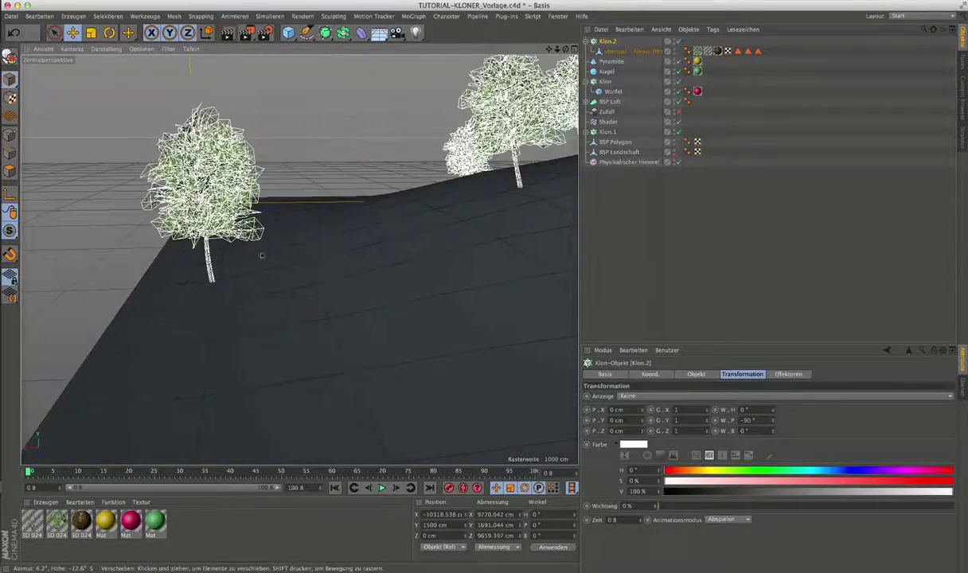
left_click_drag(262, 256, 249, 233, "alt")
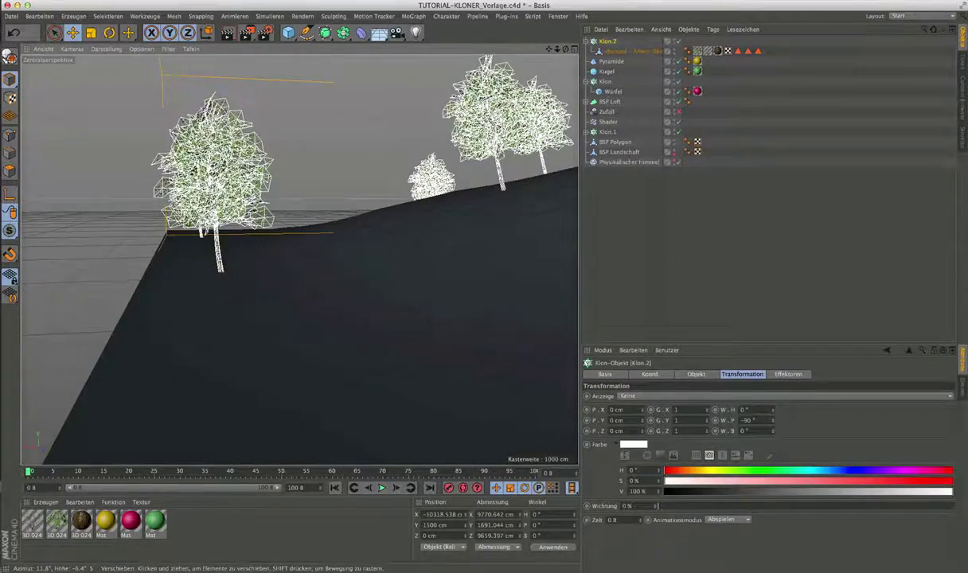
scroll(298, 259, "up", 3)
scroll(298, 259, "up", 3)
scroll(298, 259, "up", 3)
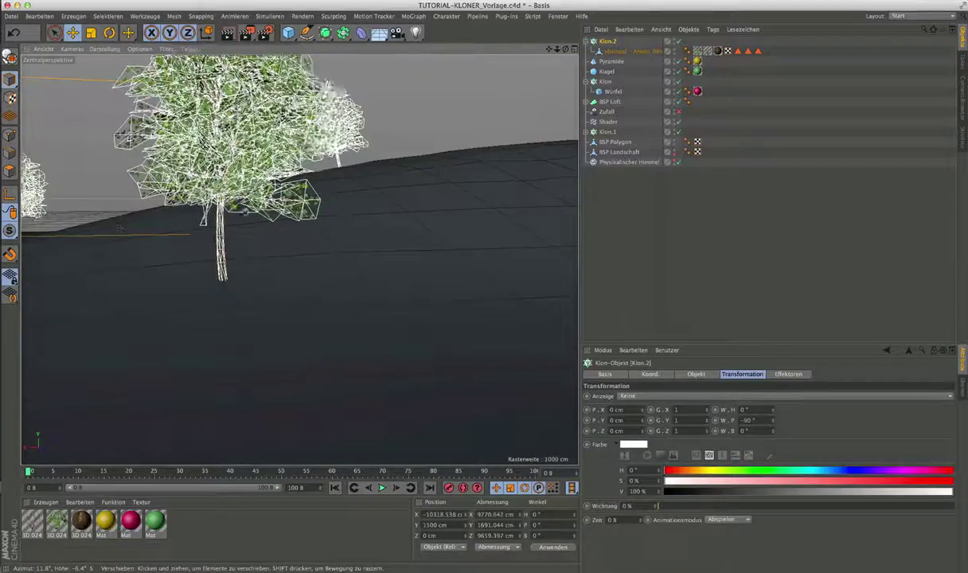
mouse_move(119, 229)
left_mouse_down("alt")
mouse_move(311, 236)
mouse_move(316, 212)
left_mouse_up("alt")
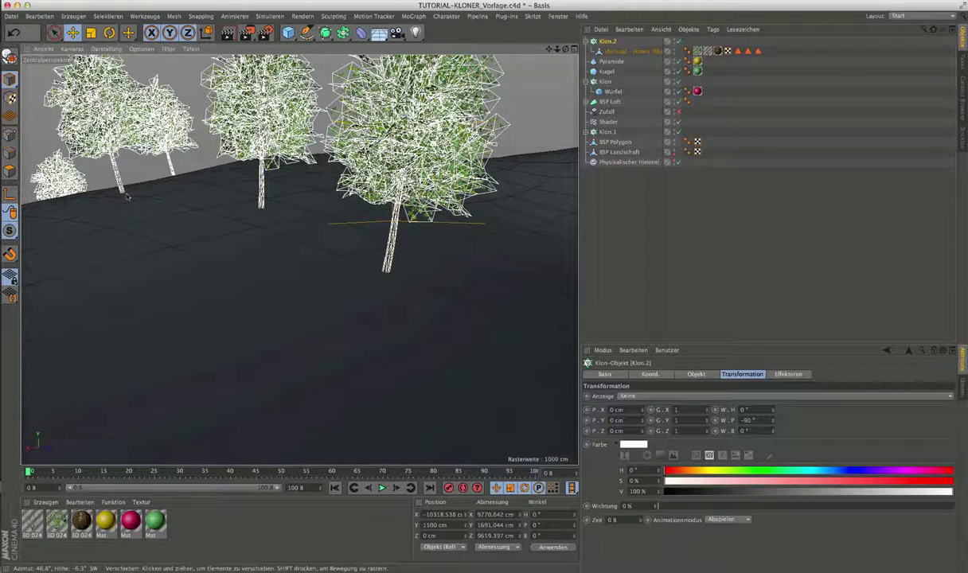
right_click_drag(464, 270, 298, 262, "alt")
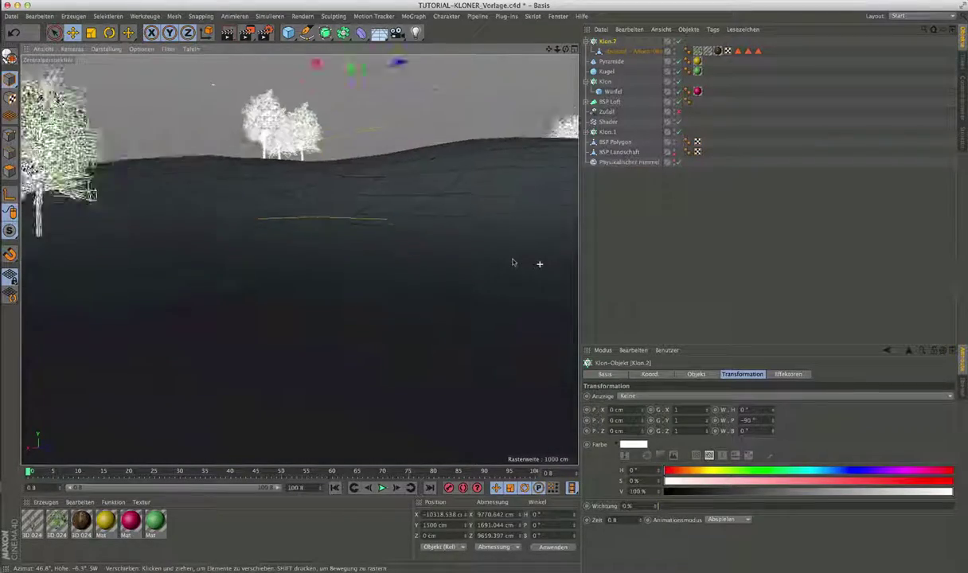
left_click_drag(513, 263, 226, 217, "alt")
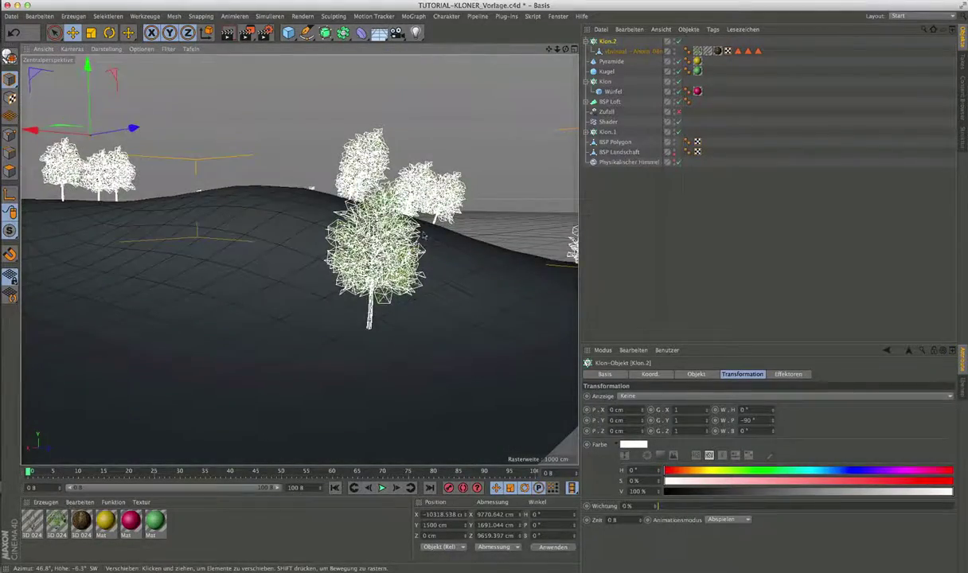
mouse_move(424, 236)
left_mouse_down("alt")
mouse_move(200, 221)
mouse_move(239, 242)
left_mouse_up("alt")
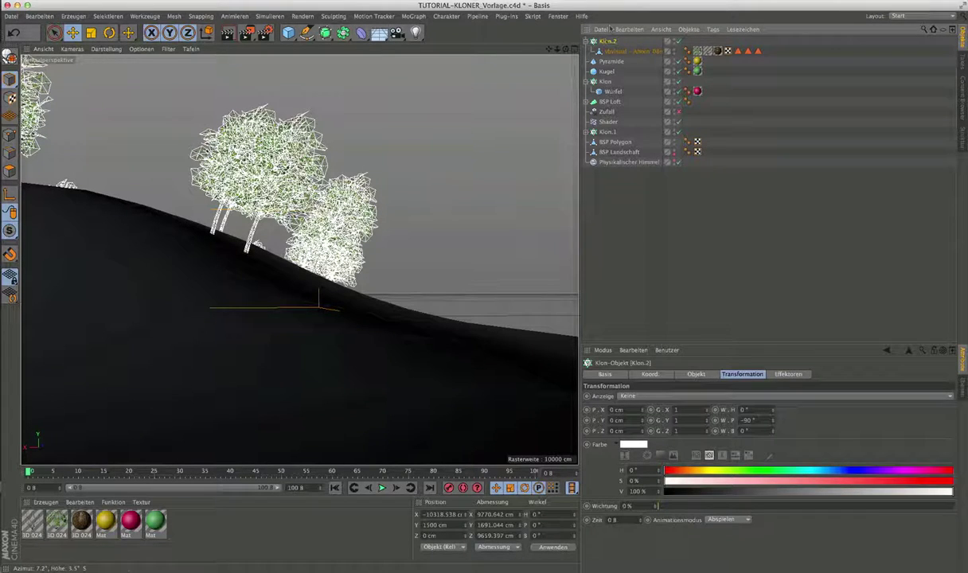
- Turn off Klone ausrichten on Klon.2 so the trees no longer follow the landscape surface
left_click(696, 374)
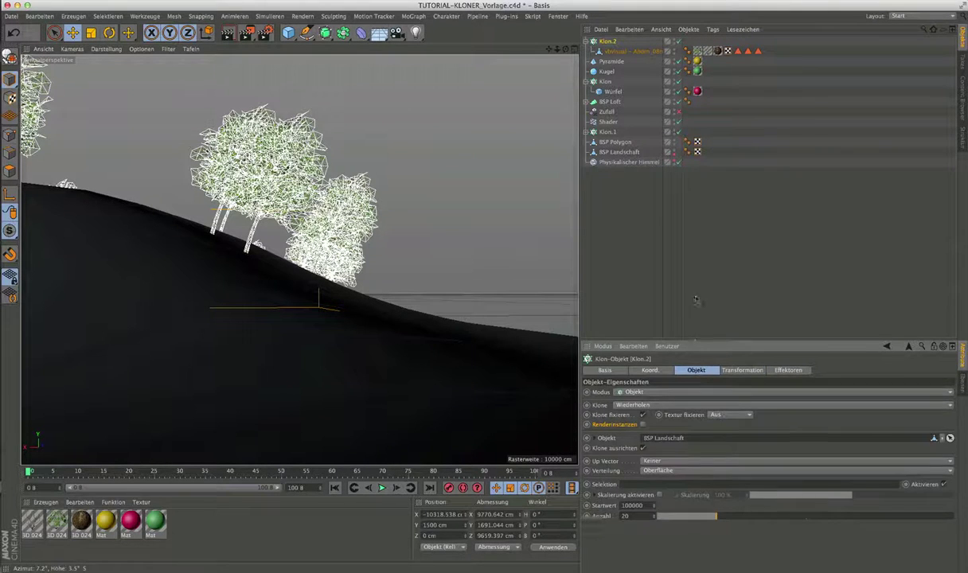
left_click_drag(665, 344, 695, 297)
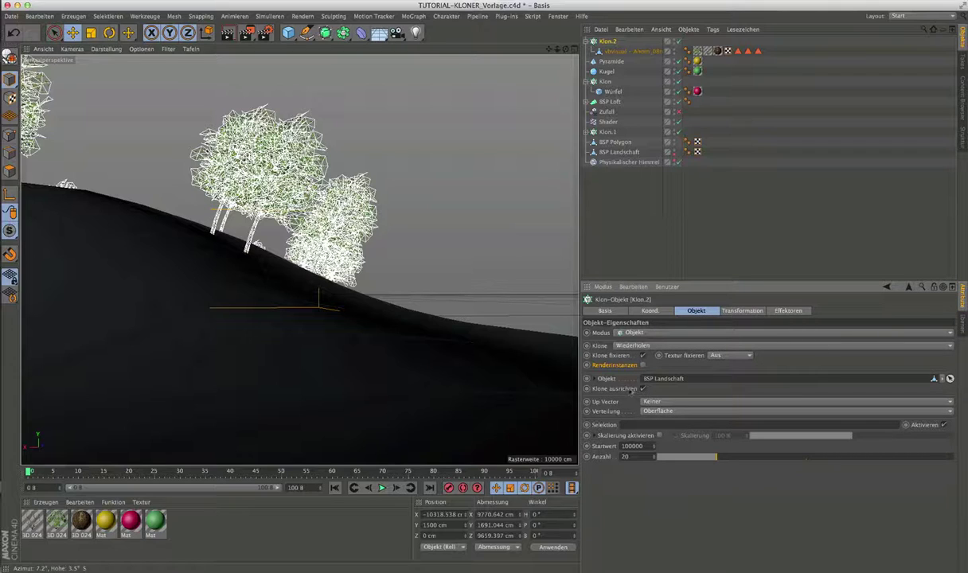
left_click(643, 388)
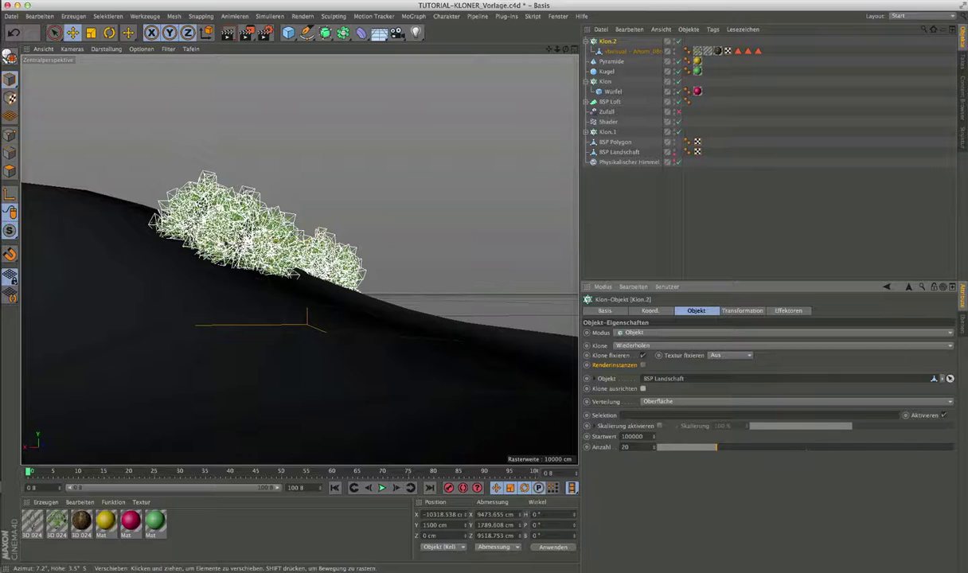
mouse_move(249, 237)
left_mouse_down("alt")
mouse_move(196, 258)
mouse_move(249, 300)
left_mouse_up("alt")
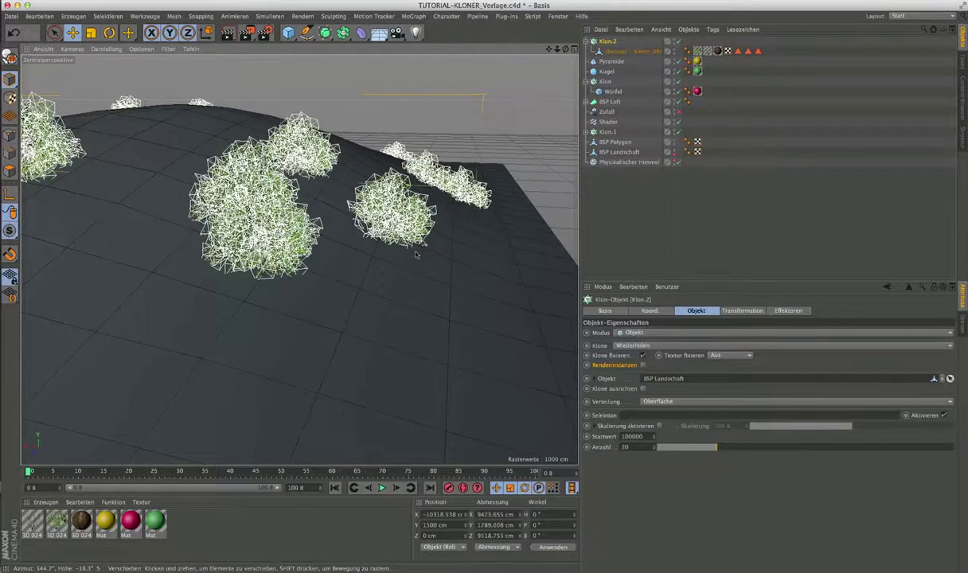
- Reset the clones' W.P pitch to 0° and inspect the vertical trees across the hill
left_click(742, 310)
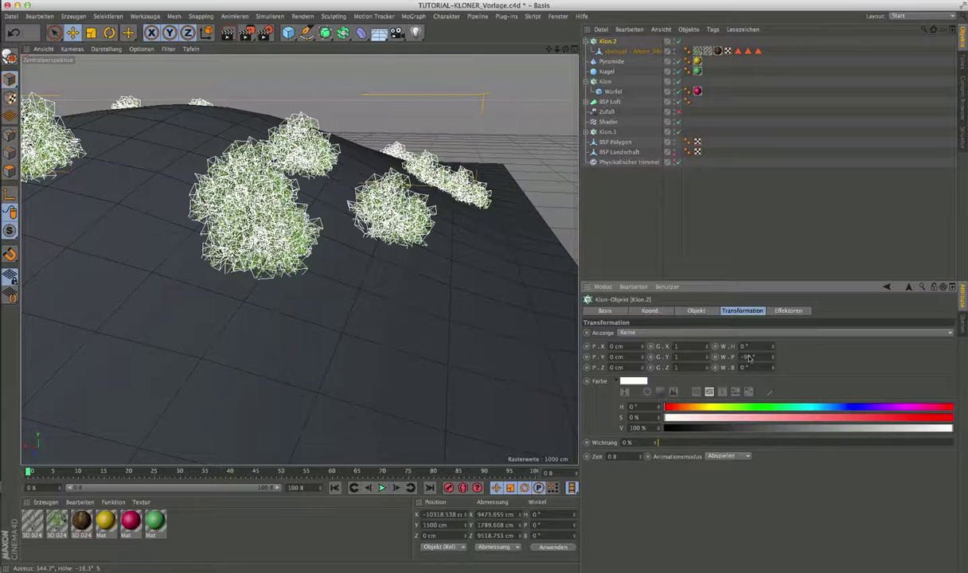
left_click(757, 357)
type("0")
key("Return")
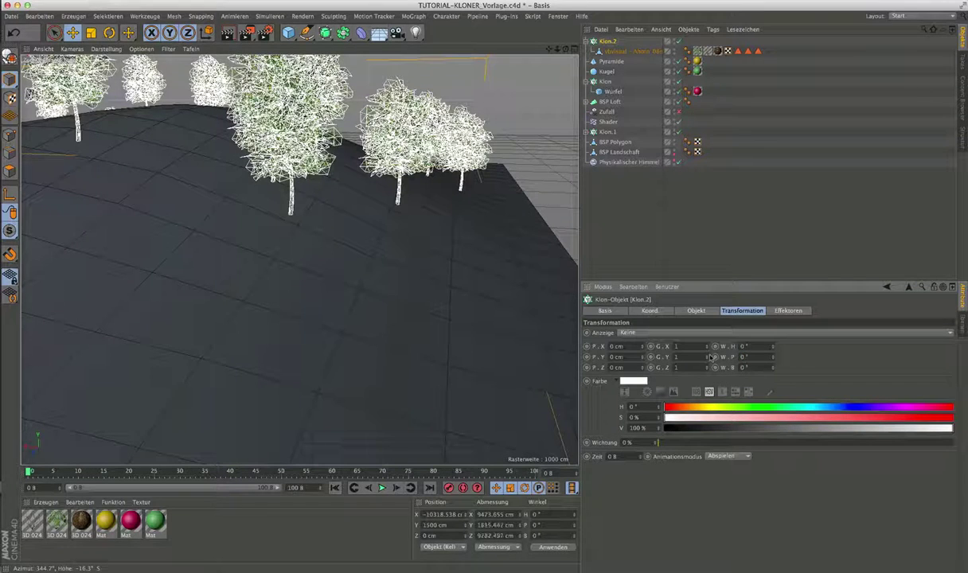
left_click_drag(309, 194, 310, 199, "alt")
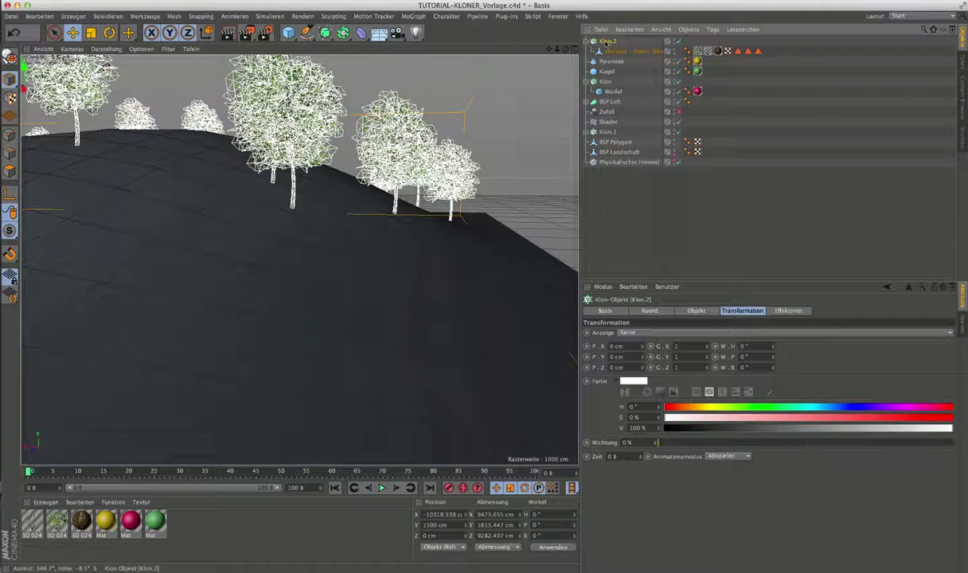
left_click(696, 310)
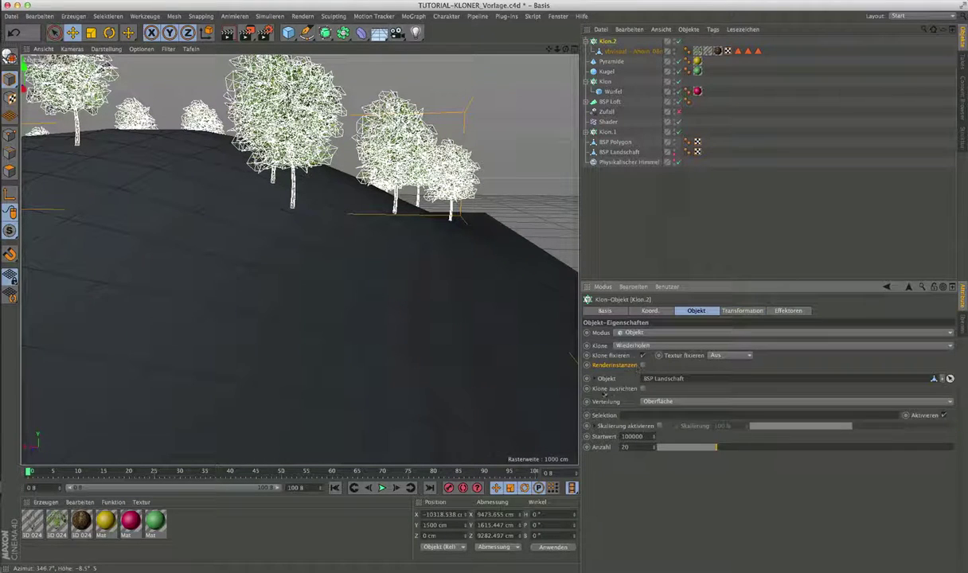
left_click_drag(330, 190, 318, 209, "alt")
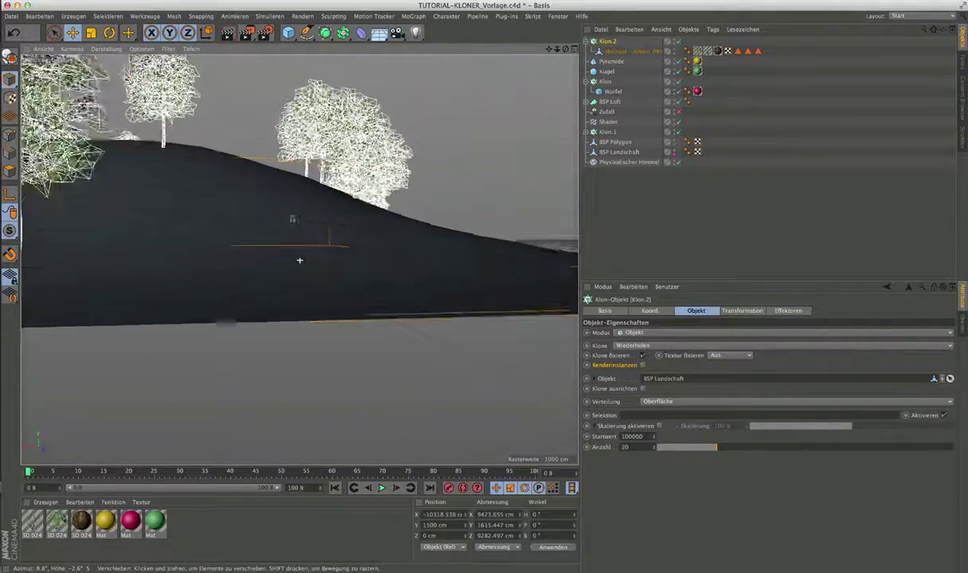
scroll(299, 260, "up", 5)
left_click_drag(299, 259, 371, 156, "alt")
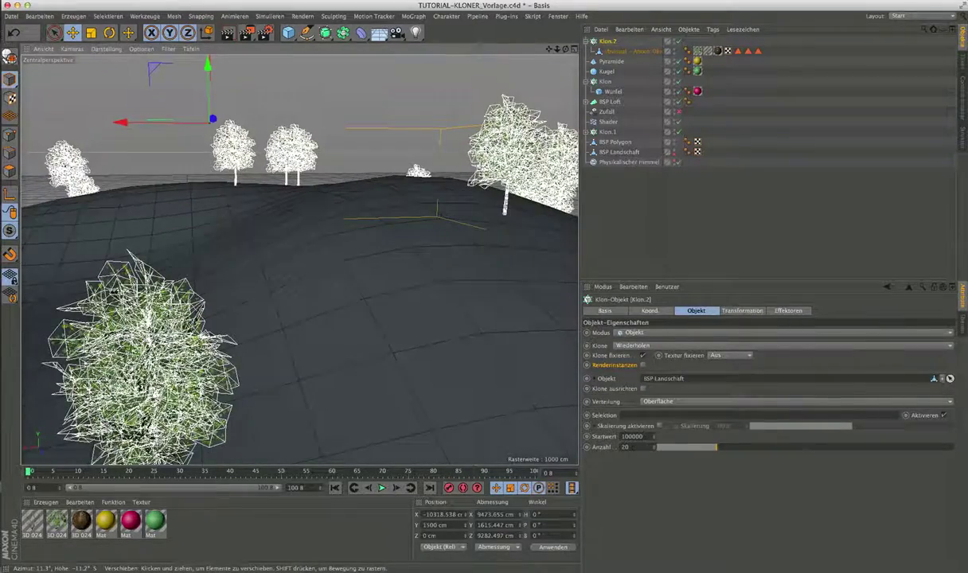
scroll(371, 157, "down", 5)
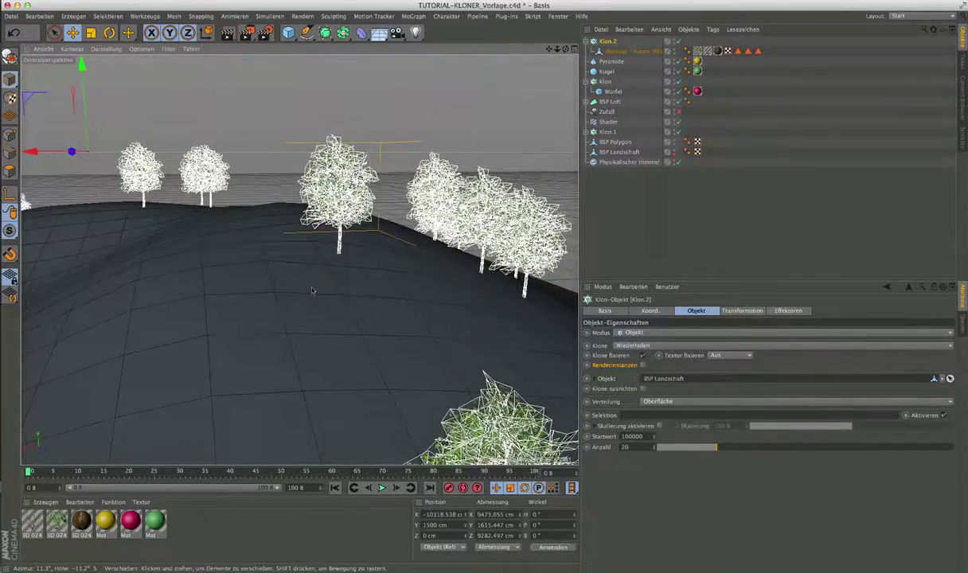
scroll(242, 319, "down", 2)
left_click_drag(242, 319, 549, 315, "alt")
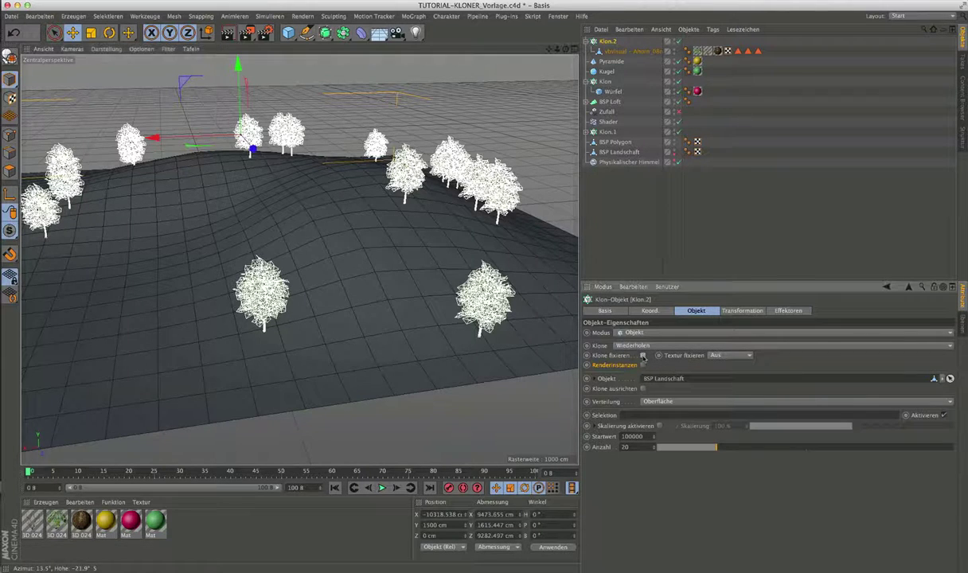
- Toggle Klon.2's clone fixing option and view the 20 scattered trees on BSP Landschaft
left_click(643, 356)
scroll(127, 278, "down", 3)
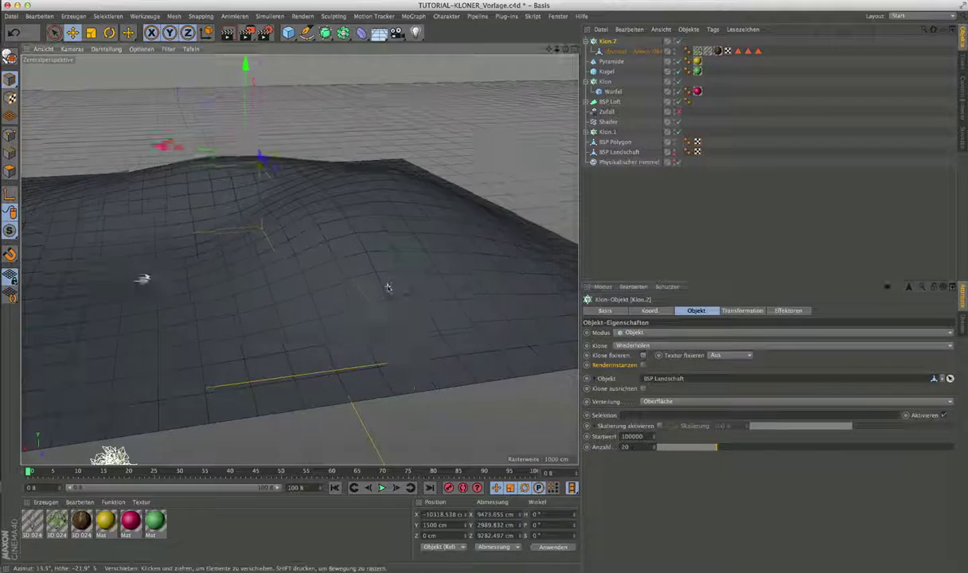
scroll(241, 281, "down", 3)
scroll(278, 281, "down", 2)
left_click_drag(280, 282, 389, 268, "alt")
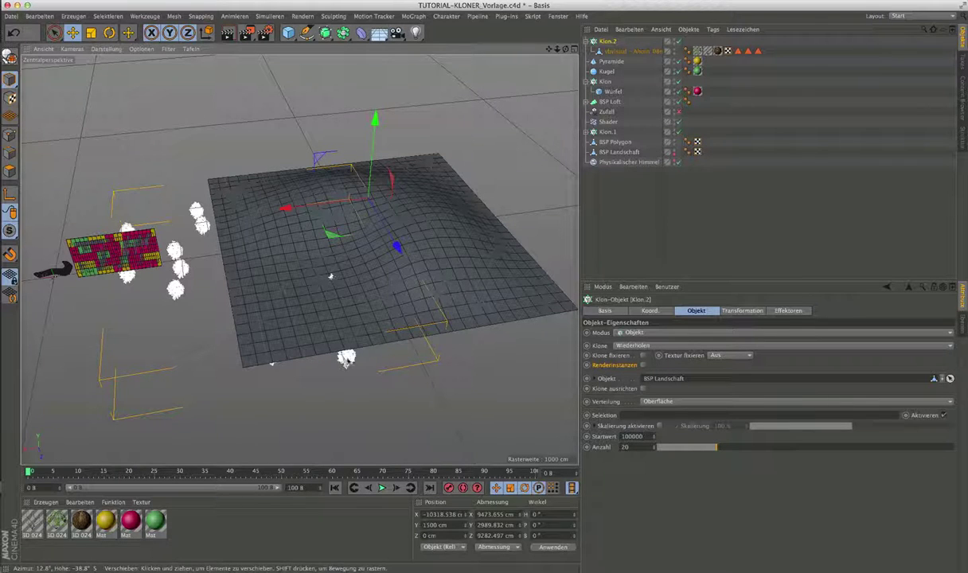
left_click_drag(330, 277, 332, 257, "alt")
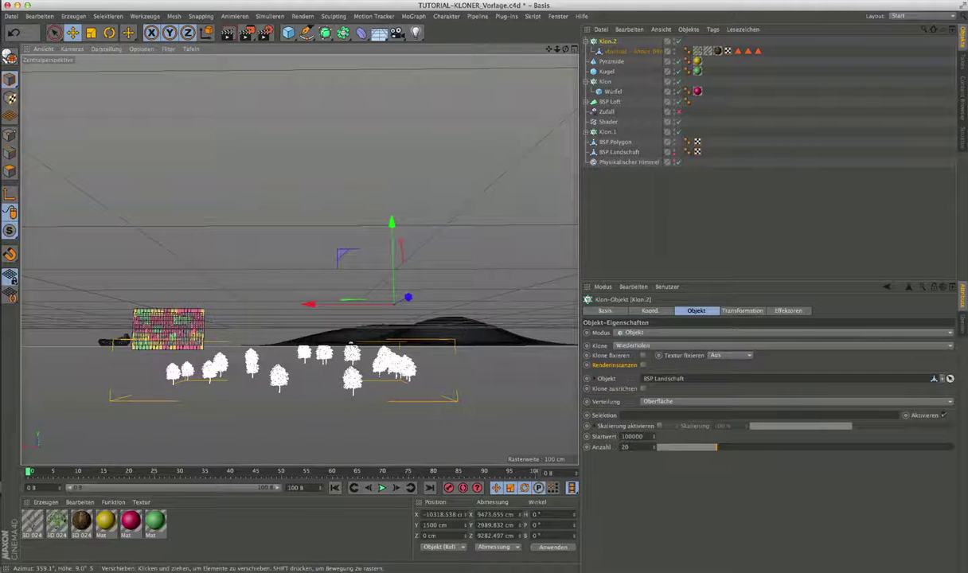
mouse_move(340, 382)
left_mouse_down("alt")
mouse_move(388, 387)
mouse_move(364, 379)
mouse_move(300, 261)
mouse_move(339, 251)
mouse_move(344, 222)
left_mouse_up("alt")
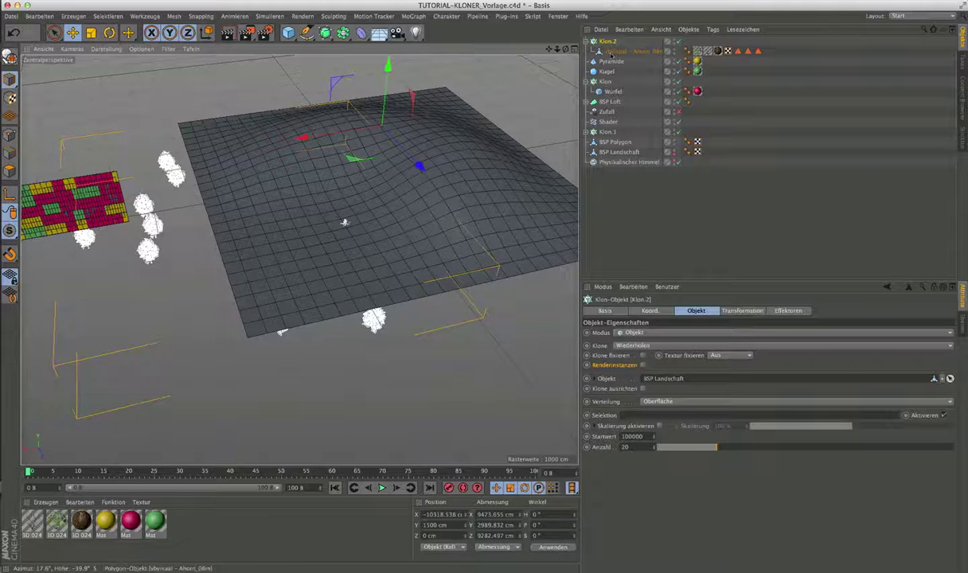
- Move the vbvisual – Ahorn_08m source tree along X and Z to X 3224.89 cm
left_click(615, 52)
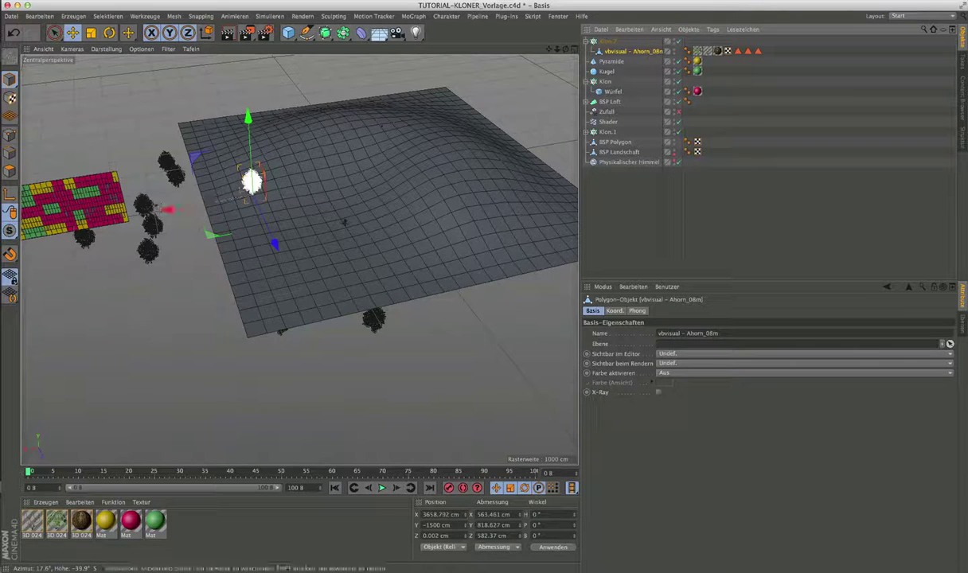
left_click_drag(167, 210, 301, 186)
left_click_drag(430, 216, 410, 205)
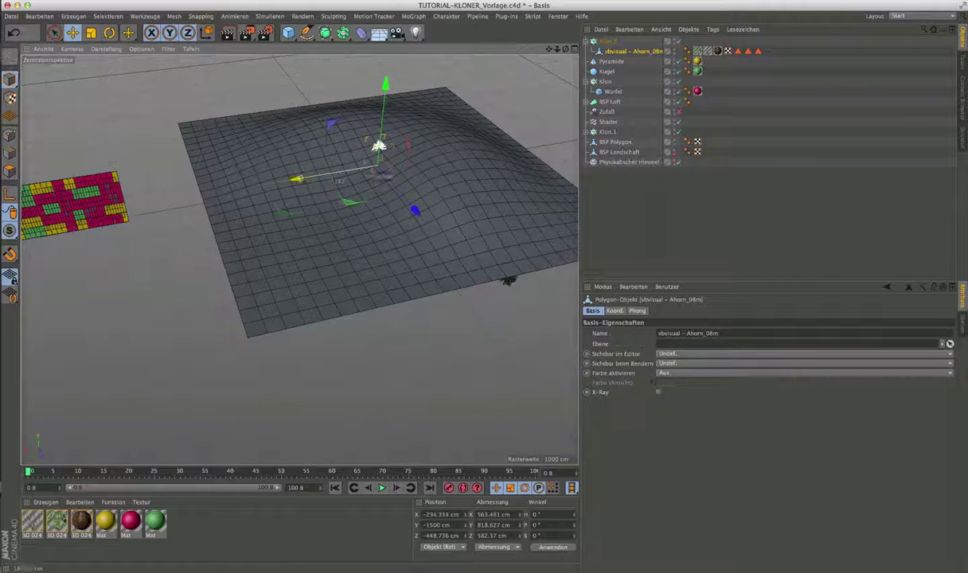
left_click_drag(362, 137, 255, 169)
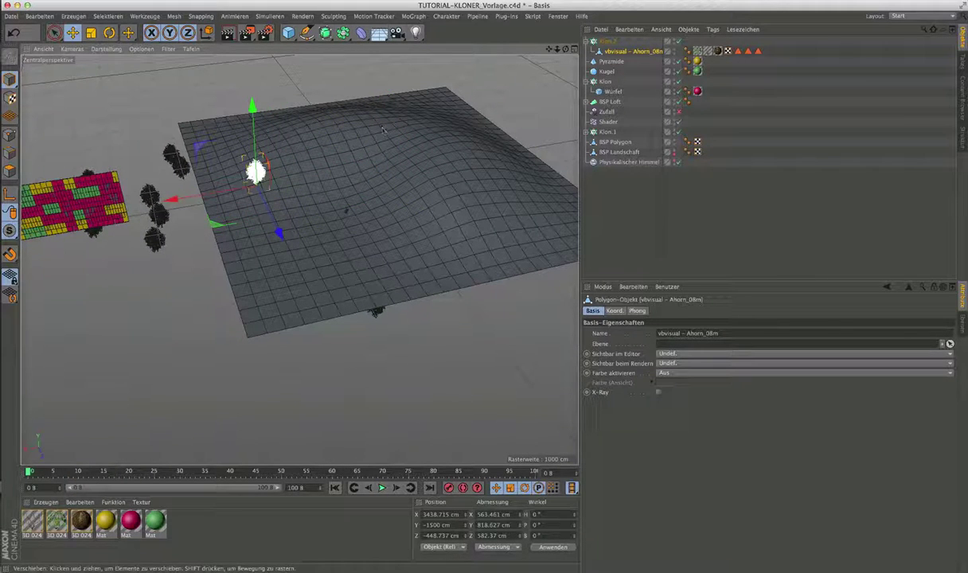
left_click_drag(380, 131, 387, 152, "alt")
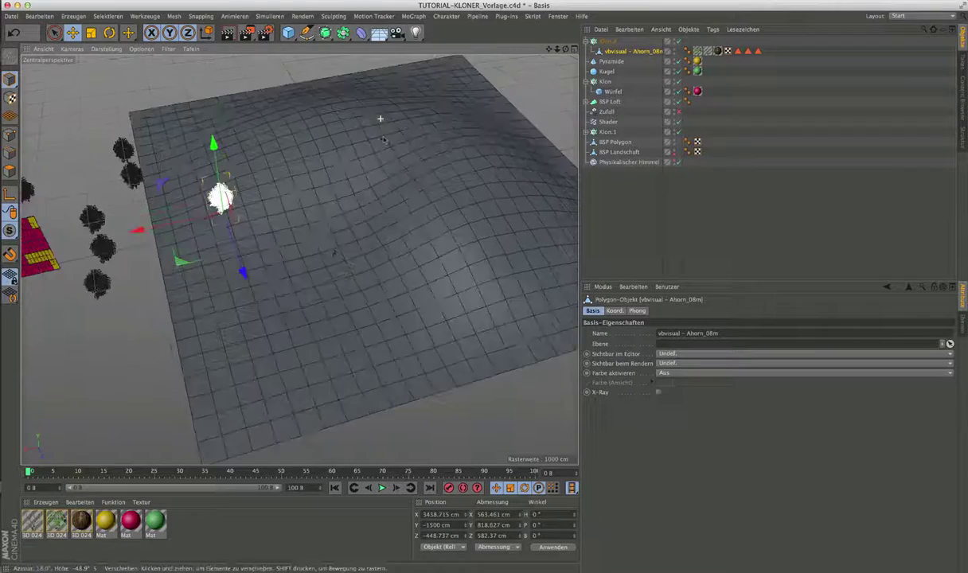
scroll(384, 153, "down", 3)
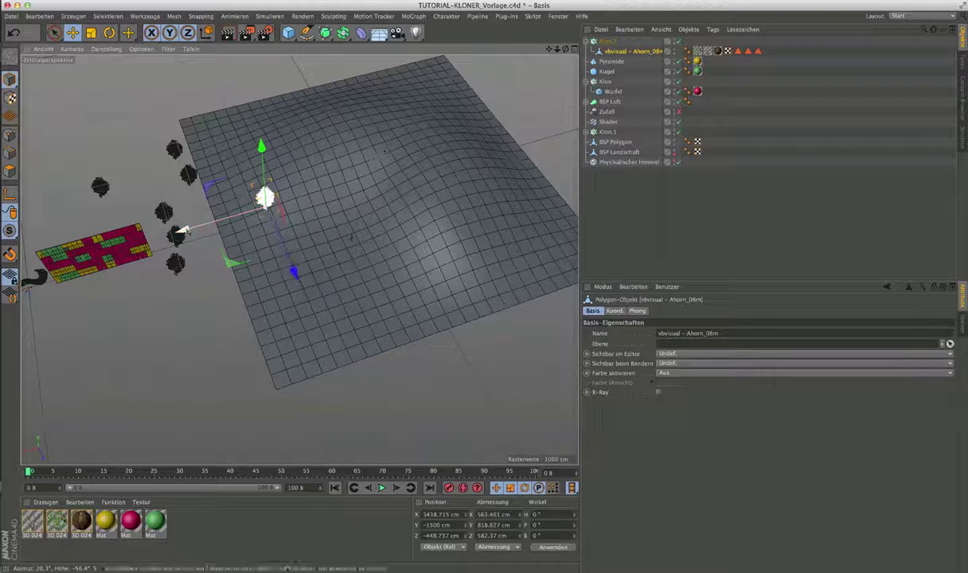
mouse_move(181, 228)
left_mouse_down()
mouse_move(267, 205)
mouse_move(213, 218)
mouse_move(283, 273)
mouse_move(275, 167)
mouse_move(327, 226)
mouse_move(330, 318)
left_mouse_up()
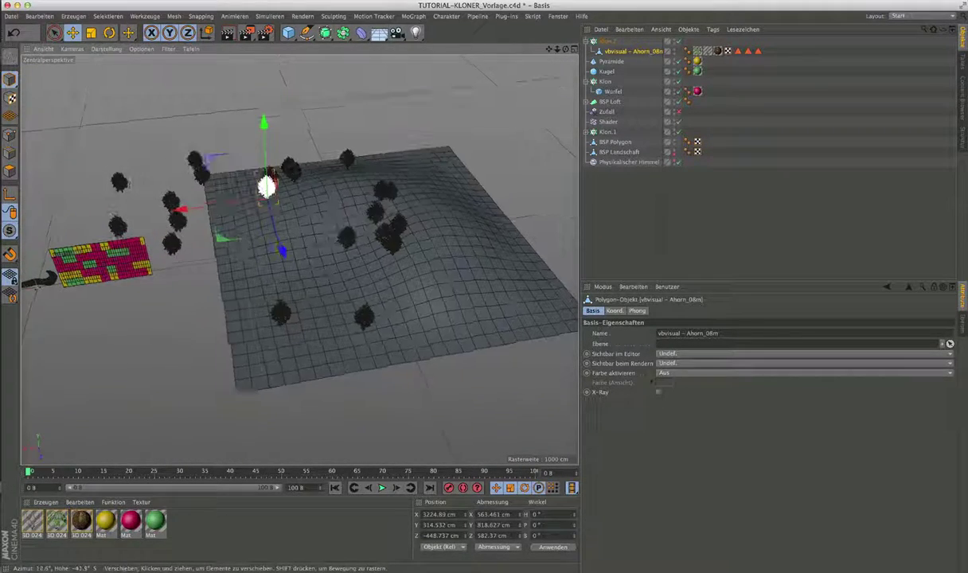
- Enable Klone fixieren on Klon.2 and check that all 20 trees stand upright on the landscape
left_click(607, 40)
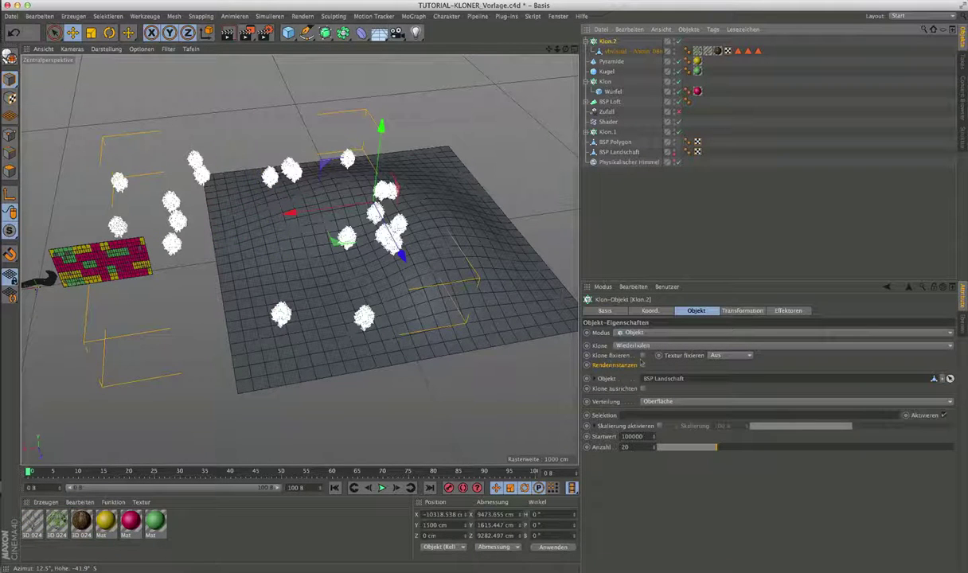
left_click(643, 355)
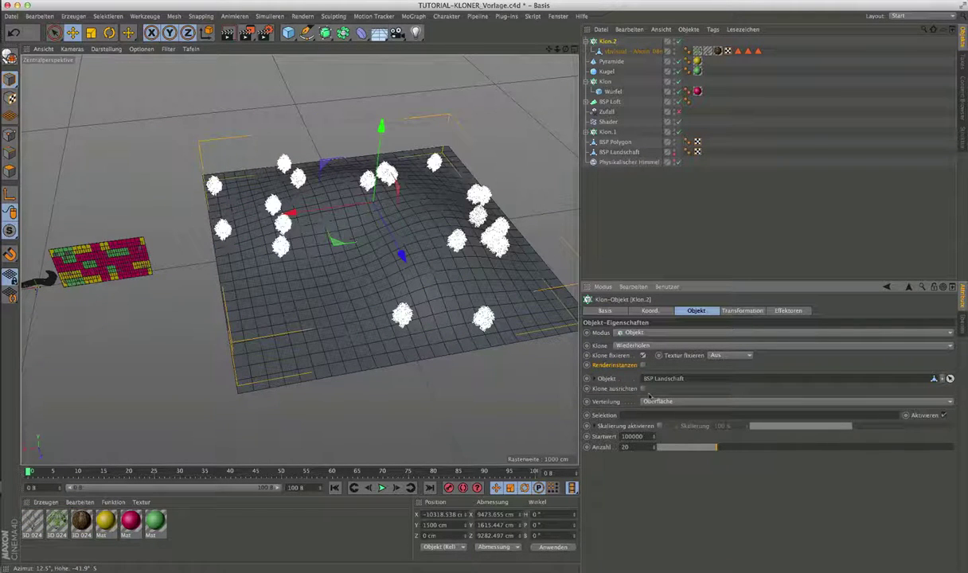
left_click_drag(451, 374, 450, 293, "alt")
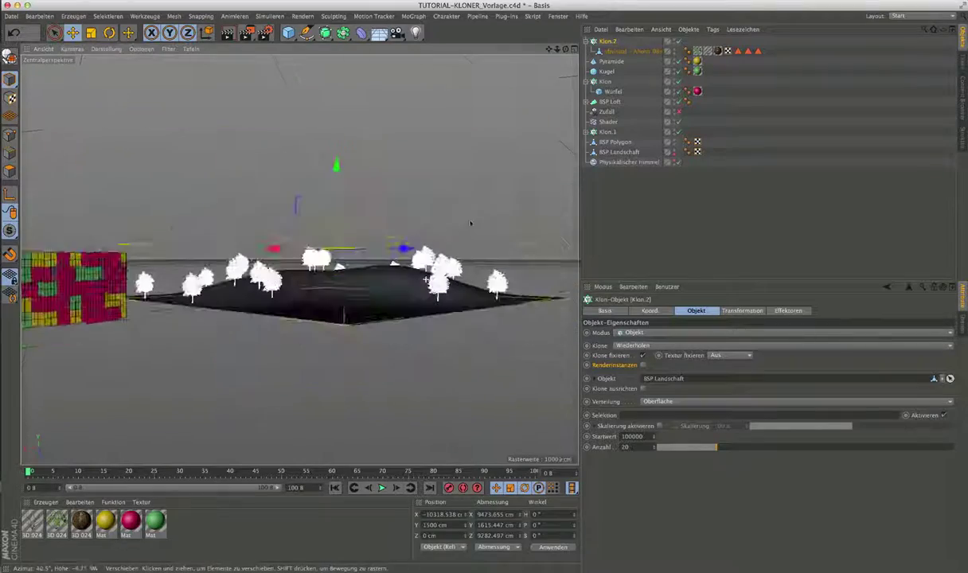
scroll(390, 292, "up", 2)
scroll(410, 302, "up", 2)
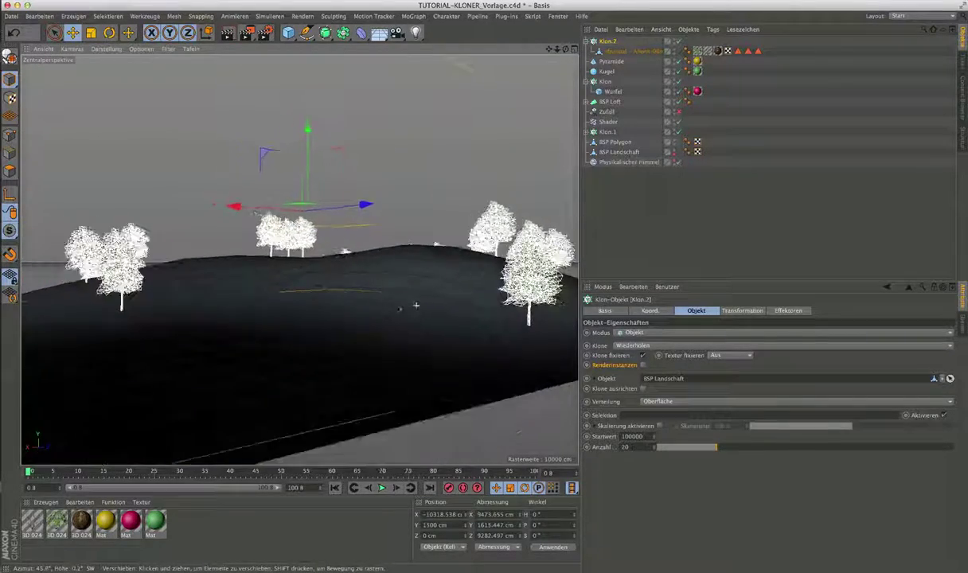
scroll(411, 302, "up", 2)
scroll(414, 304, "up", 2)
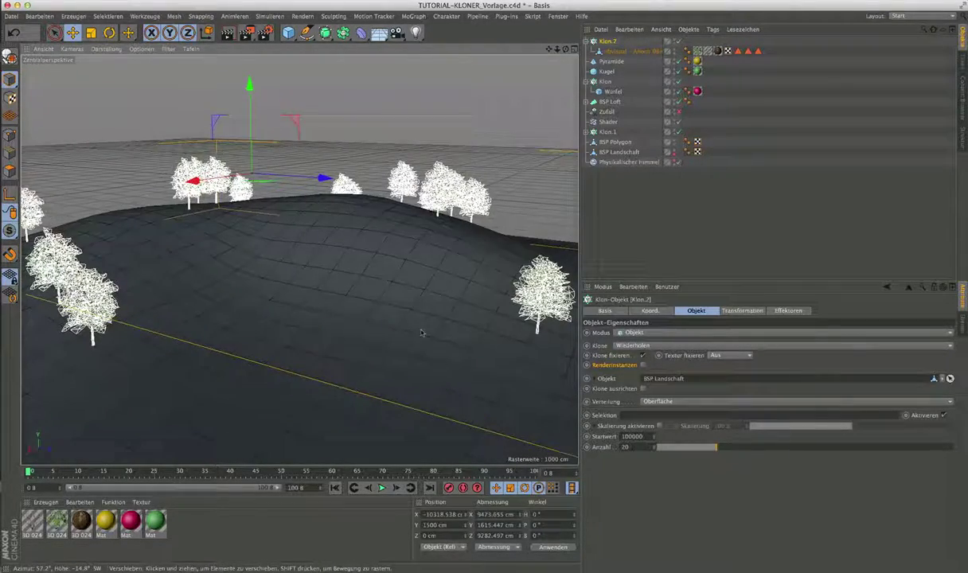
mouse_move(415, 305)
left_mouse_down("alt")
mouse_move(412, 288)
mouse_move(401, 299)
left_mouse_up("alt")
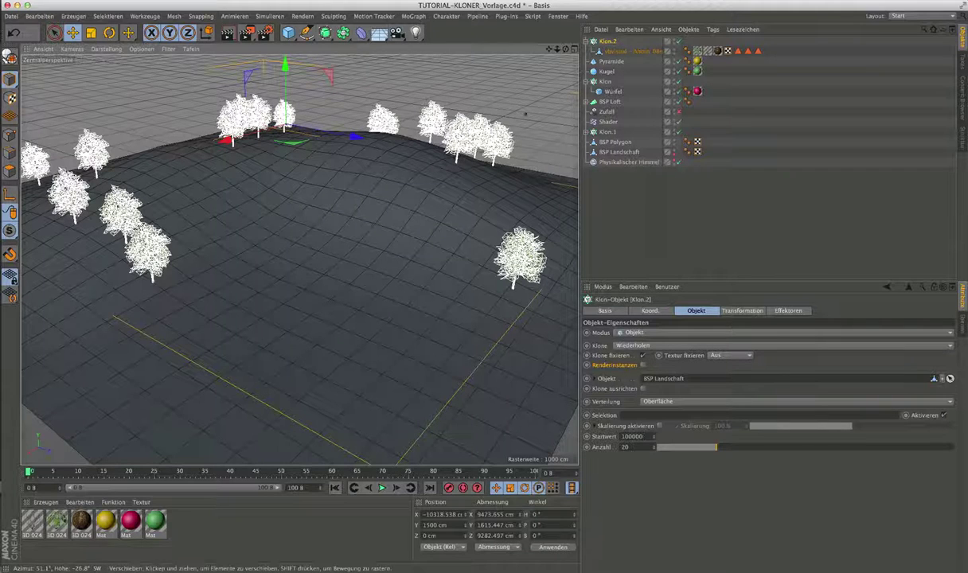
left_click_drag(396, 250, 384, 261, "alt")
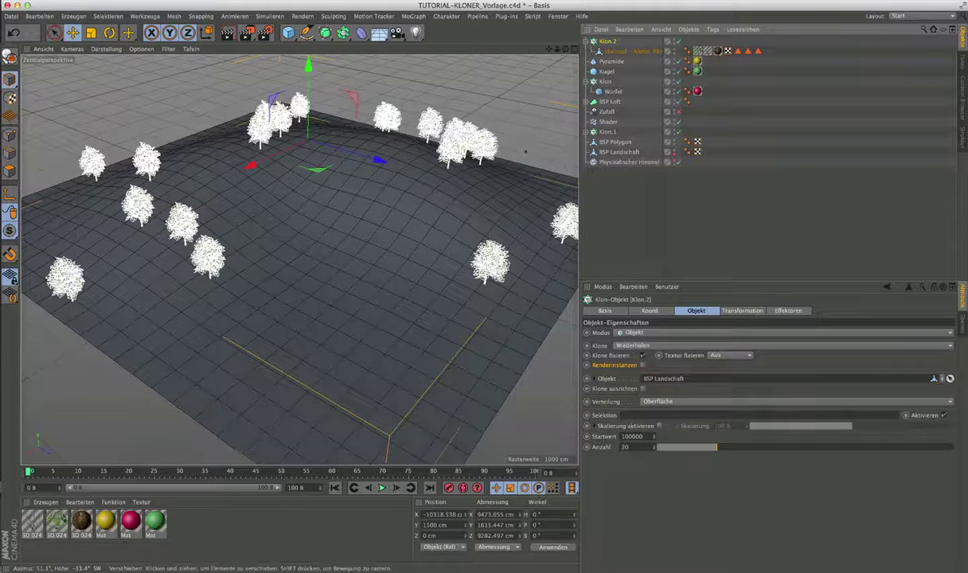
left_click(620, 152)
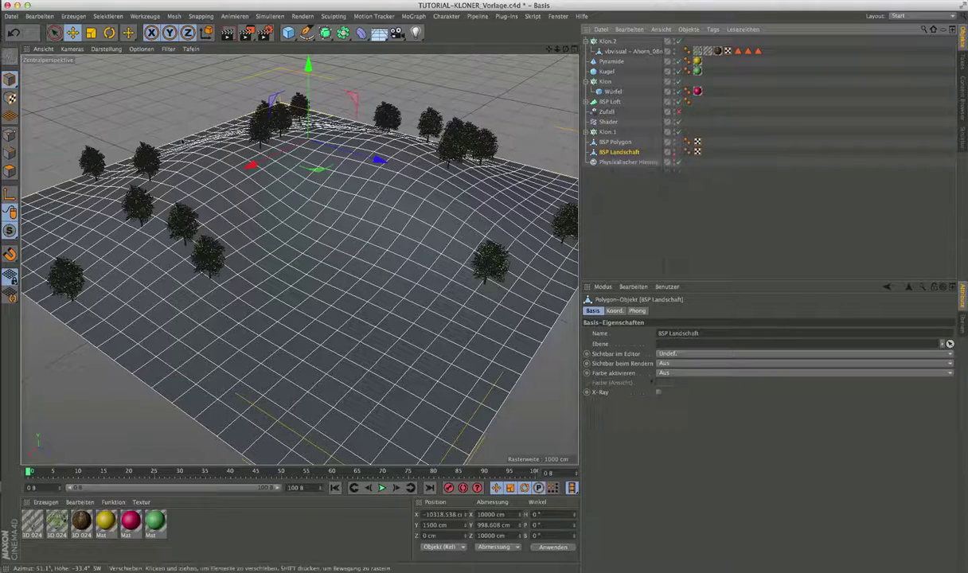
- In polygon mode, paint a winding band of landscape polygons with Live Selection
left_click(9, 173)
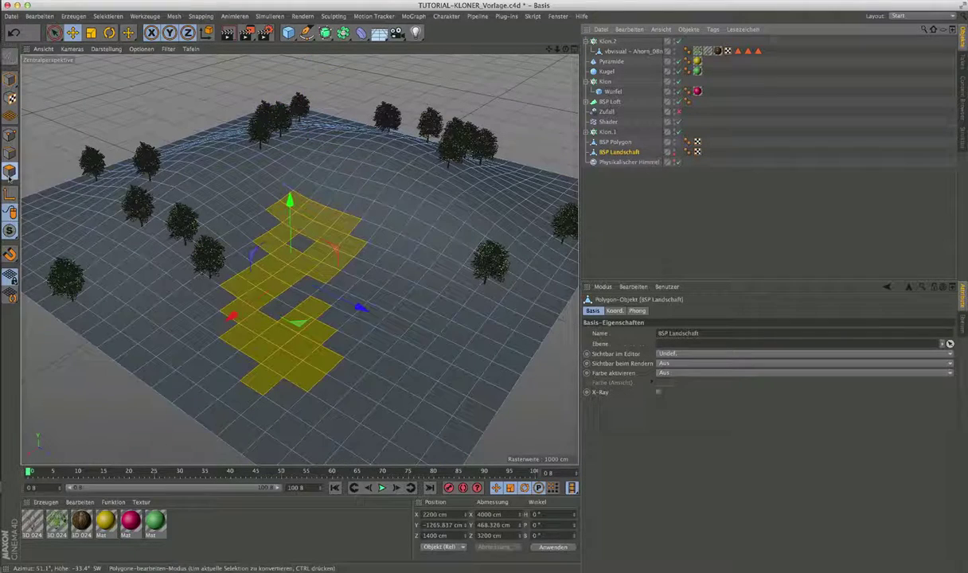
left_click(54, 33)
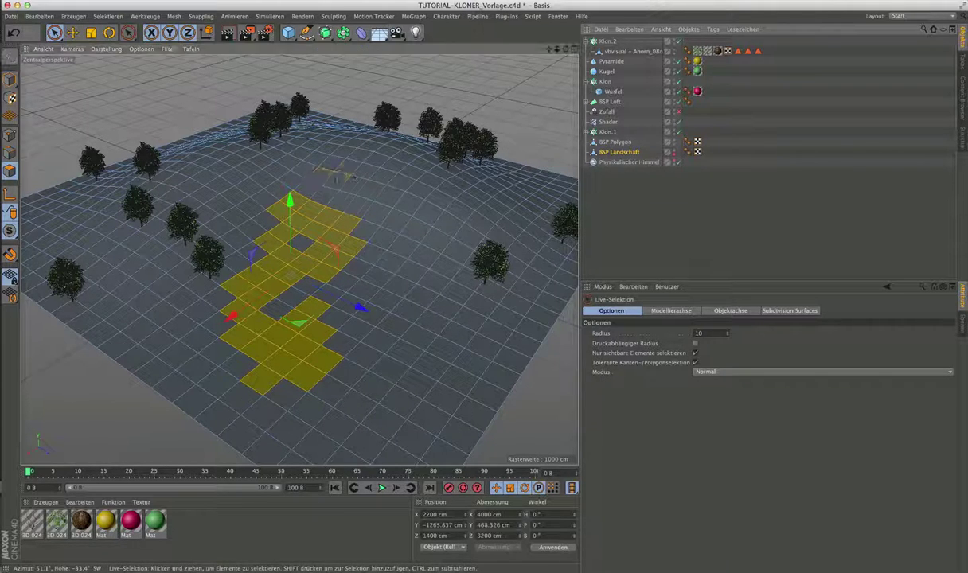
mouse_move(318, 173)
left_mouse_down()
mouse_move(393, 222)
mouse_move(350, 366)
mouse_move(355, 314)
mouse_move(345, 312)
left_mouse_up()
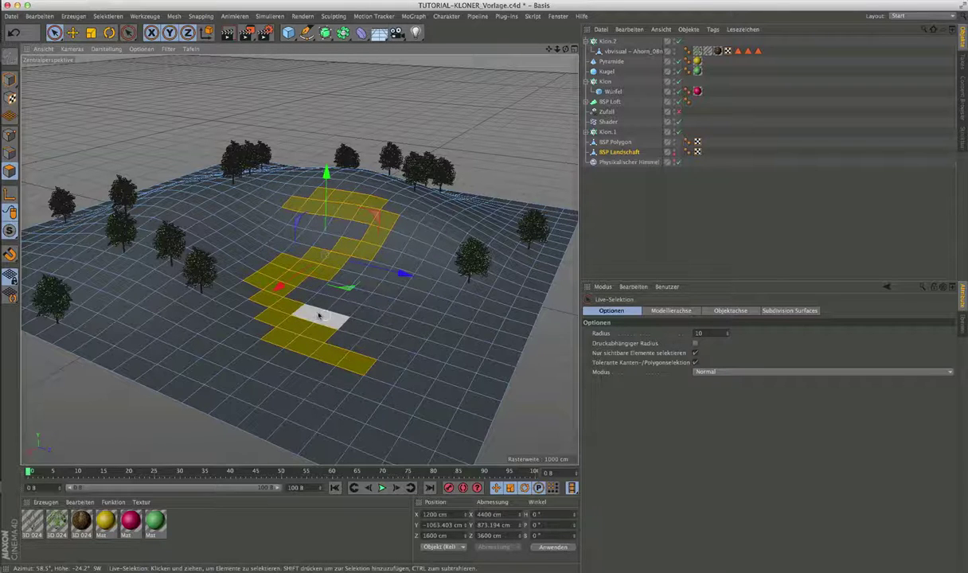
left_click_drag(323, 317, 378, 254)
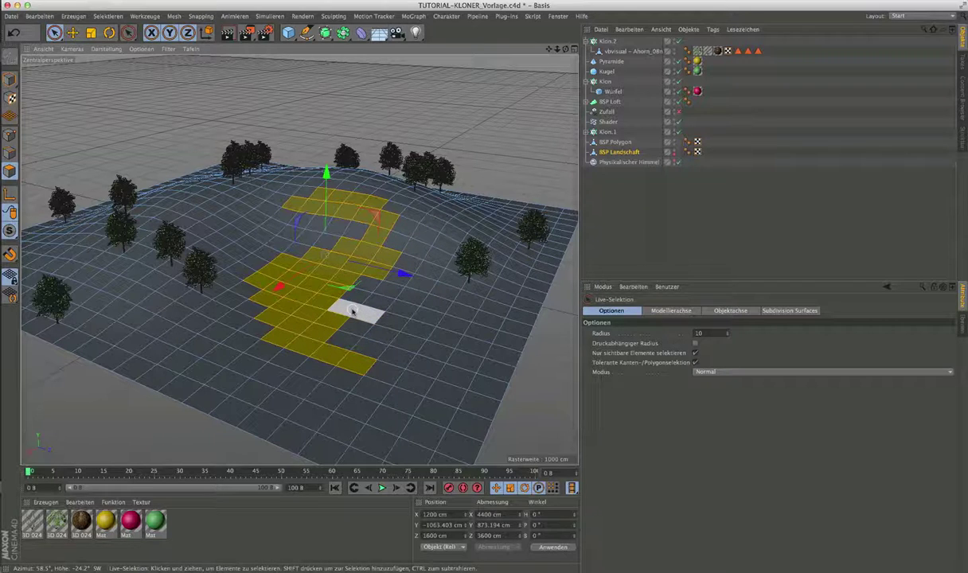
- Freeze the selection as Polygon-Auswahl.1 and apply the magenta material to it
left_click(107, 16)
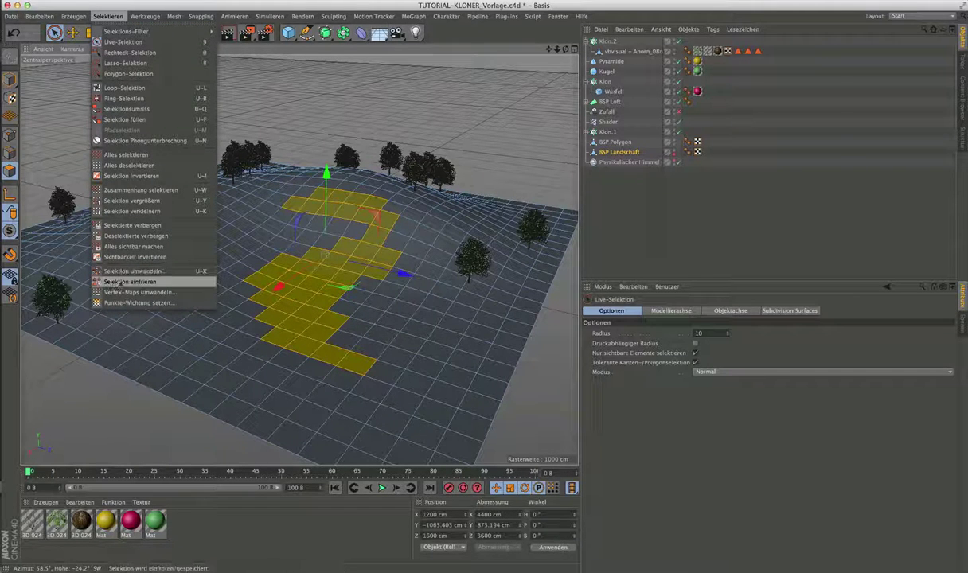
left_click(135, 257)
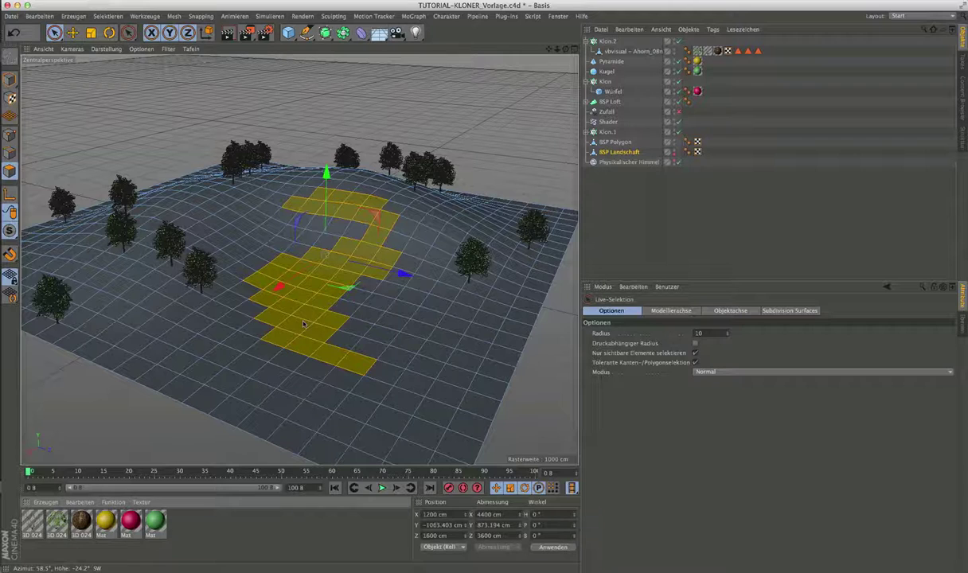
left_click_drag(302, 324, 302, 321)
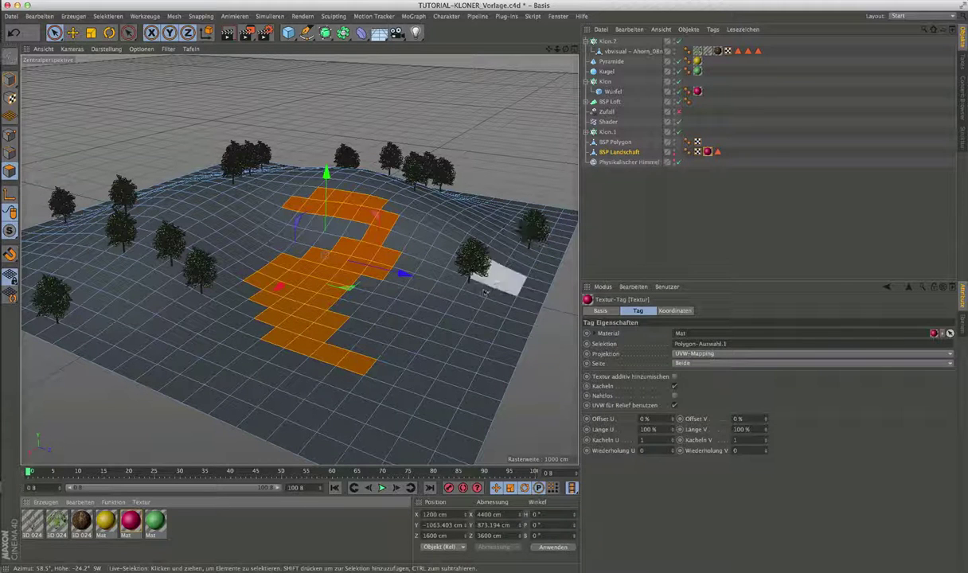
left_click(603, 206)
left_click_drag(356, 297, 355, 295, "alt")
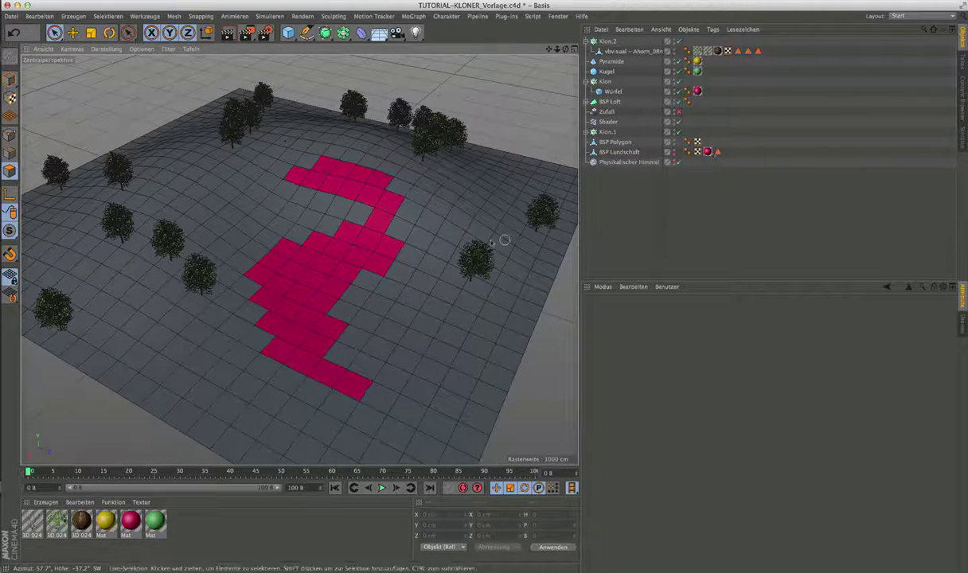
left_click_drag(382, 262, 578, 202, "alt")
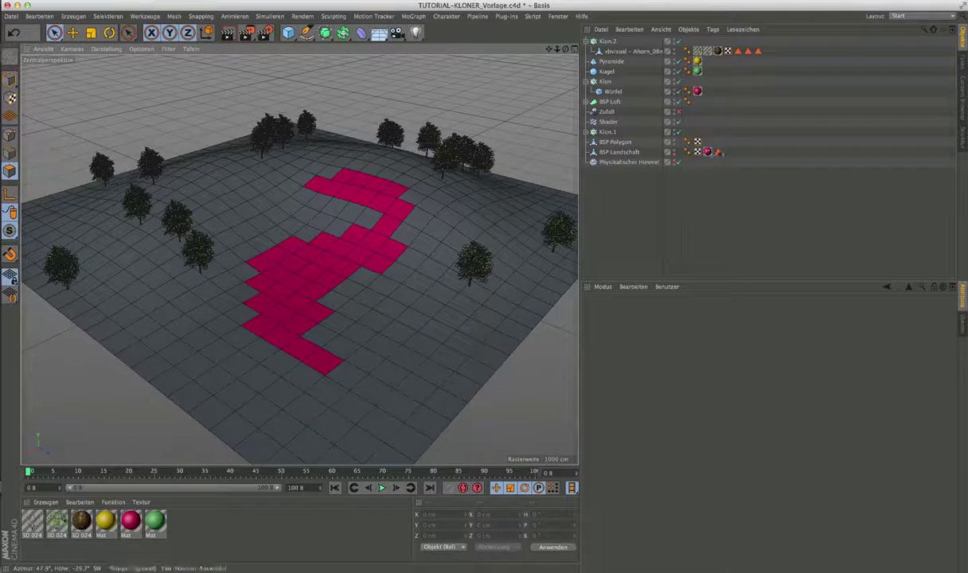
left_click(717, 151)
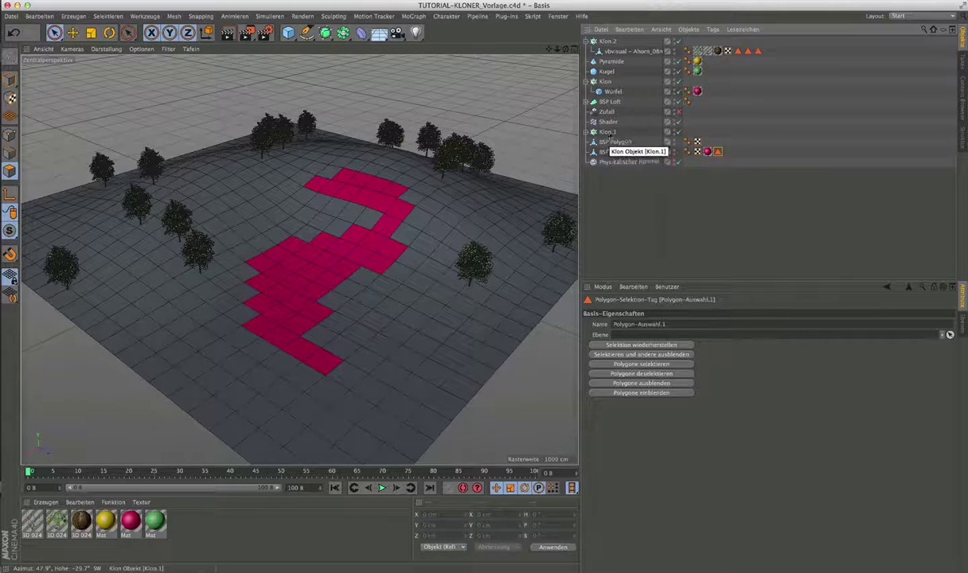
- Place Klon.2 below BSP Polygon and link Polygon-Auswahl.1 into its Selektion field
left_click(607, 41)
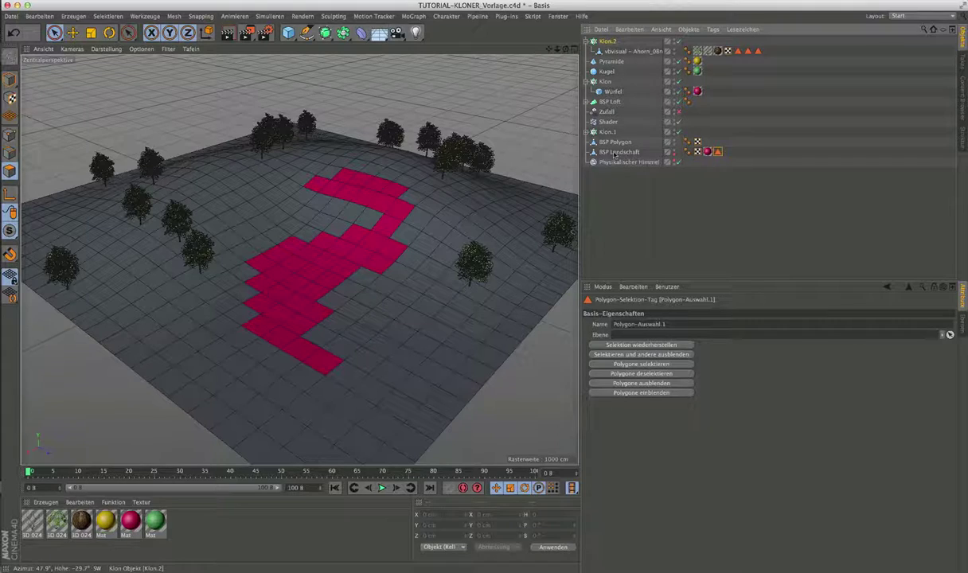
left_click_drag(607, 41, 613, 151)
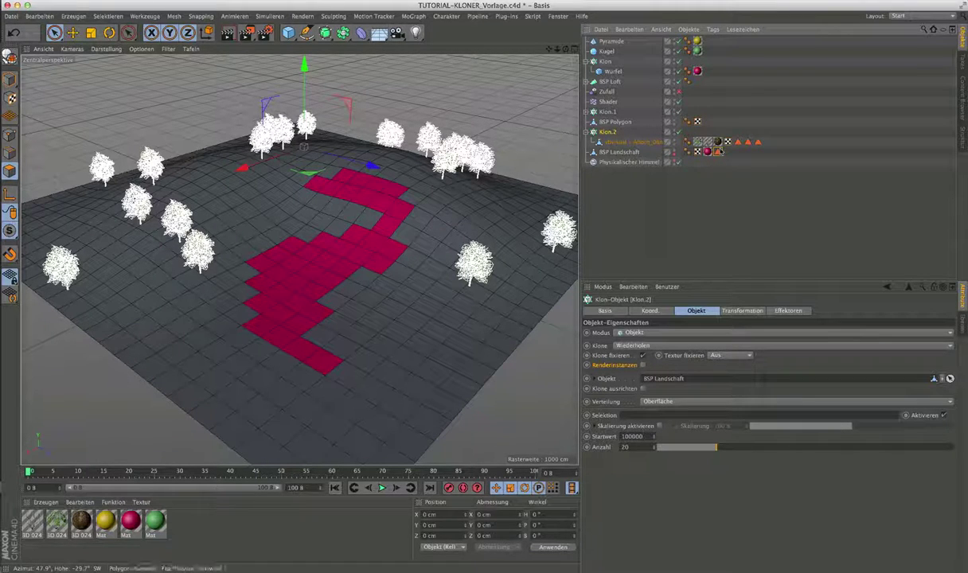
left_click_drag(738, 142, 660, 416)
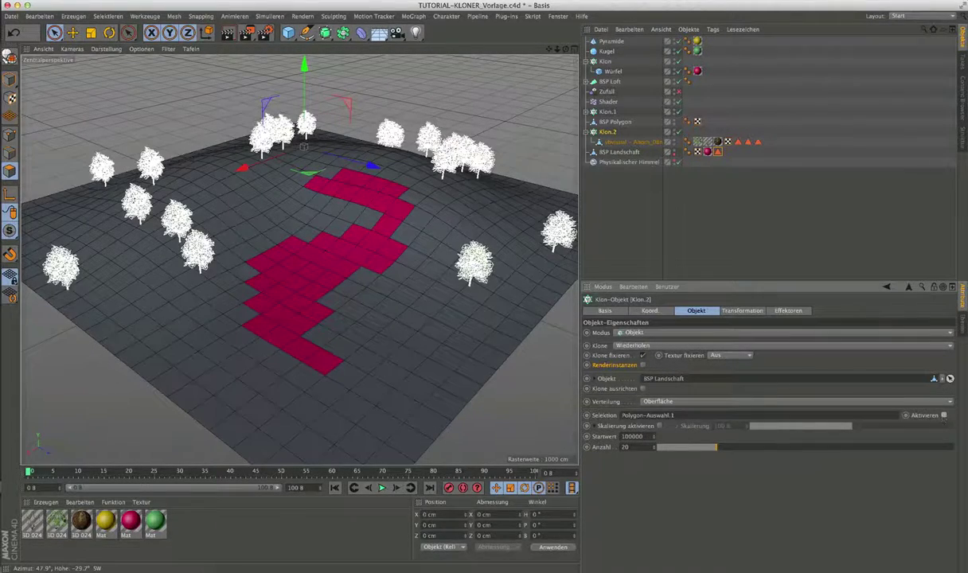
mouse_move(329, 271)
left_mouse_down("alt")
mouse_move(325, 313)
mouse_move(331, 273)
left_mouse_up("alt")
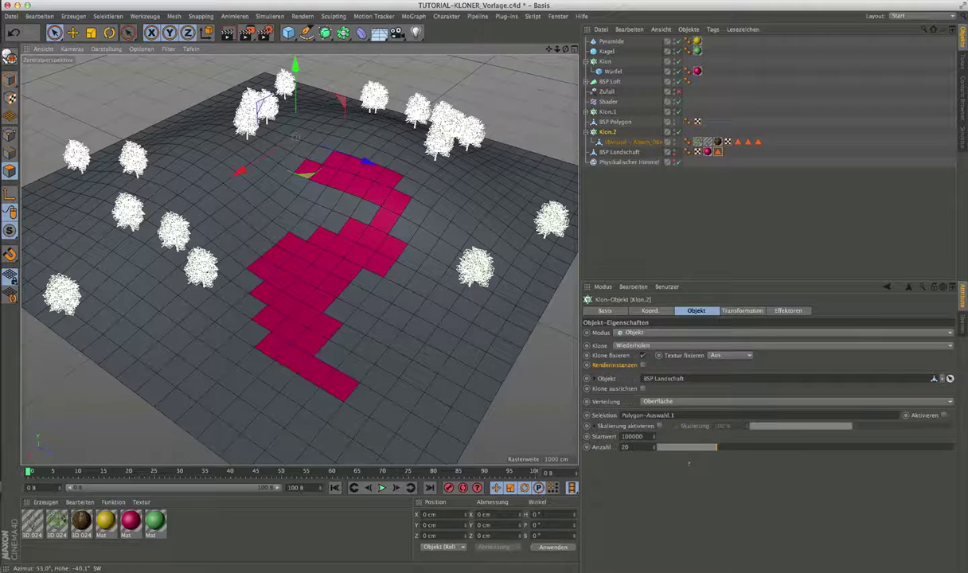
- Raise Klon.2's clone count to 500 so trees densely cover the magenta strip
left_click(634, 447)
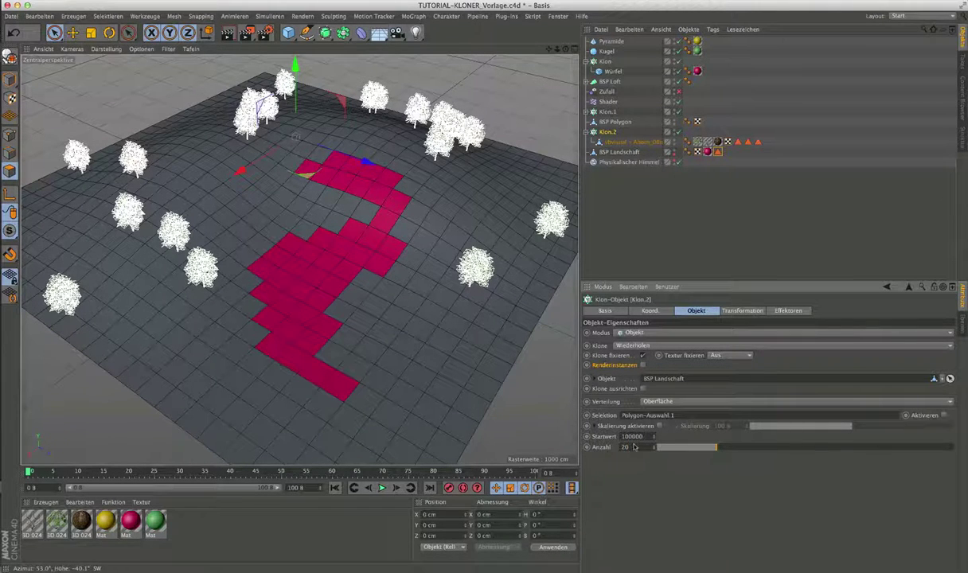
type("0")
key("Return")
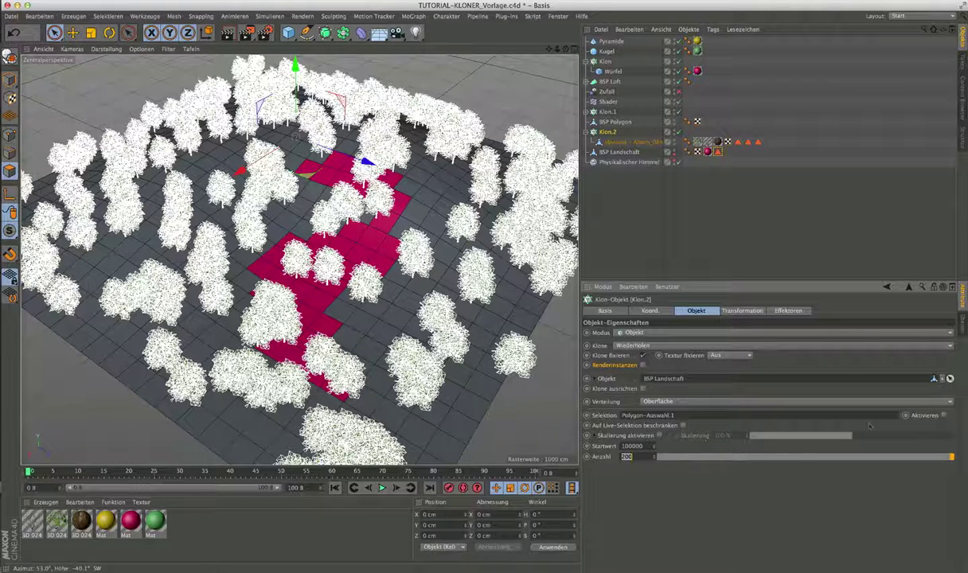
left_click(944, 415)
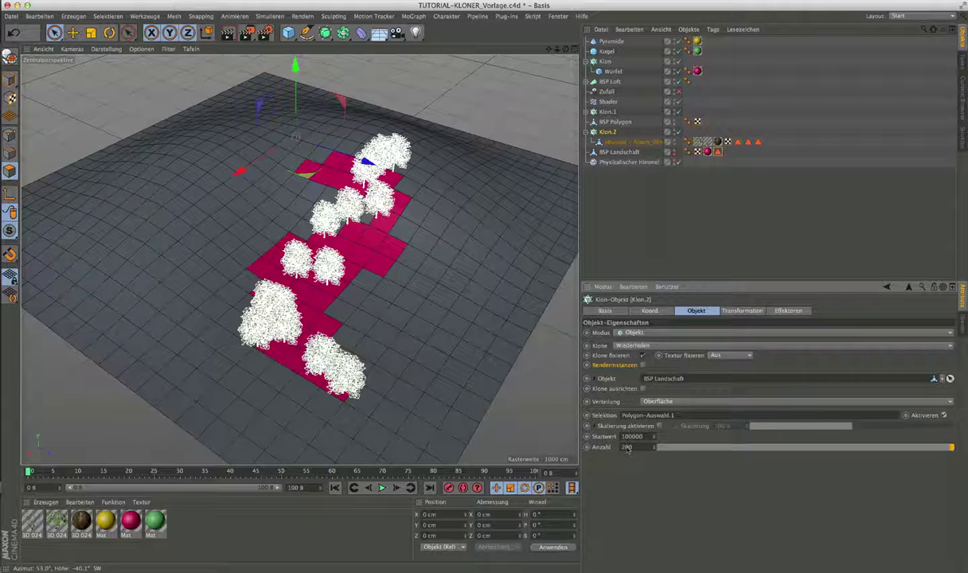
type("500")
key("Return")
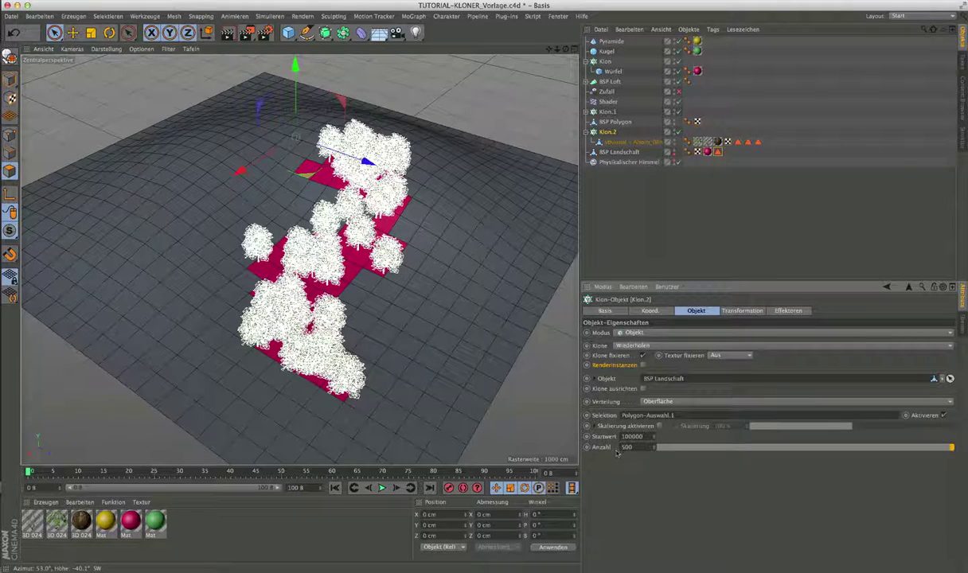
left_click_drag(272, 306, 398, 239, "alt")
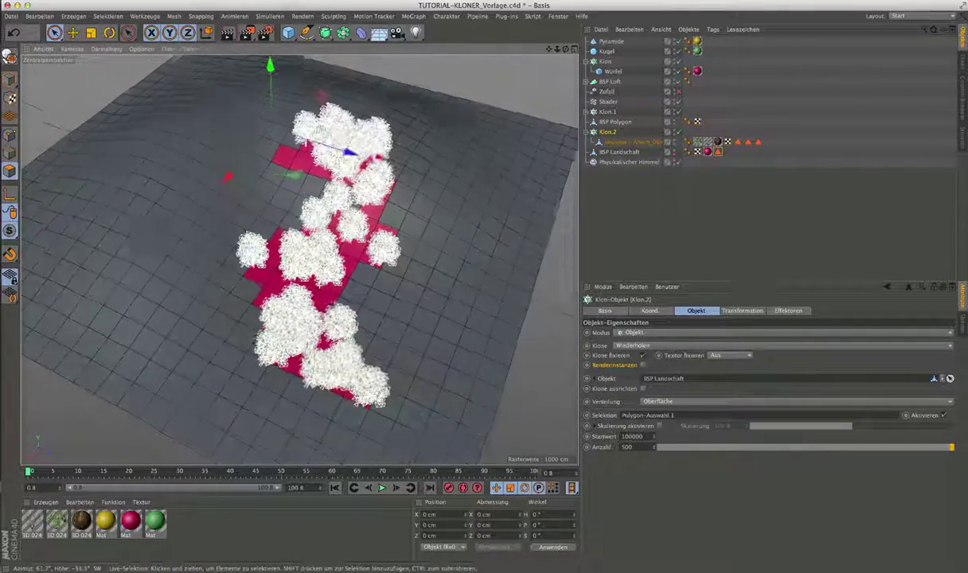
left_click_drag(398, 239, 459, 155, "alt")
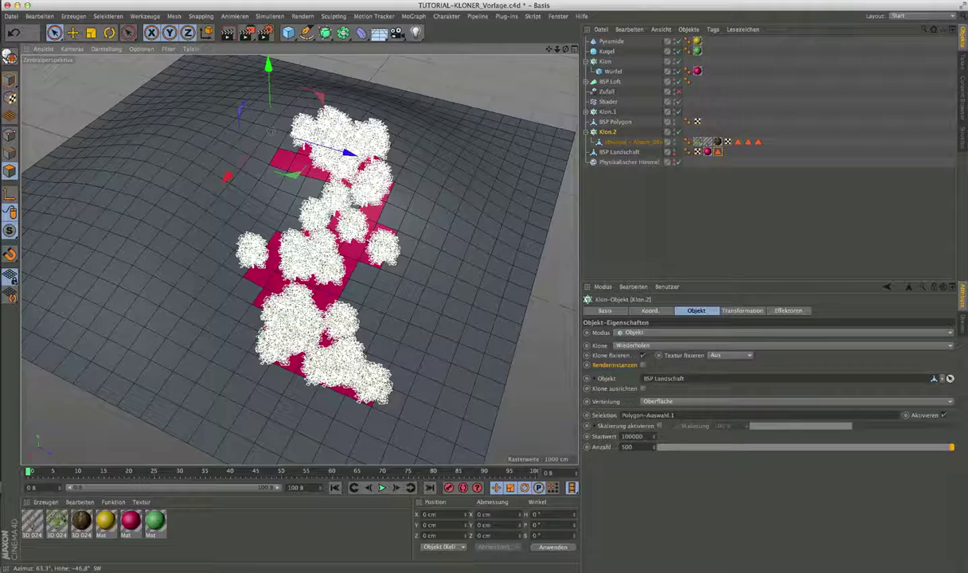
left_click_drag(297, 301, 327, 328, "alt")
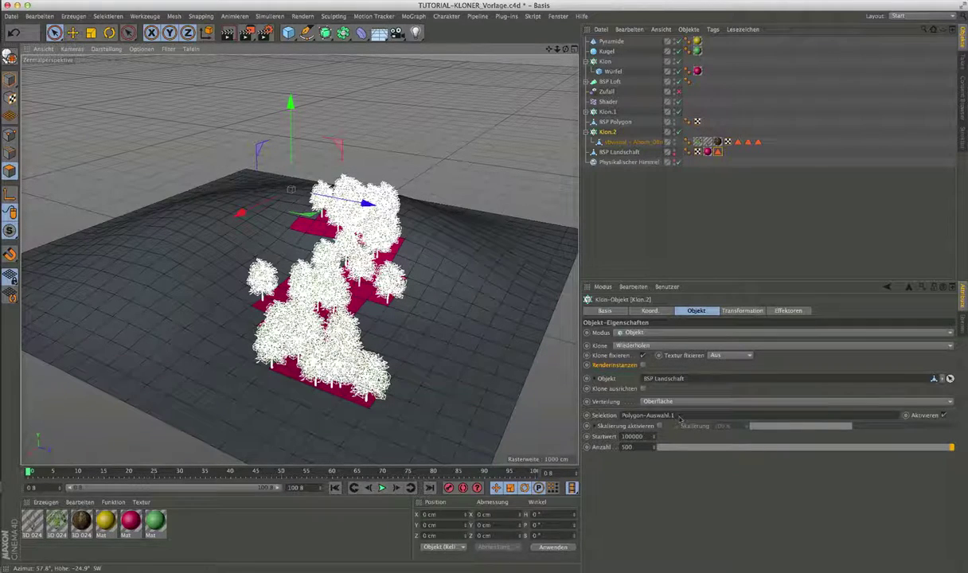
left_click_drag(350, 374, 380, 404, "alt")
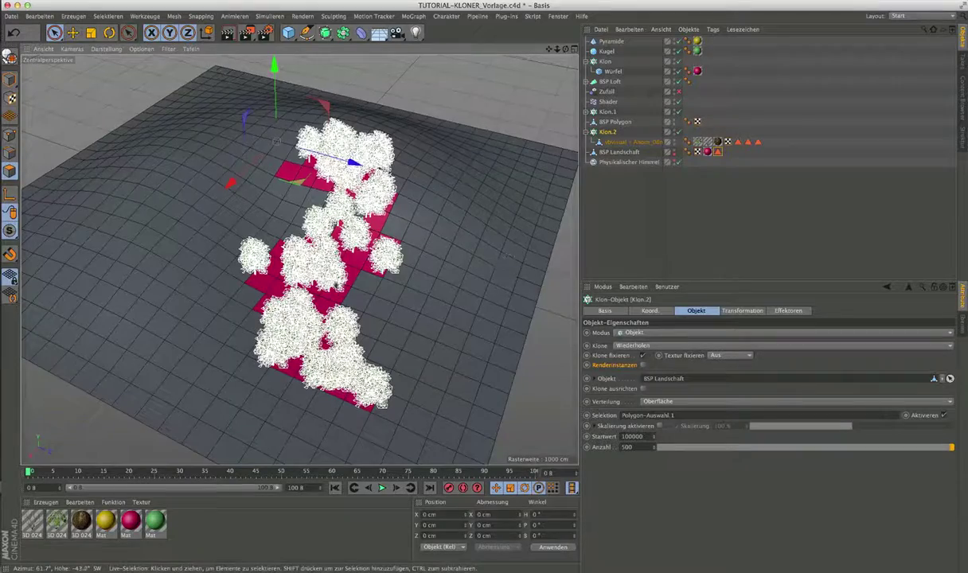
left_click_drag(276, 141, 478, 298, "alt")
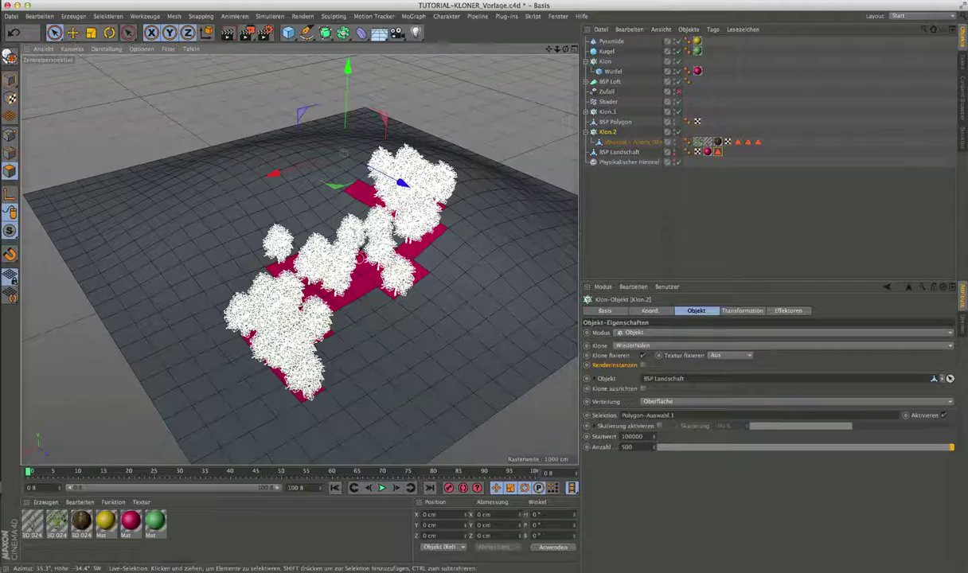
mouse_move(342, 238)
left_mouse_down("alt")
mouse_move(356, 328)
mouse_move(342, 328)
left_mouse_up("alt")
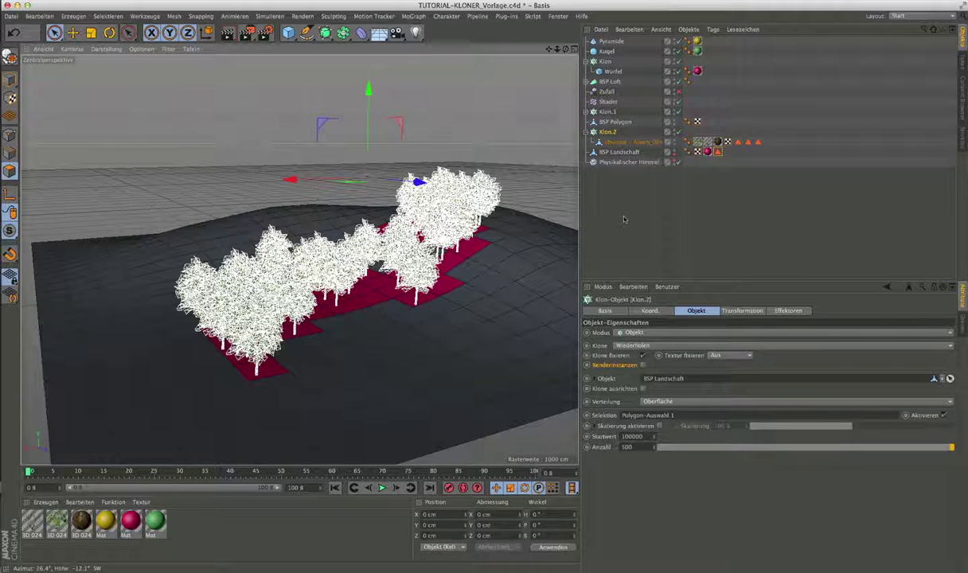
scroll(460, 246, "down", 3)
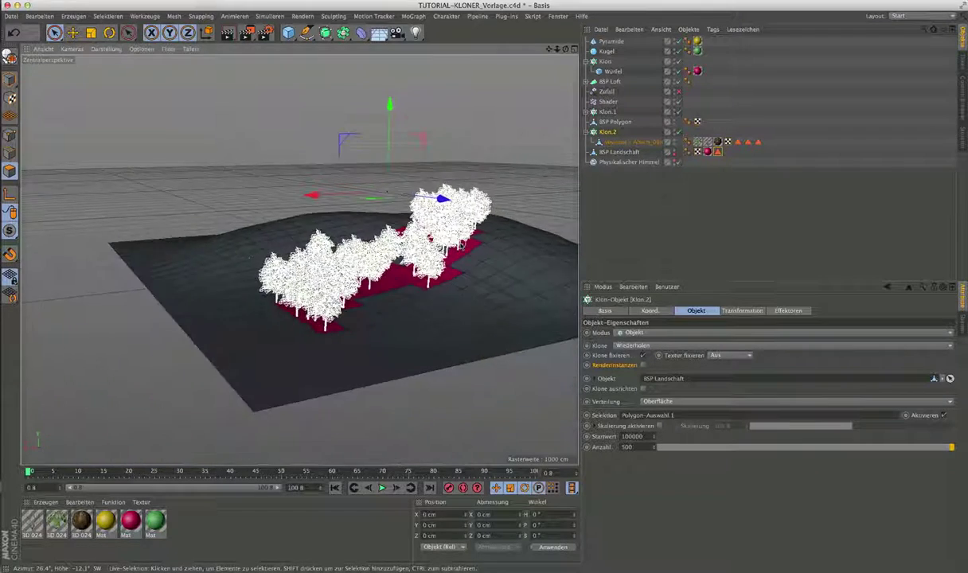
scroll(446, 242, "down", 2)
scroll(430, 241, "down", 1)
left_click_drag(436, 253, 443, 285, "alt")
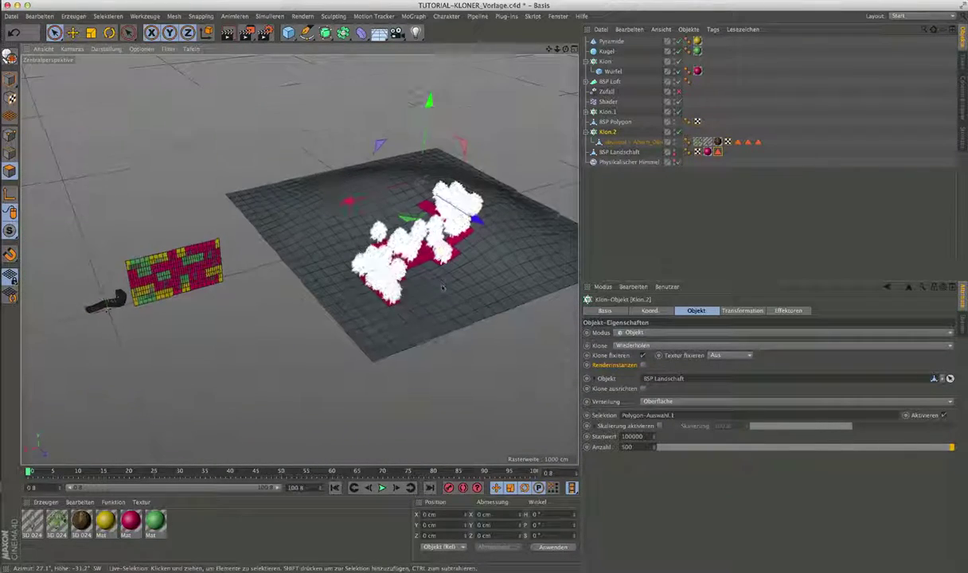
scroll(121, 318, "up", 1)
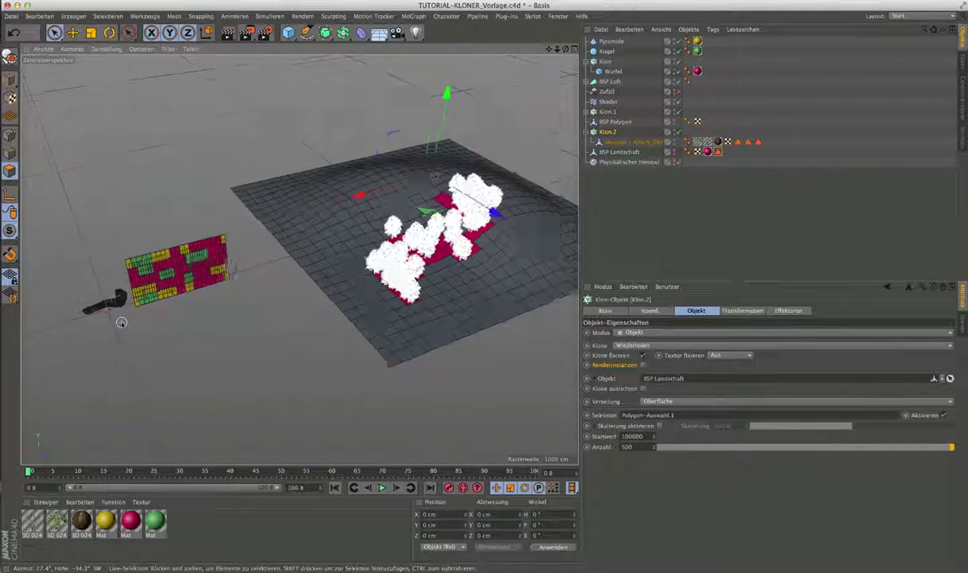
scroll(123, 319, "up", 3)
left_click_drag(117, 296, 167, 288, "alt")
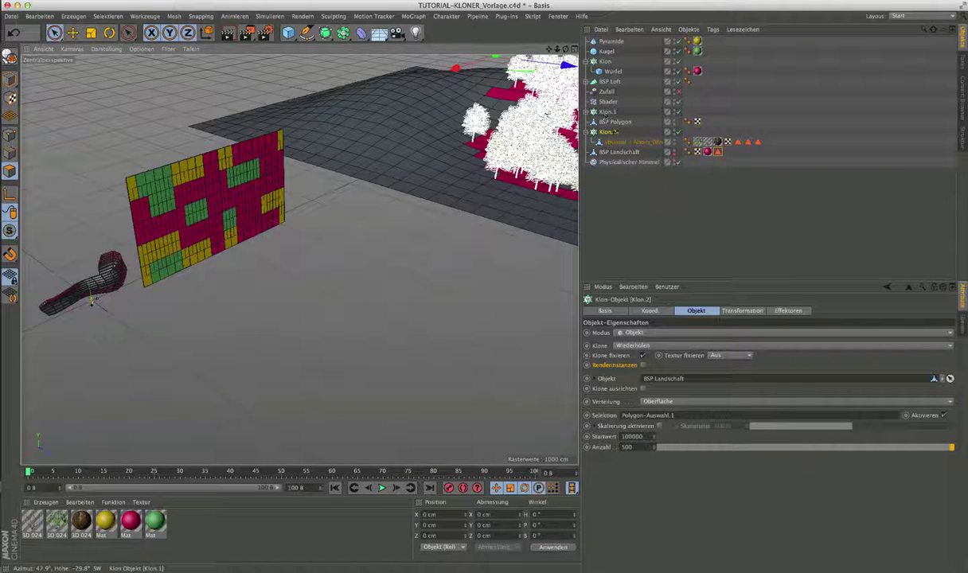
- Change Klon.1's distribution from Punkte to Polygonmitte so the wall clones sit on polygon centres
left_click(608, 112)
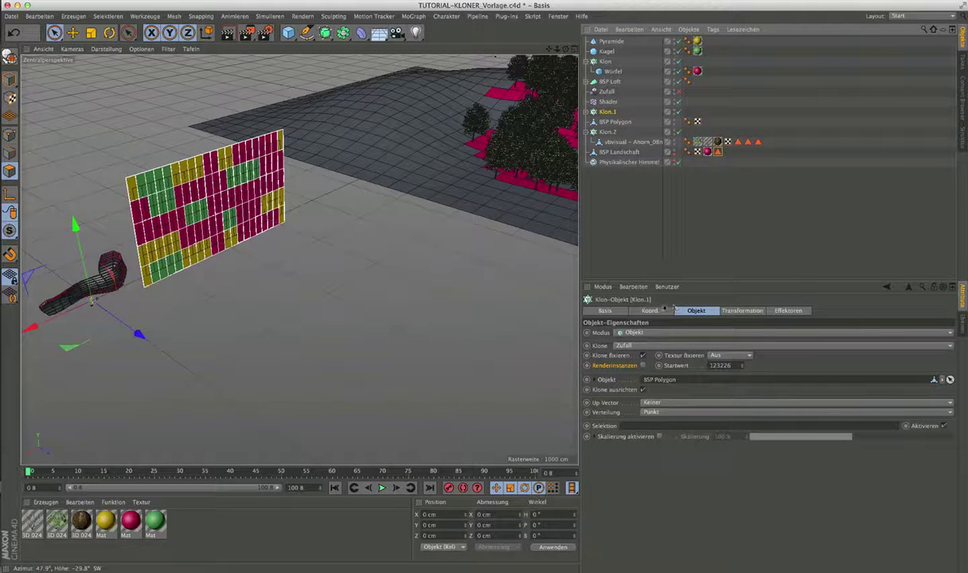
left_click(789, 312)
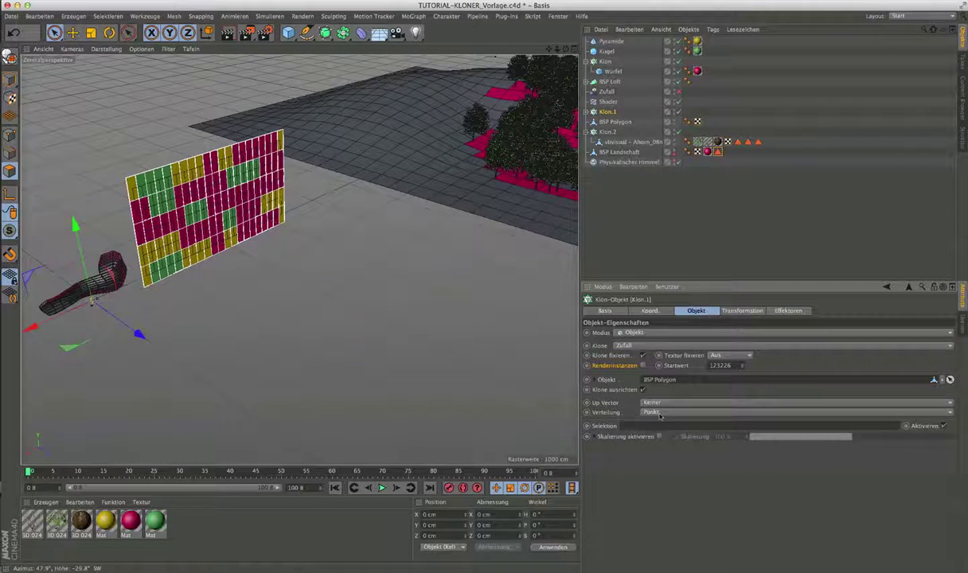
left_click(659, 414)
left_click(669, 441)
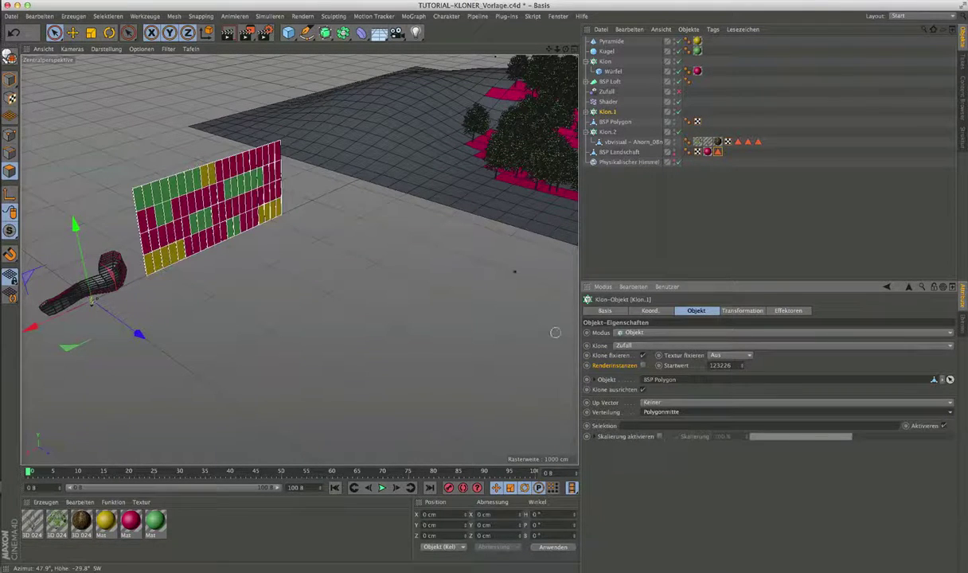
left_click_drag(555, 333, 313, 243, "alt")
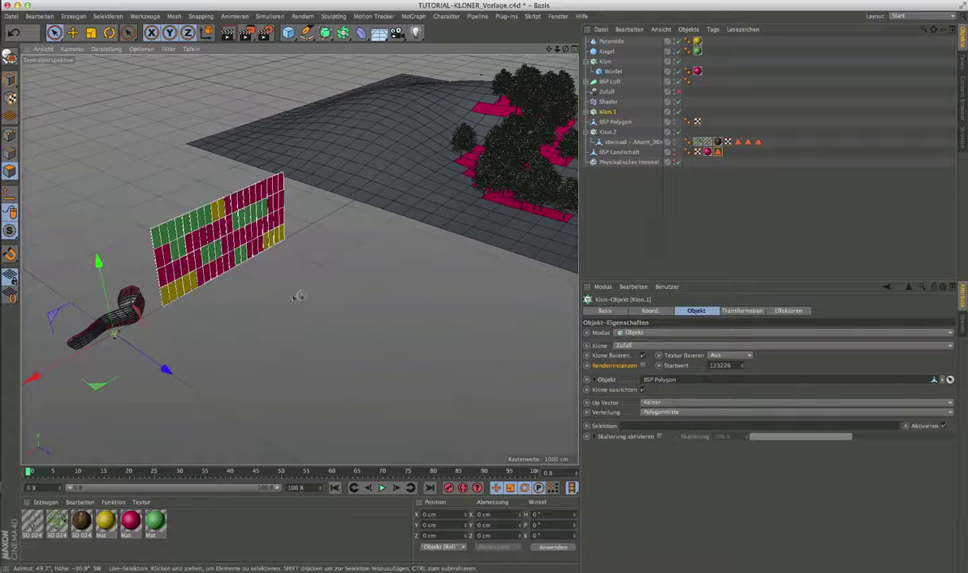
scroll(73, 333, "up", 4)
scroll(119, 338, "up", 3)
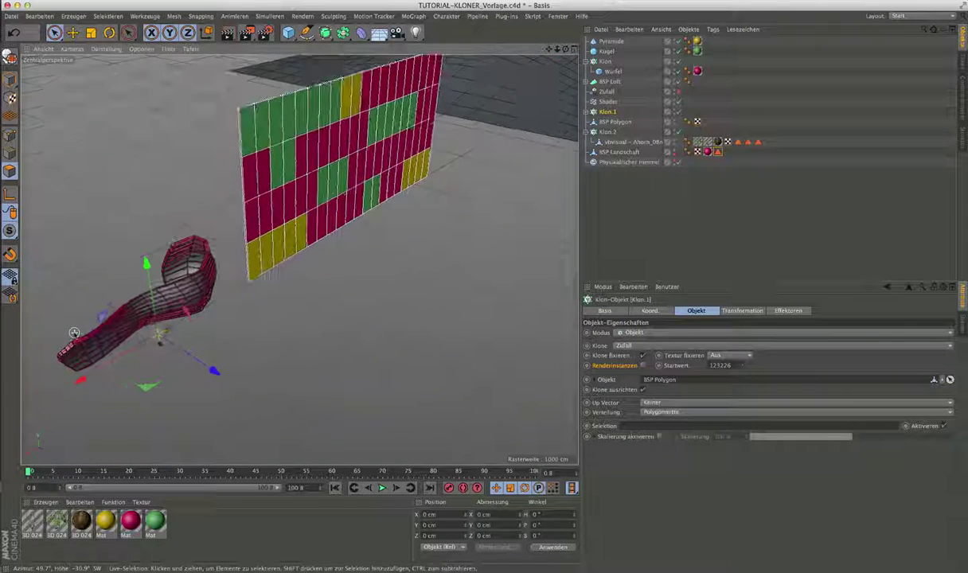
scroll(180, 347, "up", 1)
mouse_move(181, 312)
left_mouse_down("alt")
mouse_move(299, 261)
mouse_move(279, 303)
mouse_move(307, 321)
left_mouse_up("alt")
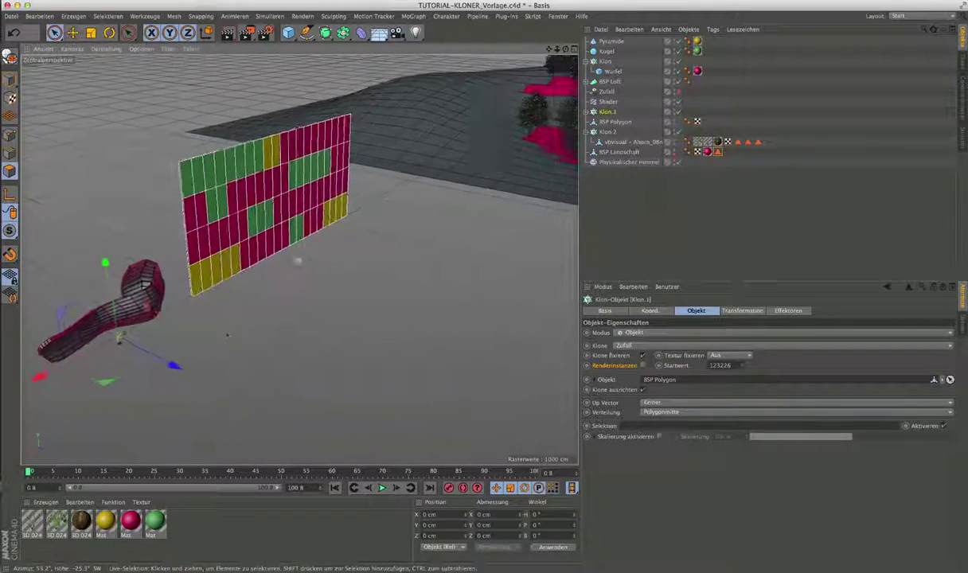
middle_click_drag(306, 320, 231, 311, "alt")
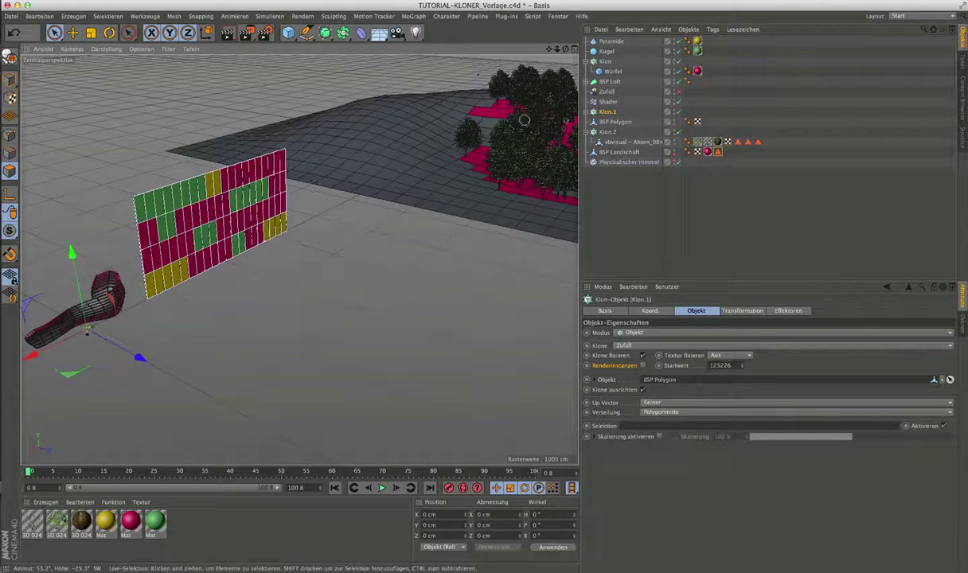
mouse_move(611, 119)
left_mouse_down()
mouse_move(615, 134)
mouse_move(605, 100)
left_mouse_up()
- Expand BSP Loft and select its child Spline-Objekt.2 in Points mode
left_click(610, 81)
left_click(588, 81)
left_click(625, 91)
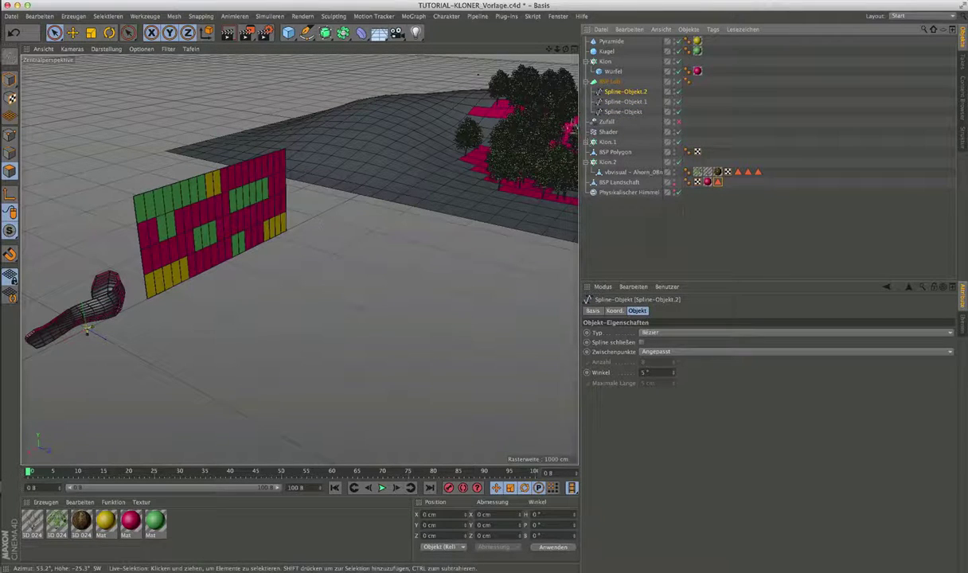
left_click(9, 136)
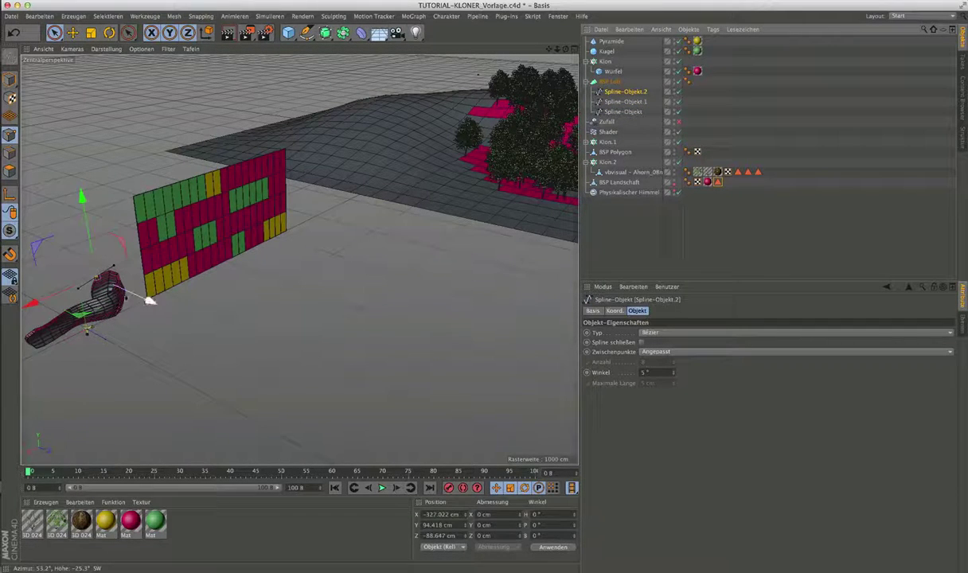
- Drag Spline-Objekt.2's points to widen the hook and lower it to Y -70.682 cm
left_click_drag(150, 300, 123, 273)
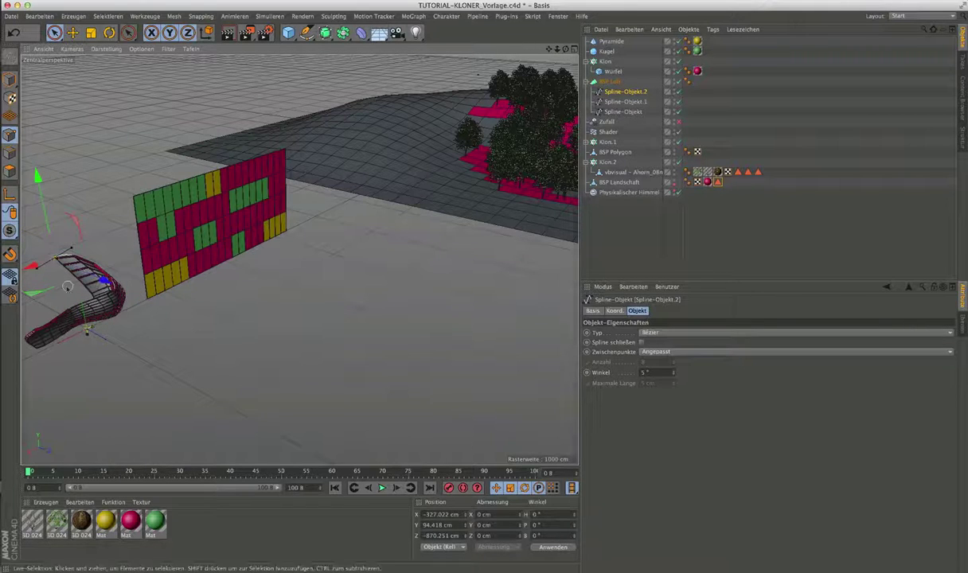
mouse_move(67, 286)
left_mouse_down()
mouse_move(140, 293)
mouse_move(57, 271)
left_mouse_up()
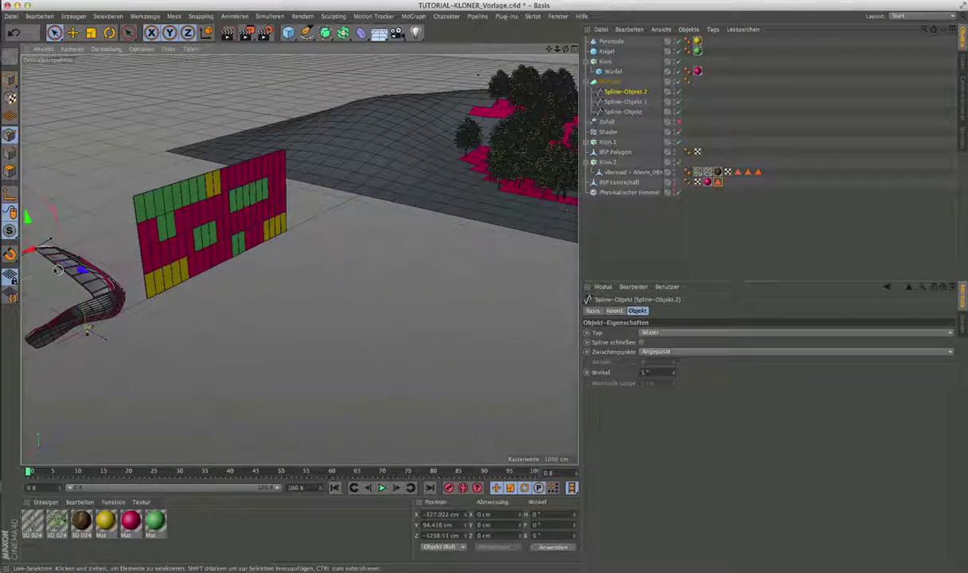
scroll(57, 271, "up", 2)
mouse_move(97, 274)
left_mouse_down("alt")
mouse_move(64, 263)
mouse_move(46, 283)
left_mouse_up("alt")
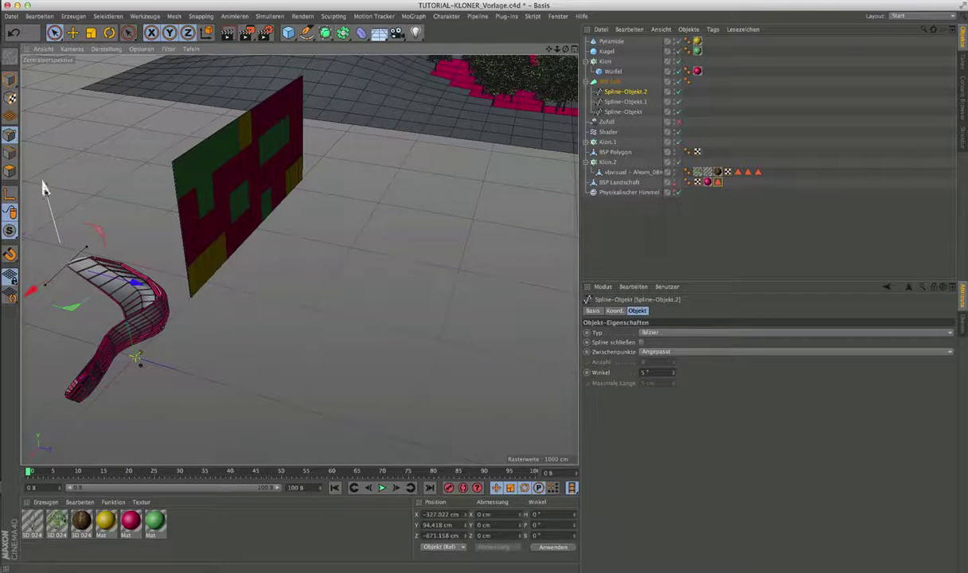
left_click_drag(44, 188, 50, 314)
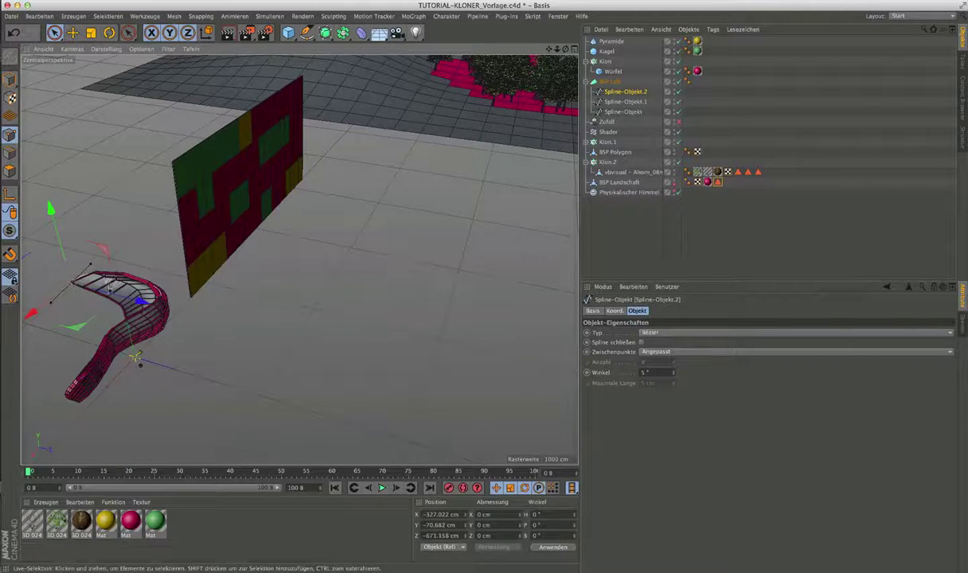
left_click_drag(142, 310, 197, 300, "alt")
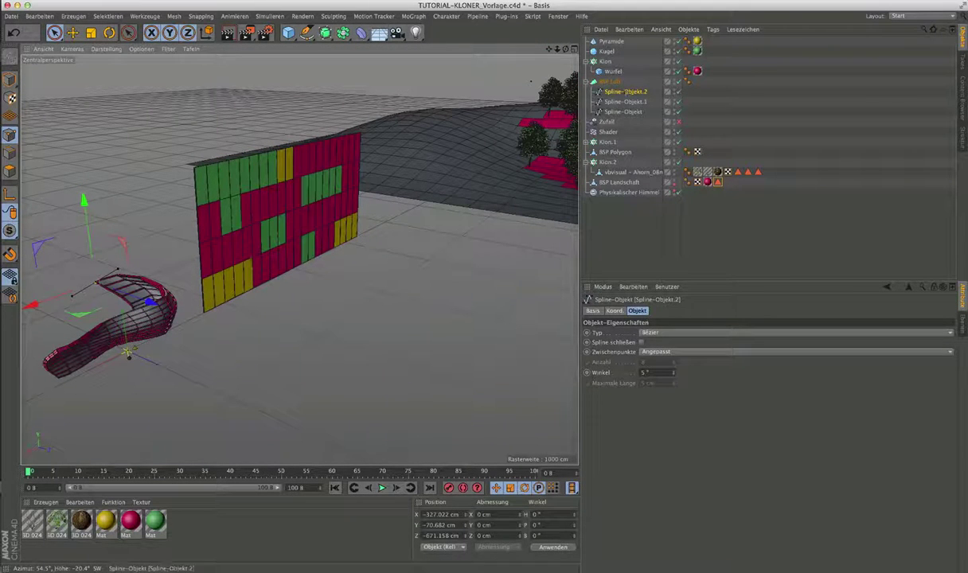
left_click(607, 142)
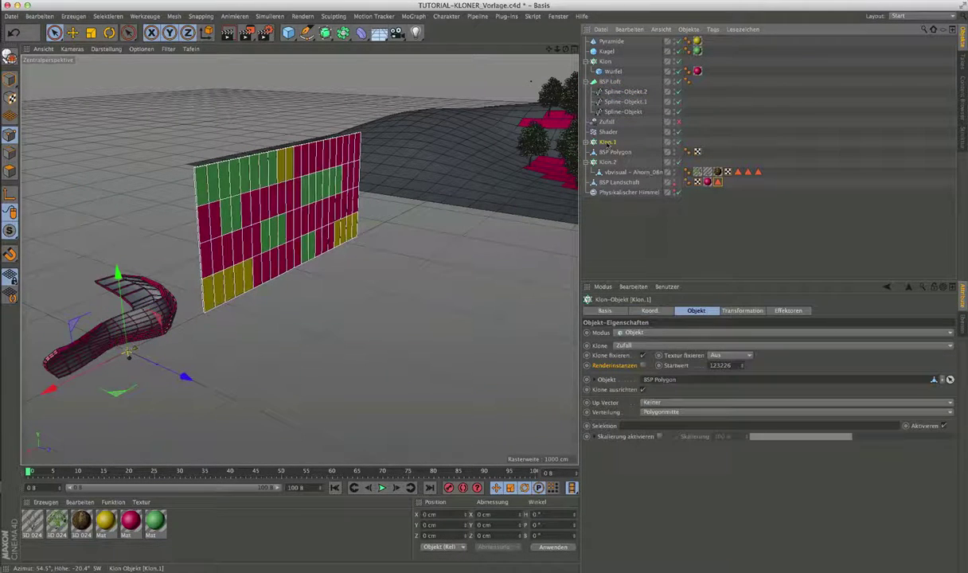
scroll(335, 230, "up", 3)
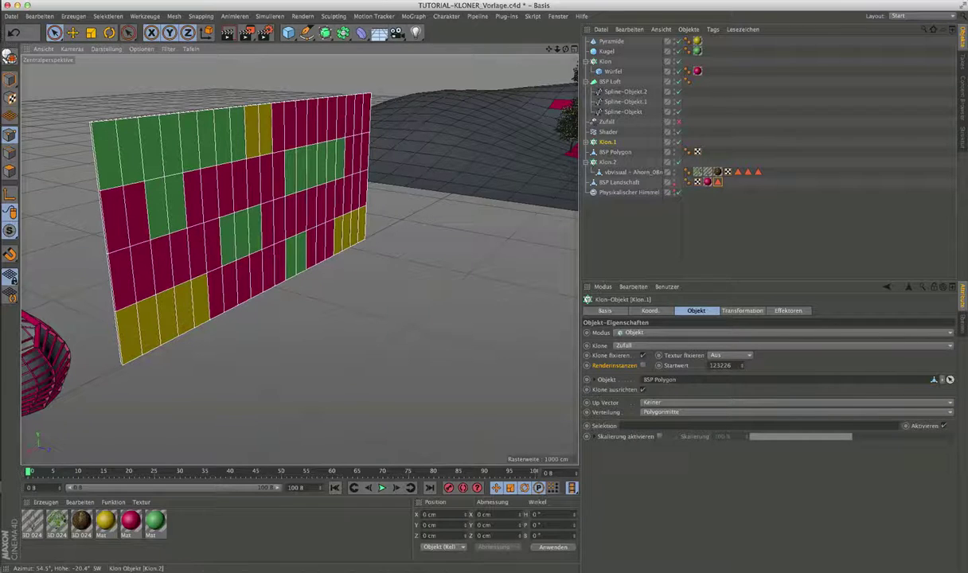
scroll(245, 224, "down", 3)
scroll(245, 224, "down", 3)
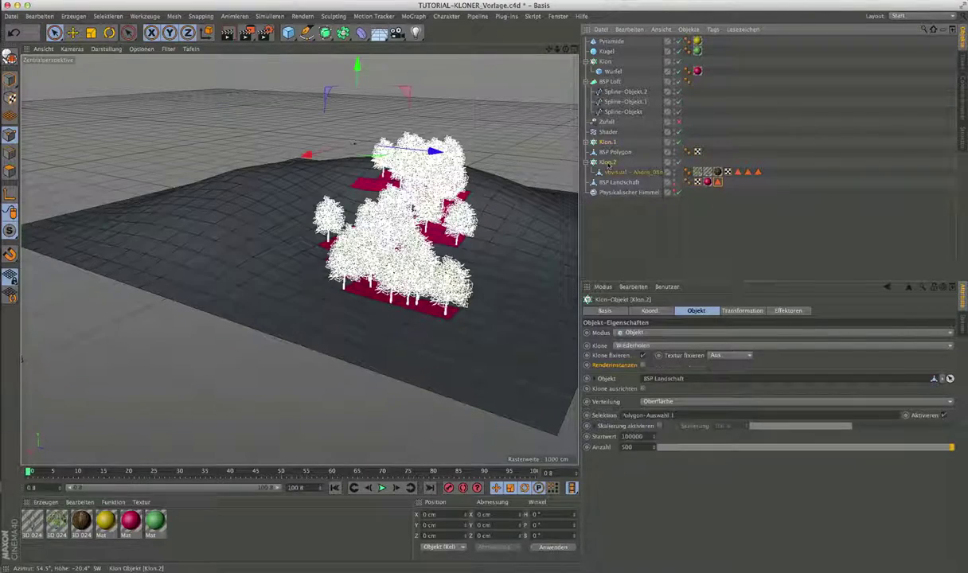
left_click(608, 161)
scroll(478, 279, "up", 6)
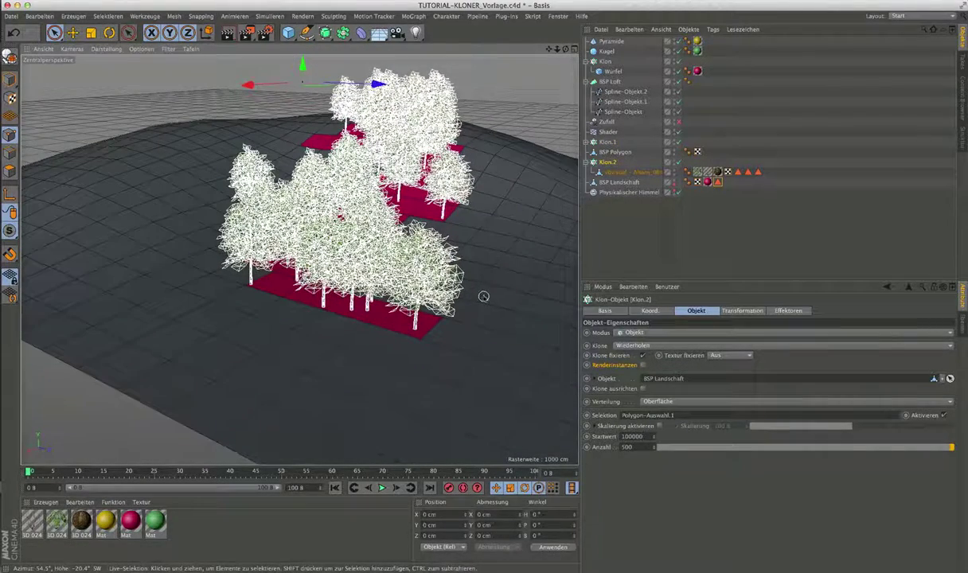
scroll(483, 296, "down", 2)
scroll(483, 296, "down", 2)
scroll(483, 296, "down", 2)
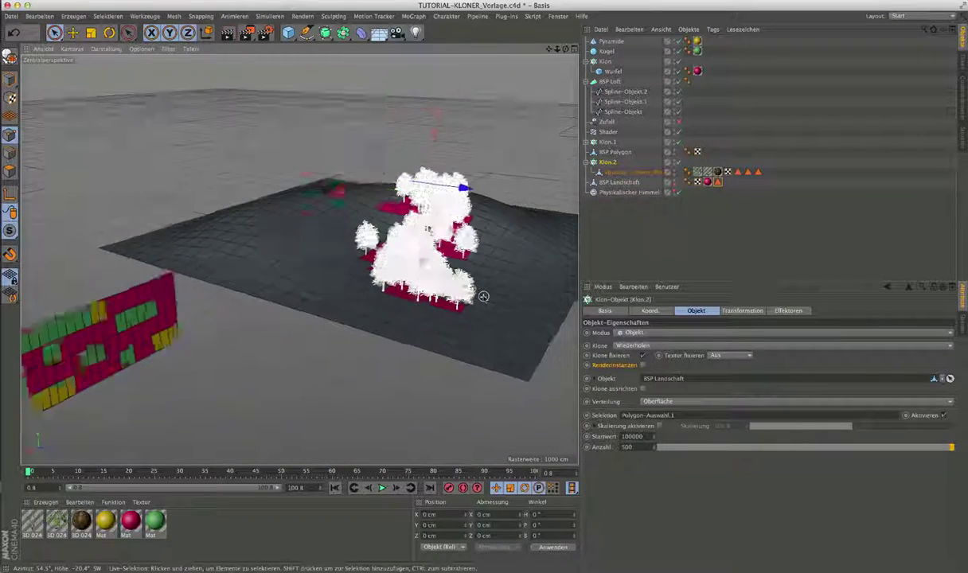
scroll(483, 296, "down", 2)
left_click_drag(483, 296, 299, 257, "alt")
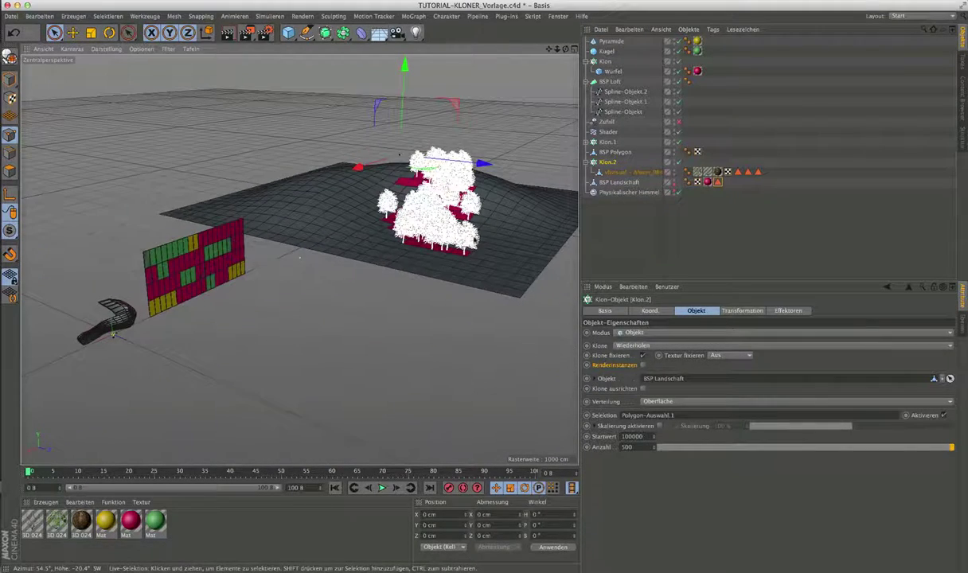